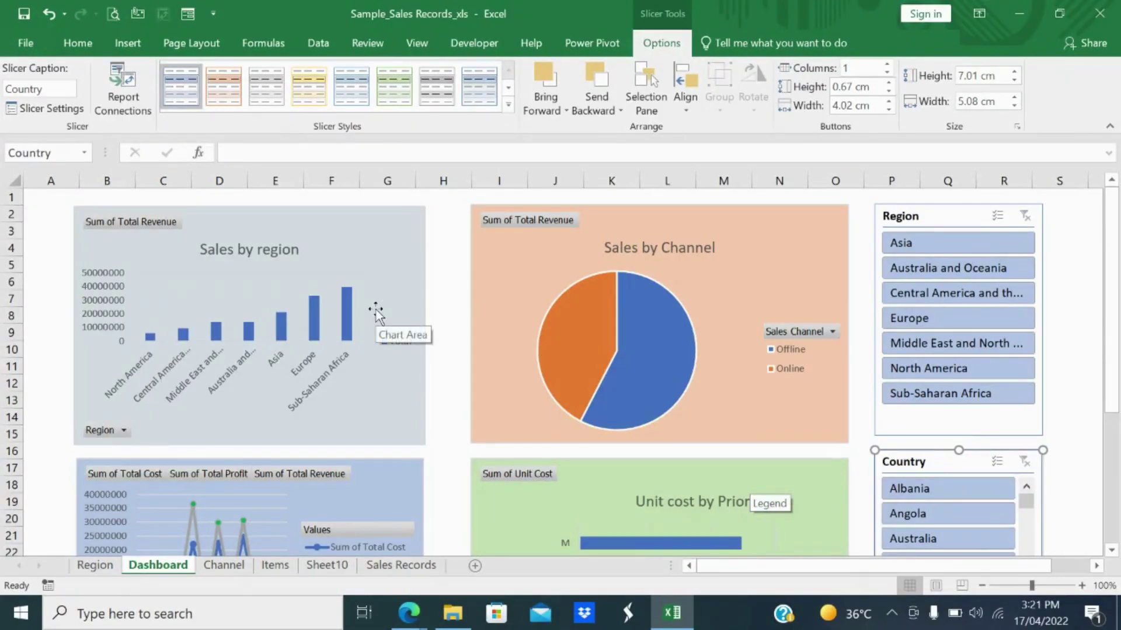
- Filter the dashboard charts with the slicers to the Europe region and the country Bulgaria
{"action": "left_click", "coordinate": [387, 268]}
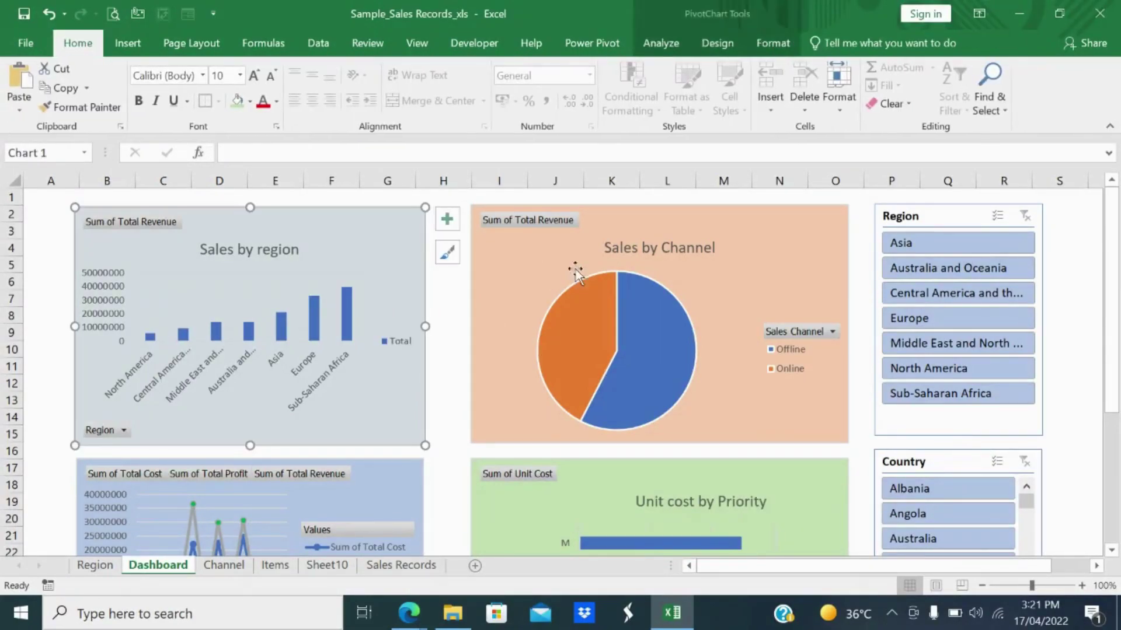
{"action": "left_click", "coordinate": [651, 249]}
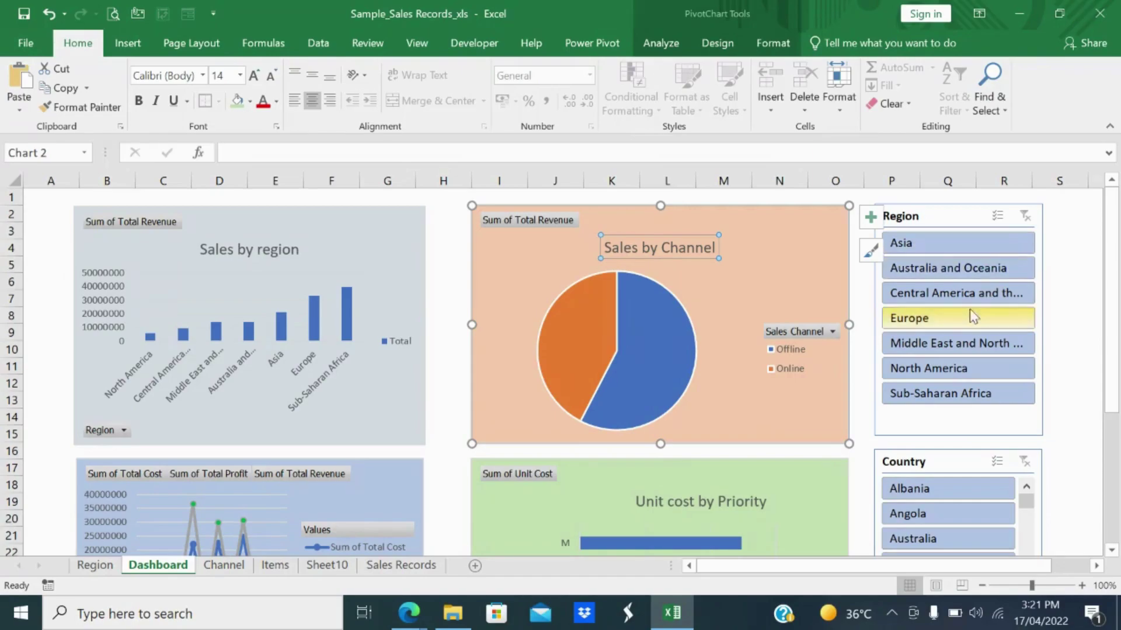
{"action": "scroll", "coordinate": [951, 386], "scroll_direction": "down", "scroll_amount": 2}
{"action": "scroll", "coordinate": [949, 361], "scroll_direction": "up", "scroll_amount": 2}
{"action": "left_click", "coordinate": [940, 322]}
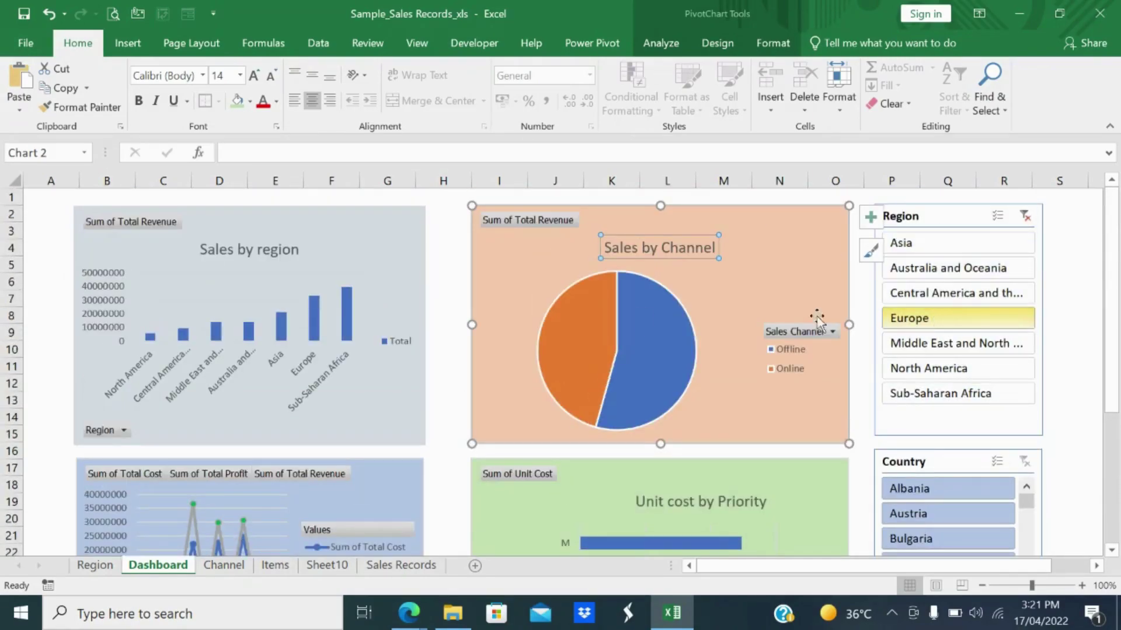
{"action": "scroll", "coordinate": [563, 333], "scroll_direction": "down", "scroll_amount": 4}
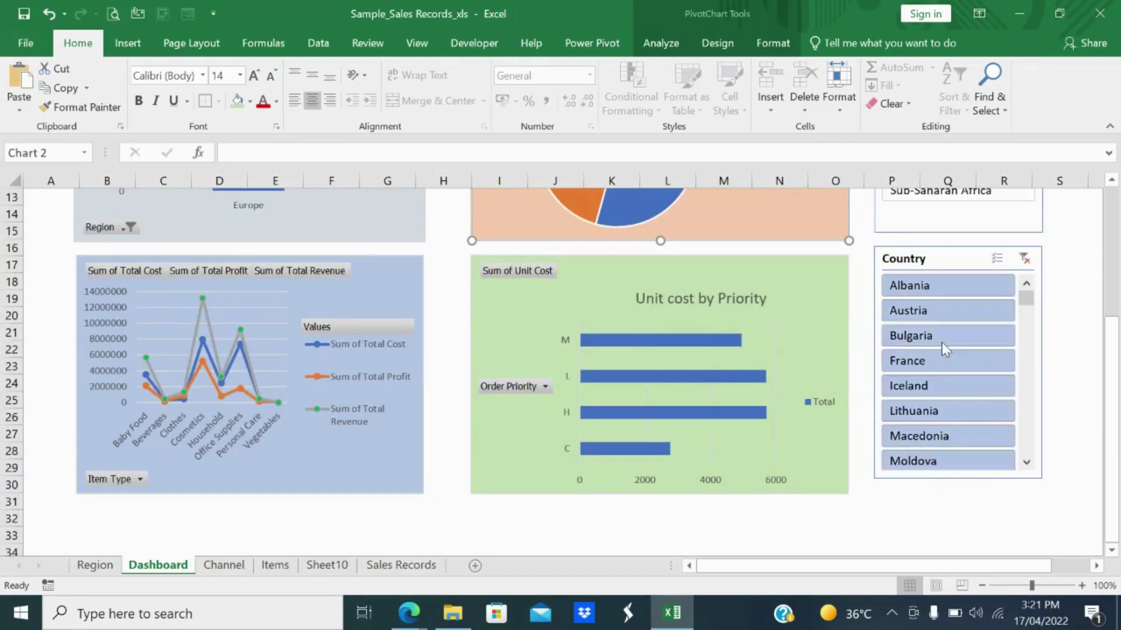
{"action": "left_click", "coordinate": [946, 341]}
{"action": "scroll", "coordinate": [359, 444], "scroll_direction": "up", "scroll_amount": 4}
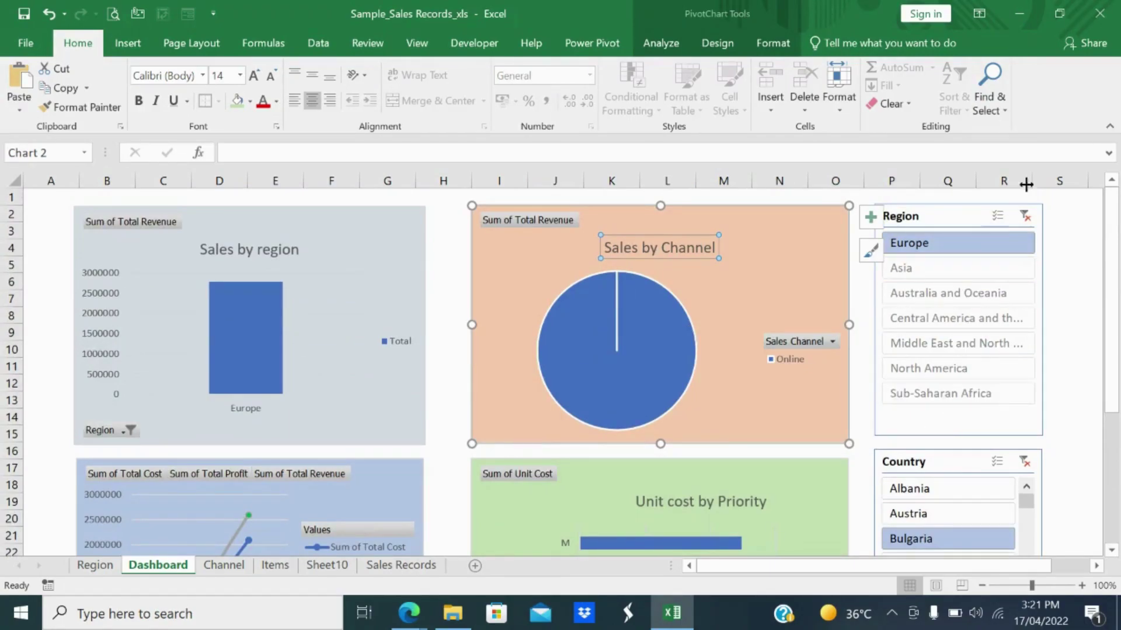
- Clear the filters on the Region and Country slicers
{"action": "left_click", "coordinate": [1023, 219]}
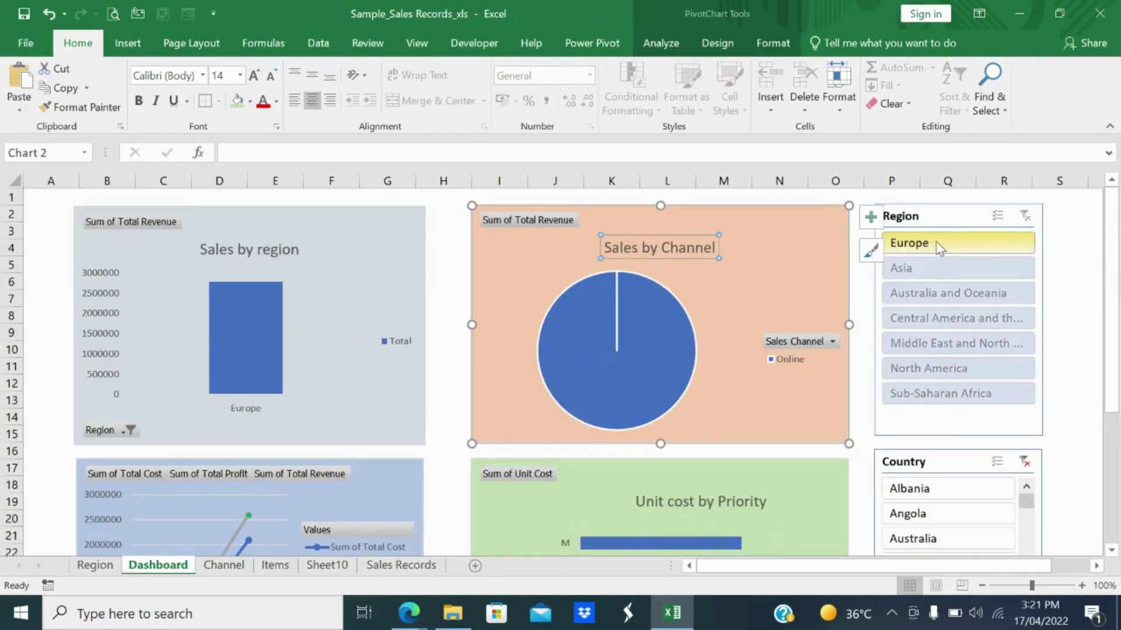
{"action": "scroll", "coordinate": [1029, 254], "scroll_direction": "down", "scroll_amount": 4}
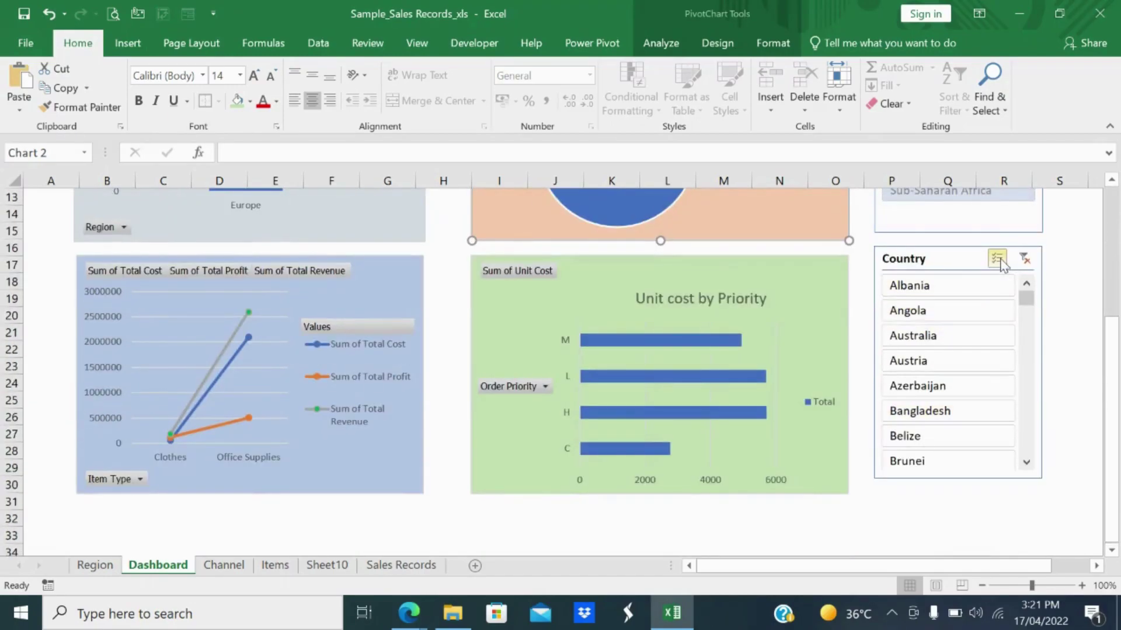
{"action": "left_click", "coordinate": [1025, 259]}
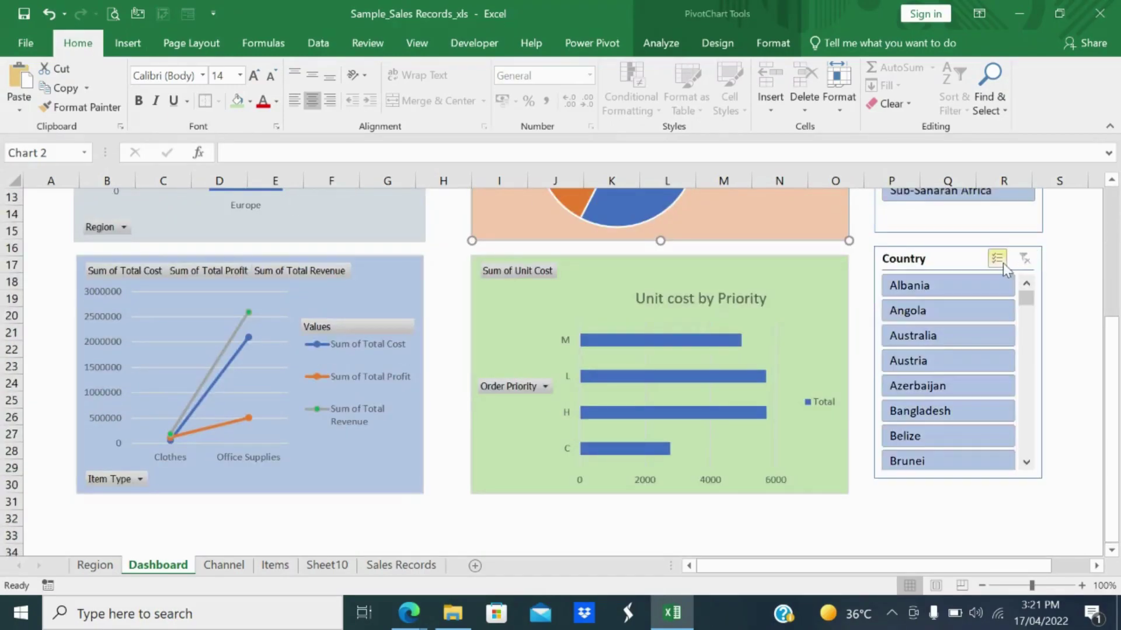
{"action": "scroll", "coordinate": [963, 326], "scroll_direction": "up", "scroll_amount": 4}
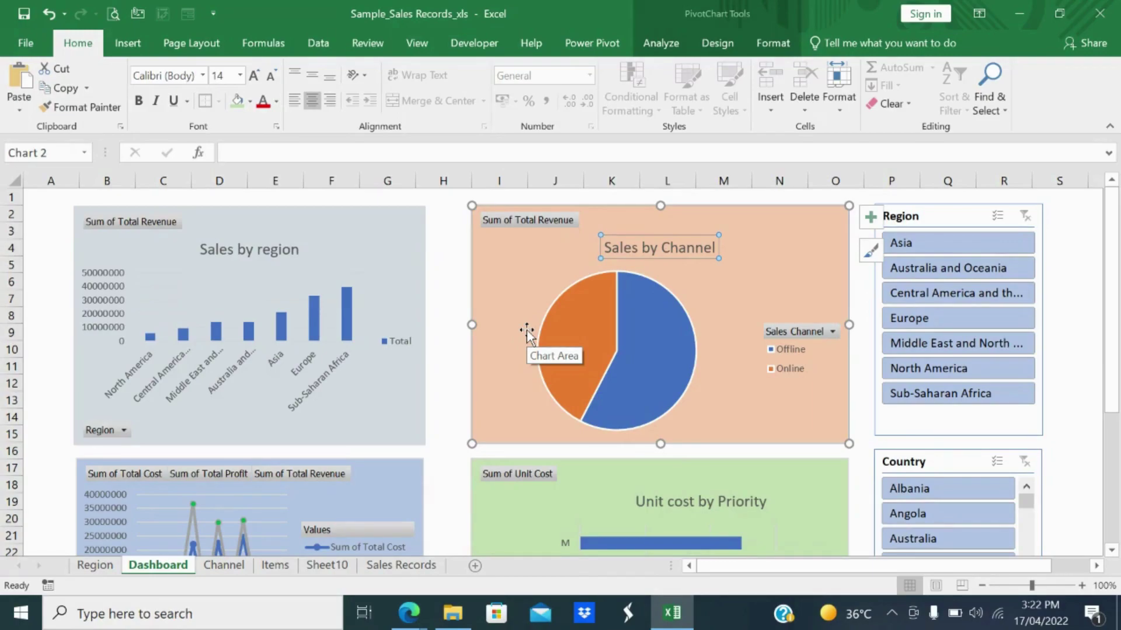
- Open the Sales Records sheet and look over its column headers in row 1, starting from the Region heading
{"action": "left_click", "coordinate": [401, 565]}
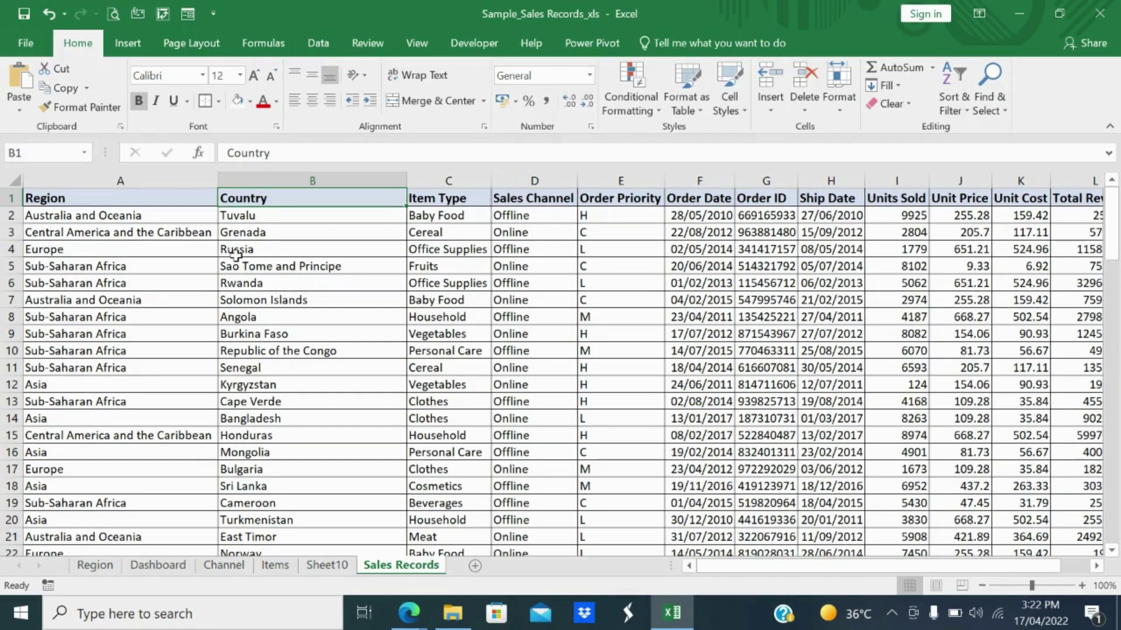
{"action": "left_click", "coordinate": [174, 203]}
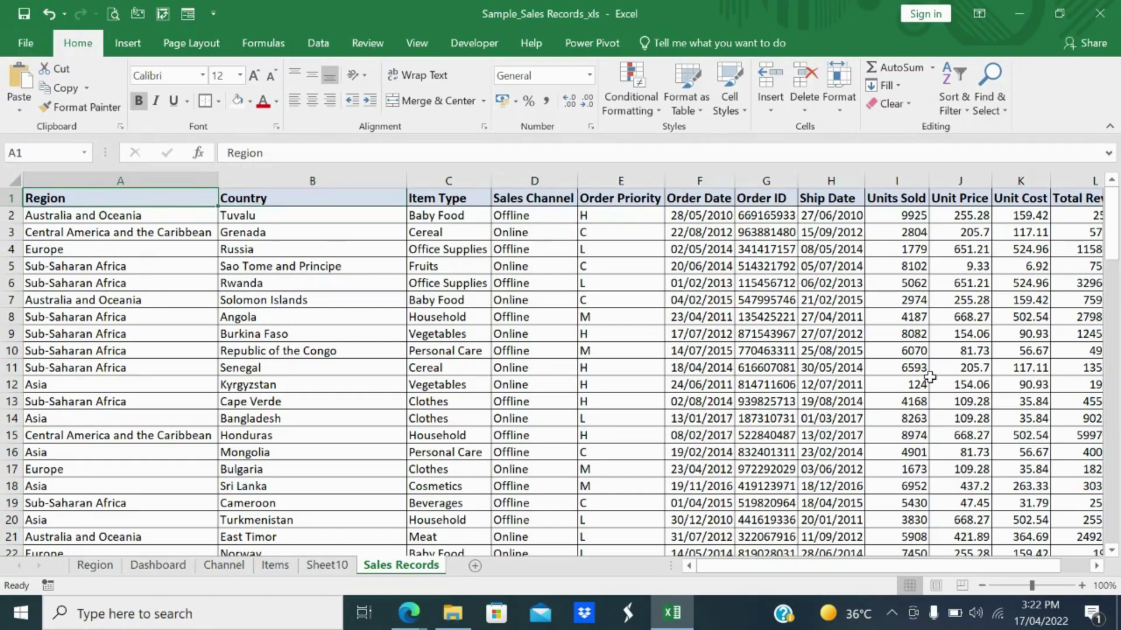
{"action": "key", "text": "shift+Right"}
{"action": "key", "text": "shift+Right"}
{"action": "key", "text": "shift+Right"}
{"action": "key", "text": "shift+Right"}
{"action": "key", "text": "shift+Right"}
{"action": "key", "text": "shift+Right"}
{"action": "key", "text": "shift+Right"}
{"action": "key", "text": "shift+Right"}
{"action": "key", "text": "shift+Right"}
{"action": "key", "text": "shift+Right"}
{"action": "key", "text": "shift+Right"}
{"action": "key", "text": "shift+Right"}
{"action": "key", "text": "shift+Right"}
{"action": "key", "text": "shift+Right"}
{"action": "key", "text": "shift+Right"}
{"action": "key", "text": "shift+Right"}
{"action": "key", "text": "shift+Right"}
{"action": "key", "text": "shift+Right"}
{"action": "key", "text": "shift+Right"}
{"action": "key", "text": "shift+Right"}
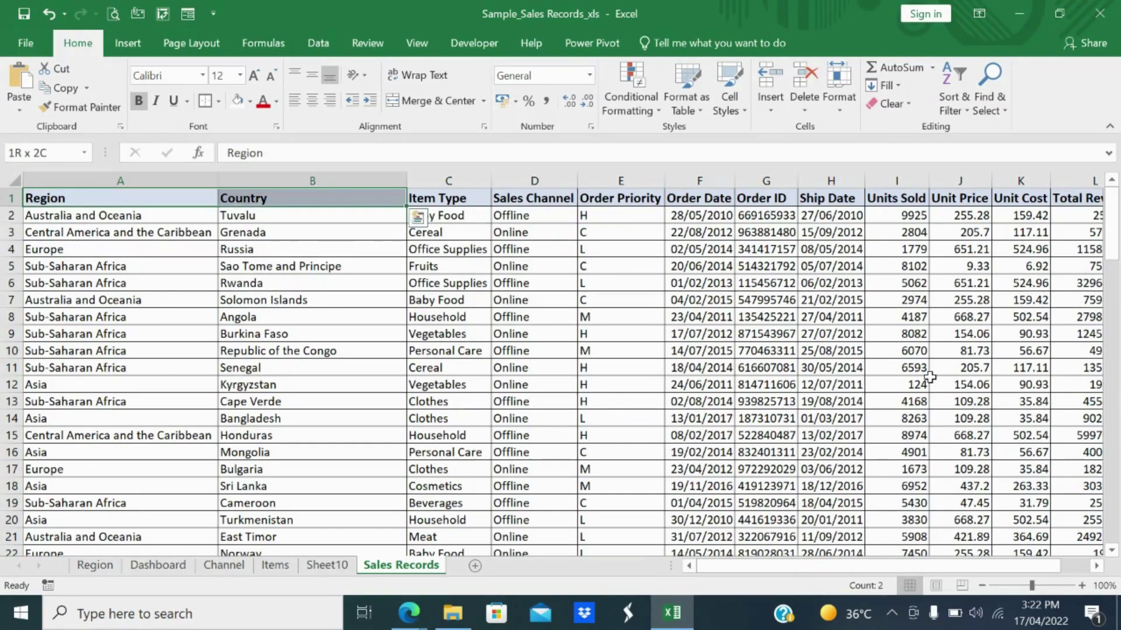
{"action": "key", "text": "shift+Left"}
{"action": "key", "text": "shift+Left"}
{"action": "key", "text": "shift+Left"}
{"action": "key", "text": "shift+Left"}
{"action": "key", "text": "shift+Left"}
{"action": "key", "text": "shift+Left"}
{"action": "key", "text": "shift+Left"}
{"action": "key", "text": "shift+Left"}
{"action": "key", "text": "shift+Left"}
{"action": "key", "text": "shift+Left"}
{"action": "key", "text": "shift+Left"}
{"action": "key", "text": "shift+Left"}
{"action": "key", "text": "shift+Left"}
{"action": "key", "text": "shift+Left"}
{"action": "key", "text": "shift+Left"}
{"action": "key", "text": "shift+Left"}
{"action": "key", "text": "shift+Left"}
{"action": "key", "text": "shift+Left"}
{"action": "key", "text": "shift+Left"}
{"action": "key", "text": "shift+Left"}
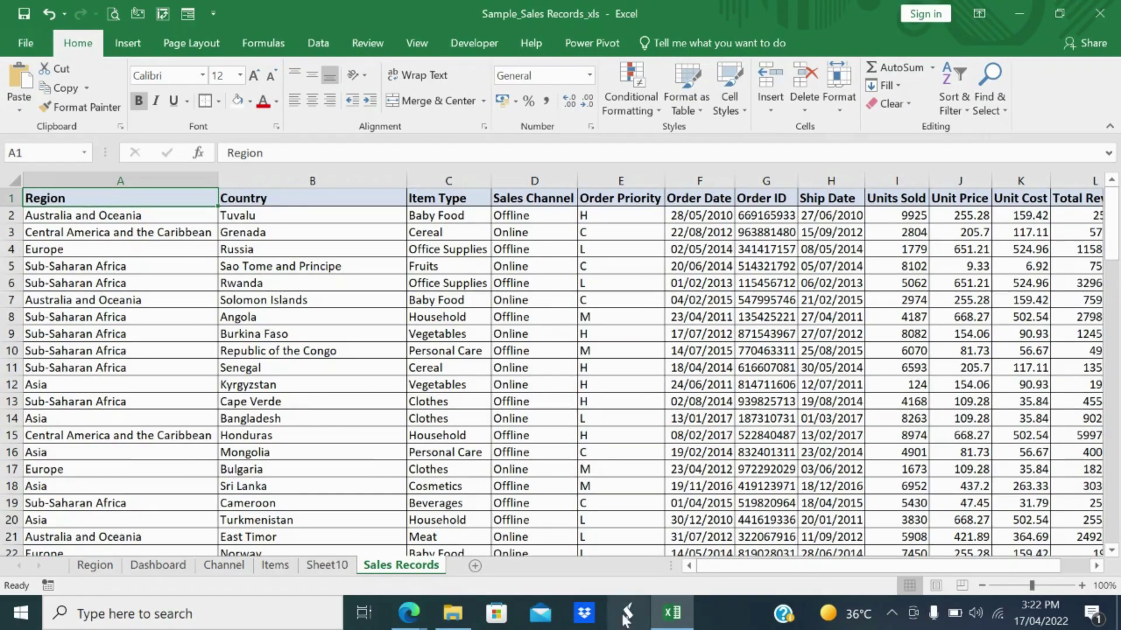
- Review the Dashboard, Channel, Items, Sheet10 and Region sheets with their pivot tables and charts
{"action": "left_click", "coordinate": [168, 549]}
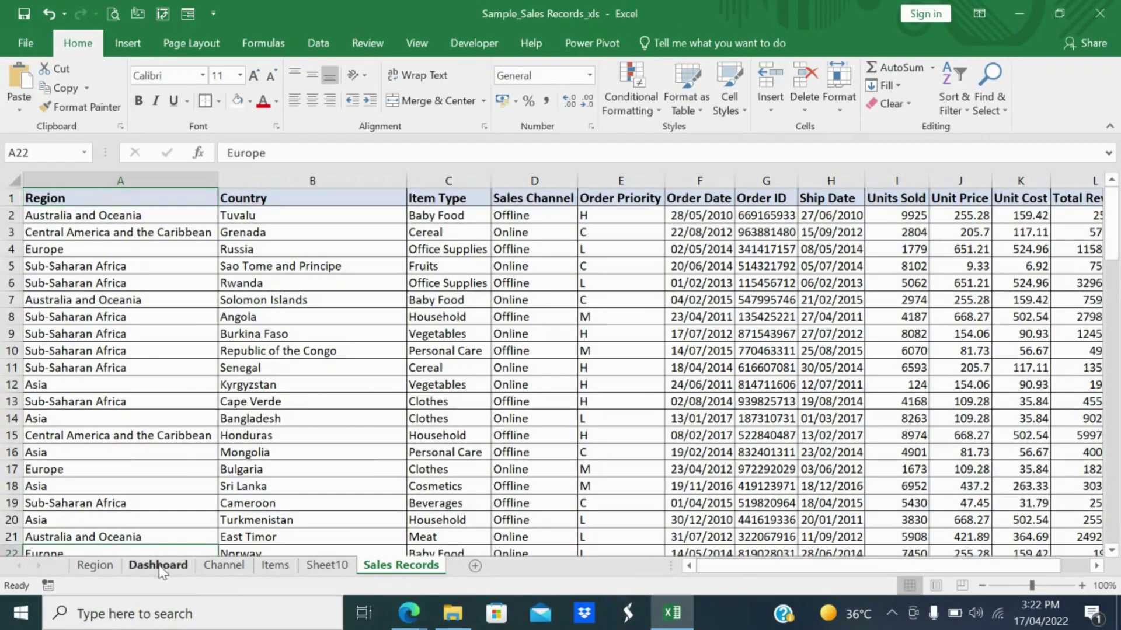
{"action": "left_click", "coordinate": [159, 565]}
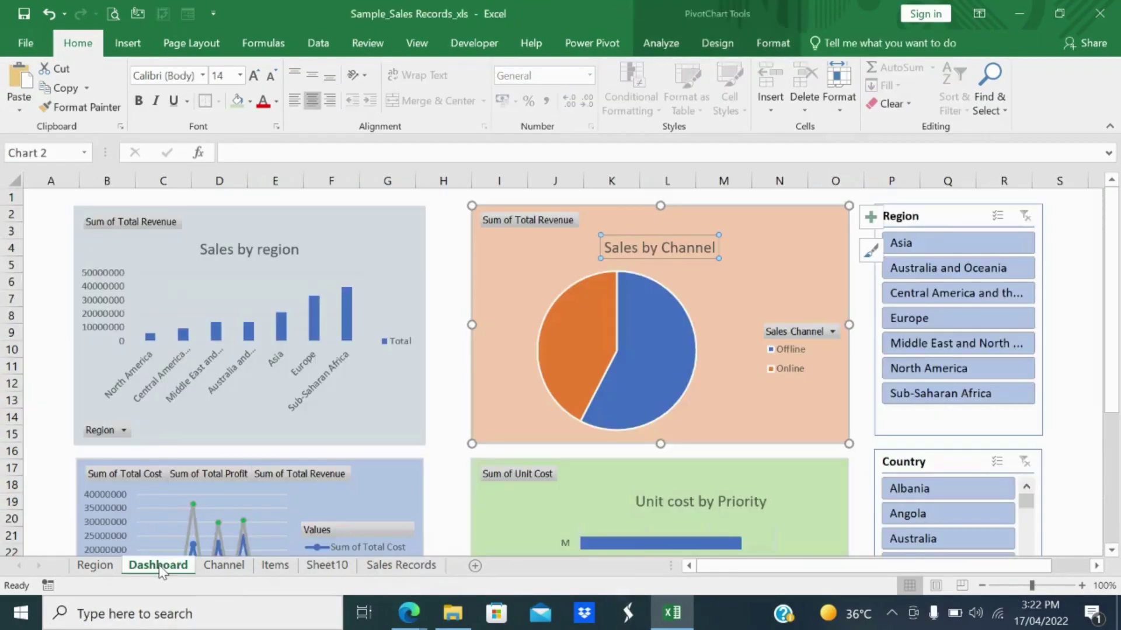
{"action": "left_click", "coordinate": [224, 565]}
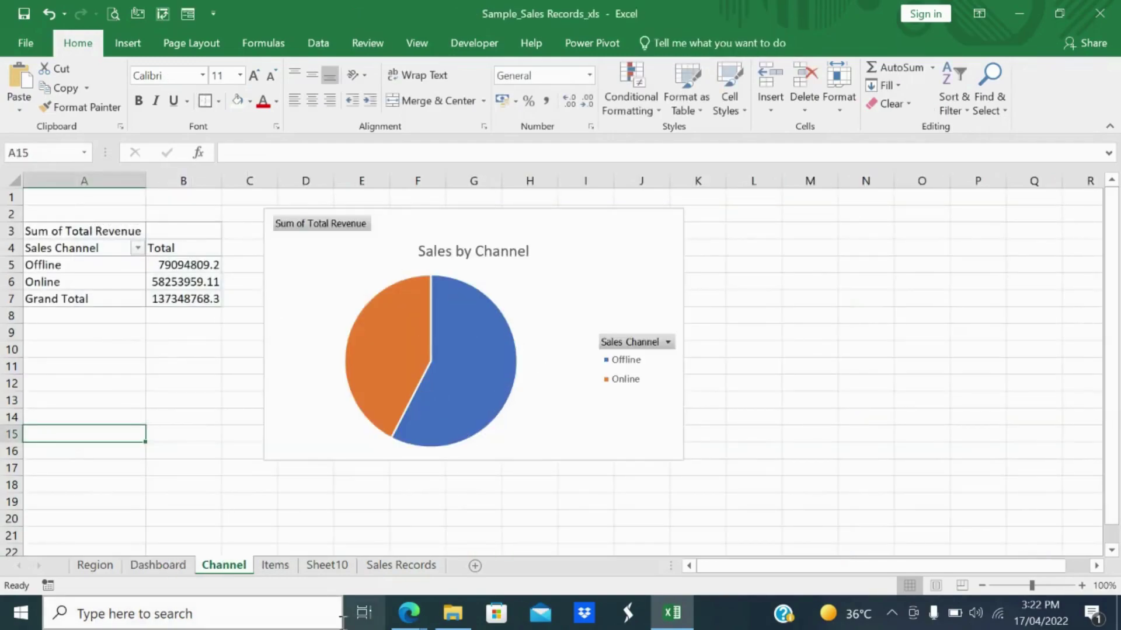
{"action": "left_click", "coordinate": [260, 566]}
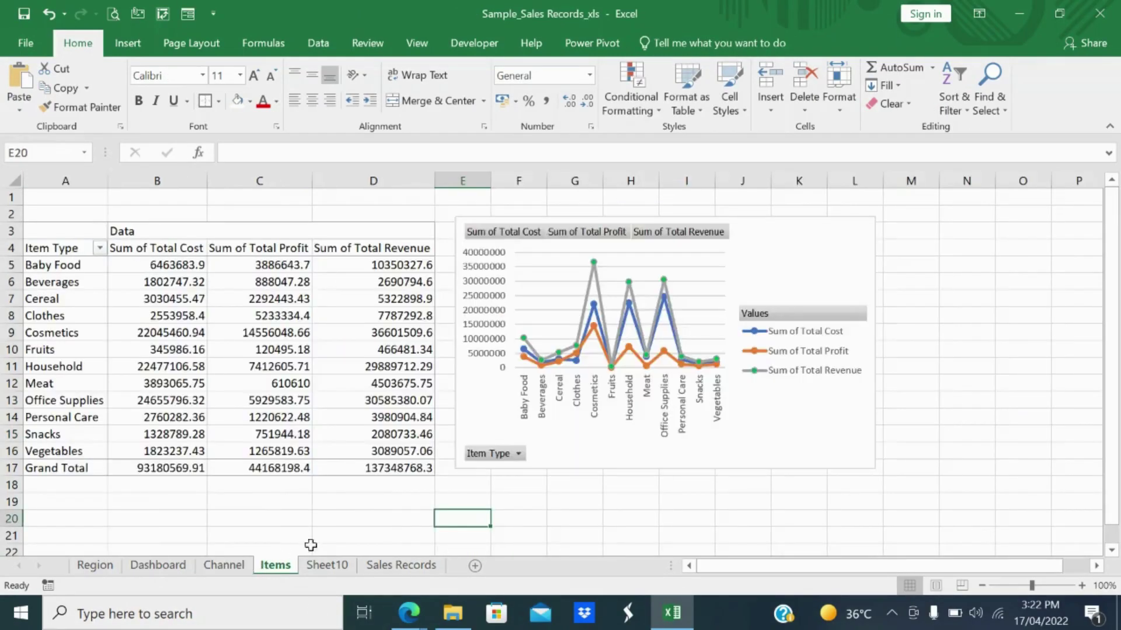
{"action": "left_click", "coordinate": [325, 566]}
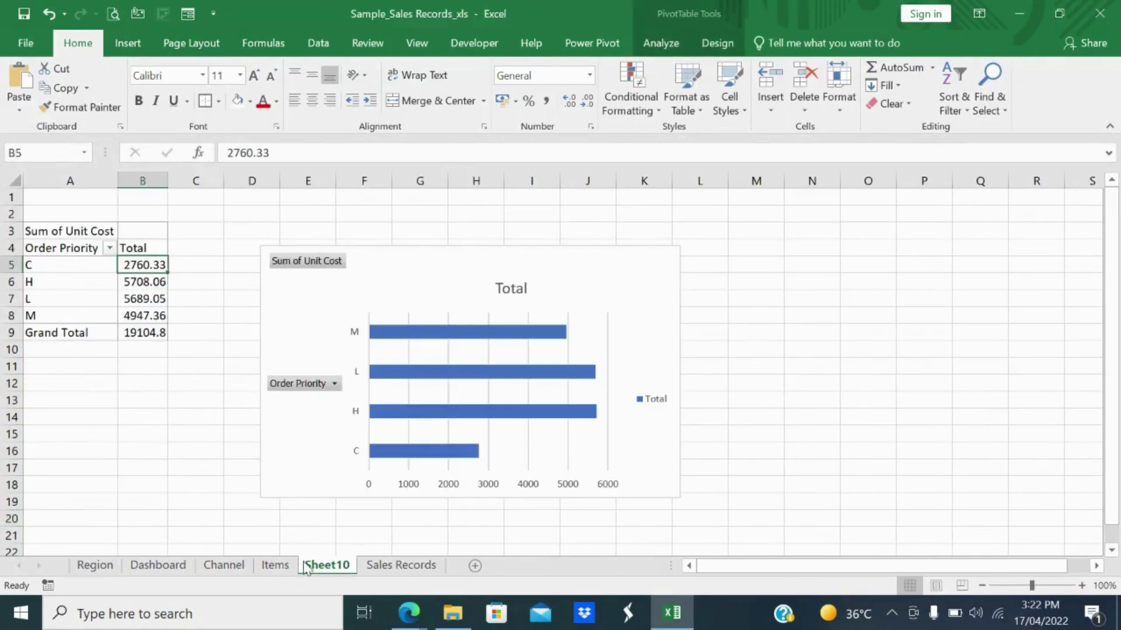
{"action": "left_click", "coordinate": [111, 564]}
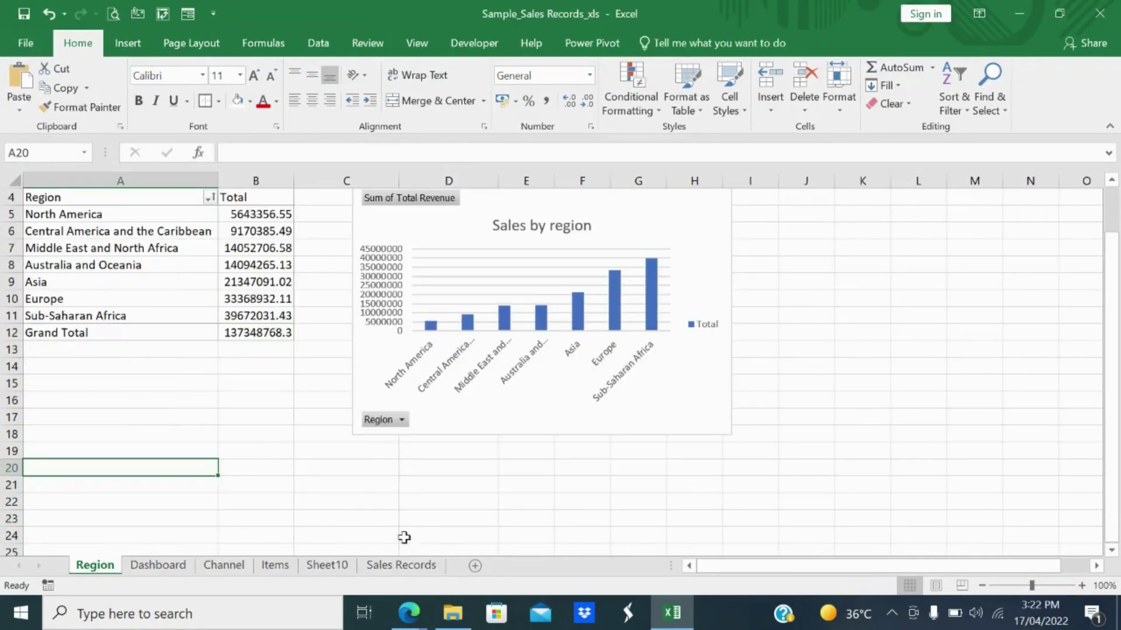
{"action": "left_click", "coordinate": [326, 566]}
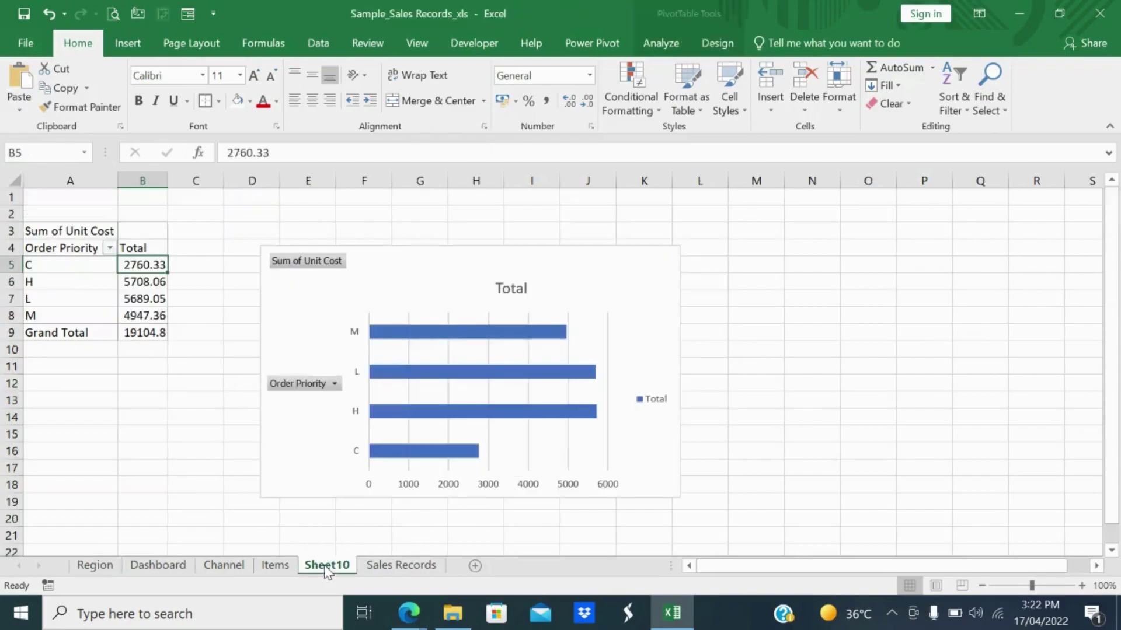
- Hide the Region, Items, Sheet10 and Channel worksheets
{"action": "right_click", "coordinate": [111, 565]}
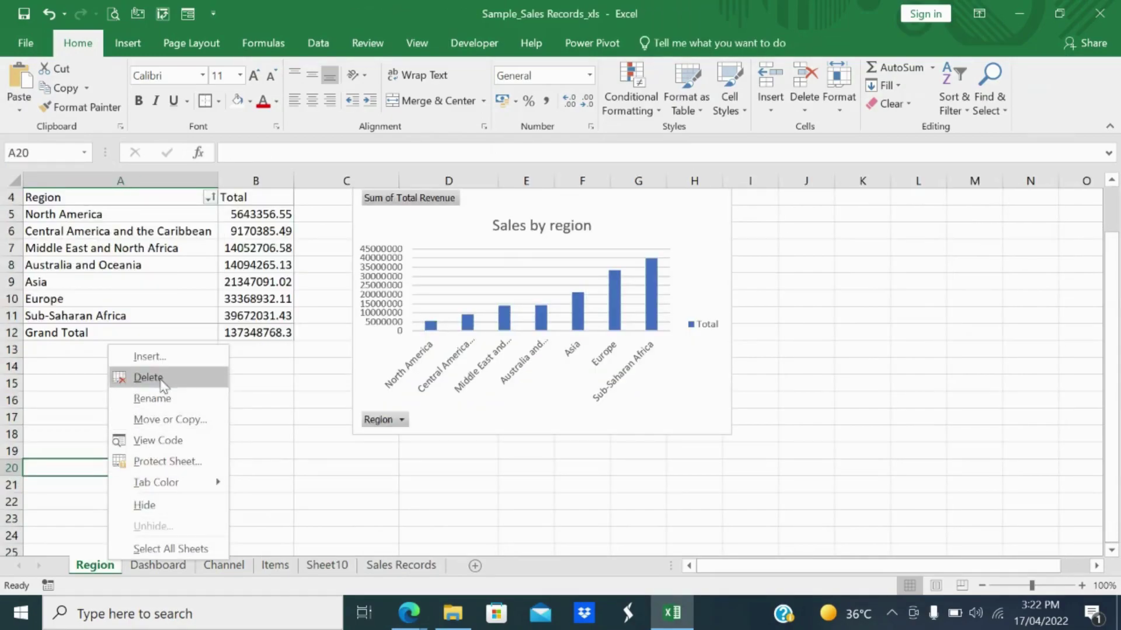
{"action": "left_click", "coordinate": [145, 504]}
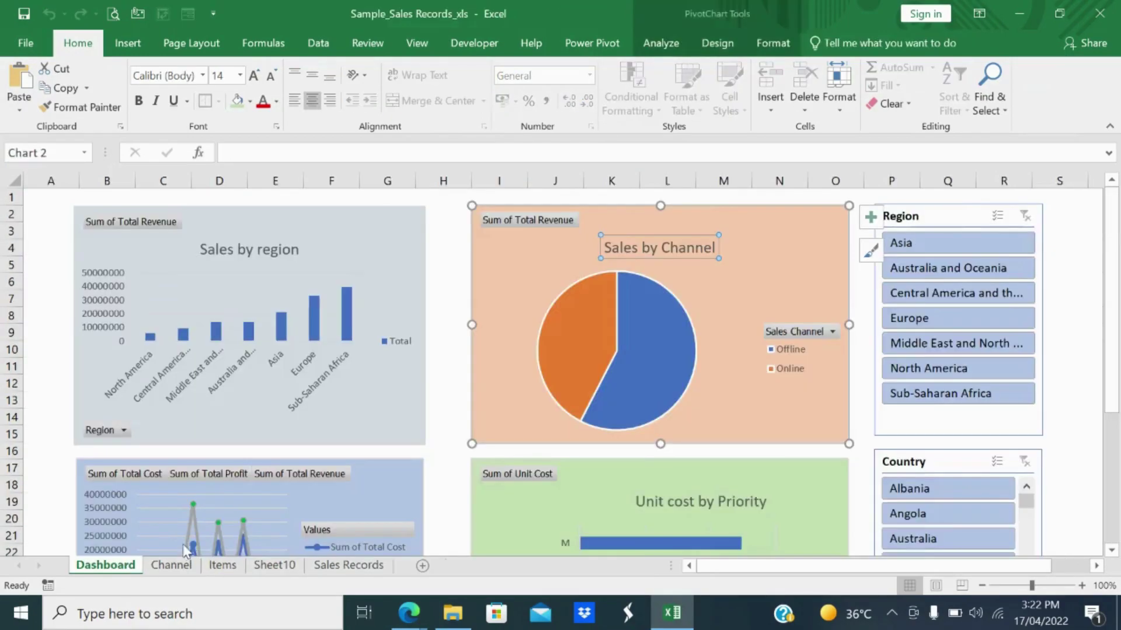
{"action": "right_click", "coordinate": [223, 565]}
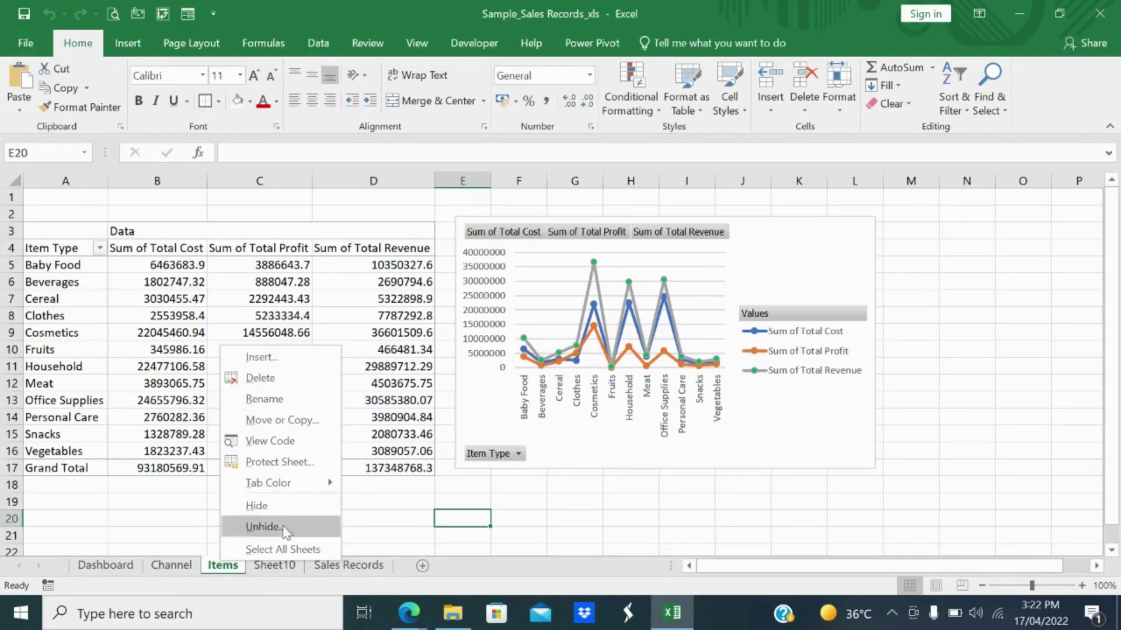
{"action": "left_click", "coordinate": [280, 505]}
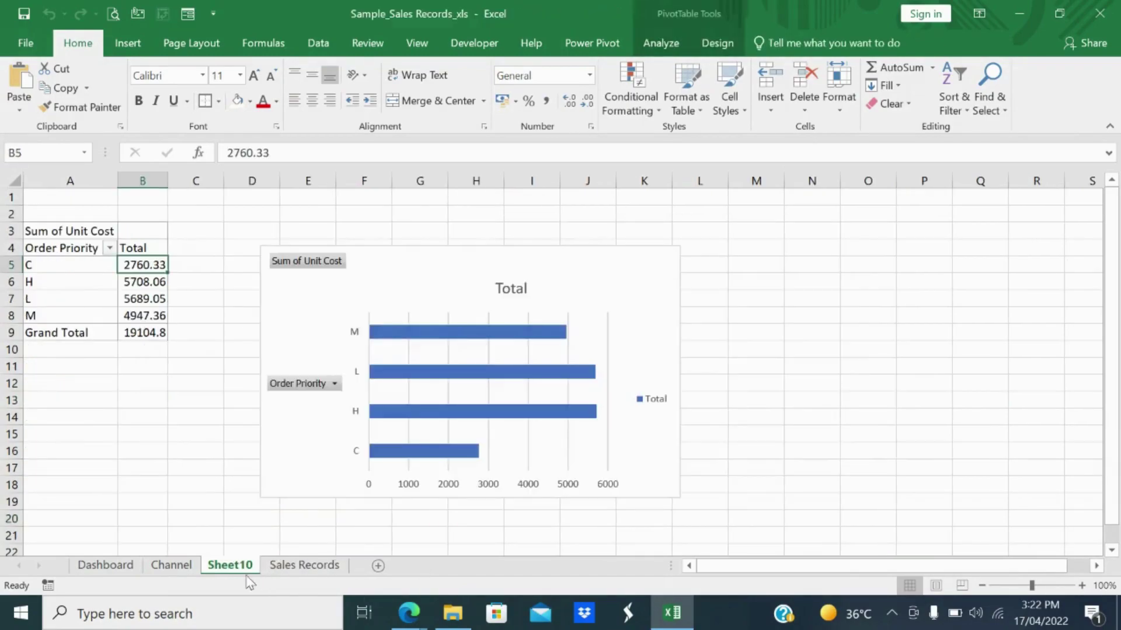
{"action": "right_click", "coordinate": [237, 576]}
{"action": "left_click", "coordinate": [266, 517]}
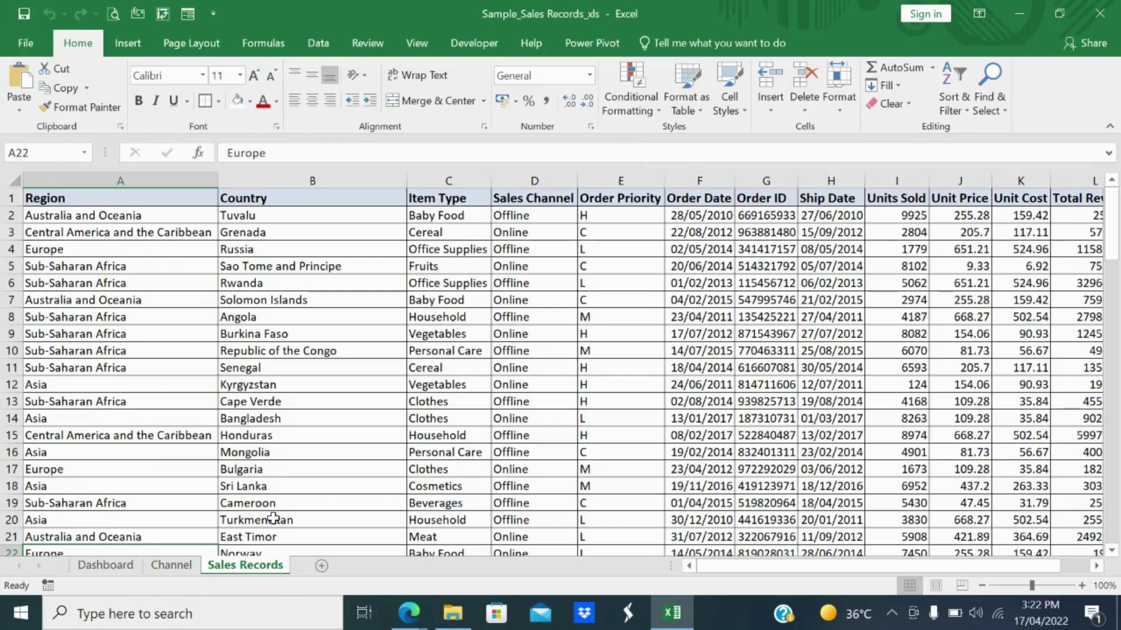
{"action": "left_click", "coordinate": [122, 566]}
{"action": "right_click", "coordinate": [166, 565]}
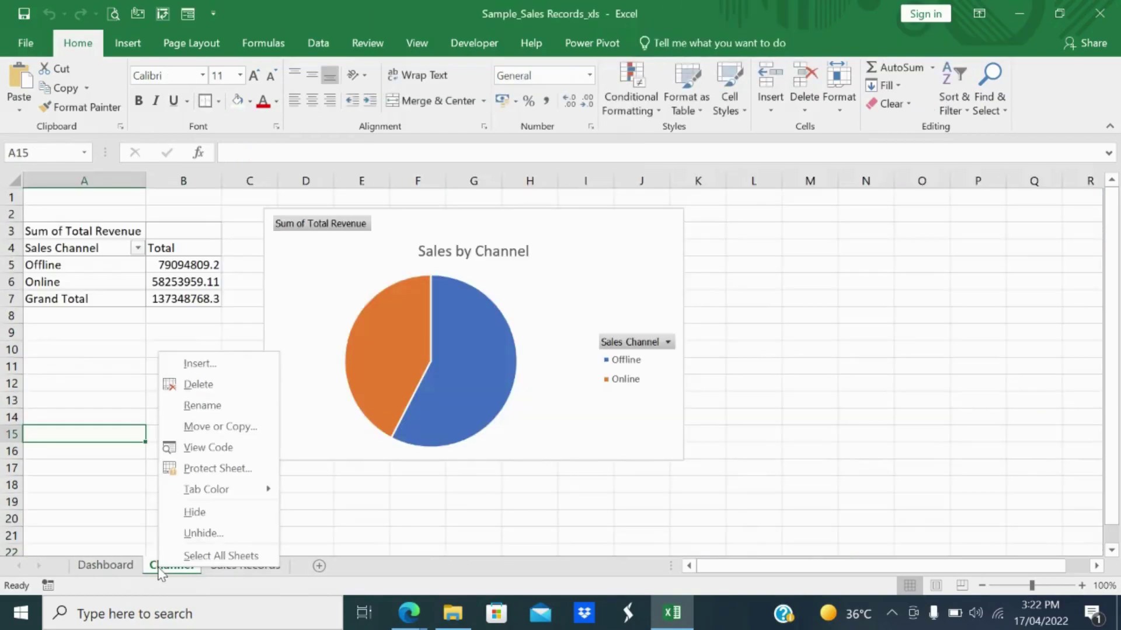
{"action": "left_click", "coordinate": [230, 513]}
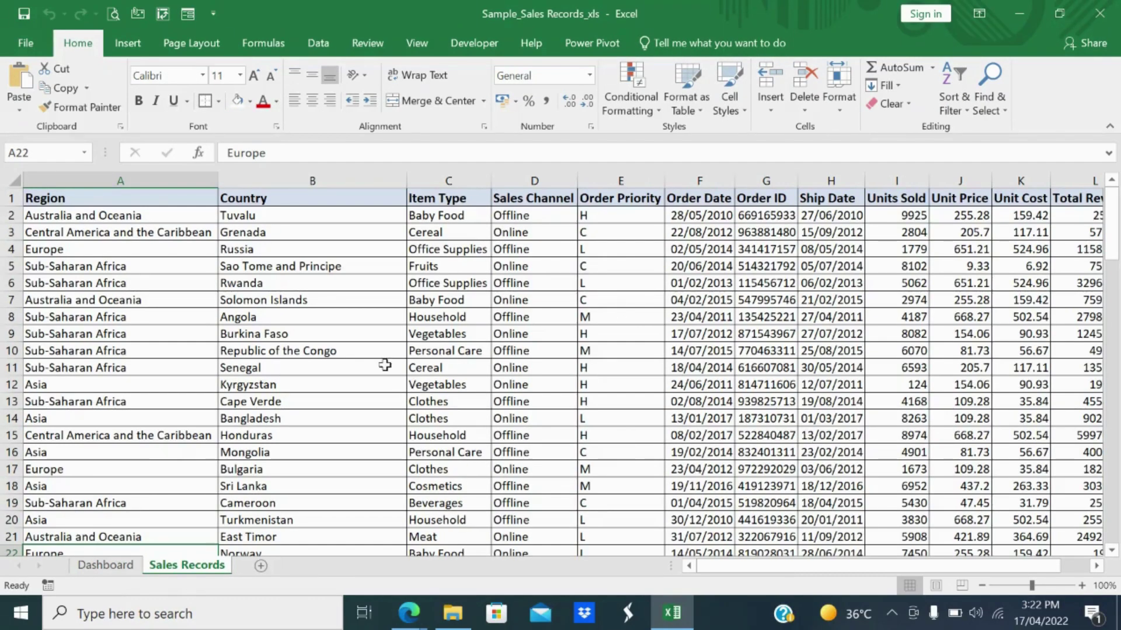
- Select the entire sales data range on the Sales Records sheet, starting from cell A1
{"action": "left_click", "coordinate": [151, 215]}
{"action": "left_click", "coordinate": [158, 197]}
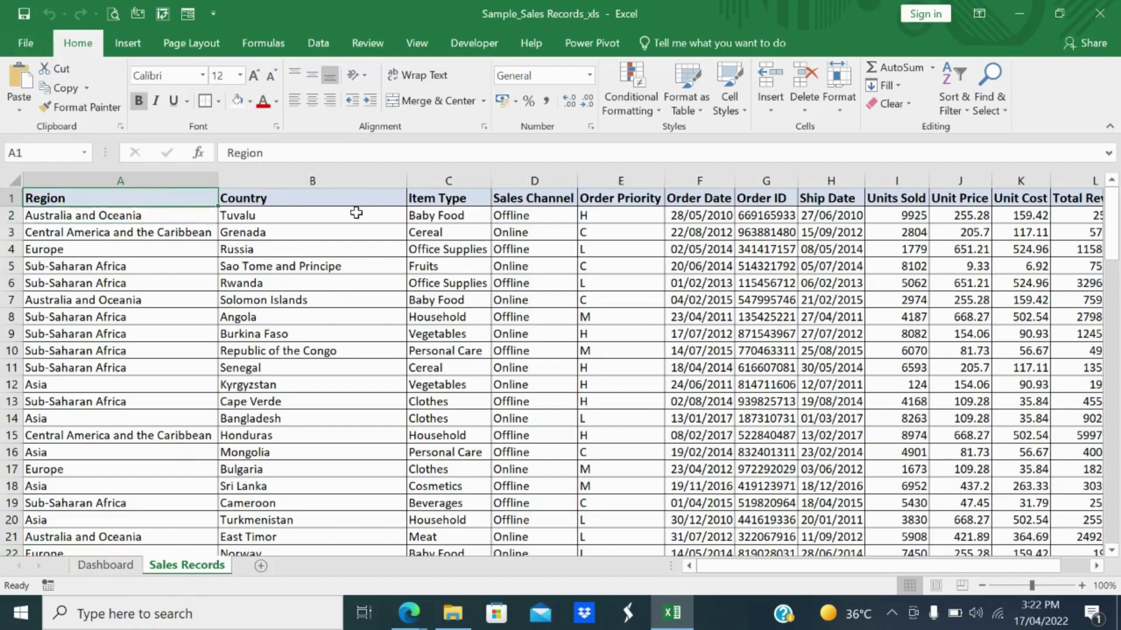
{"action": "key", "text": "ctrl+shift+Right"}
{"action": "key", "text": "ctrl+shift+Down"}
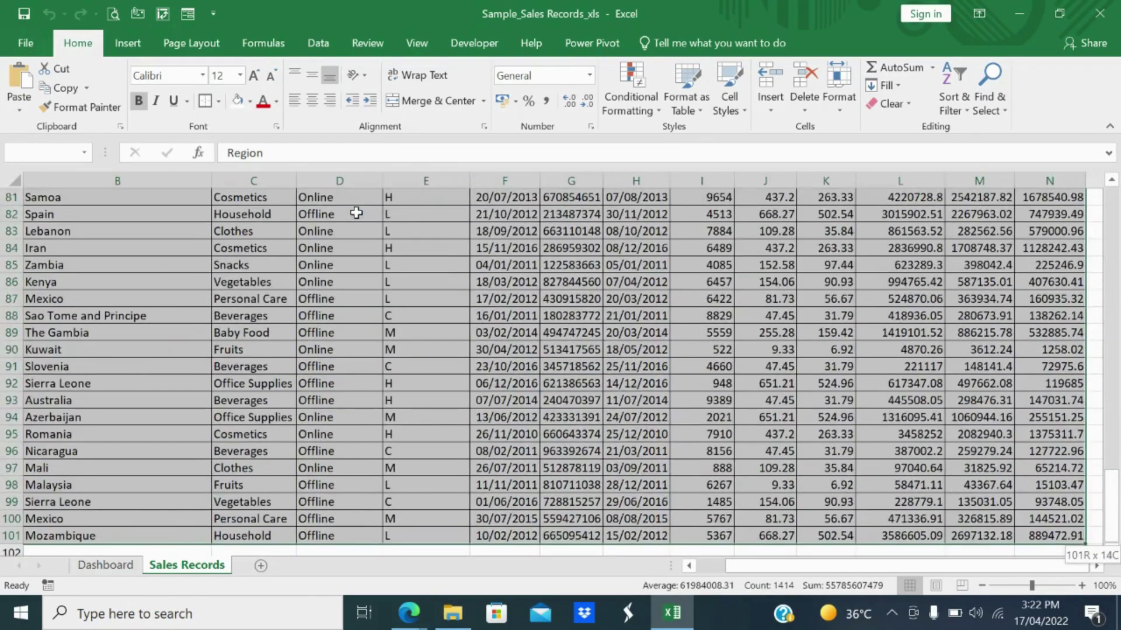
{"action": "key", "text": "ctrl+BackSpace"}
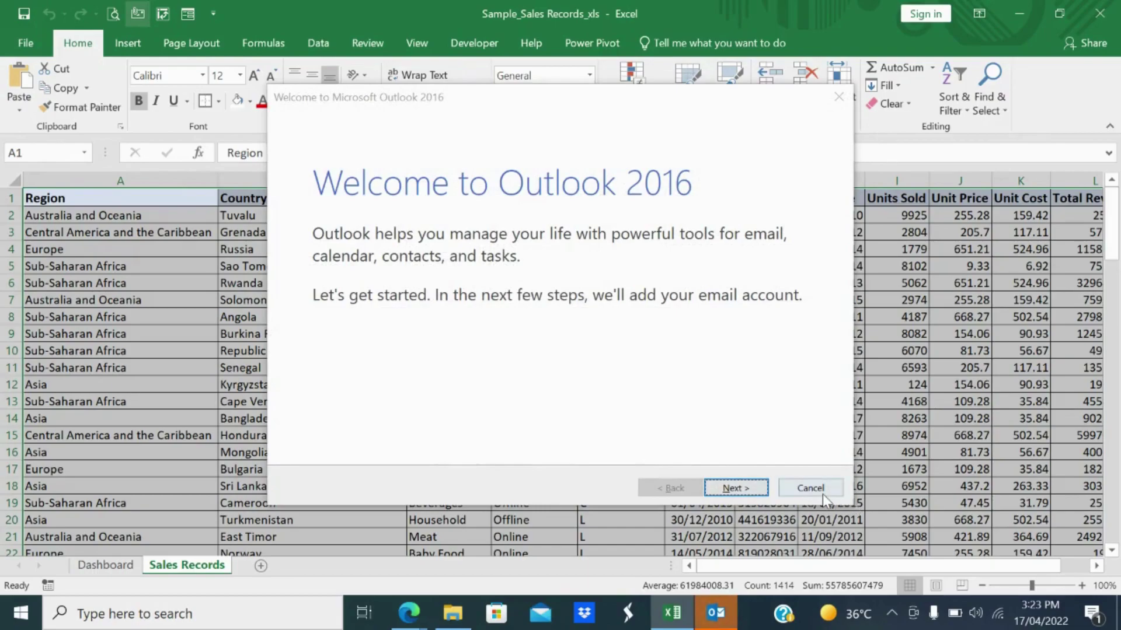
- Exit the Outlook 2016 setup wizard without adding an email account and dismiss the remaining Excel alert
{"action": "left_click", "coordinate": [810, 488]}
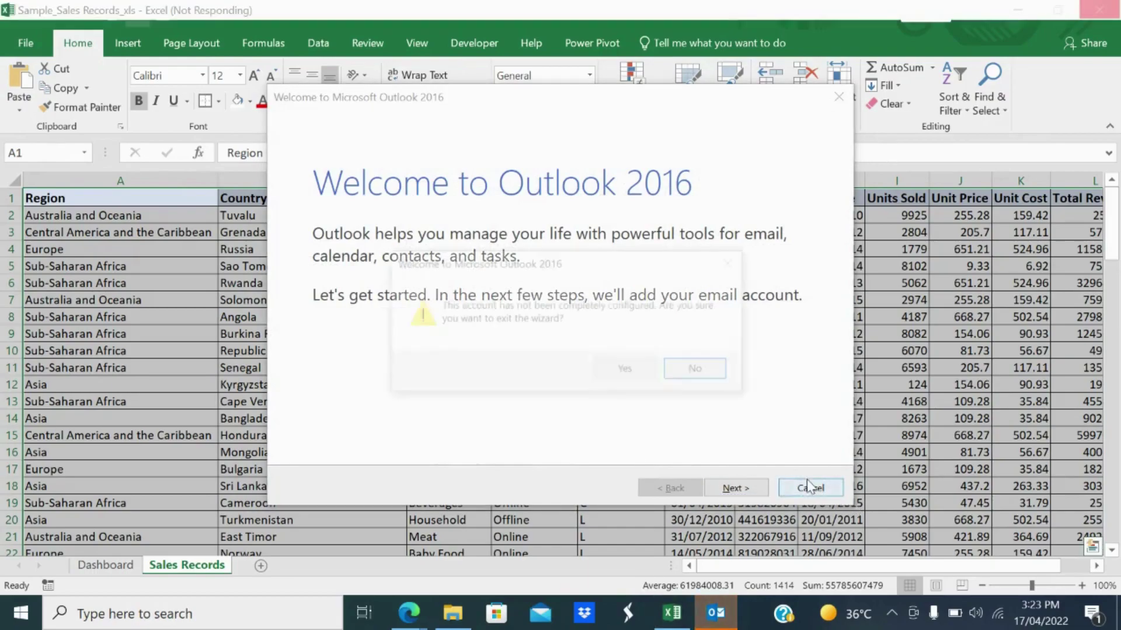
{"action": "left_click", "coordinate": [702, 369]}
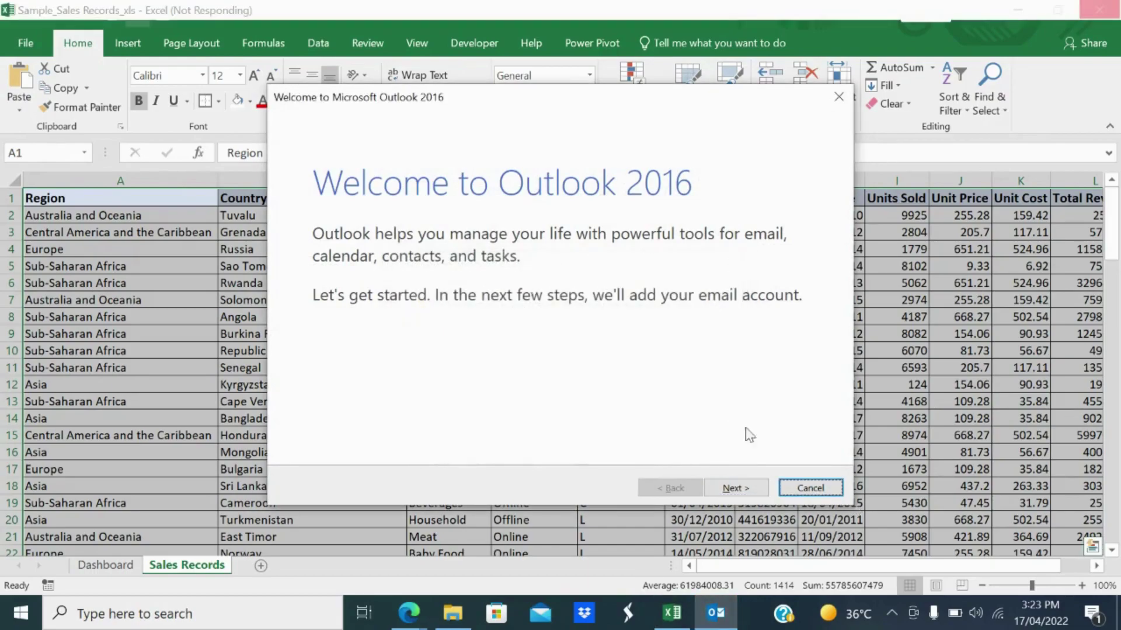
{"action": "left_click", "coordinate": [810, 488]}
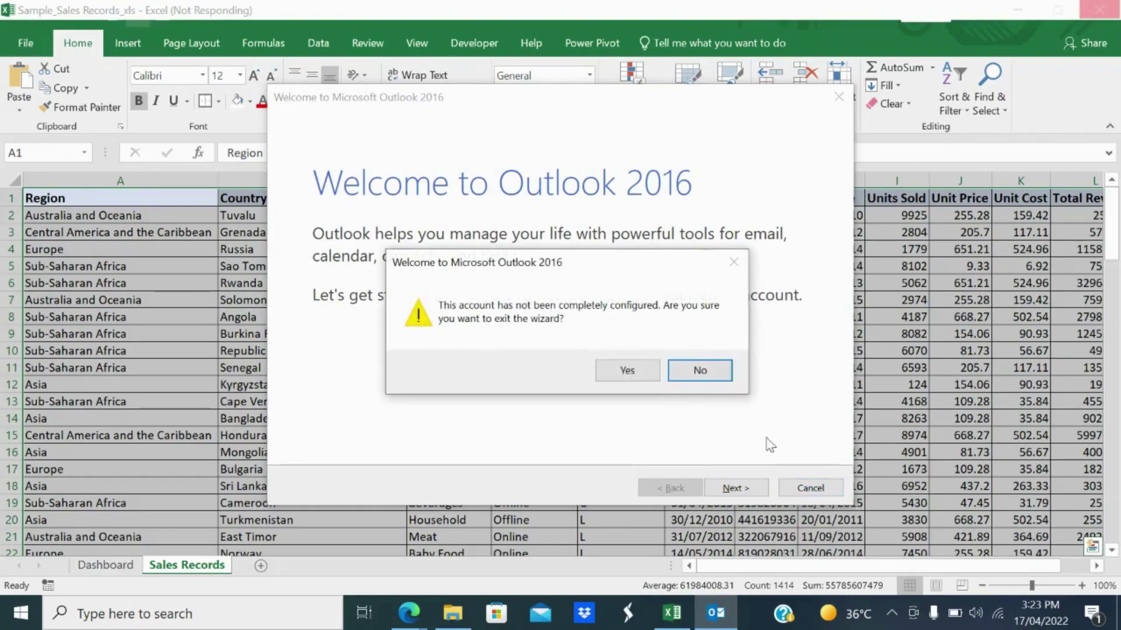
{"action": "left_click", "coordinate": [626, 372]}
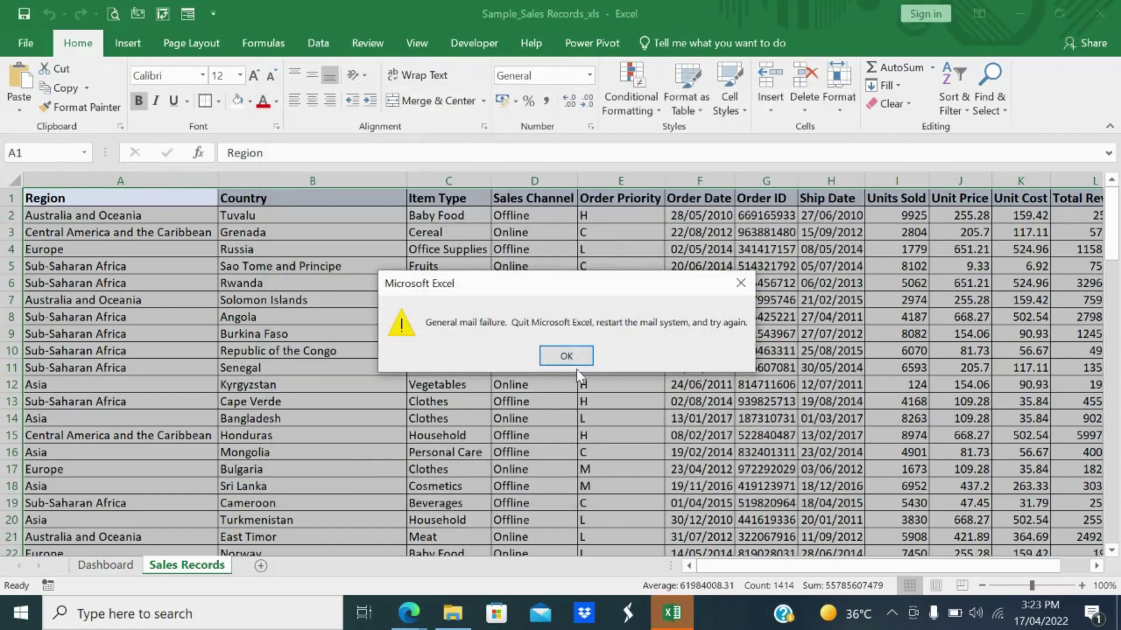
{"action": "left_click", "coordinate": [574, 360]}
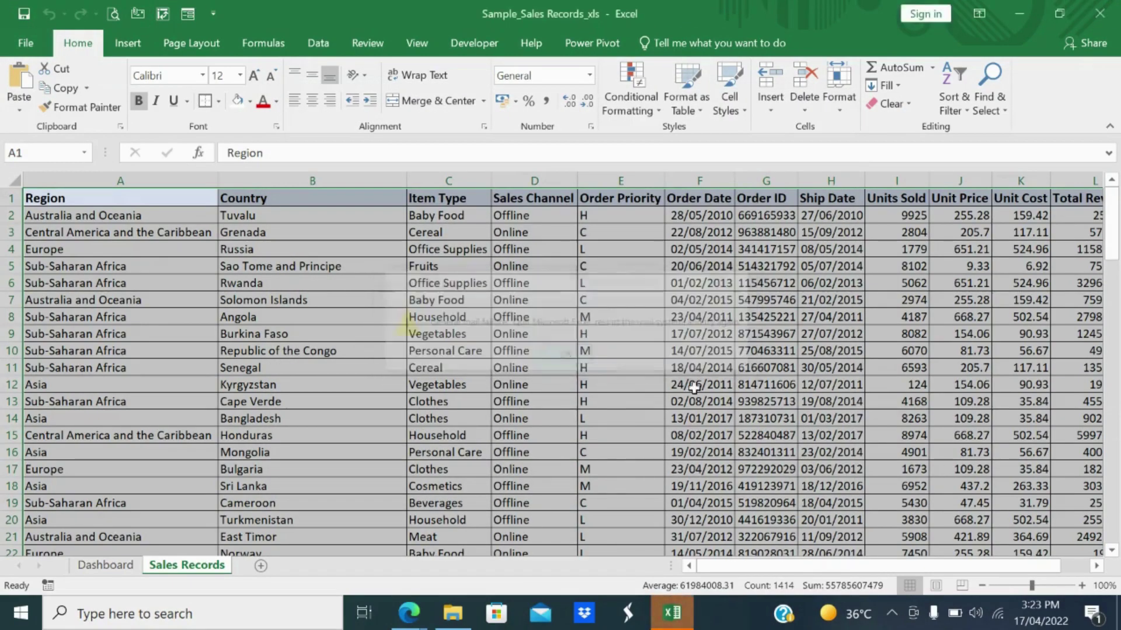
- Create a PivotTable on a new worksheet from the Sales Records data range A1:N101
{"action": "left_click", "coordinate": [109, 205]}
{"action": "key", "text": "ctrl+shift+Right"}
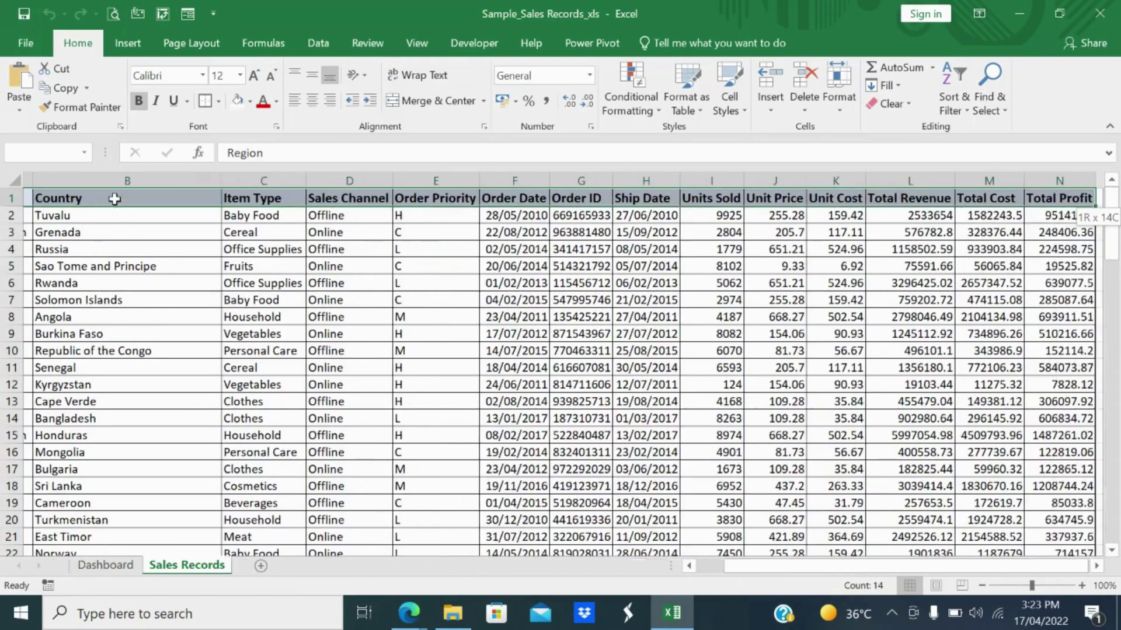
{"action": "key", "text": "ctrl+shift+Down"}
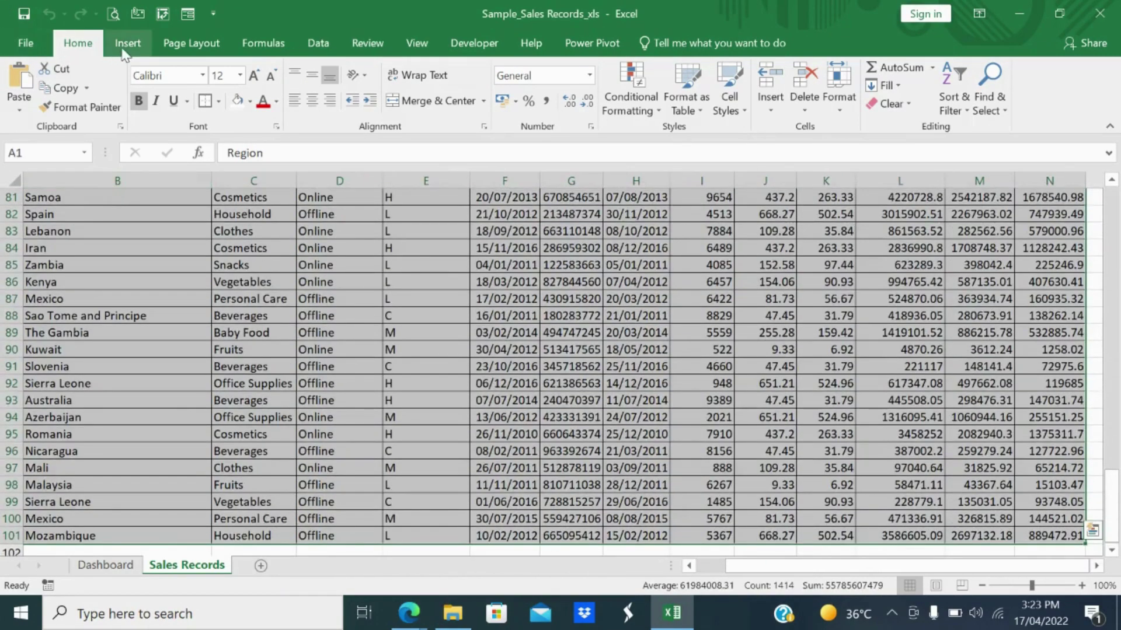
{"action": "left_click", "coordinate": [125, 47]}
{"action": "left_click", "coordinate": [24, 96]}
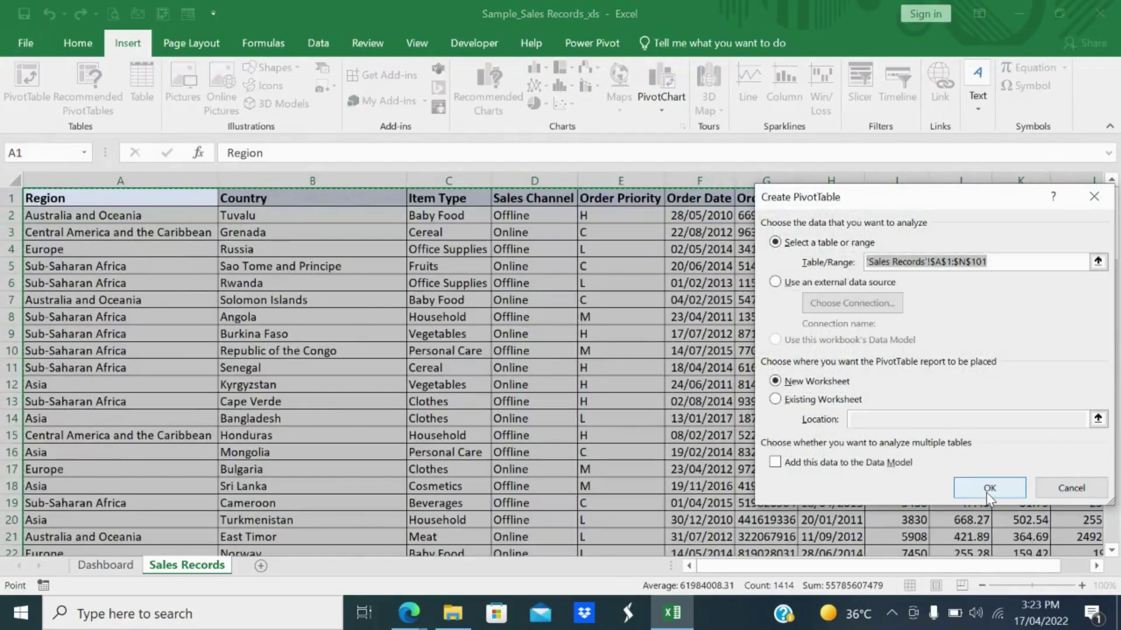
{"action": "left_click", "coordinate": [989, 488]}
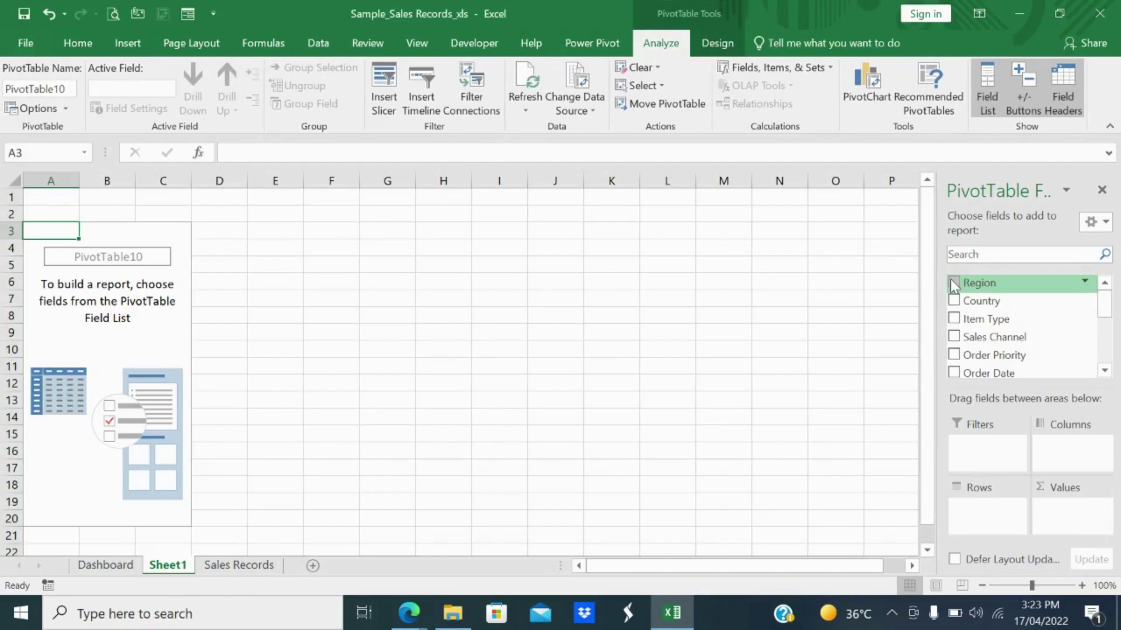
- Add Region as the PivotTable's row field and Total Revenue as its summed value
{"action": "left_click", "coordinate": [951, 281]}
{"action": "scroll", "coordinate": [1004, 350], "scroll_direction": "down", "scroll_amount": 3}
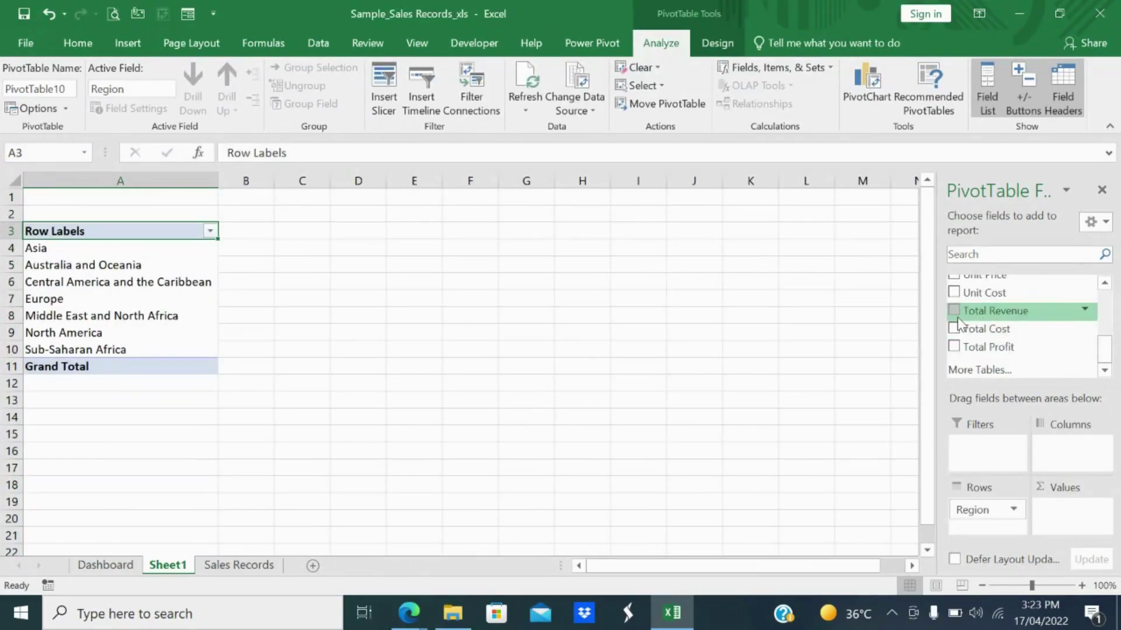
{"action": "left_click", "coordinate": [954, 310]}
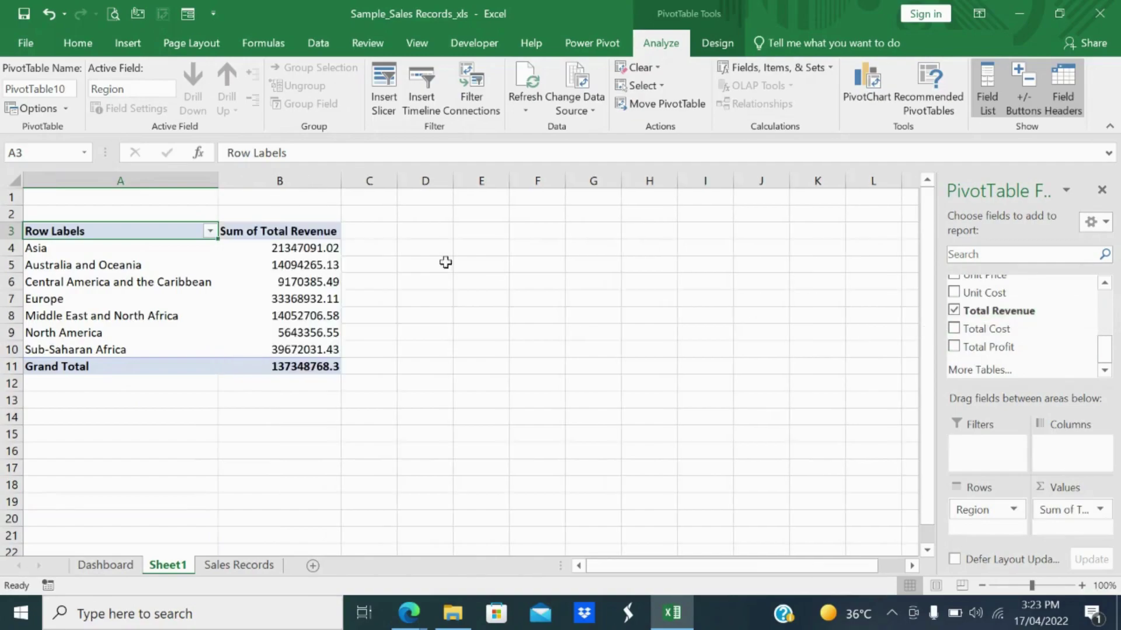
- Sort the PivotTable's regions by Sum of Total Revenue from smallest to largest
{"action": "right_click", "coordinate": [296, 231]}
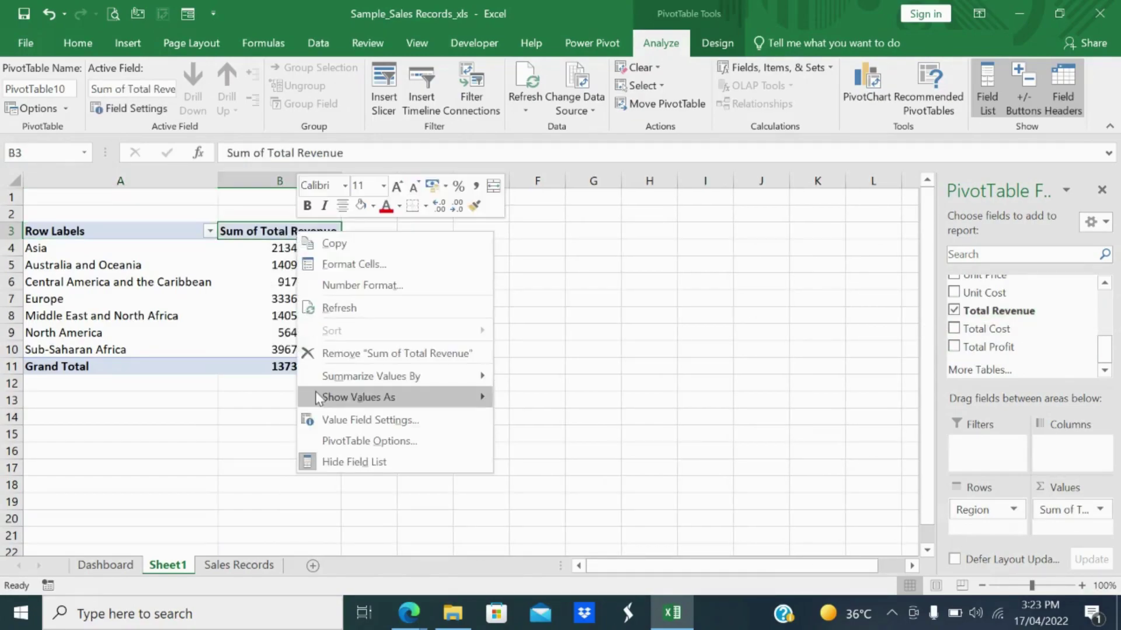
{"action": "left_click", "coordinate": [271, 261]}
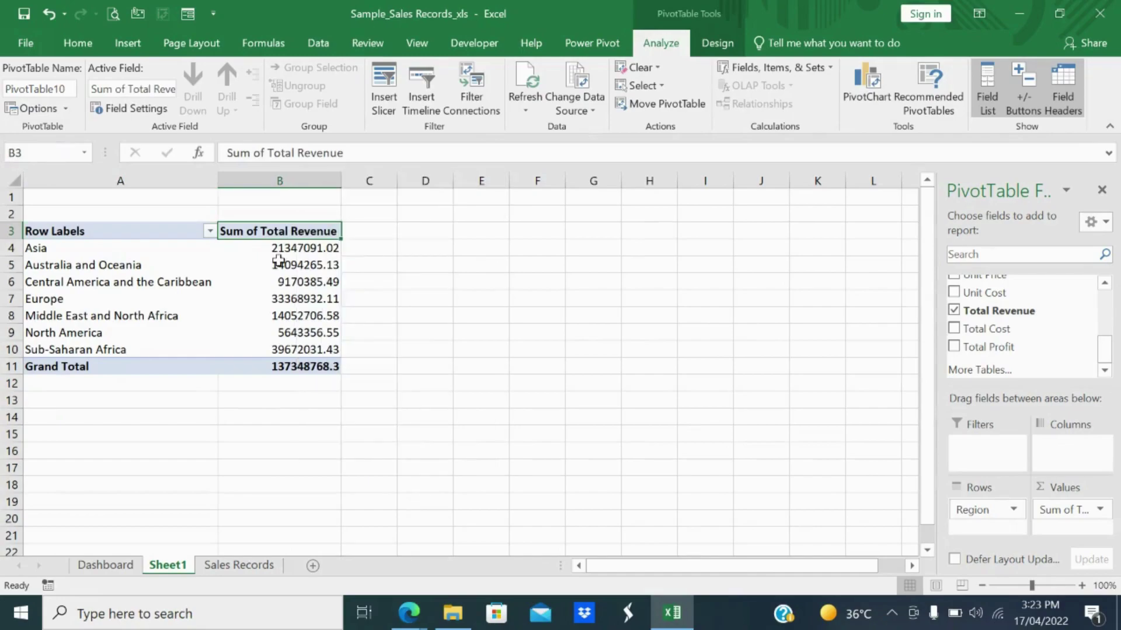
{"action": "left_click", "coordinate": [274, 264]}
{"action": "right_click", "coordinate": [279, 261]}
{"action": "mouse_move", "coordinate": [375, 368]}
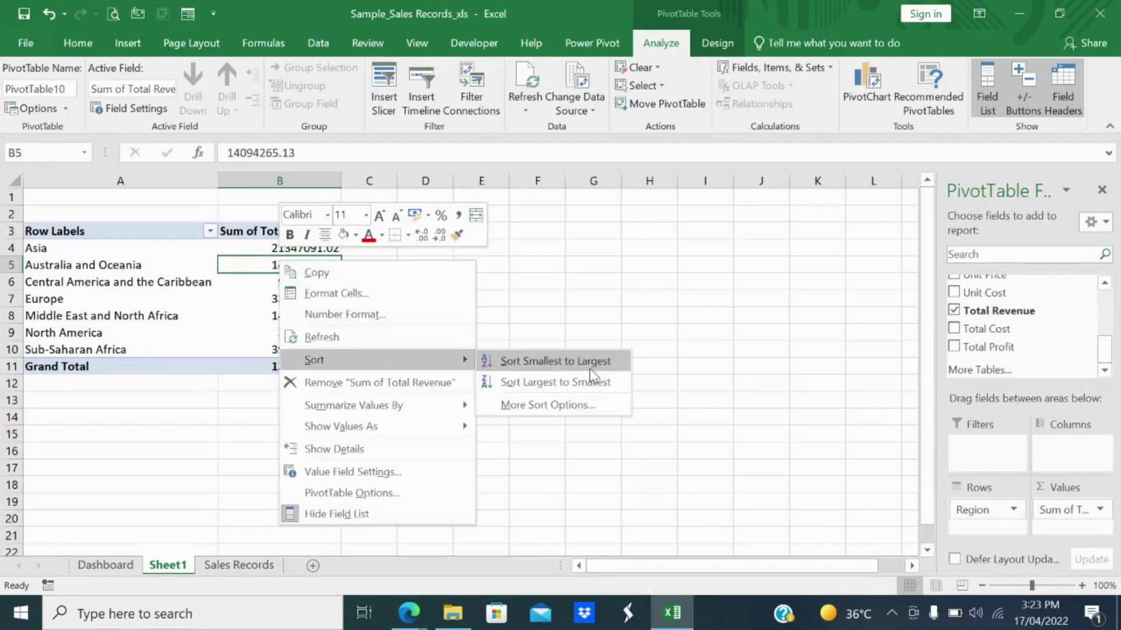
{"action": "left_click", "coordinate": [533, 361]}
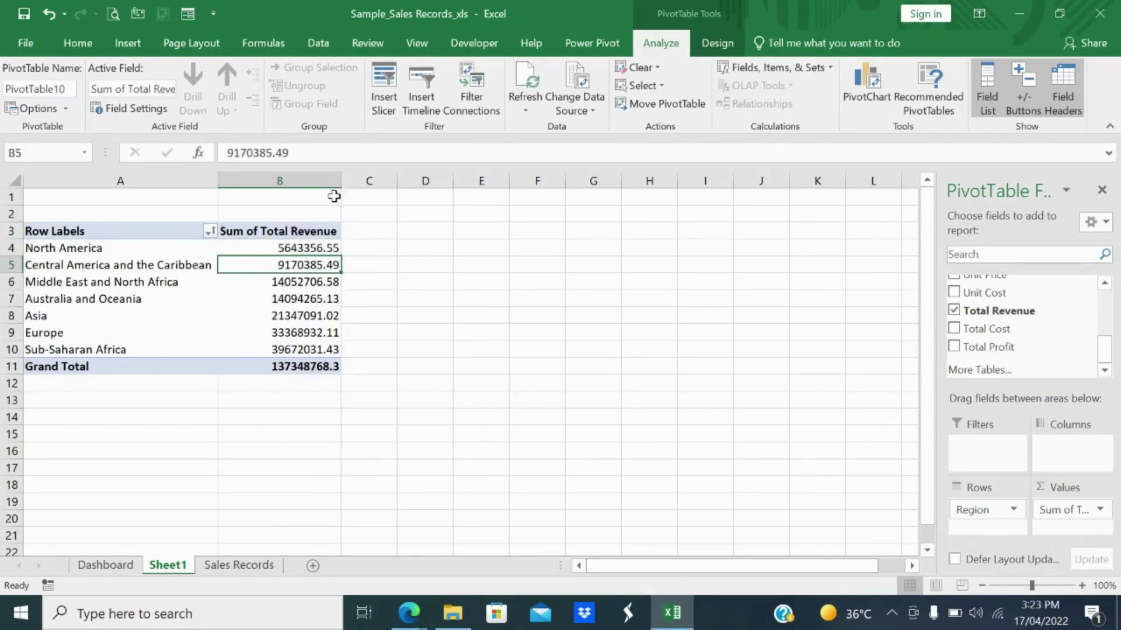
- Insert a Clustered Column PivotChart of total revenue per region and place it beside the PivotTable
{"action": "left_click", "coordinate": [323, 236]}
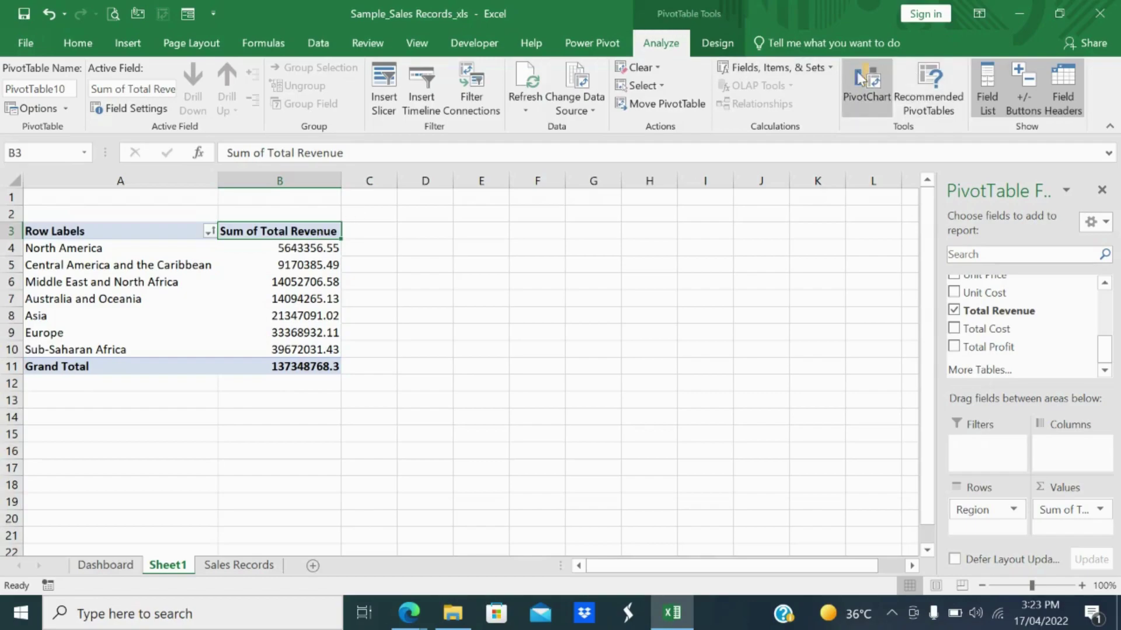
{"action": "left_click", "coordinate": [868, 104]}
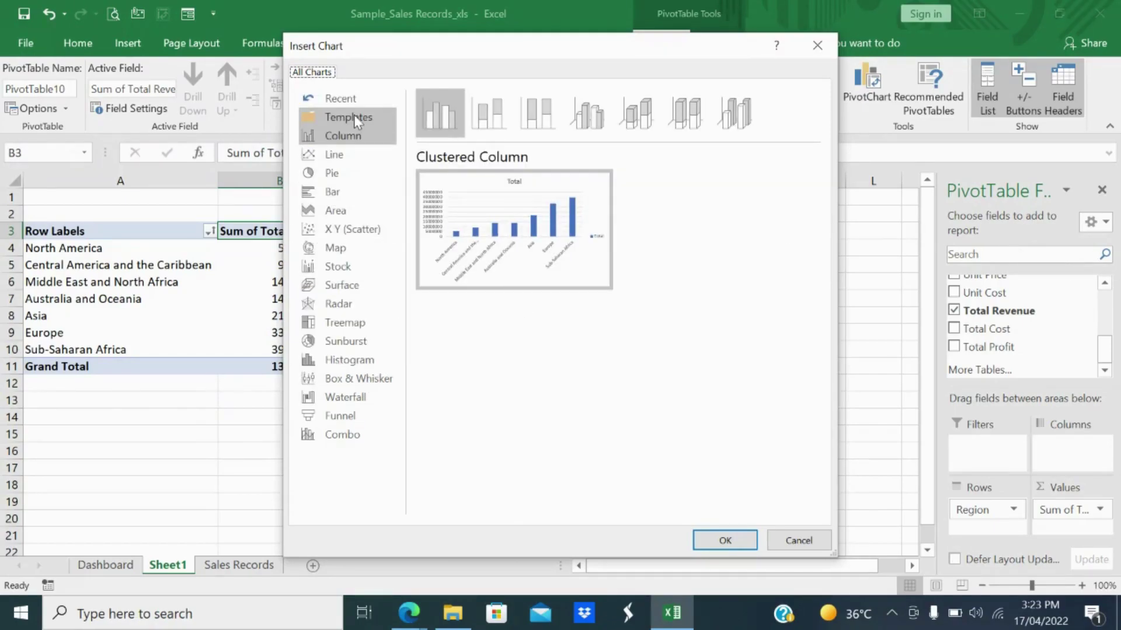
{"action": "left_click", "coordinate": [352, 135]}
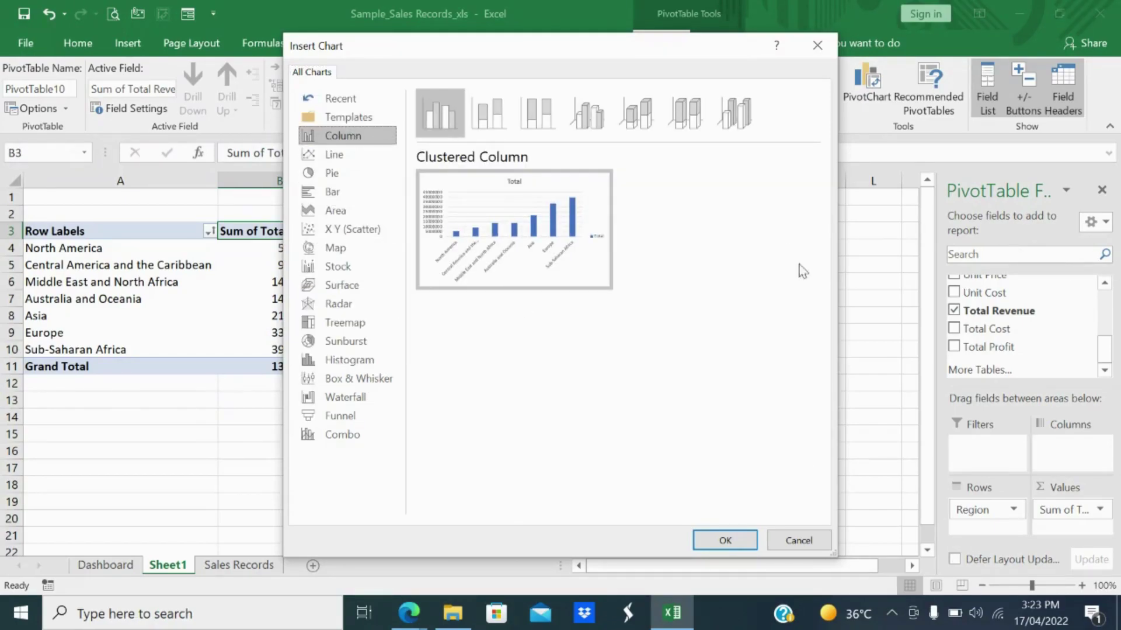
{"action": "left_click", "coordinate": [726, 540]}
{"action": "left_click_drag", "start_coordinate": [603, 280], "coordinate": [675, 228]}
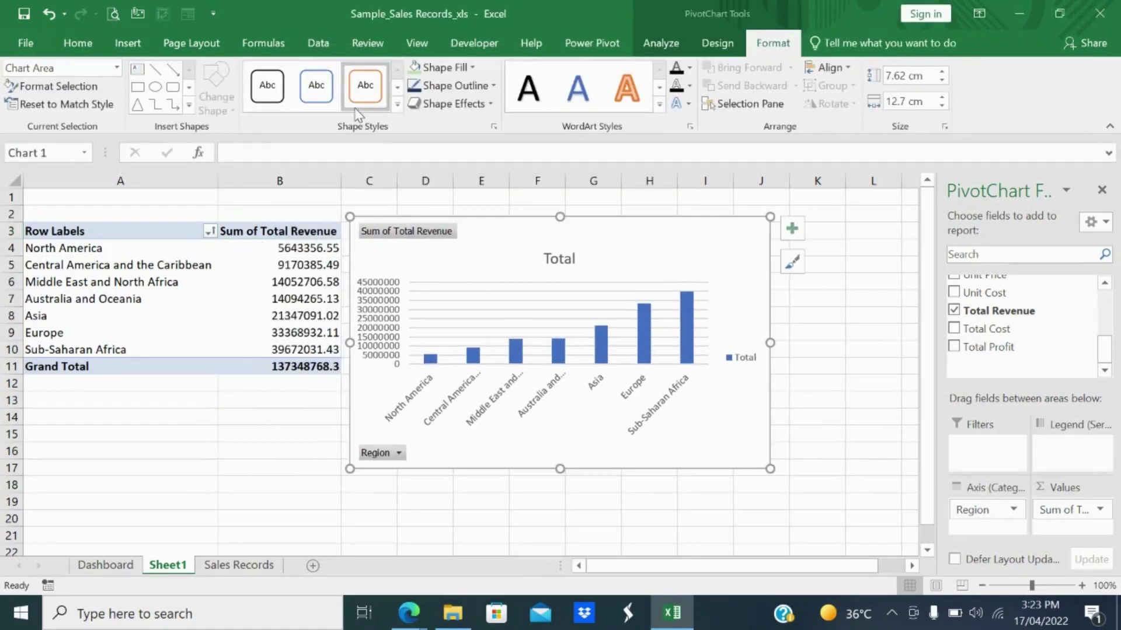
- Fill the chart area with gold and give the revenue columns a dark outline
{"action": "left_click", "coordinate": [474, 68]}
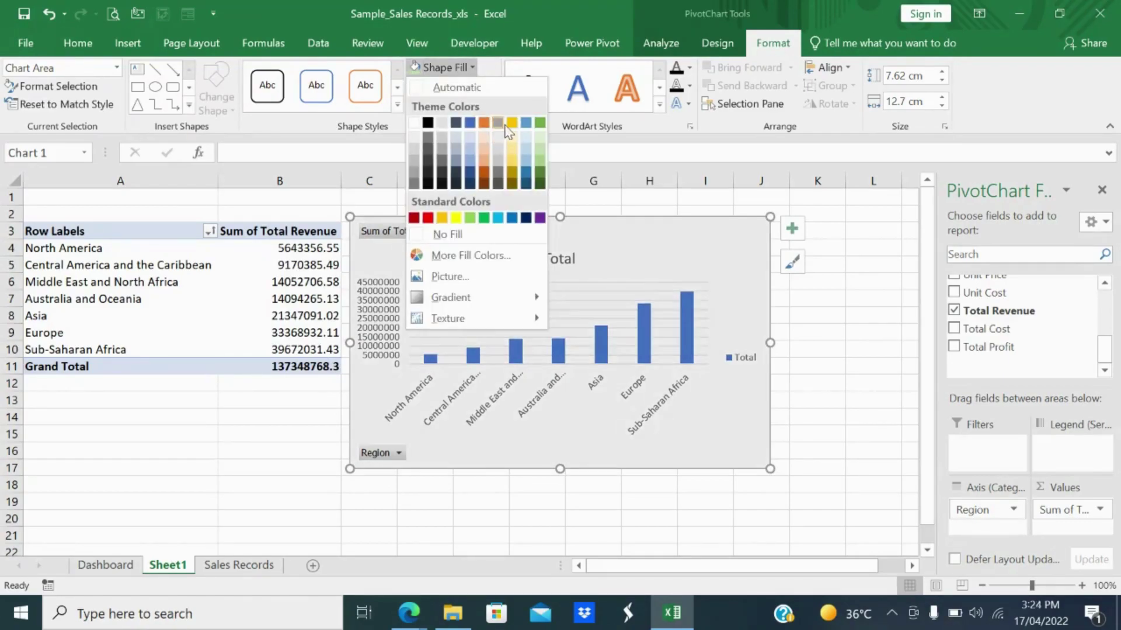
{"action": "left_click", "coordinate": [508, 122]}
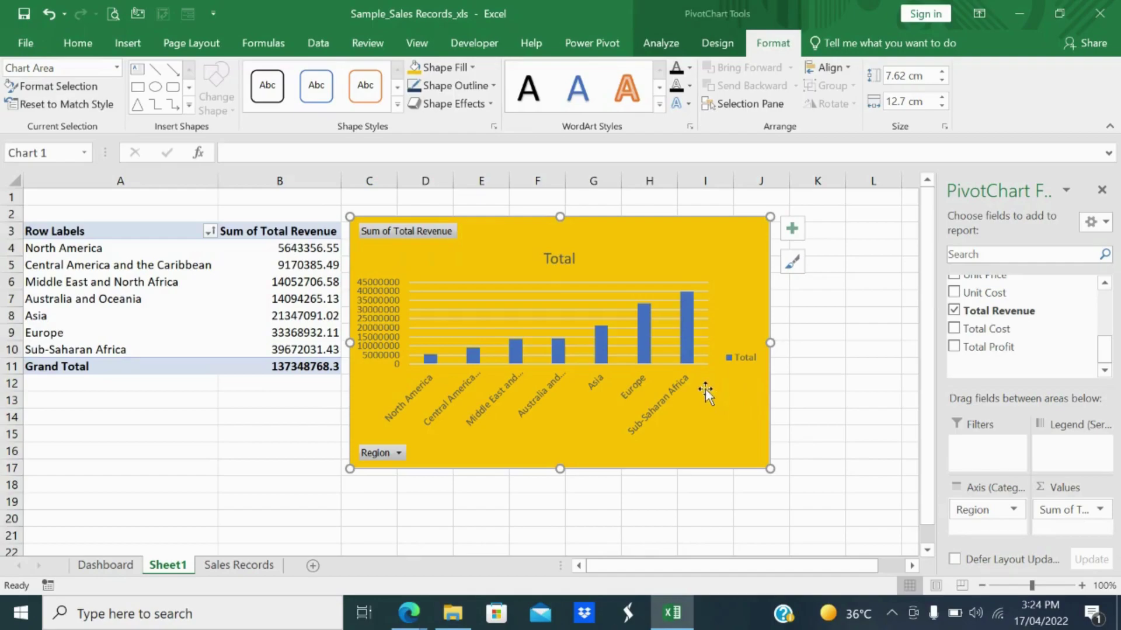
{"action": "left_click", "coordinate": [688, 327]}
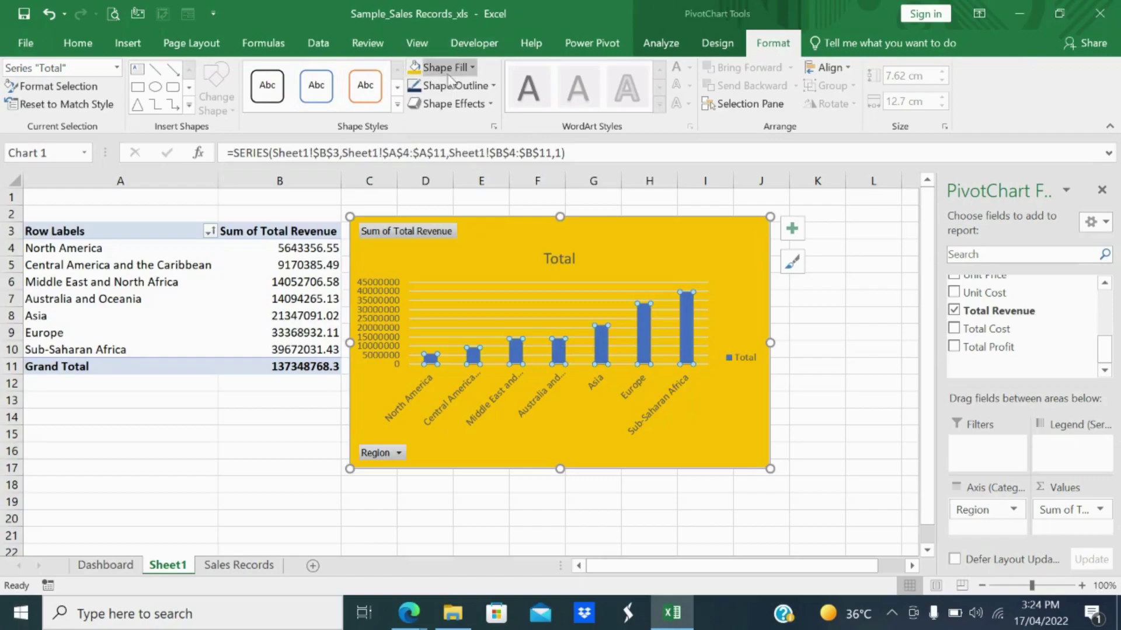
{"action": "left_click", "coordinate": [493, 86]}
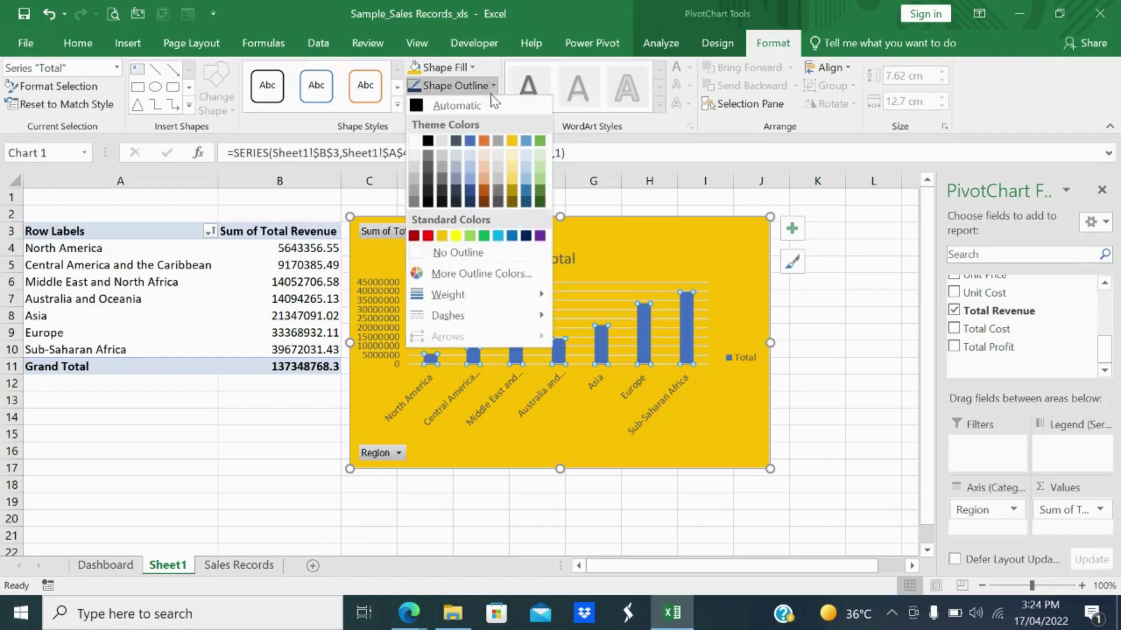
{"action": "left_click", "coordinate": [461, 140]}
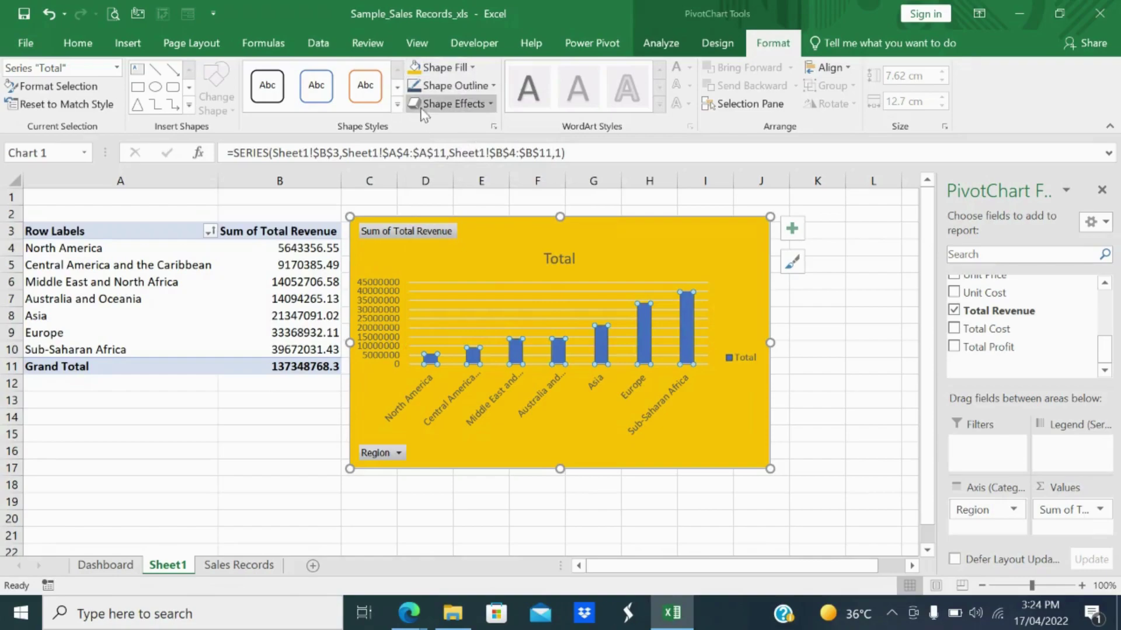
- Change the chart title to "Sales by Region" and copy the whole chart
{"action": "left_click", "coordinate": [547, 255]}
{"action": "double_click", "coordinate": [549, 259]}
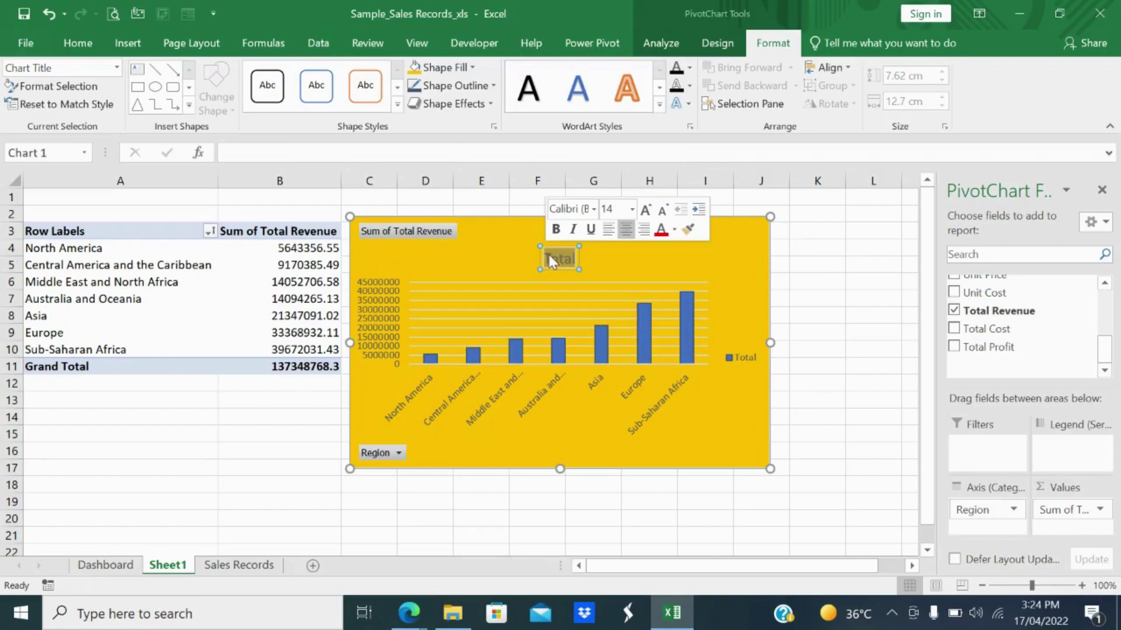
{"action": "type", "text": "Sa"}
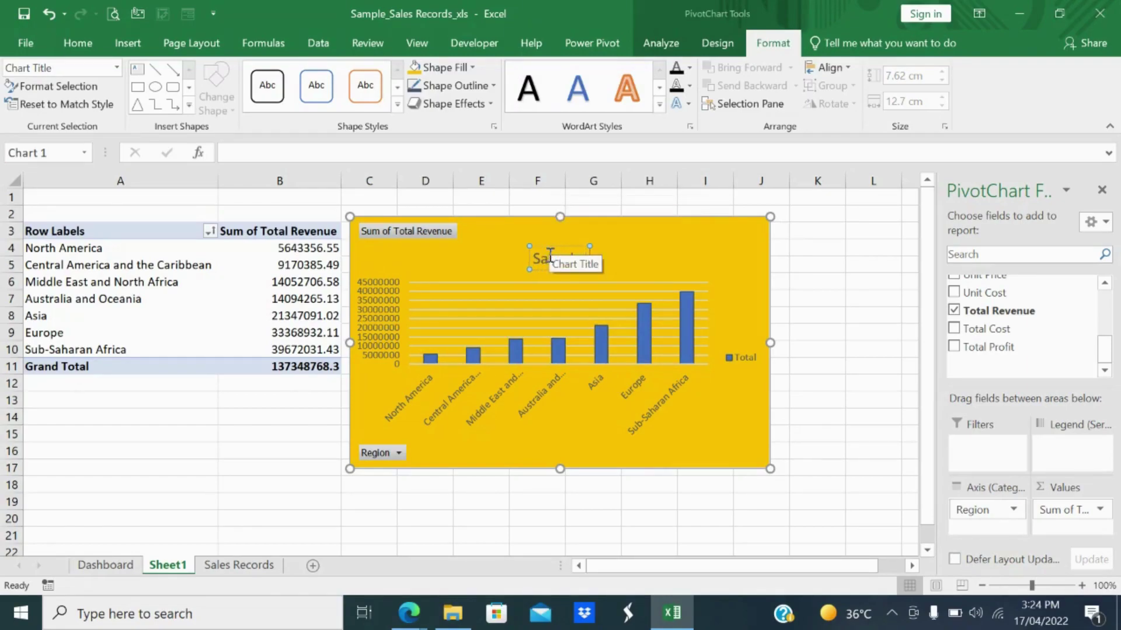
{"action": "type", "text": "les by Region"}
{"action": "left_click", "coordinate": [682, 443]}
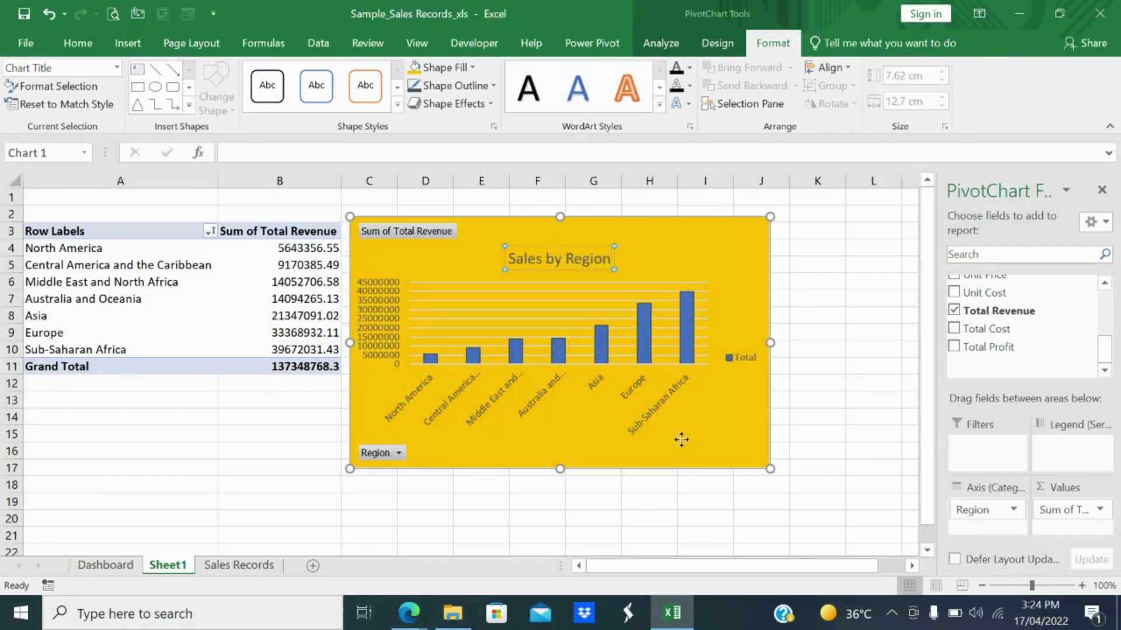
{"action": "right_click", "coordinate": [703, 241]}
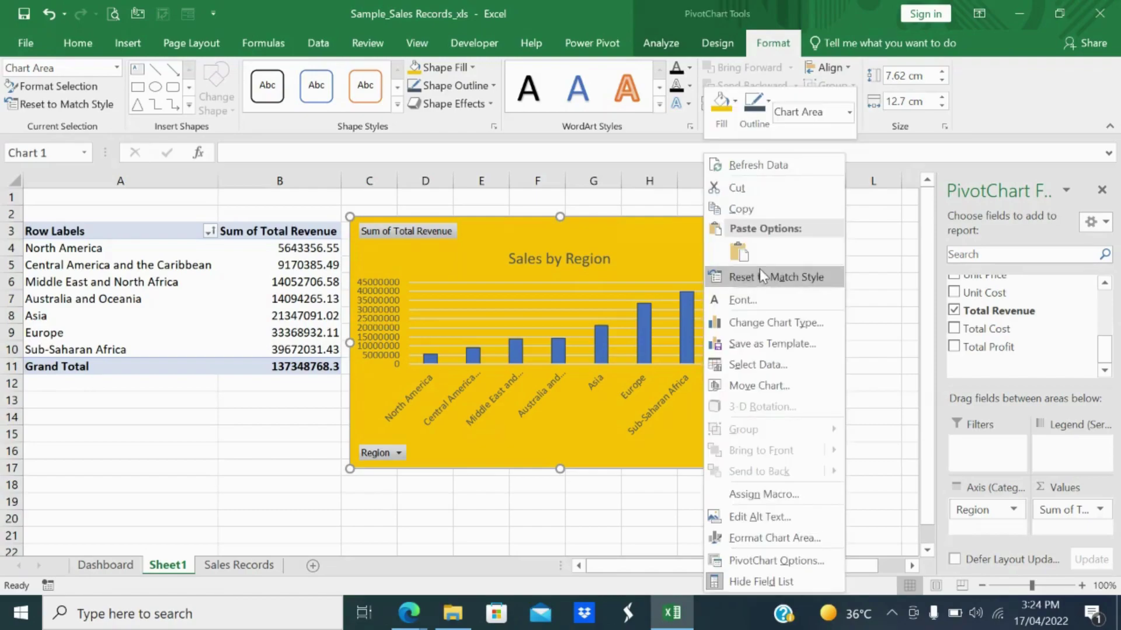
{"action": "key", "text": "Escape"}
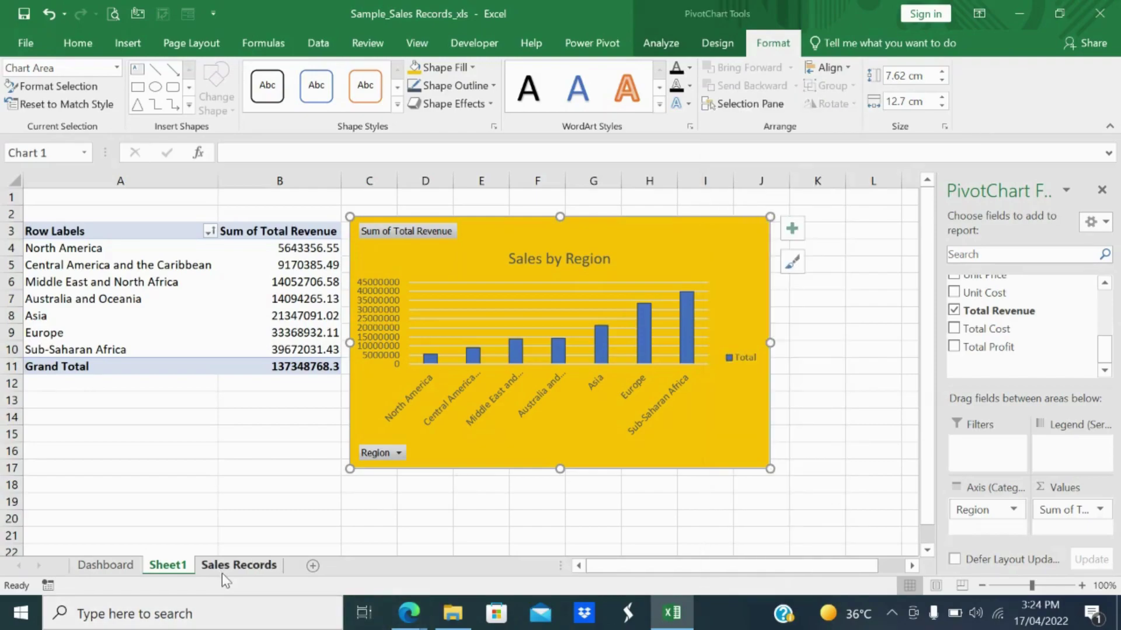
- Add a new worksheet and name it Dashboards
{"action": "left_click", "coordinate": [313, 566]}
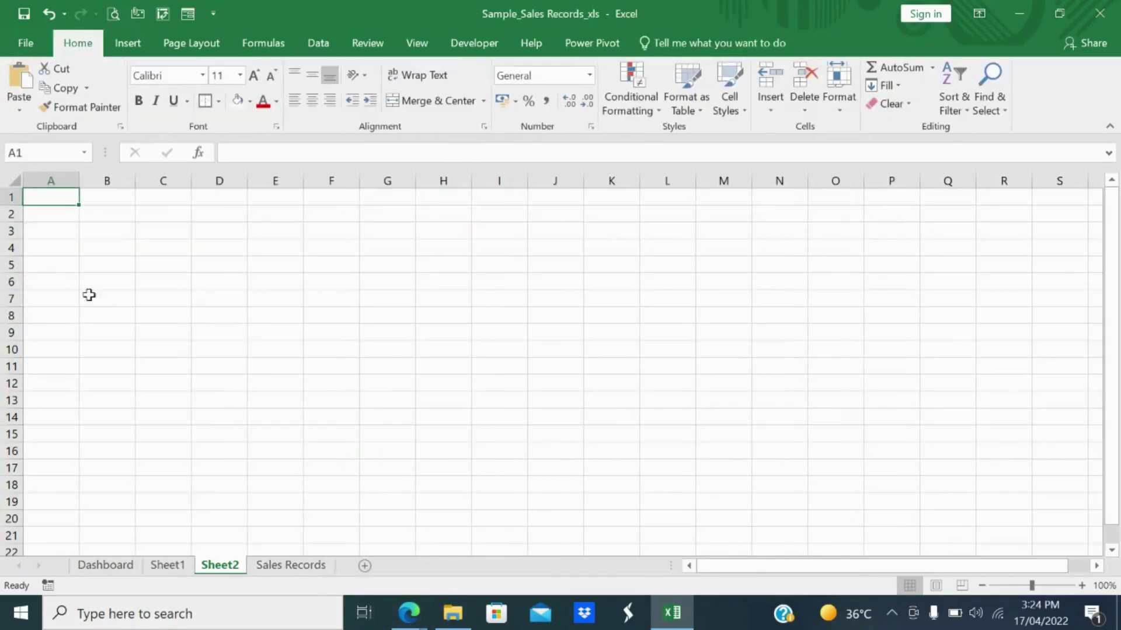
{"action": "double_click", "coordinate": [220, 566]}
{"action": "type", "text": "D"}
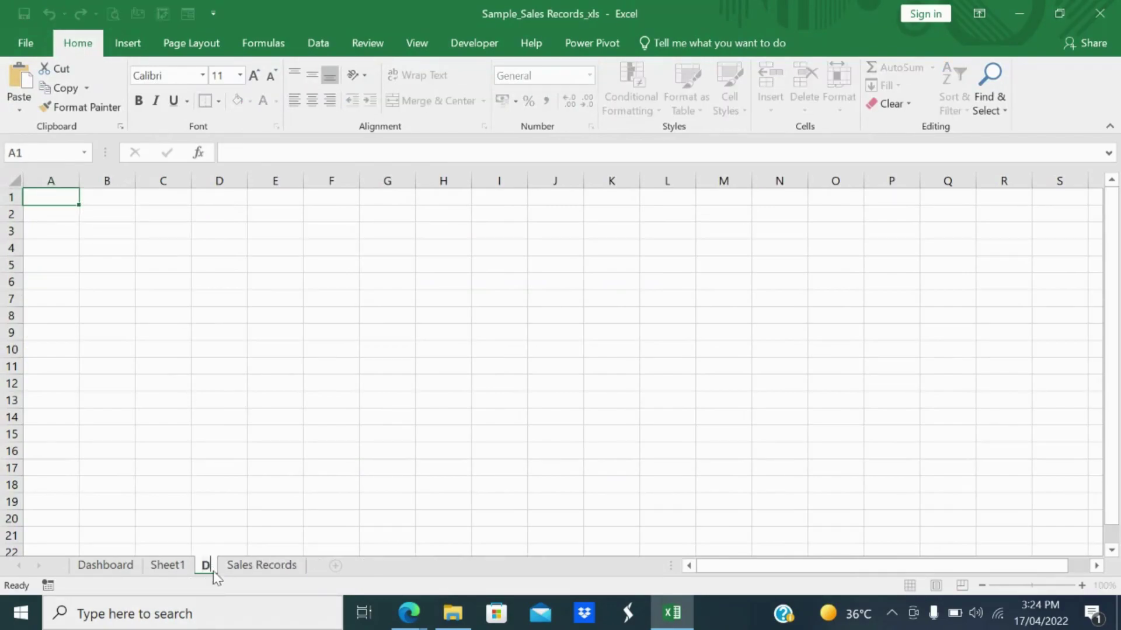
{"action": "type", "text": "ashboard"}
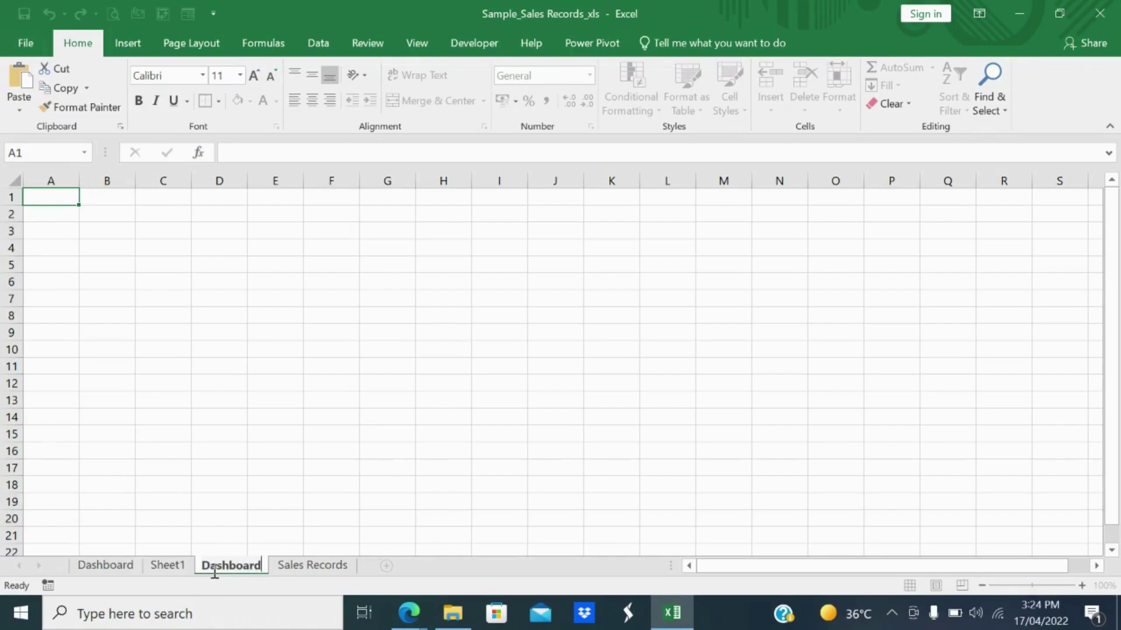
{"action": "key", "text": "Return"}
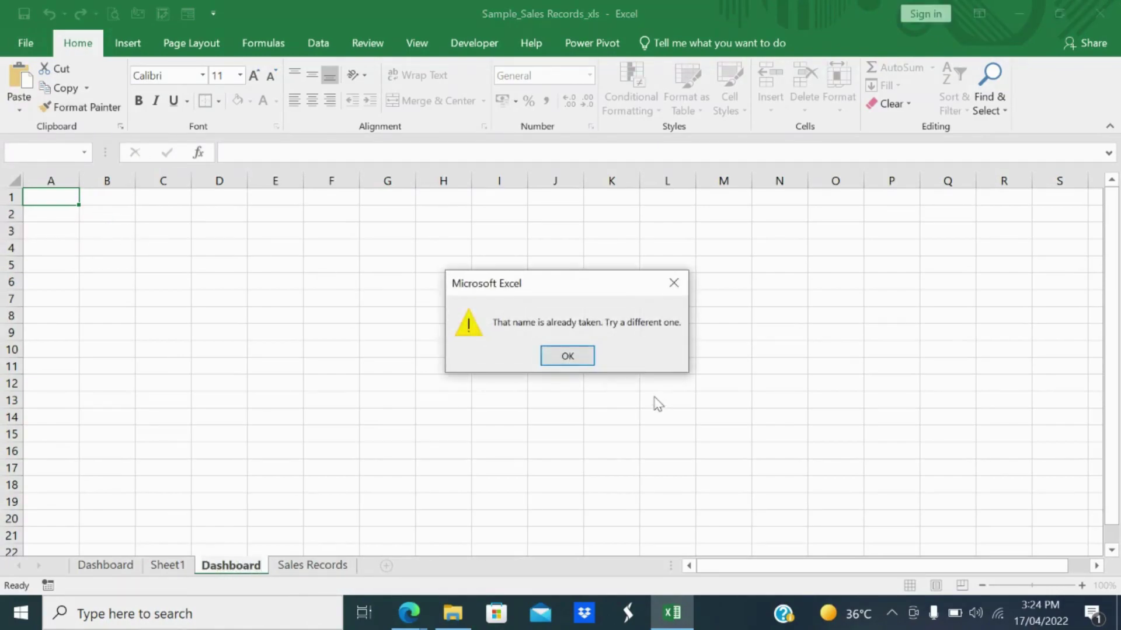
{"action": "left_click", "coordinate": [581, 355]}
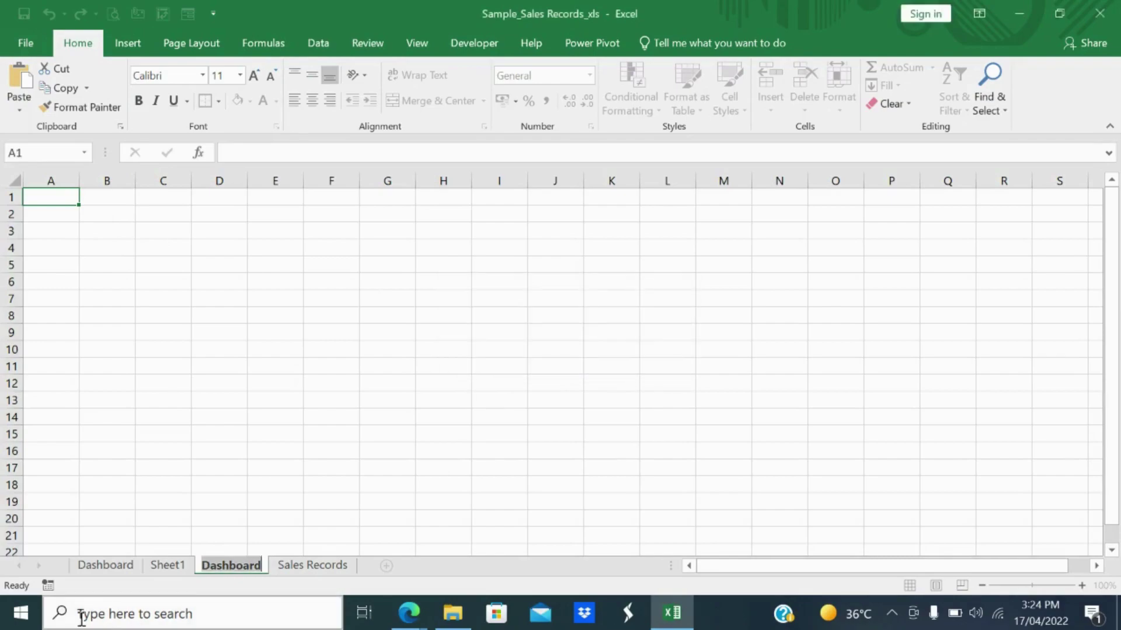
{"action": "left_click", "coordinate": [261, 564]}
{"action": "type", "text": "s"}
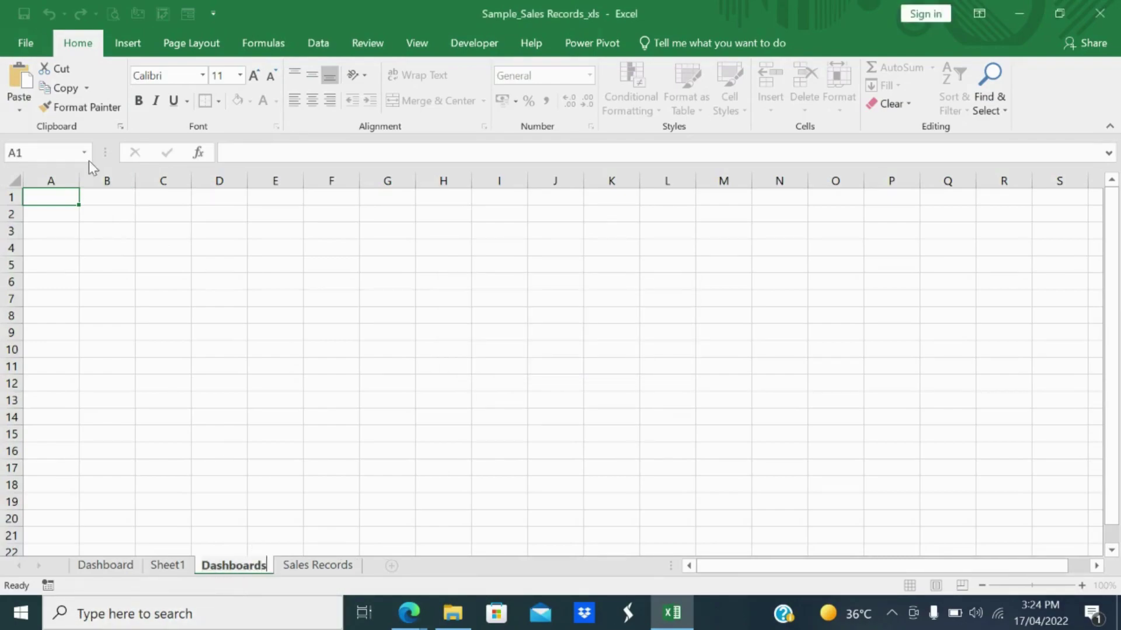
{"action": "left_click", "coordinate": [108, 214]}
- Paste the copied Sales by Region chart at cell B4 of the Dashboards sheet and set its height to 6.9 cm
{"action": "left_click", "coordinate": [99, 244]}
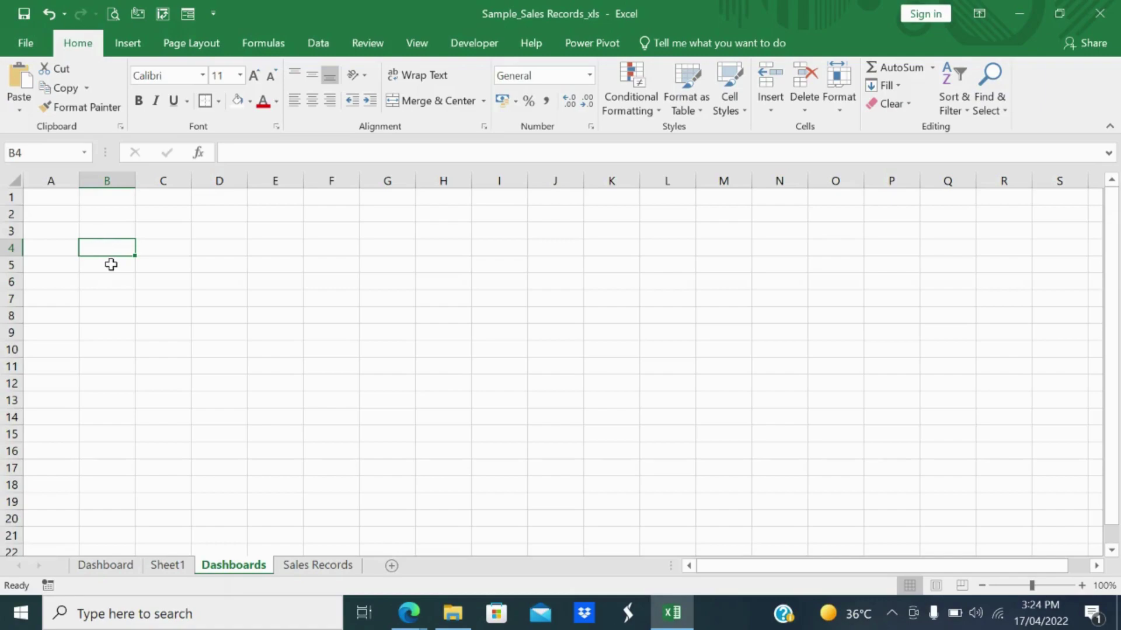
{"action": "key", "text": "ctrl+v"}
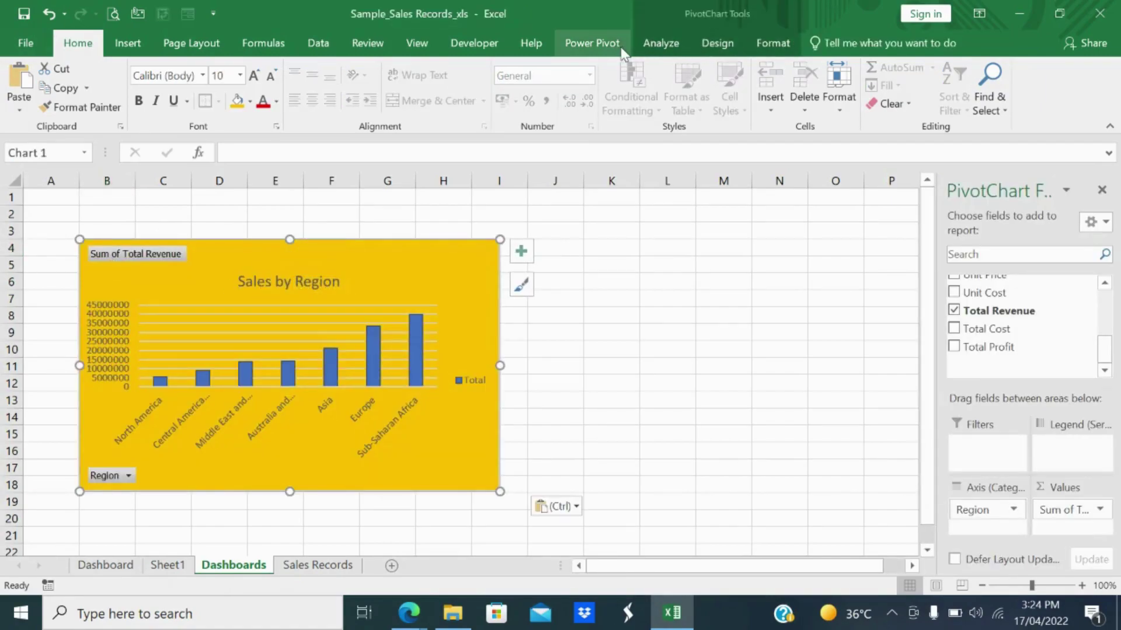
{"action": "left_click", "coordinate": [770, 46]}
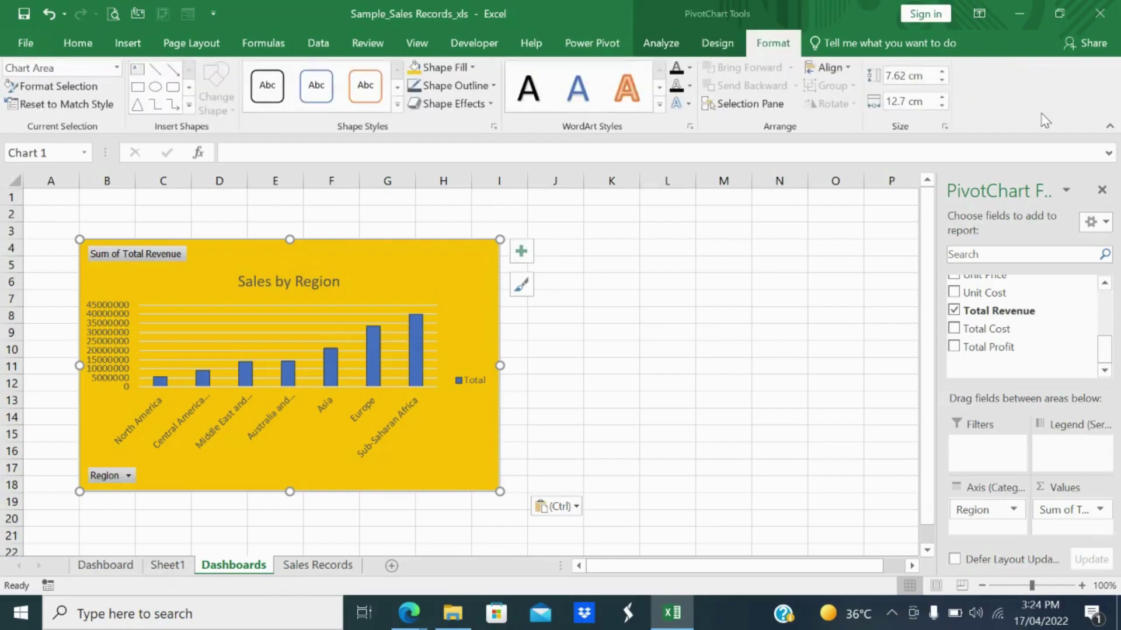
{"action": "left_click", "coordinate": [941, 82]}
{"action": "left_click", "coordinate": [941, 82]}
{"action": "left_click", "coordinate": [940, 82]}
{"action": "left_click", "coordinate": [941, 81]}
{"action": "left_click", "coordinate": [941, 82]}
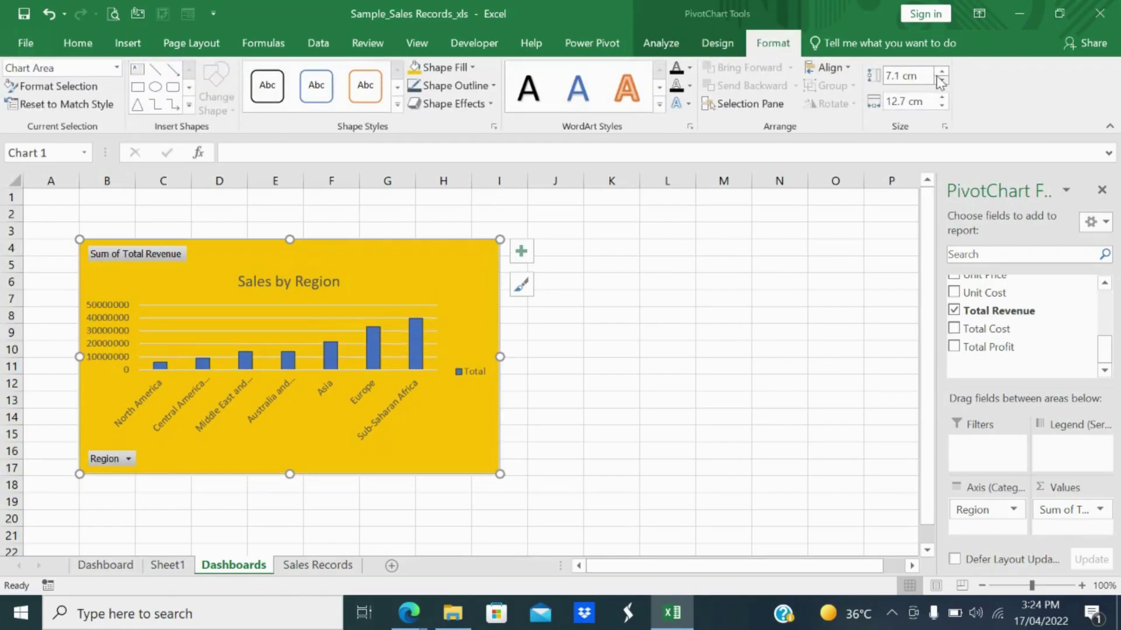
{"action": "left_click", "coordinate": [941, 81]}
{"action": "left_click", "coordinate": [941, 81]}
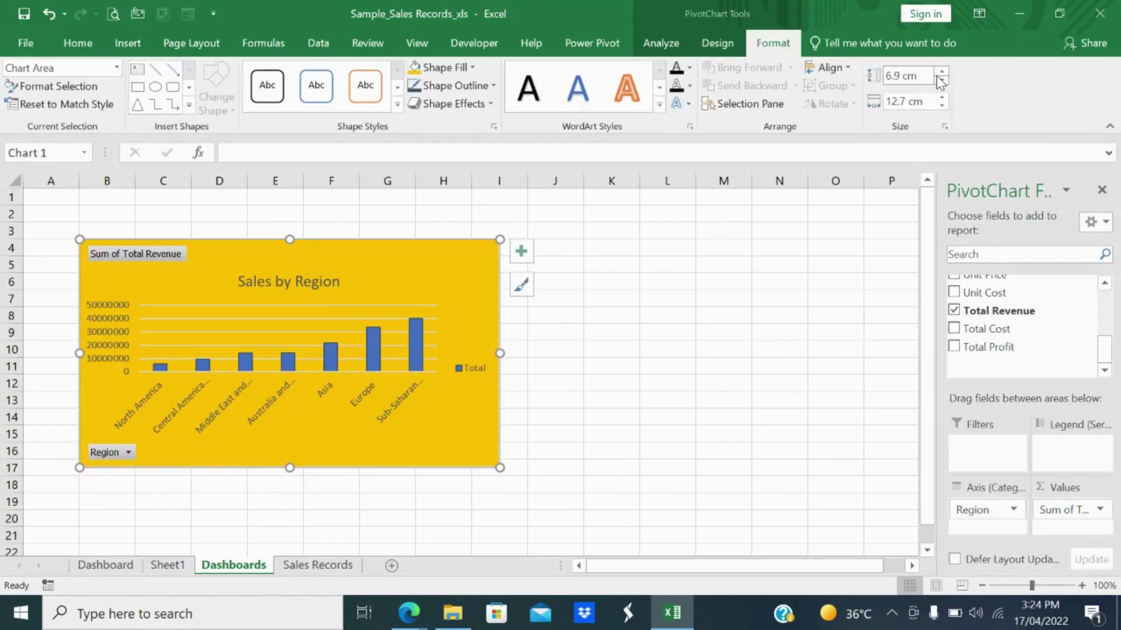
- Set the width of the Sales by Region chart to 11.2 cm
{"action": "left_click", "coordinate": [940, 106]}
{"action": "left_click", "coordinate": [941, 105]}
{"action": "left_click", "coordinate": [940, 106]}
{"action": "left_click", "coordinate": [940, 105]}
{"action": "left_click", "coordinate": [940, 106]}
{"action": "left_click", "coordinate": [940, 105]}
{"action": "left_click", "coordinate": [940, 105]}
{"action": "left_click", "coordinate": [939, 107]}
{"action": "left_click", "coordinate": [940, 106]}
{"action": "left_click", "coordinate": [940, 106]}
{"action": "left_click", "coordinate": [940, 106]}
{"action": "left_click", "coordinate": [939, 107]}
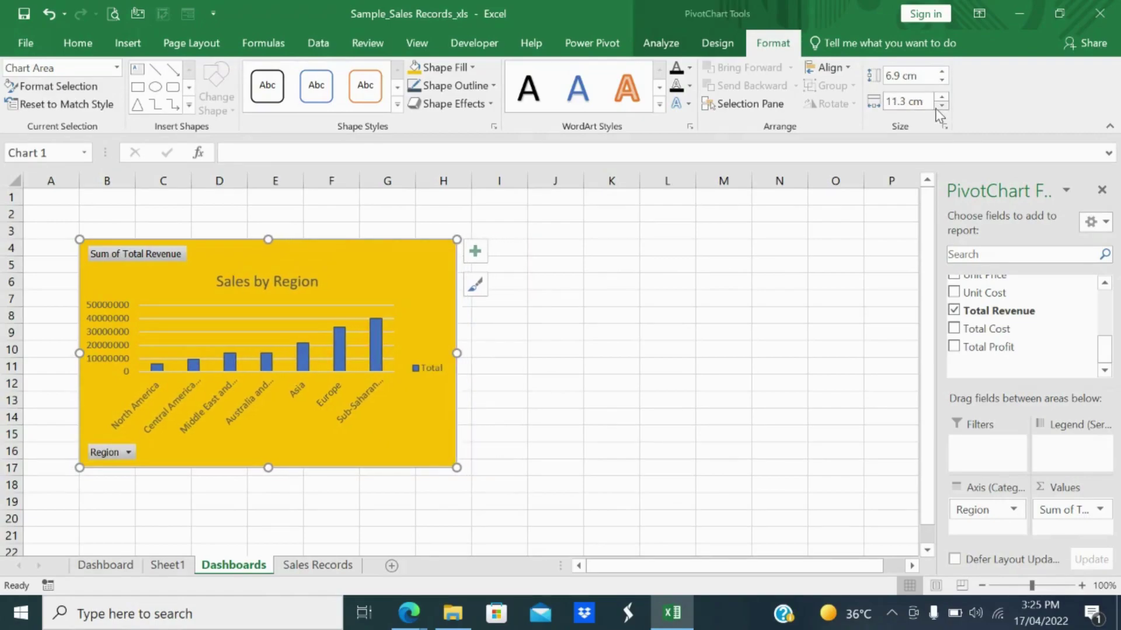
{"action": "left_click", "coordinate": [939, 106]}
{"action": "left_click", "coordinate": [940, 106]}
{"action": "left_click", "coordinate": [940, 106]}
{"action": "left_click", "coordinate": [659, 365]}
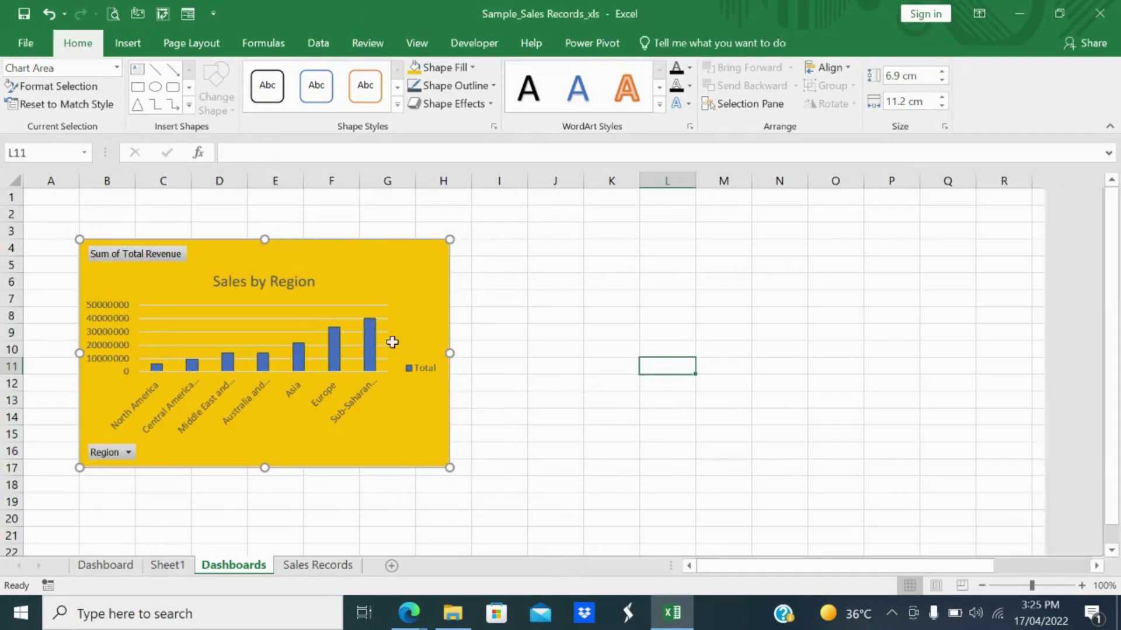
- Hide the PivotChart field list and nudge the Sales by Region chart slightly up and to the left
{"action": "left_click", "coordinate": [338, 297]}
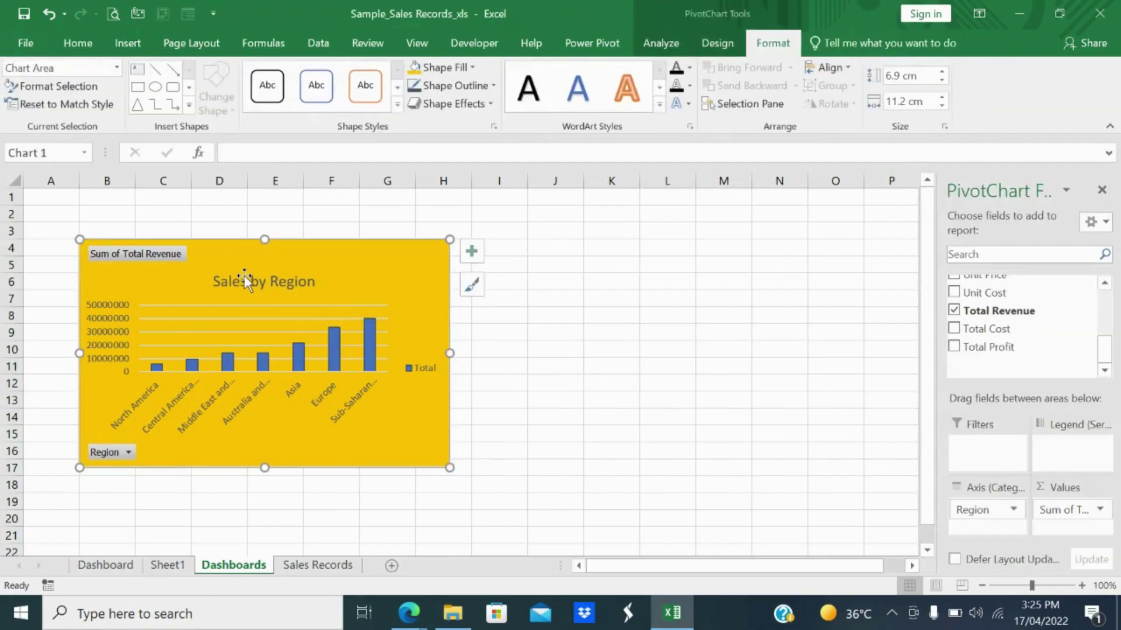
{"action": "right_click", "coordinate": [348, 293]}
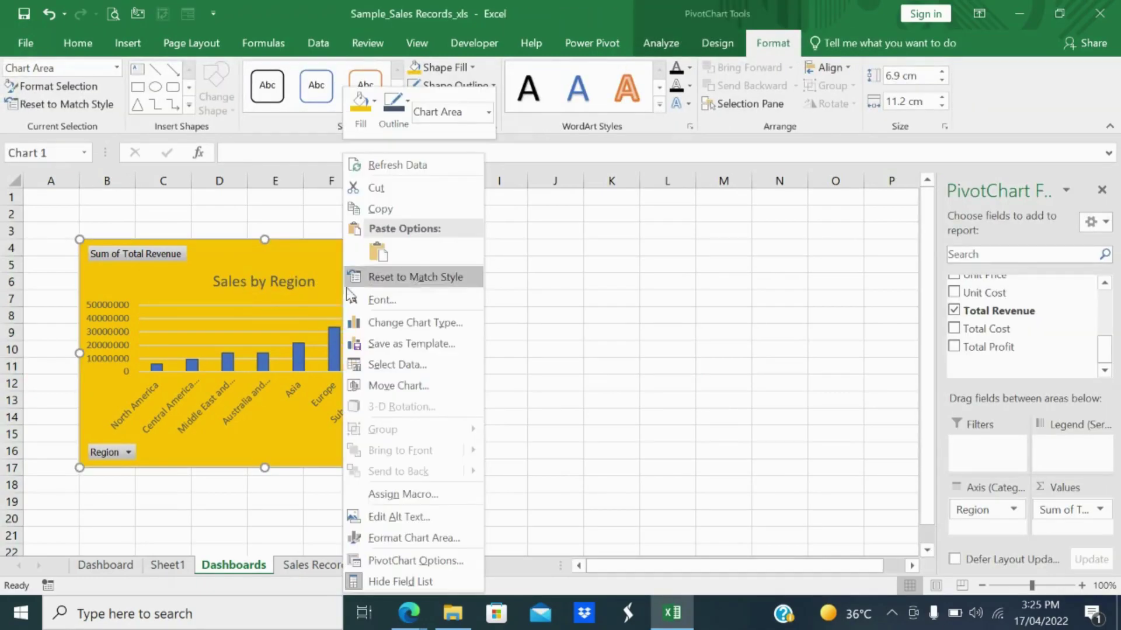
{"action": "left_click", "coordinate": [400, 582]}
{"action": "left_click", "coordinate": [711, 323]}
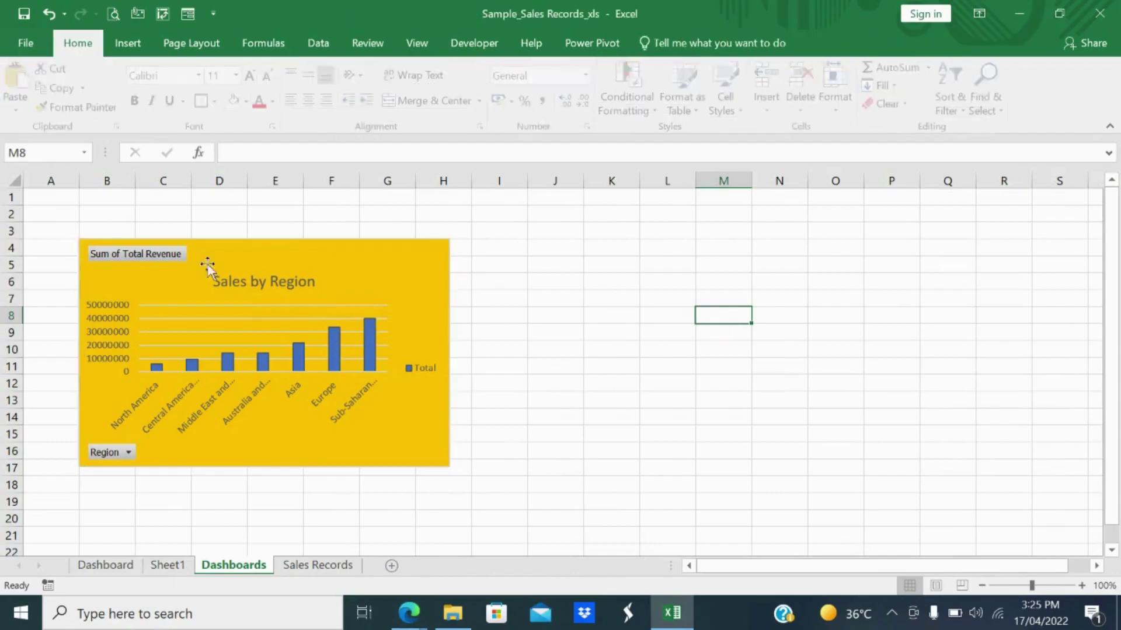
{"action": "mouse_move", "coordinate": [249, 254]}
{"action": "left_mouse_down"}
{"action": "mouse_move", "coordinate": [200, 255]}
{"action": "mouse_move", "coordinate": [246, 253]}
{"action": "left_mouse_up"}
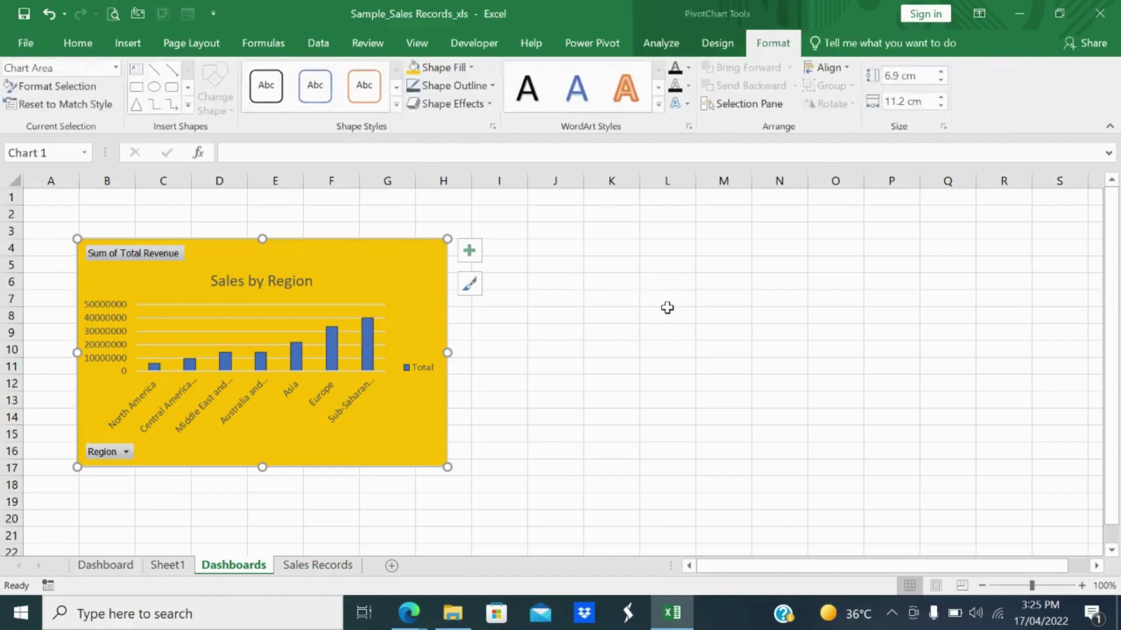
{"action": "left_click", "coordinate": [473, 485]}
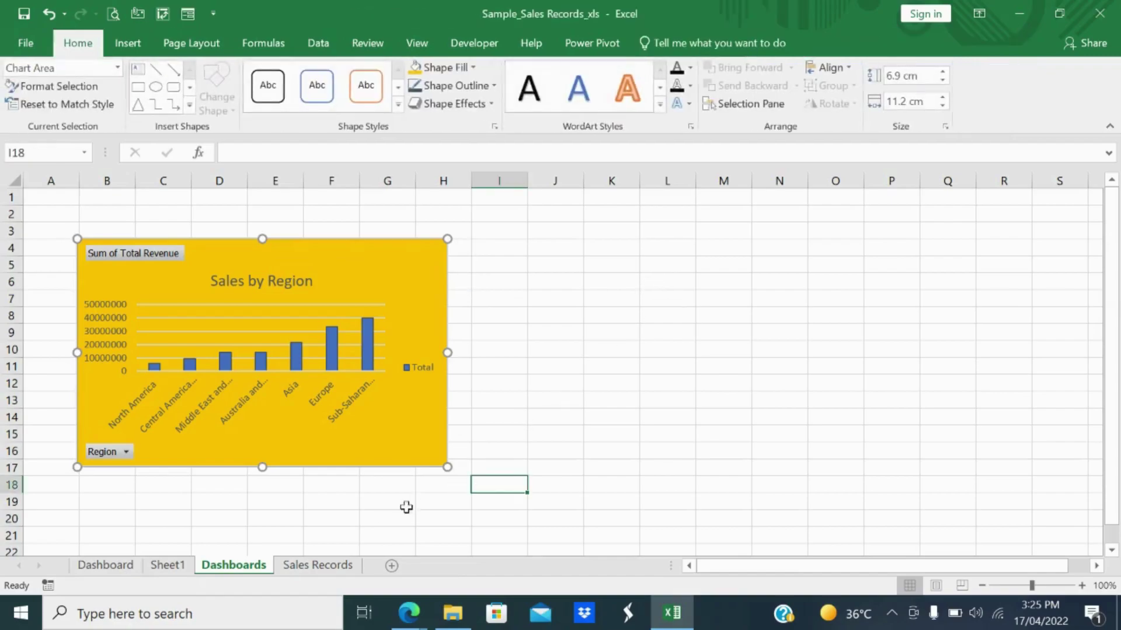
- Create the recommended PivotTable "Sum of Total Cost by Item Type (+) and Order Priority" from the Sales Records data
{"action": "left_click", "coordinate": [306, 564]}
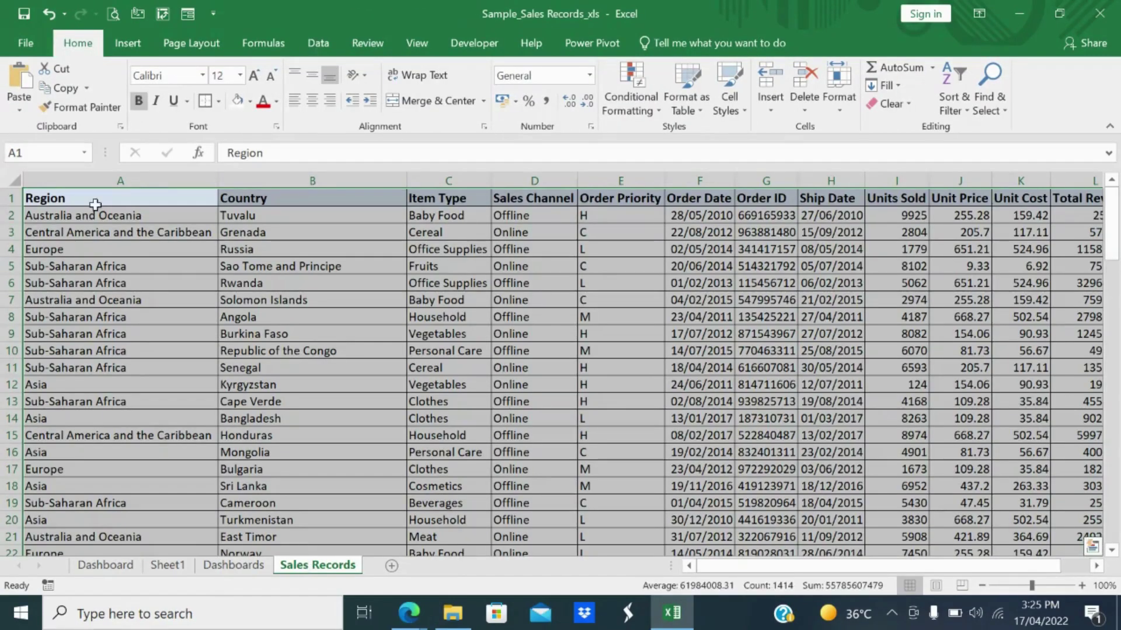
{"action": "left_click", "coordinate": [125, 42]}
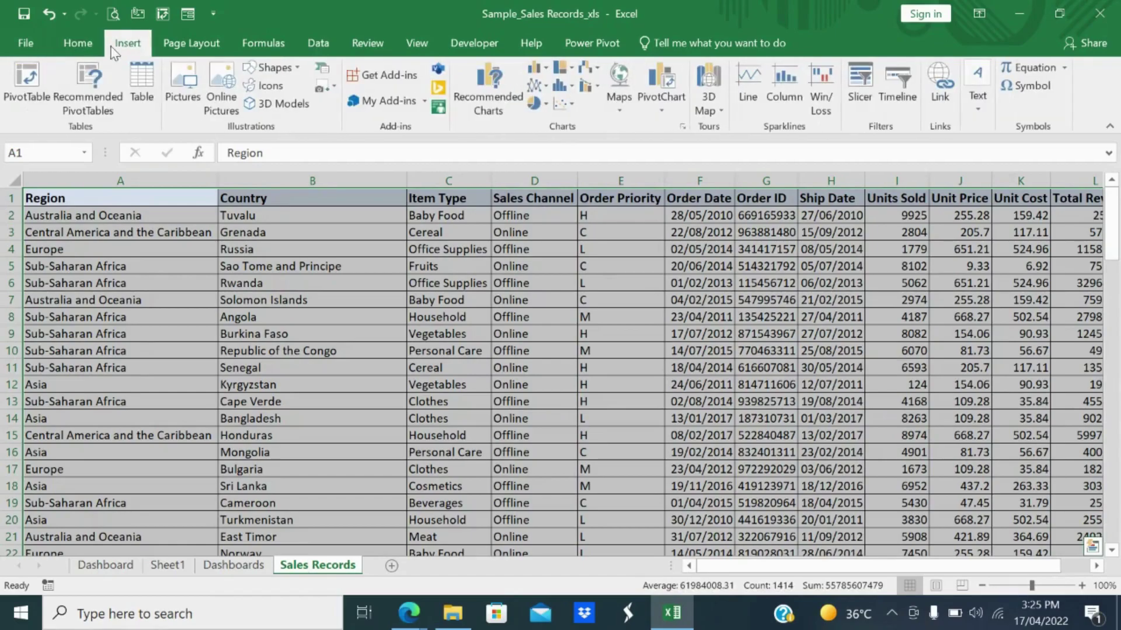
{"action": "left_click", "coordinate": [81, 99]}
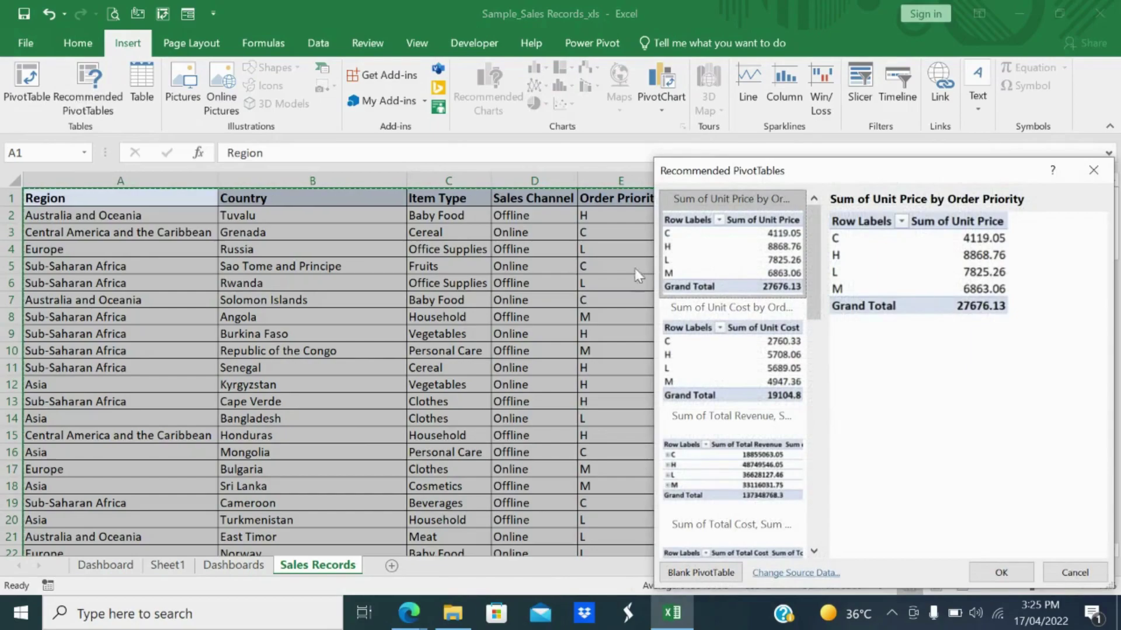
{"action": "scroll", "coordinate": [780, 411], "scroll_direction": "down", "scroll_amount": 5}
{"action": "scroll", "coordinate": [781, 411], "scroll_direction": "down", "scroll_amount": 2}
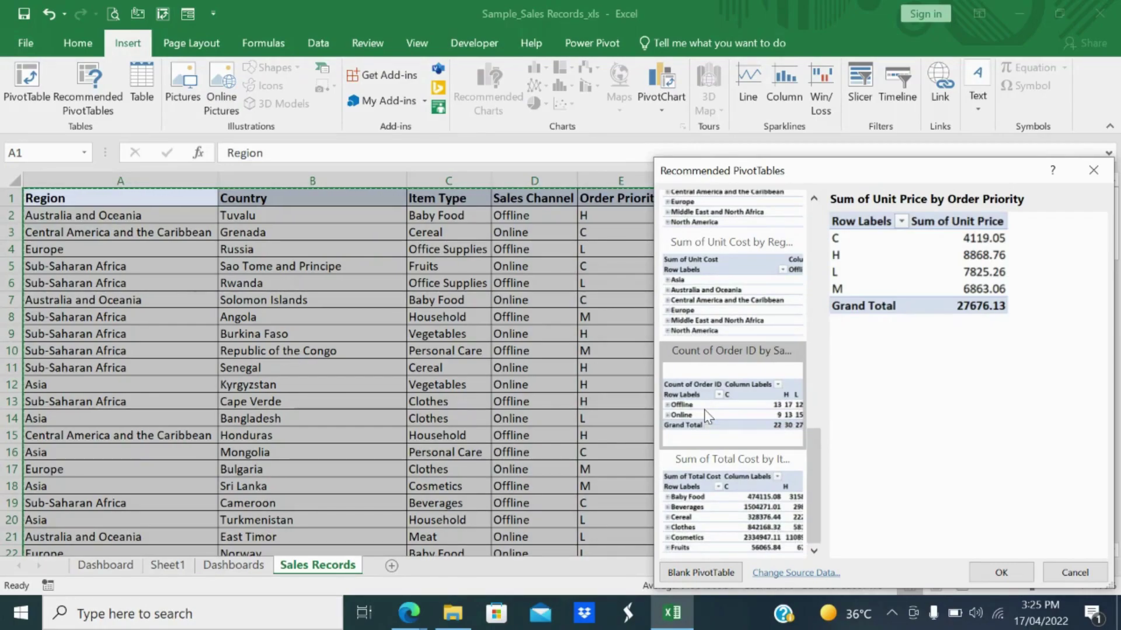
{"action": "left_click", "coordinate": [733, 518]}
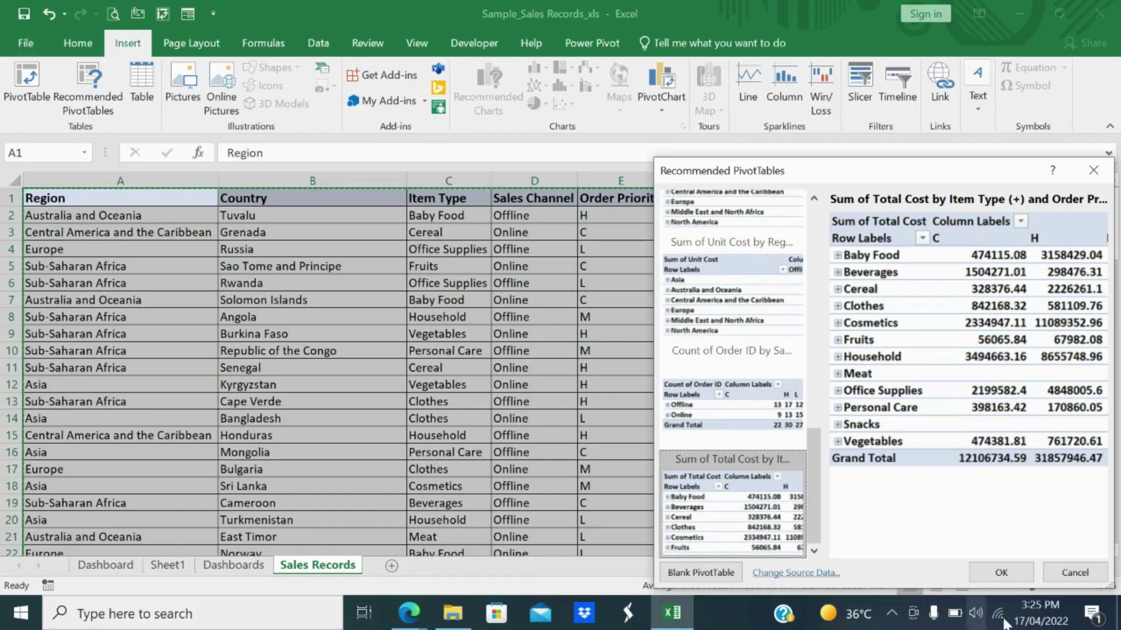
{"action": "left_click", "coordinate": [979, 579]}
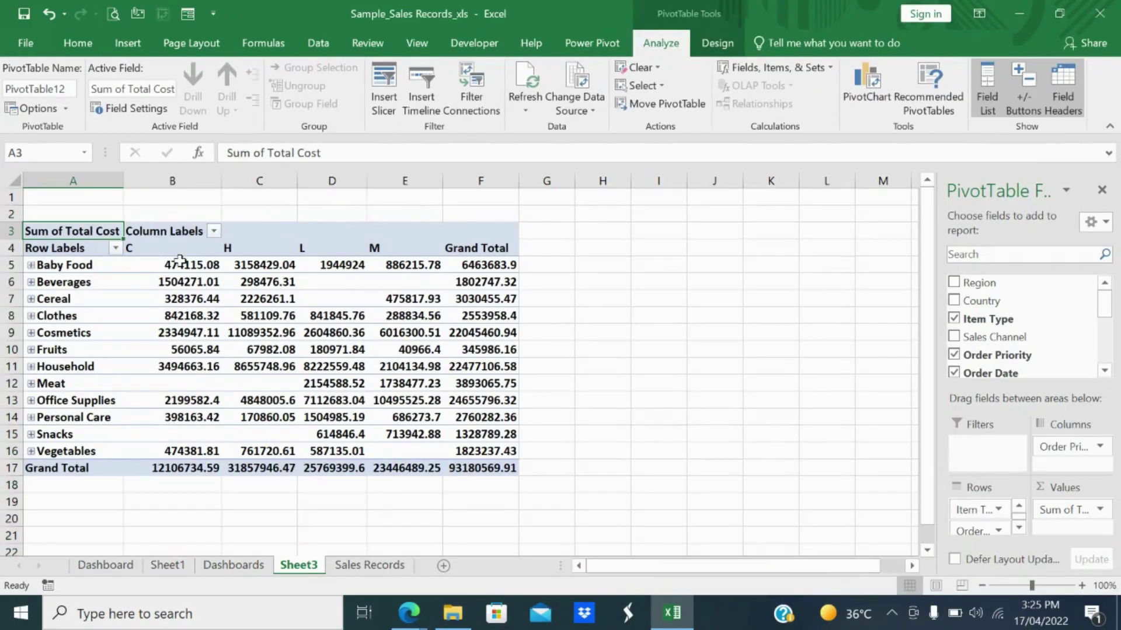
- Remove Order Priority and Order Date from the PivotTable, keeping only Item Type and Total Cost
{"action": "left_click", "coordinate": [196, 261]}
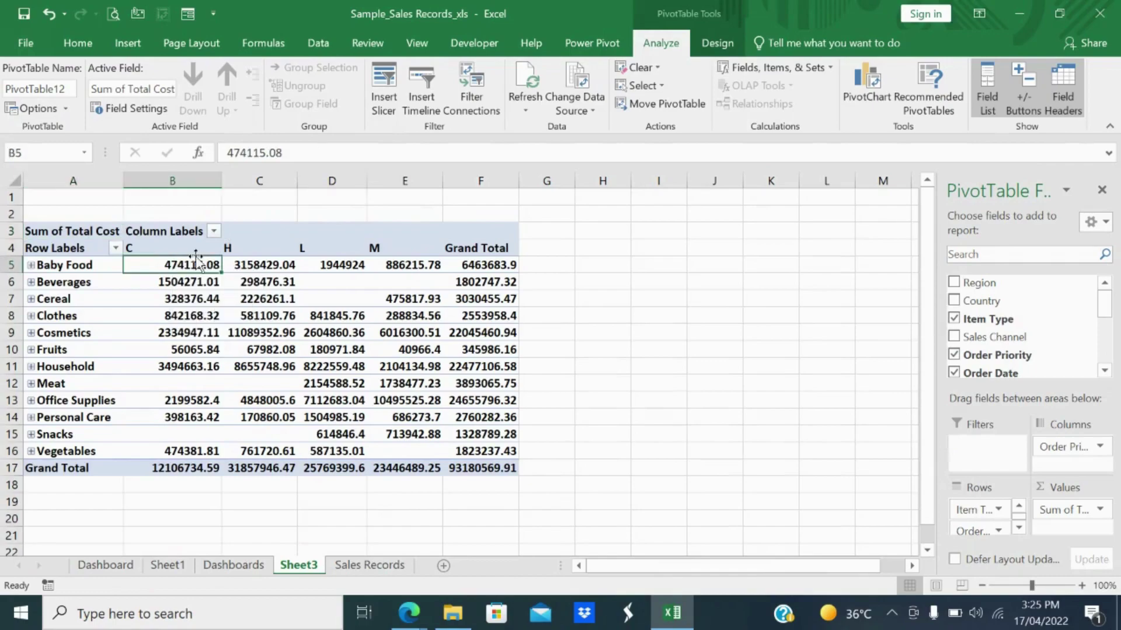
{"action": "left_click", "coordinate": [199, 248]}
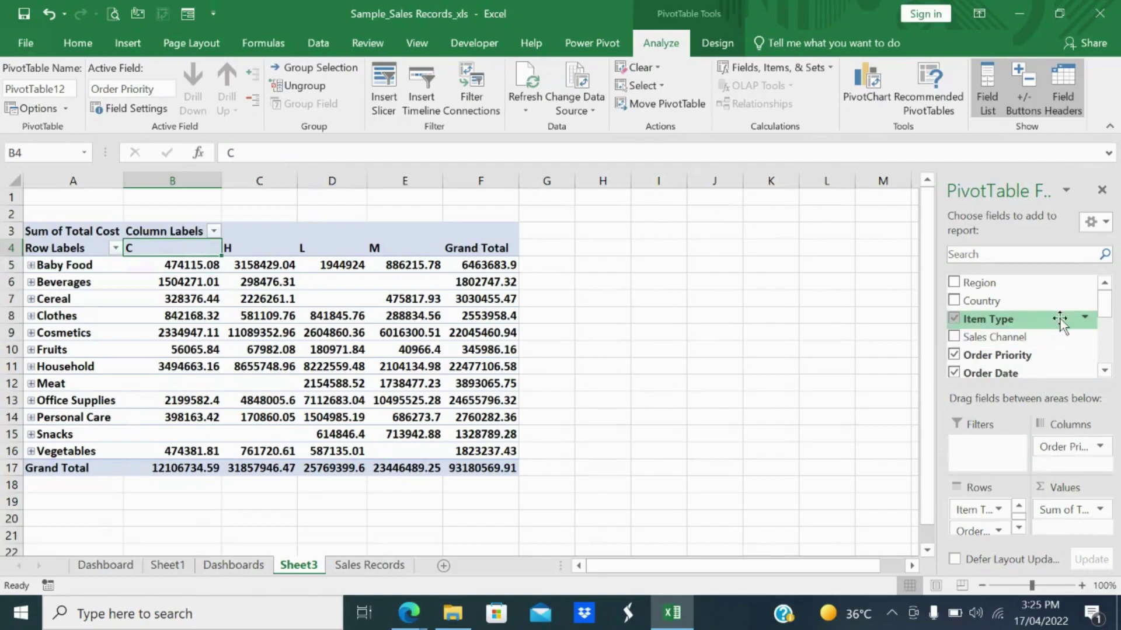
{"action": "left_click", "coordinate": [954, 355]}
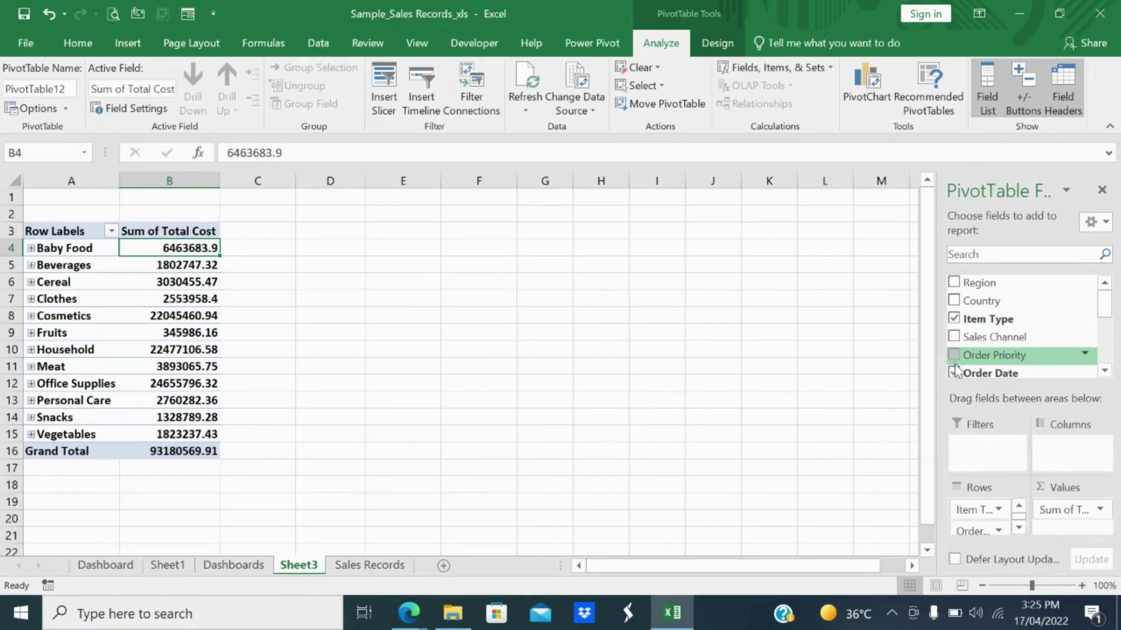
{"action": "left_click", "coordinate": [954, 372]}
{"action": "scroll", "coordinate": [1027, 339], "scroll_direction": "down", "scroll_amount": 3}
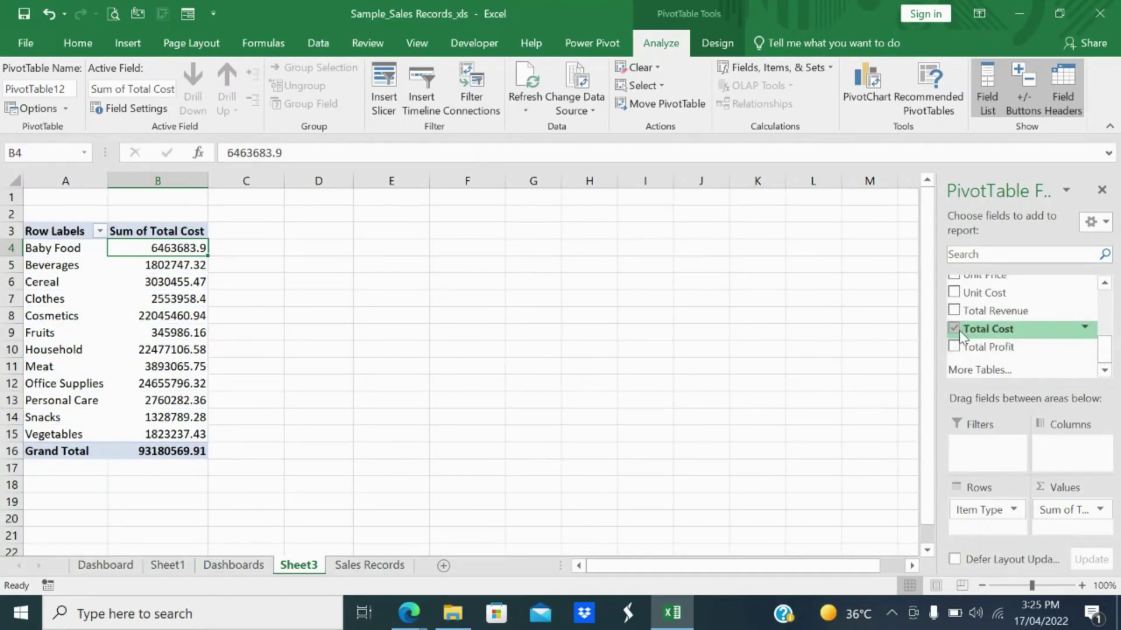
{"action": "left_click", "coordinate": [692, 378]}
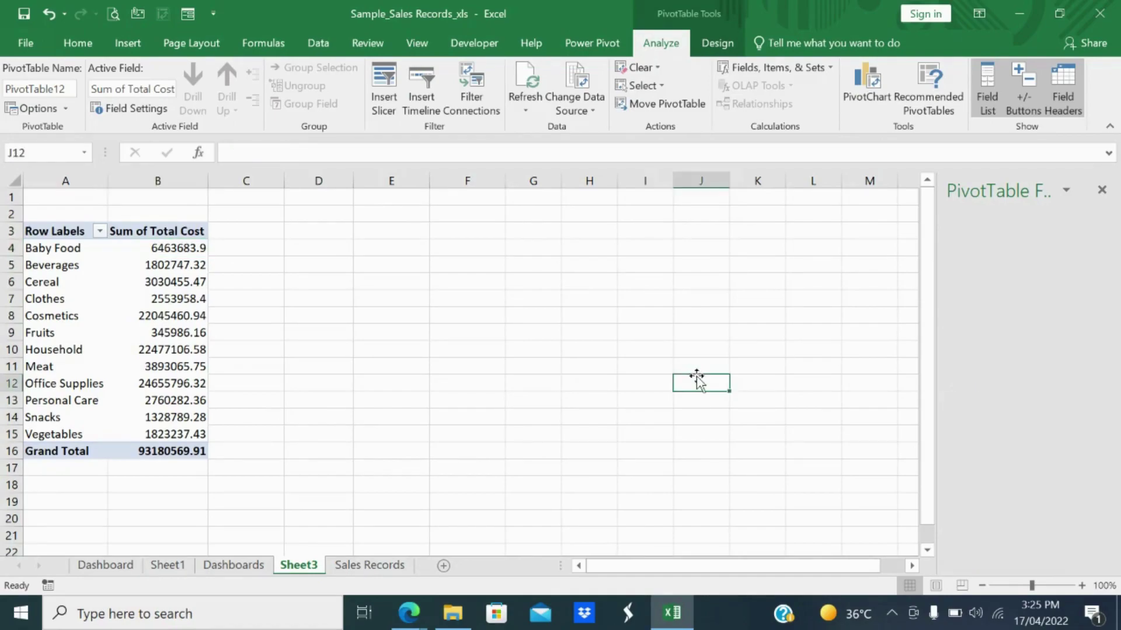
- Insert a Line PivotChart of total cost per item type and place it beside the PivotTable
{"action": "left_click", "coordinate": [179, 247]}
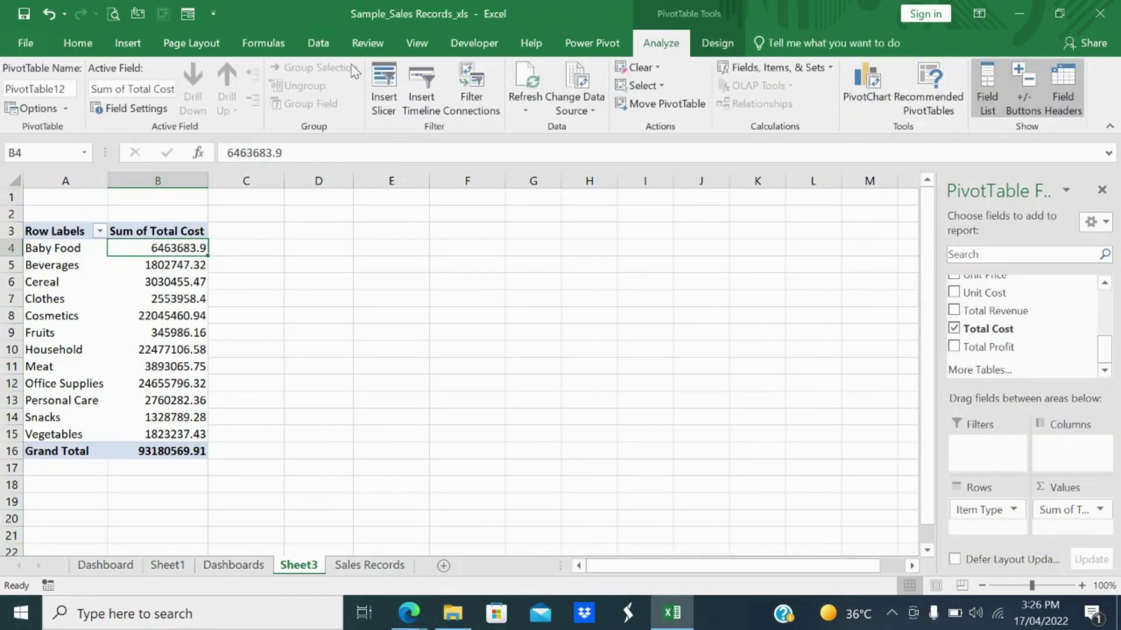
{"action": "left_click", "coordinate": [870, 88]}
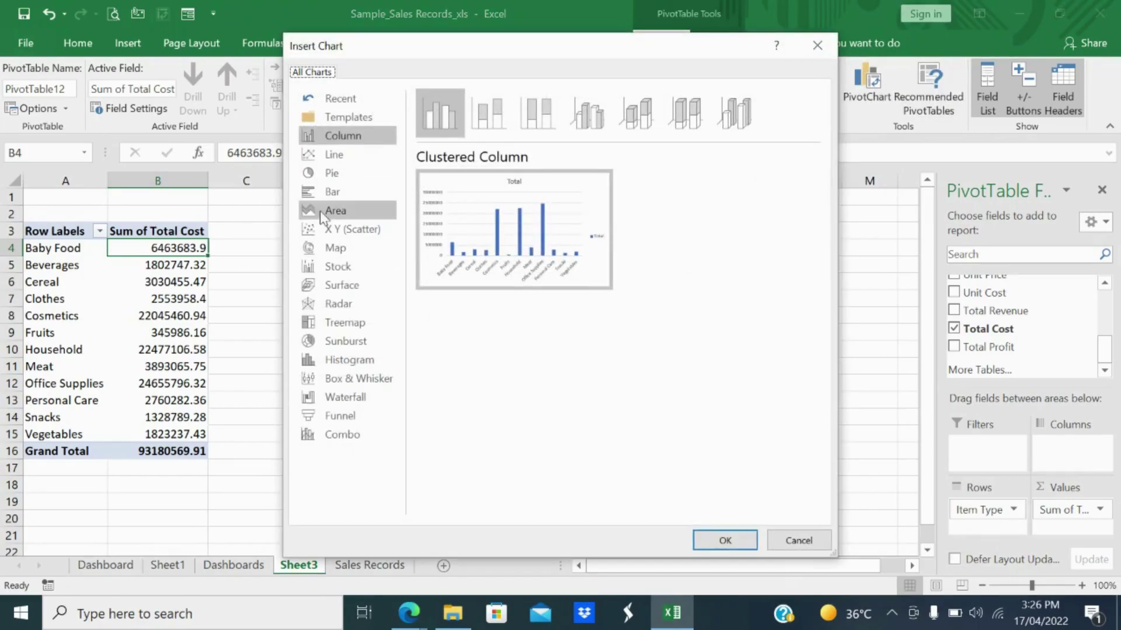
{"action": "left_click", "coordinate": [342, 156]}
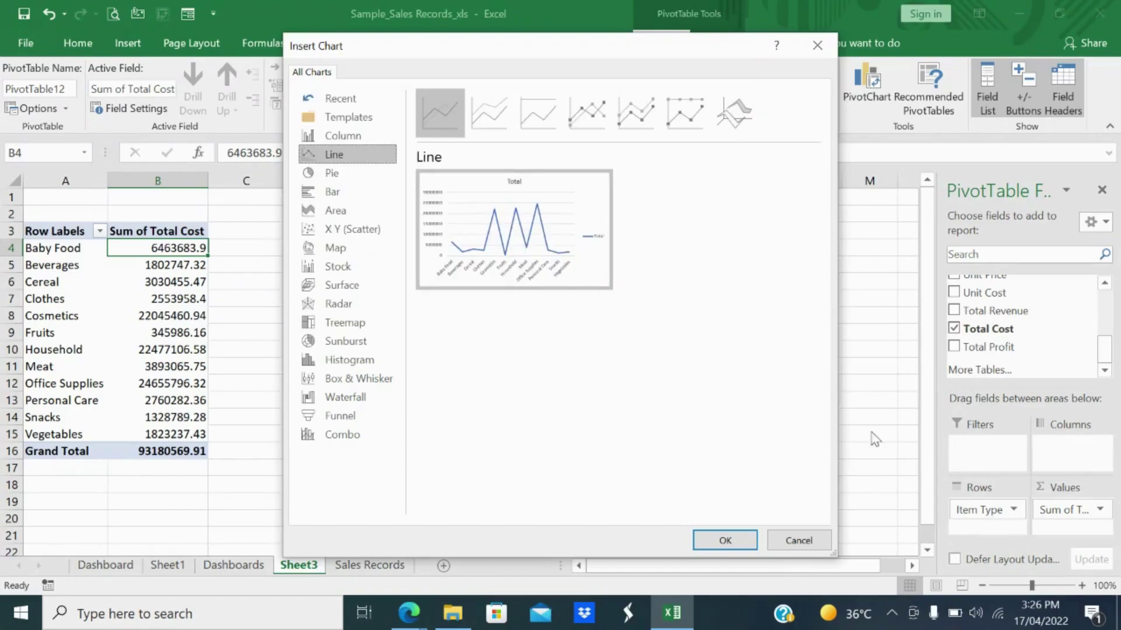
{"action": "left_click", "coordinate": [737, 542]}
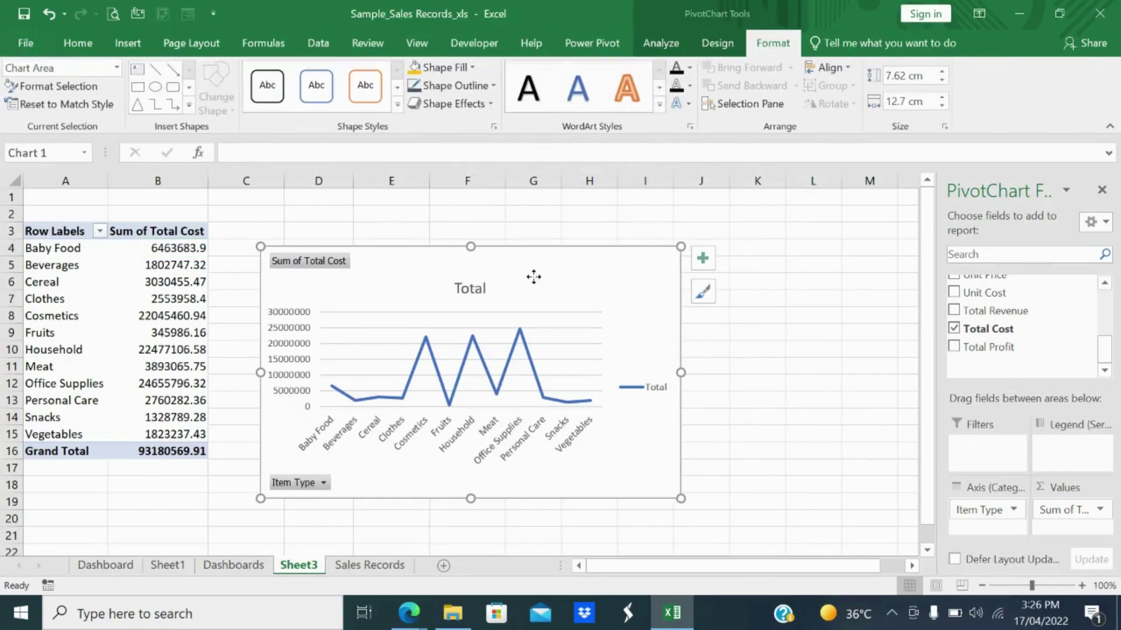
{"action": "left_click_drag", "start_coordinate": [534, 277], "coordinate": [518, 255]}
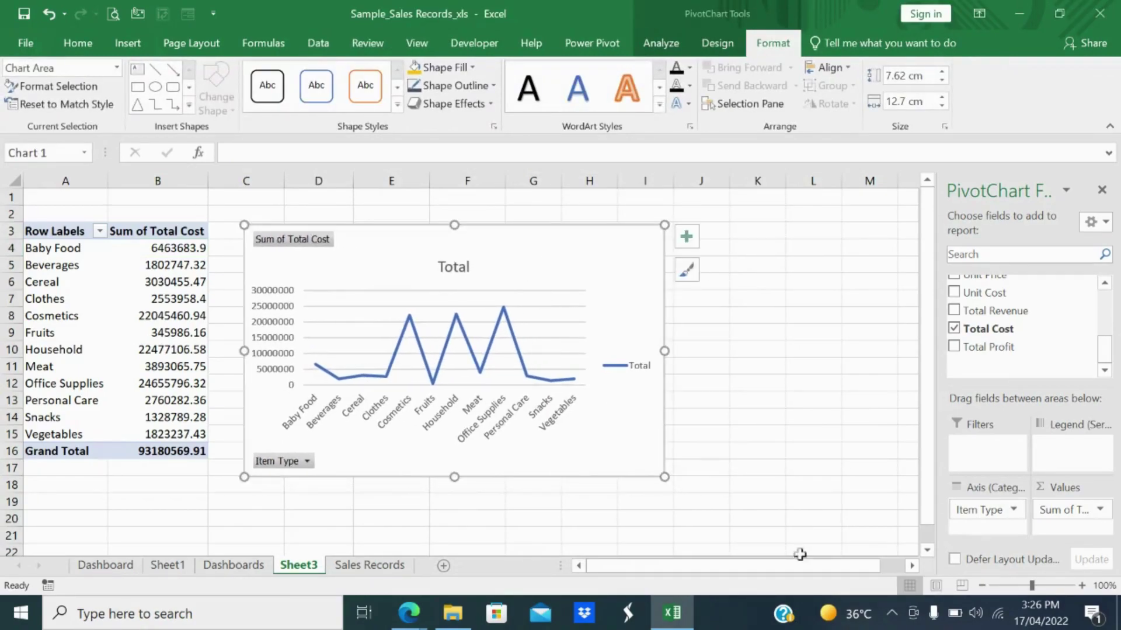
- Change the line chart's title to "Itemwise Cost"
{"action": "right_click", "coordinate": [547, 261]}
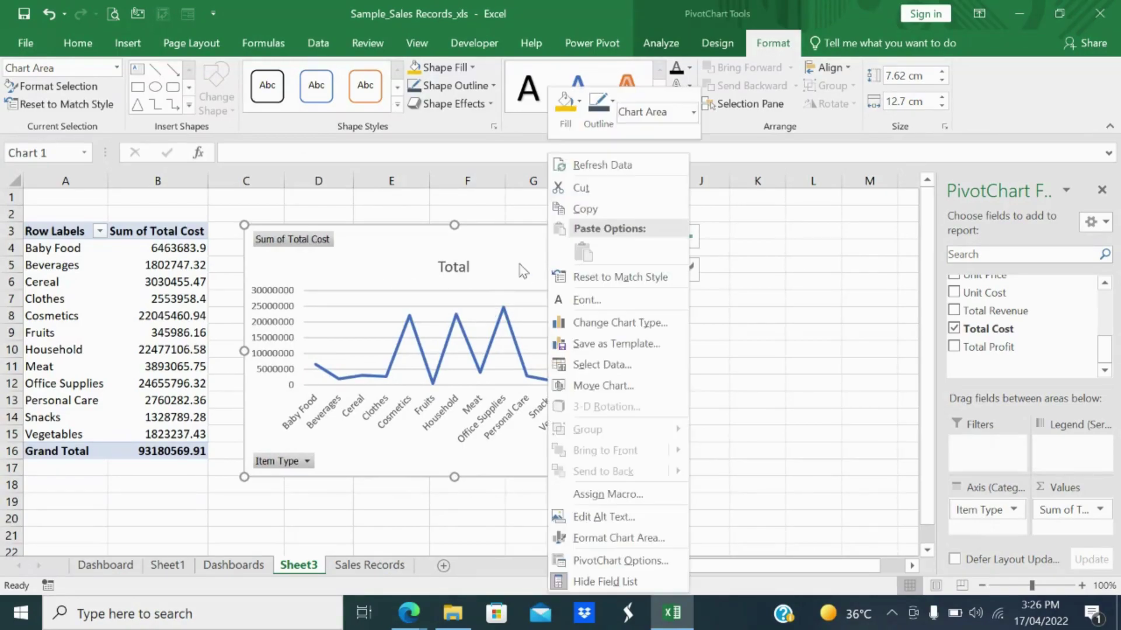
{"action": "key", "text": "Escape"}
{"action": "left_click", "coordinate": [451, 270]}
{"action": "double_click", "coordinate": [449, 271]}
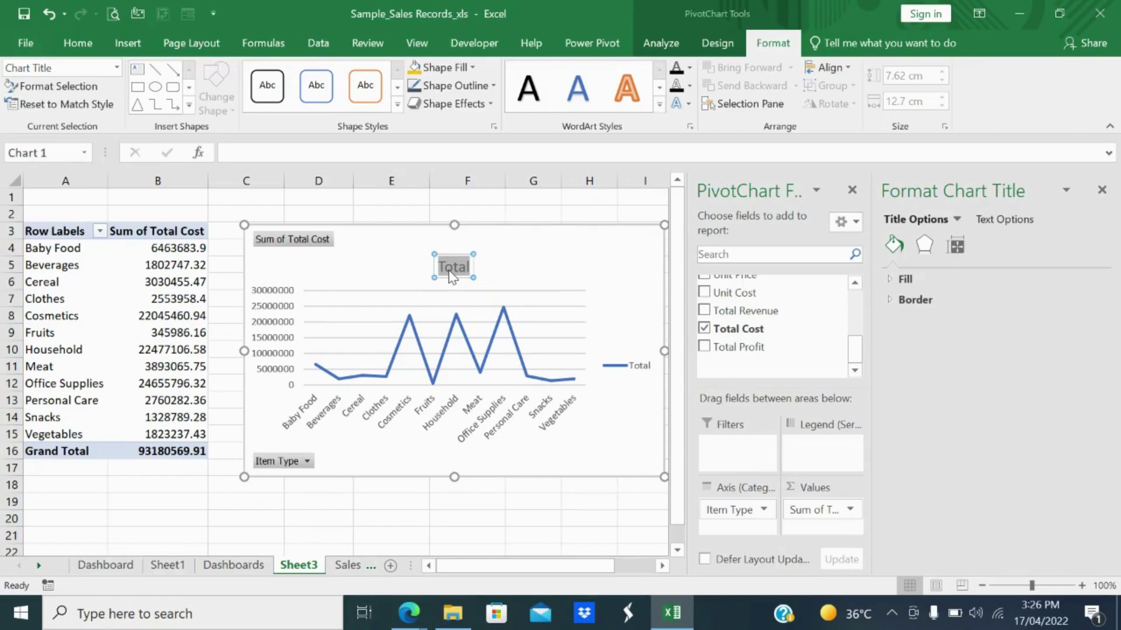
{"action": "type", "text": "Itemwuse==="}
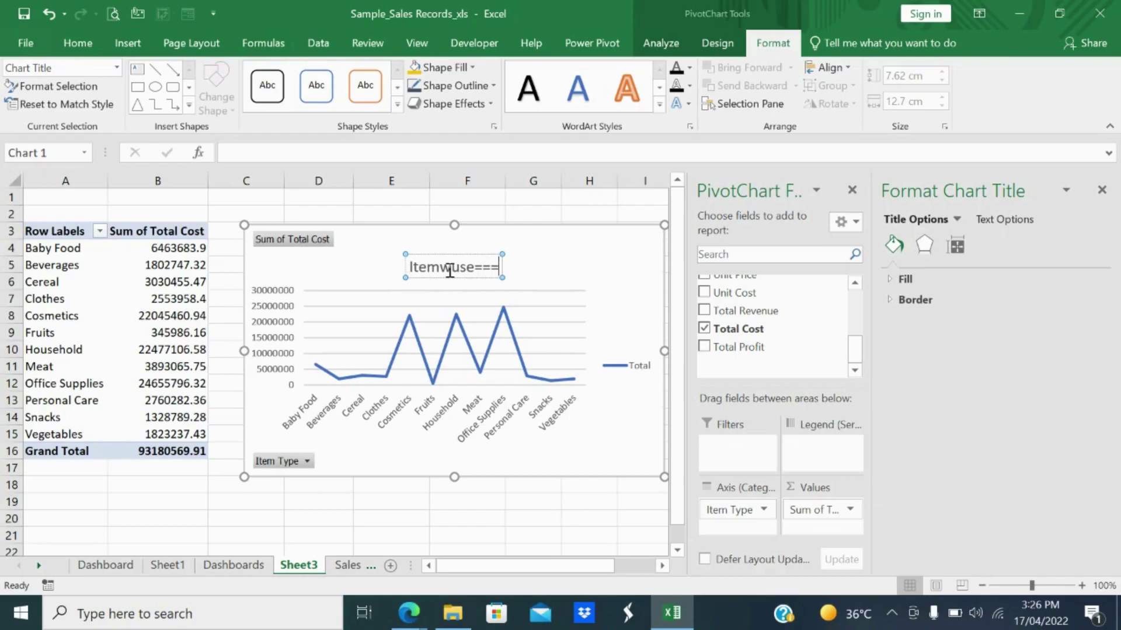
{"action": "key", "text": "BackSpace"}
{"action": "key", "text": "BackSpace"}
{"action": "key", "text": "BackSpace"}
{"action": "key", "text": "BackSpace"}
{"action": "key", "text": "BackSpace"}
{"action": "key", "text": "BackSpace"}
{"action": "type", "text": "is"}
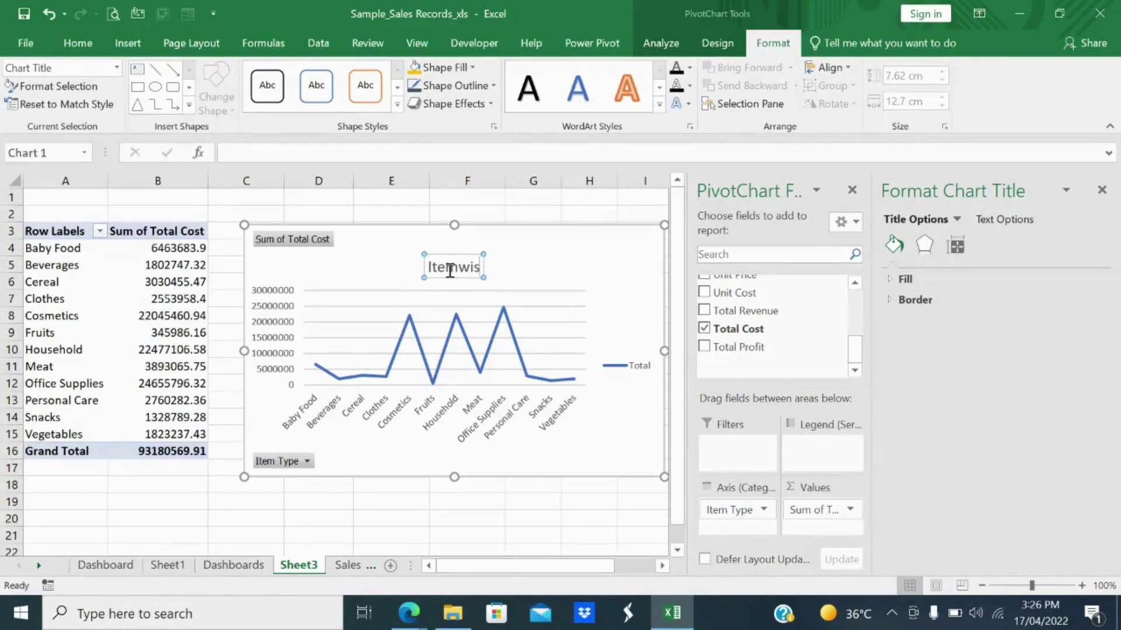
{"action": "type", "text": "e Cost"}
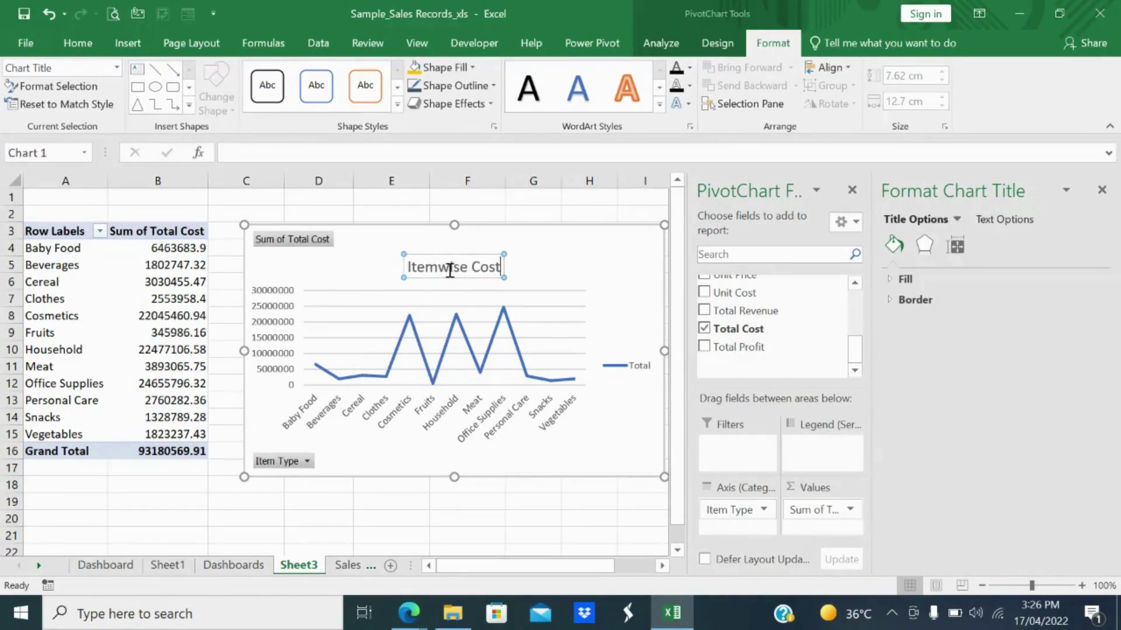
{"action": "left_click", "coordinate": [377, 540]}
- Copy the Itemwise Cost line chart and paste it on the Dashboards sheet at cell I4, beside the Sales by Region chart
{"action": "right_click", "coordinate": [547, 290]}
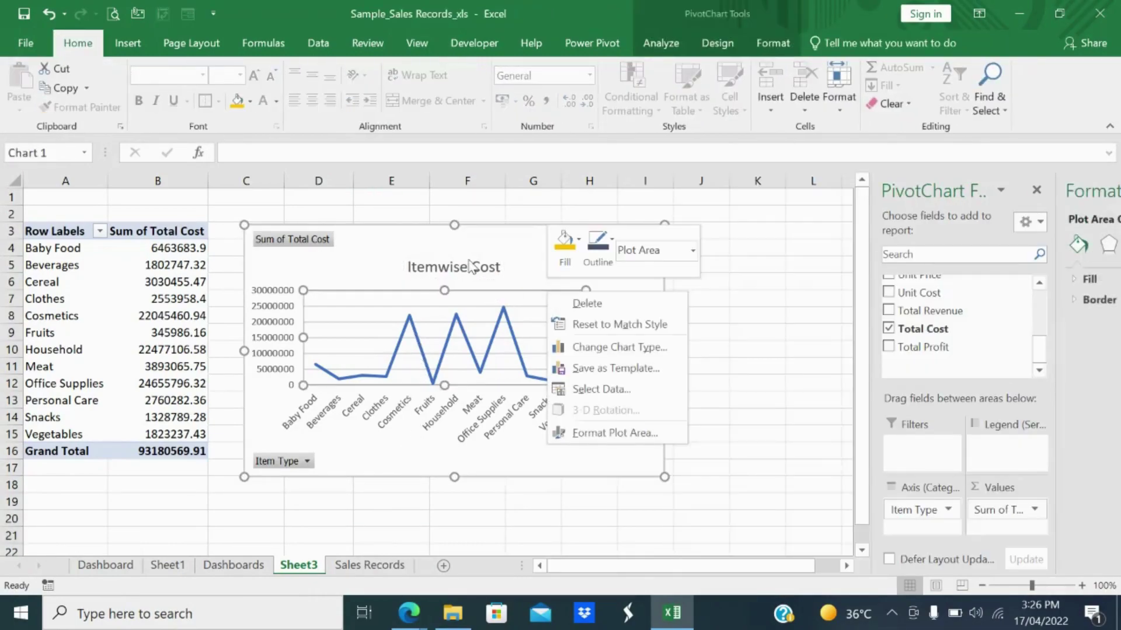
{"action": "left_click", "coordinate": [615, 433]}
{"action": "right_click", "coordinate": [480, 411]}
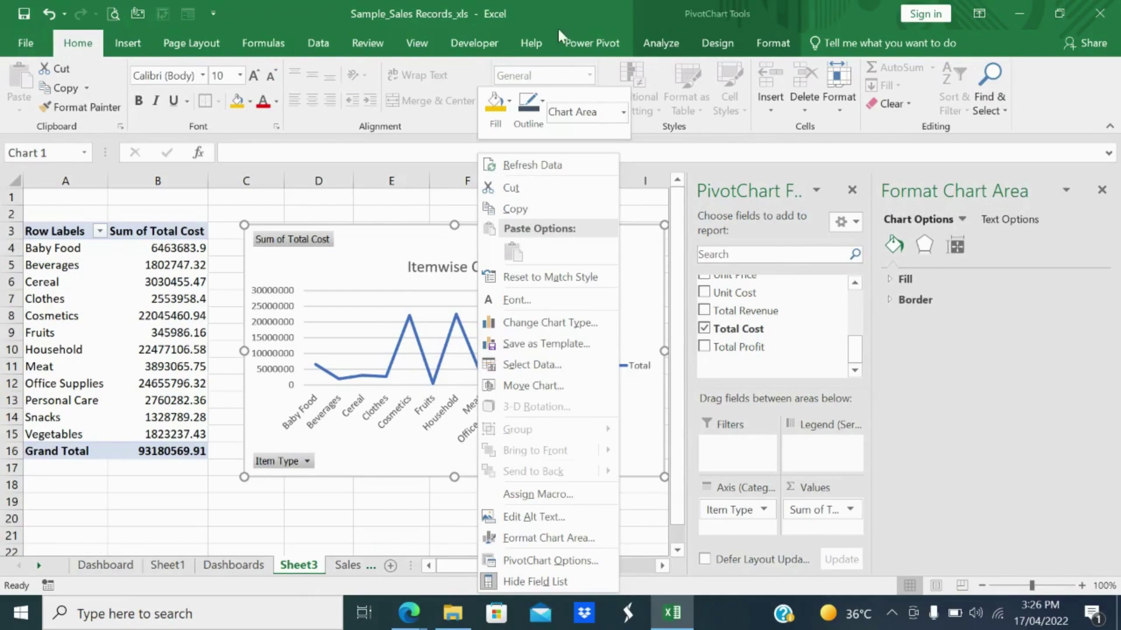
{"action": "left_click", "coordinate": [516, 207]}
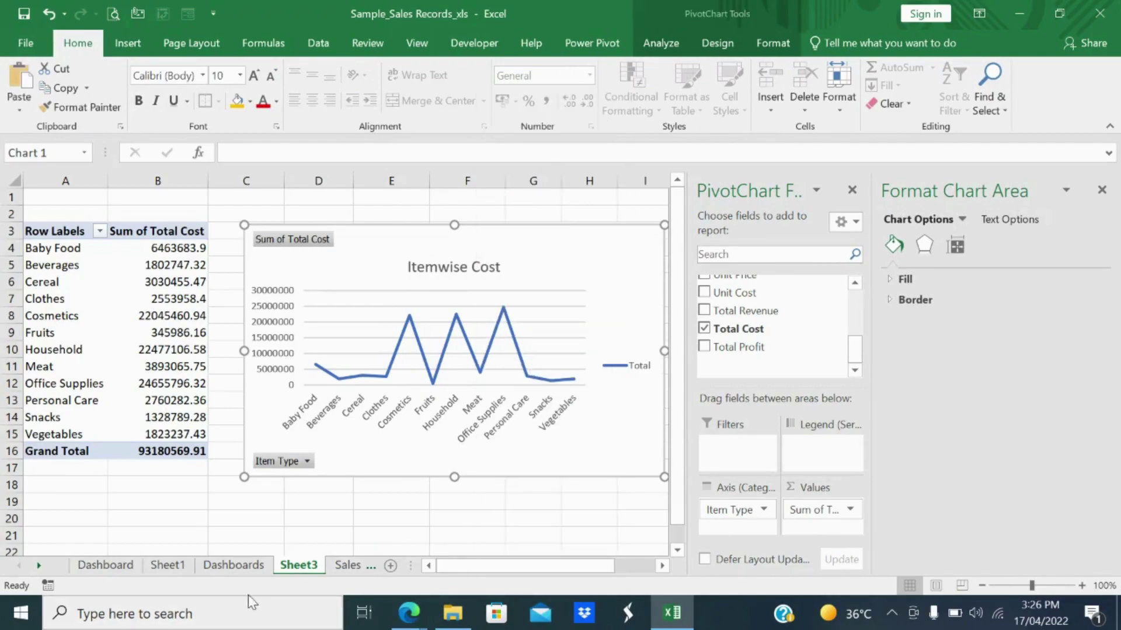
{"action": "left_click", "coordinate": [234, 565]}
{"action": "left_click", "coordinate": [504, 248]}
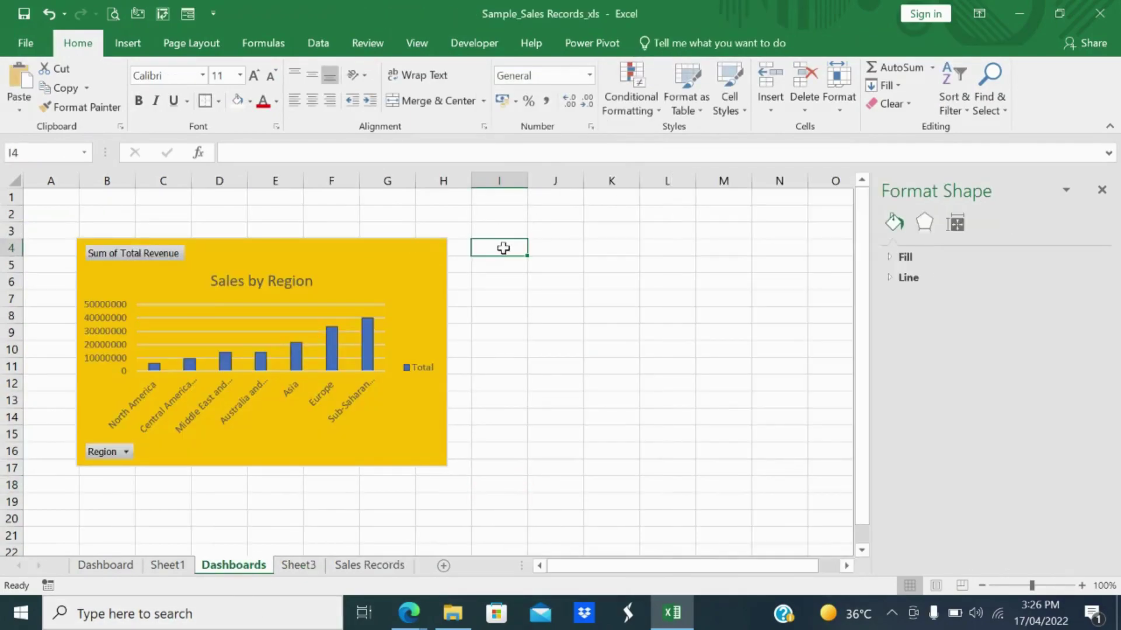
{"action": "key", "text": "ctrl+v"}
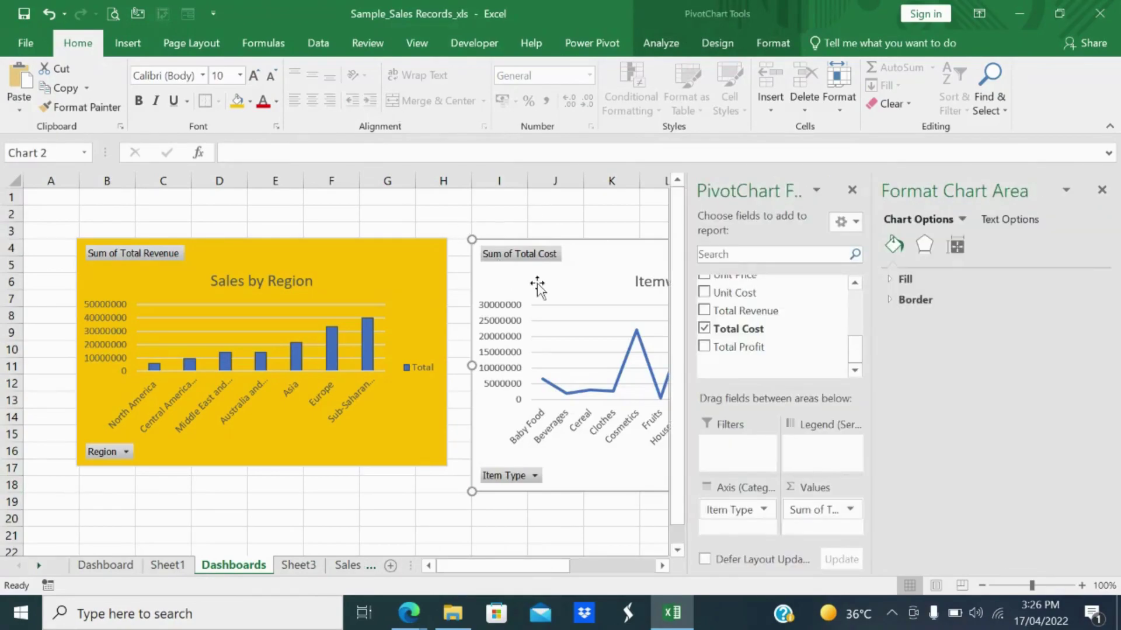
- Fill the Itemwise Cost chart area with light blue, and hide the field list and formatting pane
{"action": "left_click", "coordinate": [249, 102]}
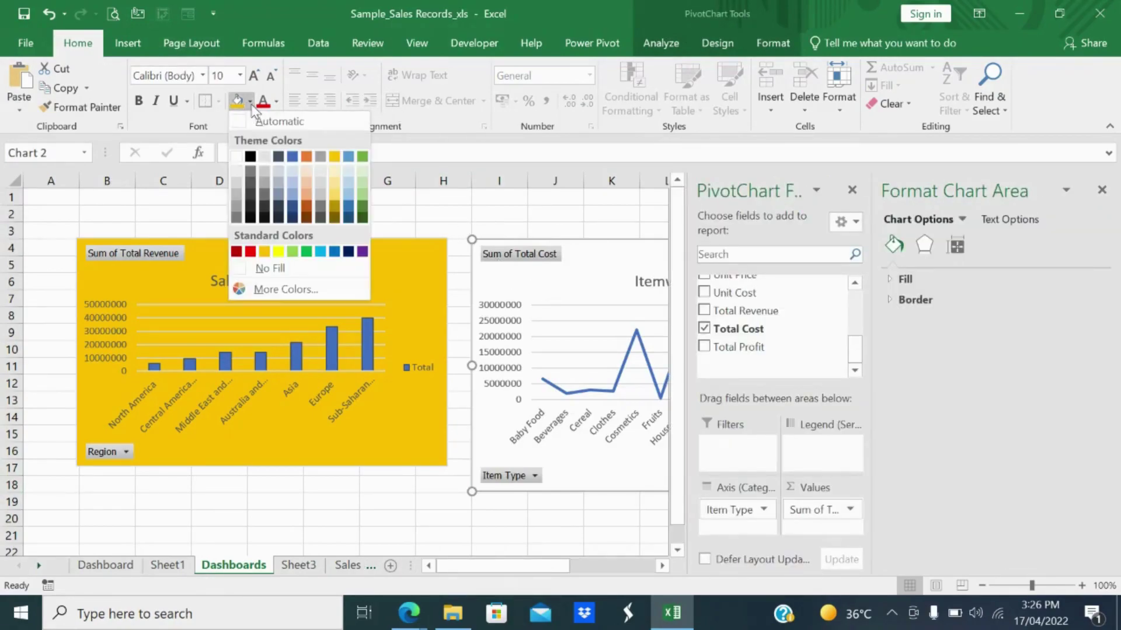
{"action": "left_click", "coordinate": [289, 169]}
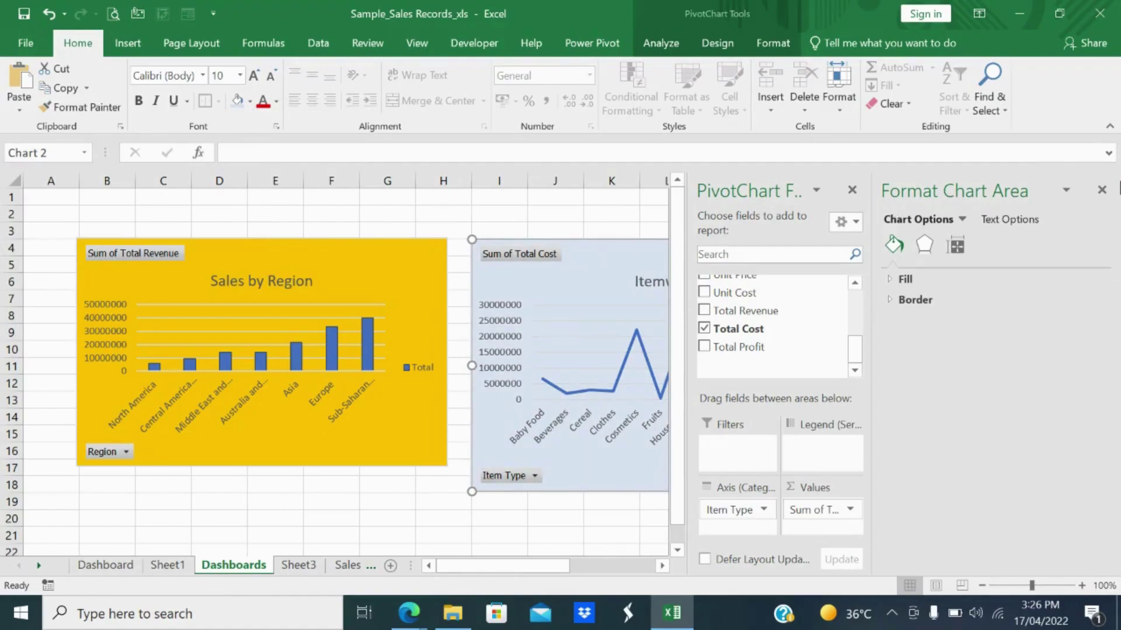
{"action": "right_click", "coordinate": [621, 260]}
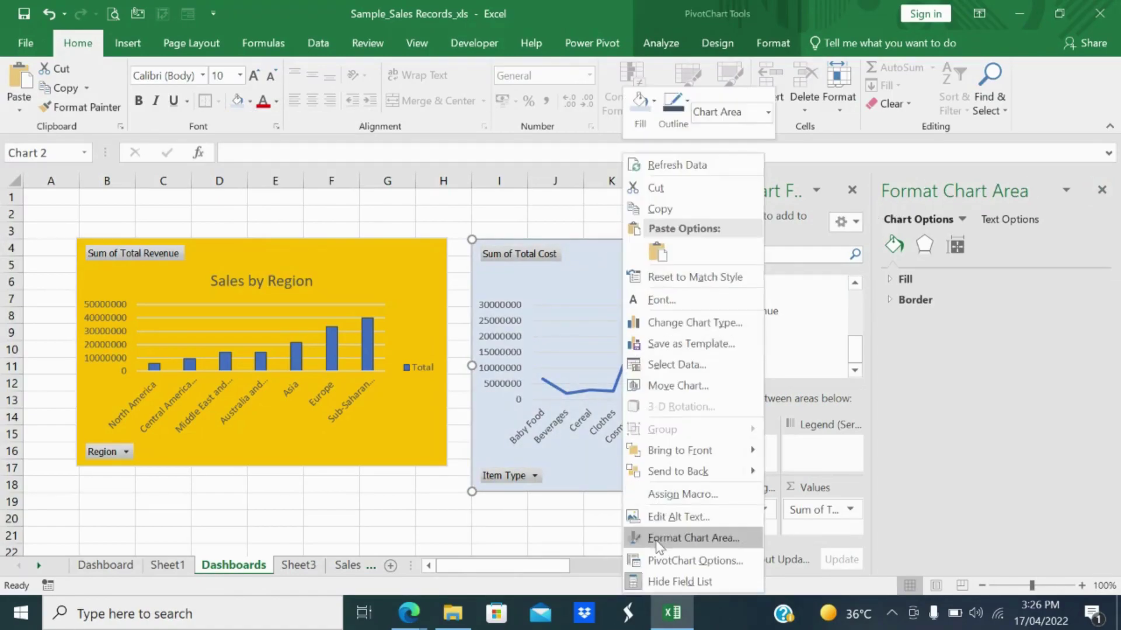
{"action": "left_click", "coordinate": [648, 580]}
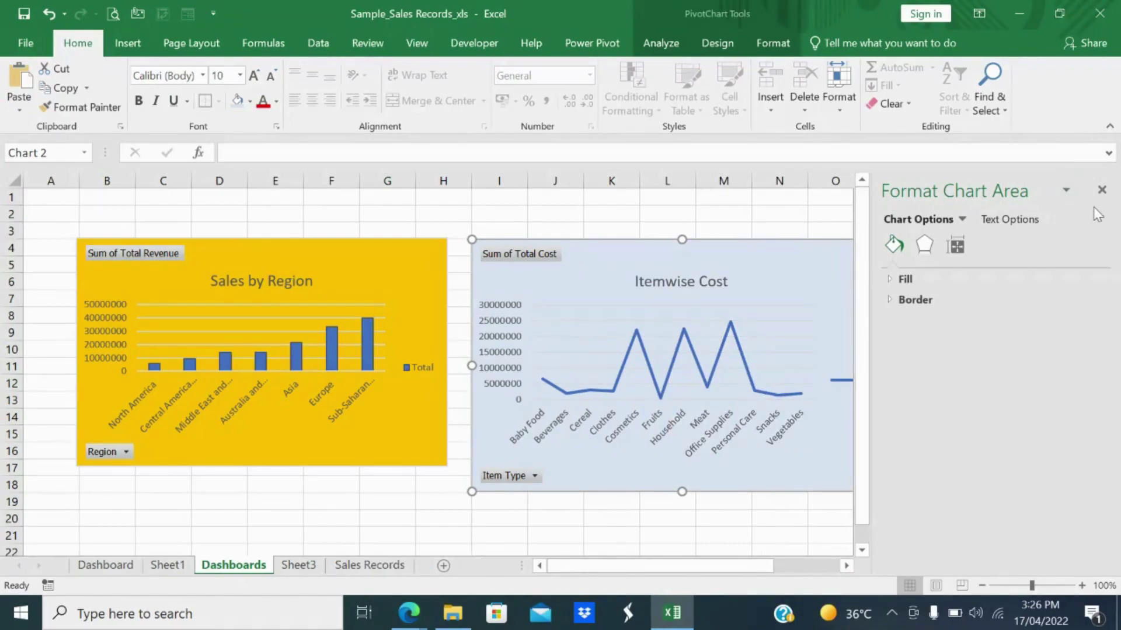
{"action": "left_click", "coordinate": [1101, 190]}
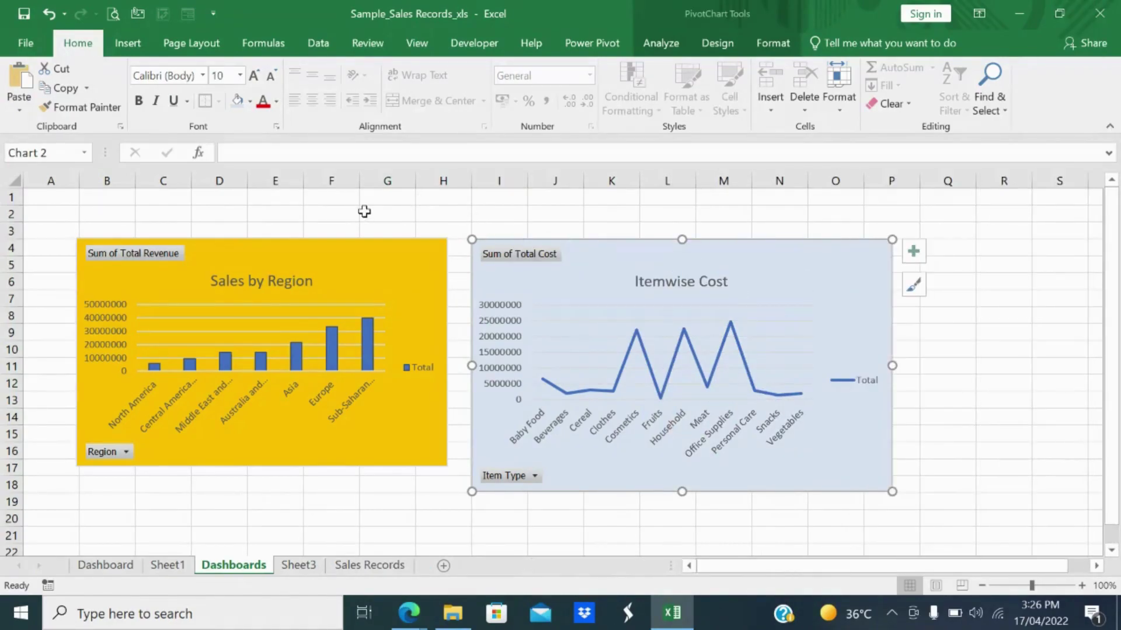
- Resize the Itemwise Cost chart to 6.9 cm high and 11.2 cm wide, matching the Sales by Region chart
{"action": "left_click", "coordinate": [376, 283]}
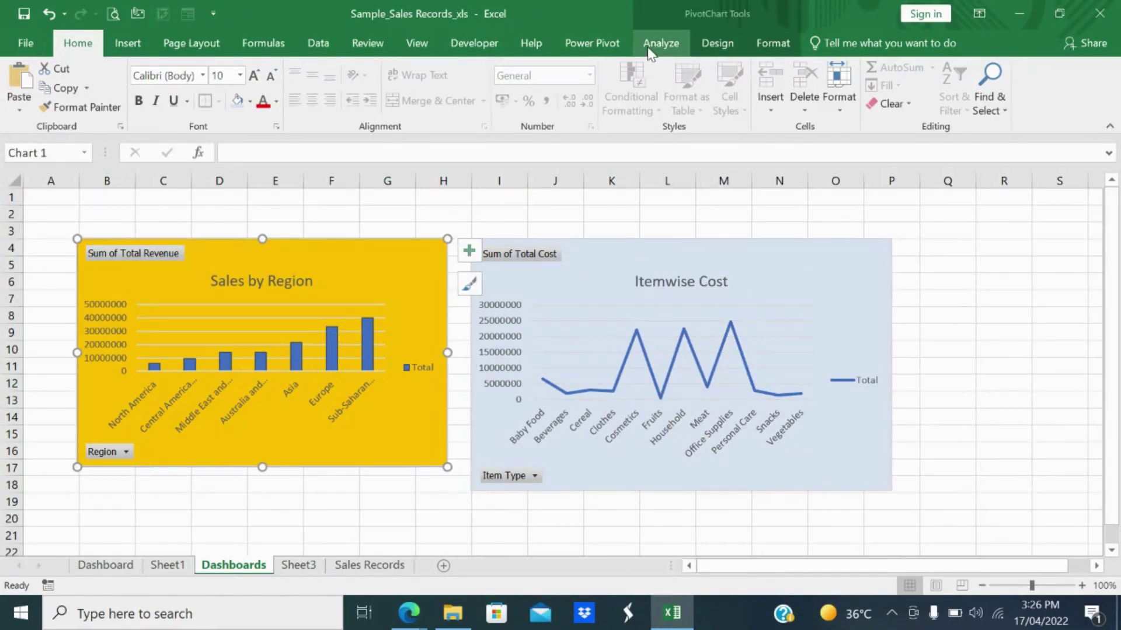
{"action": "left_click", "coordinate": [757, 48]}
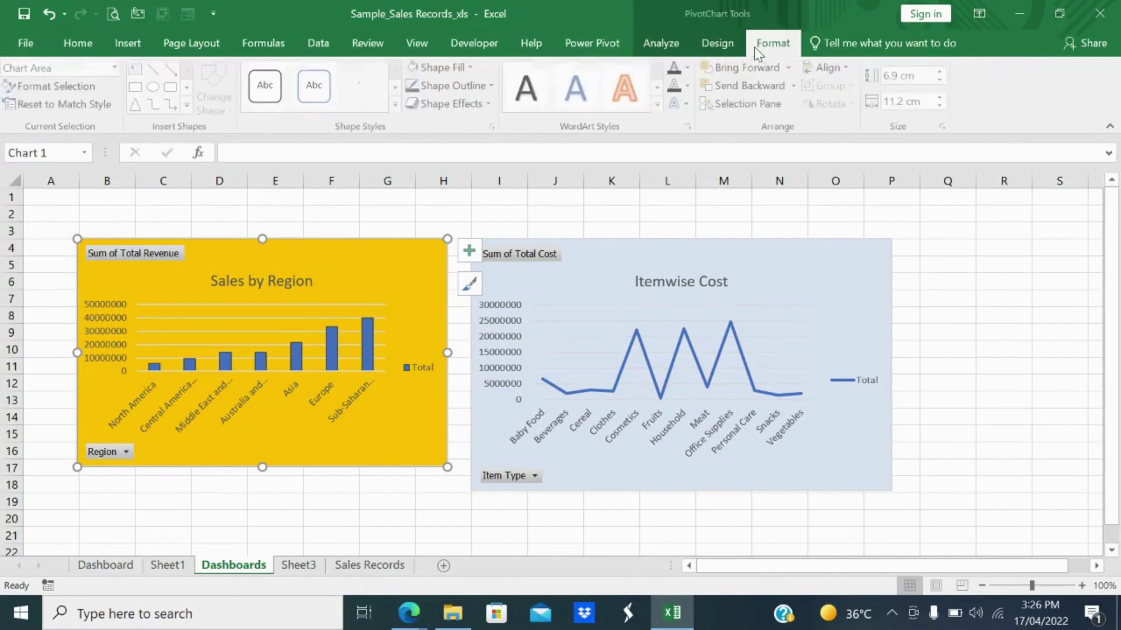
{"action": "left_click", "coordinate": [795, 282]}
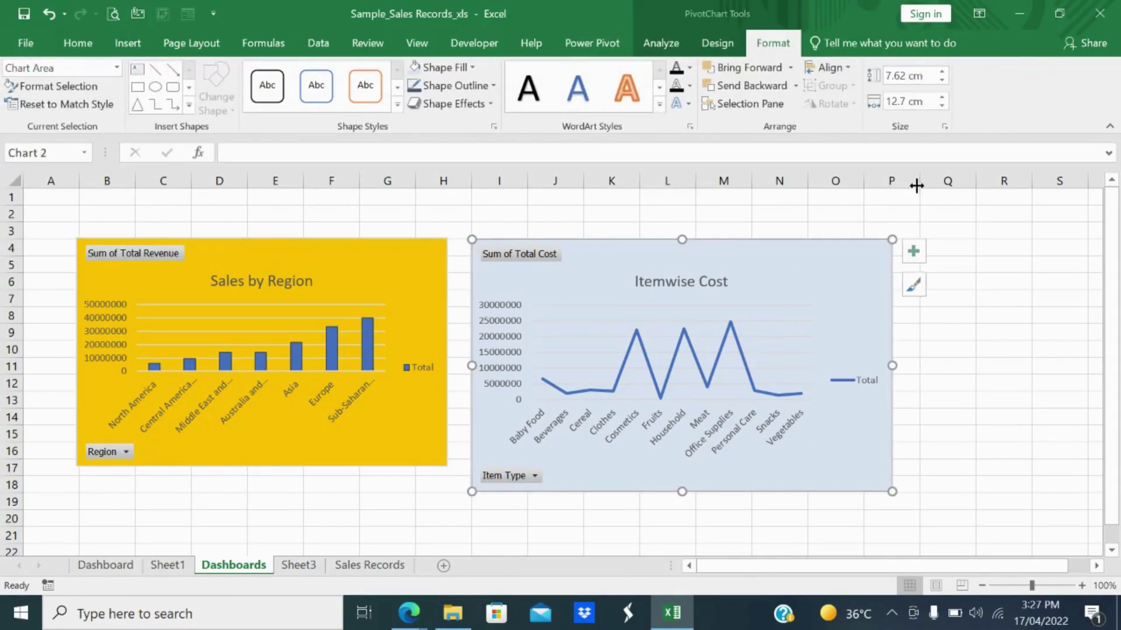
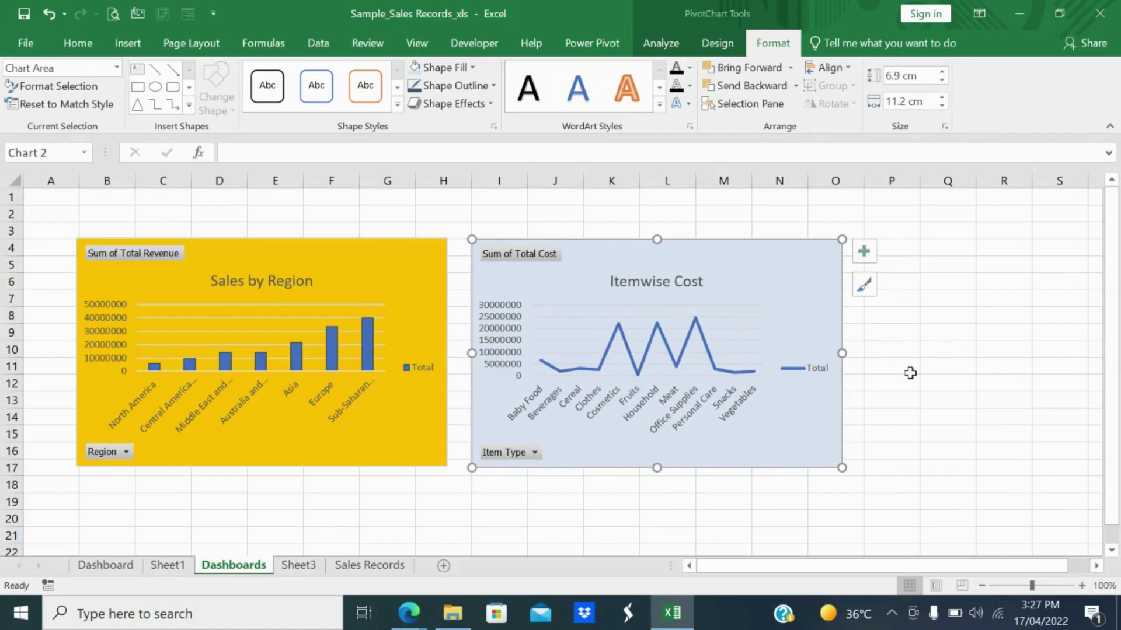
{"action": "left_click", "coordinate": [919, 332]}
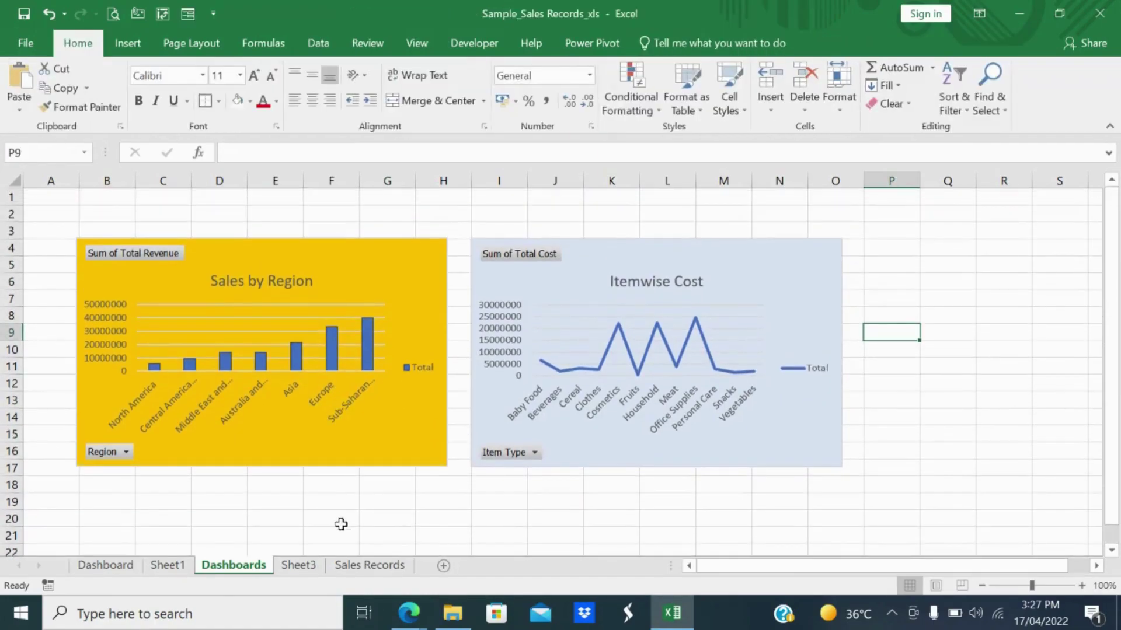
- Create the recommended PivotTable "Count of Order ID by Sales Channel (+) and Order Priority" from the Sales Records data
{"action": "left_click", "coordinate": [356, 565]}
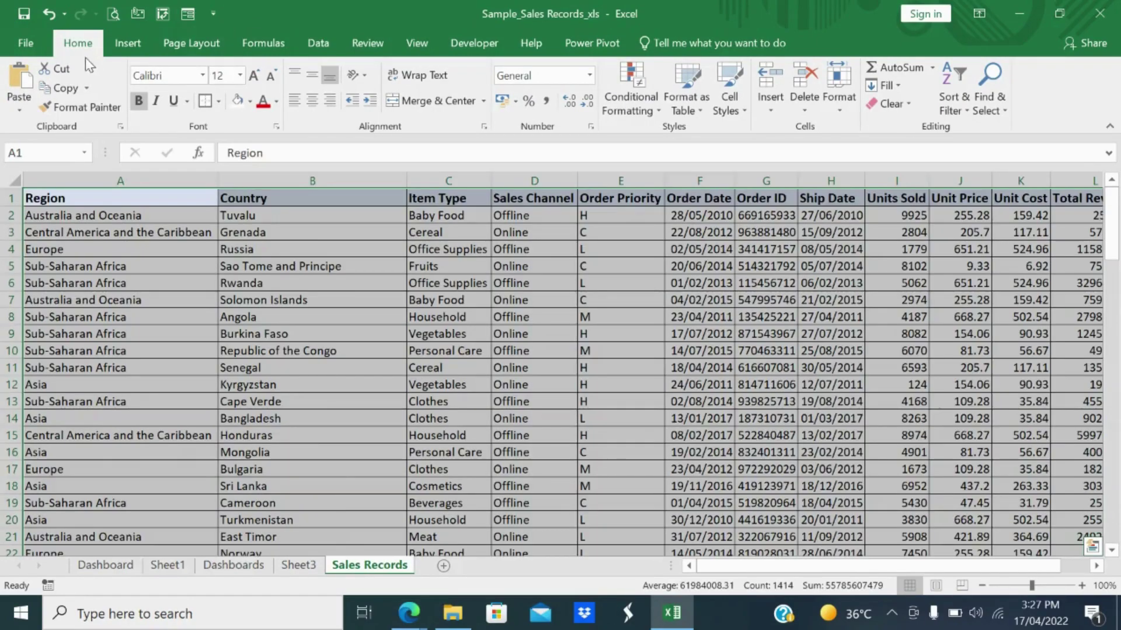
{"action": "left_click", "coordinate": [123, 42]}
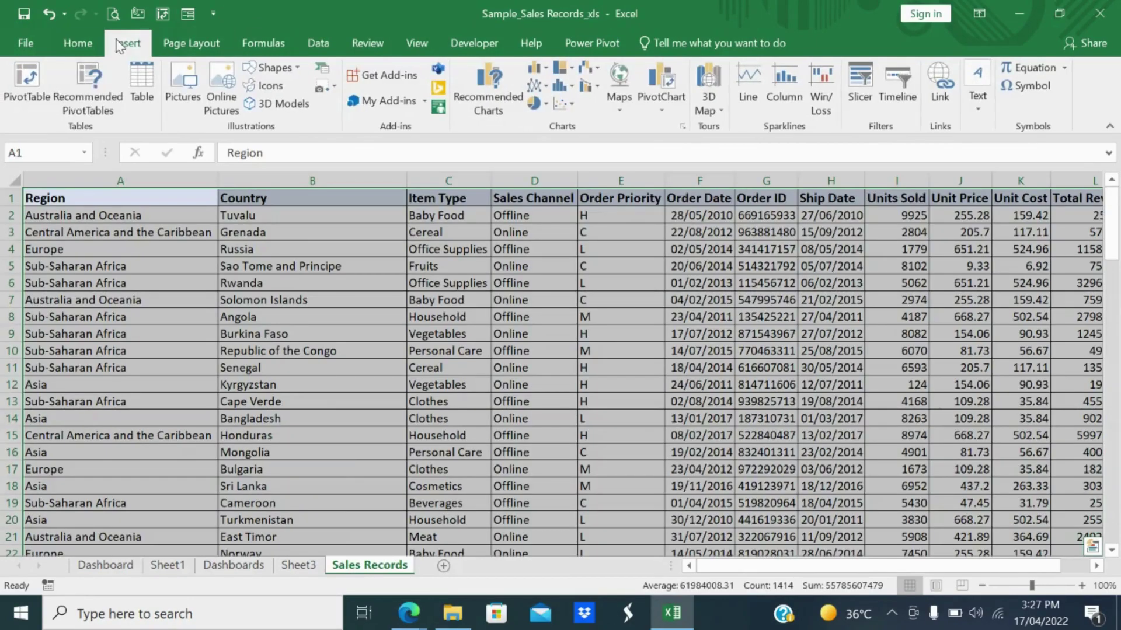
{"action": "left_click", "coordinate": [87, 92]}
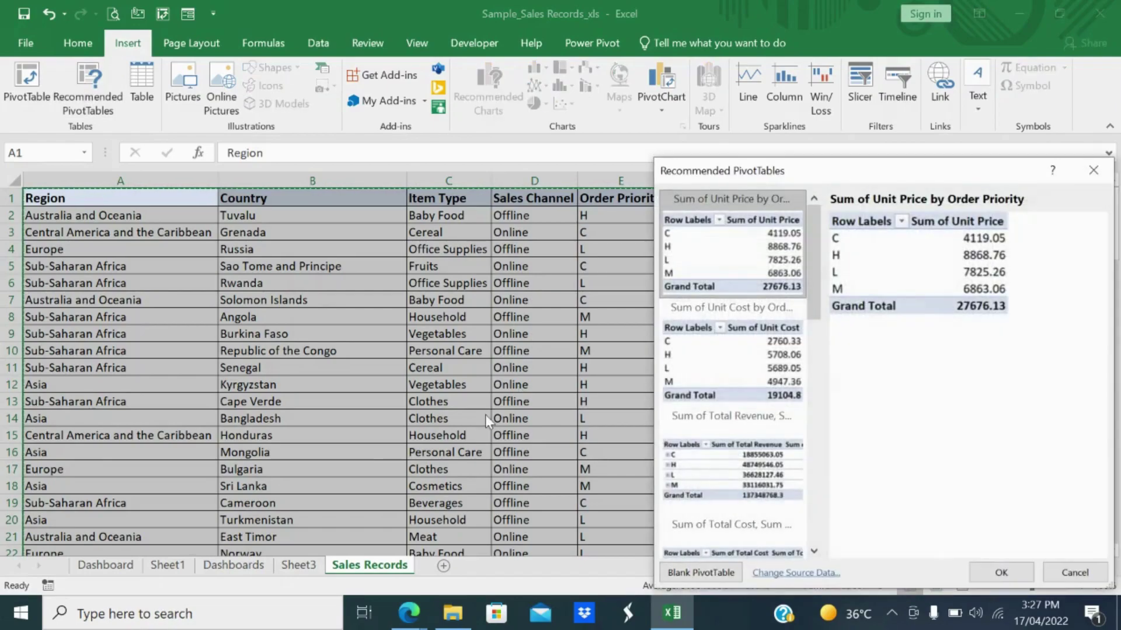
{"action": "scroll", "coordinate": [760, 439], "scroll_direction": "down", "scroll_amount": 5}
{"action": "scroll", "coordinate": [760, 439], "scroll_direction": "down", "scroll_amount": 2}
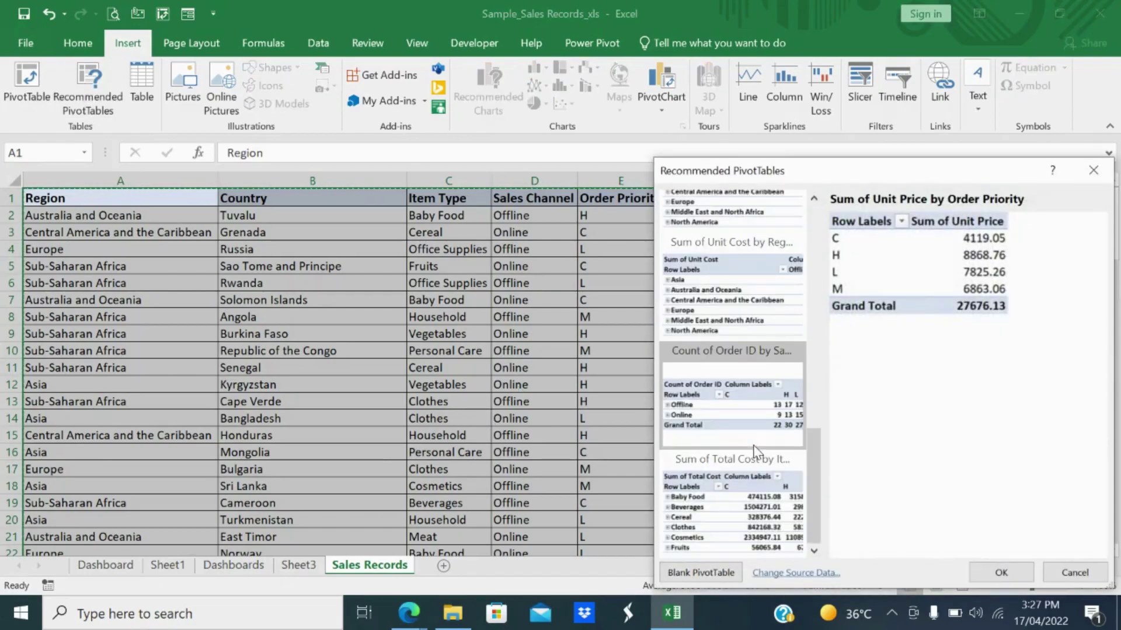
{"action": "left_click", "coordinate": [757, 419]}
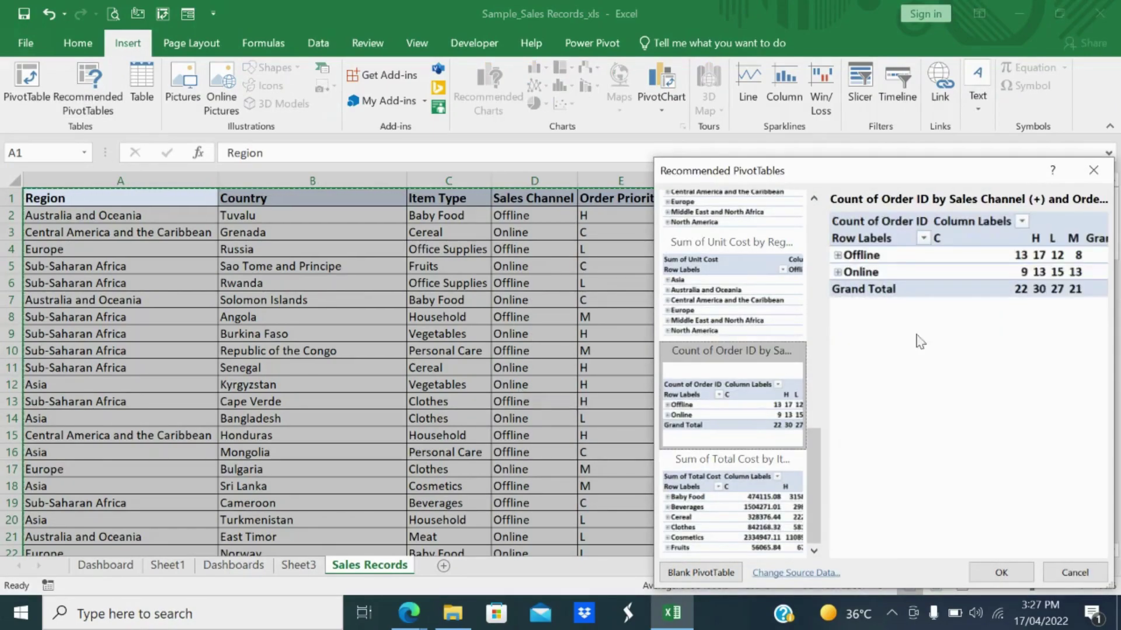
{"action": "left_click", "coordinate": [972, 579]}
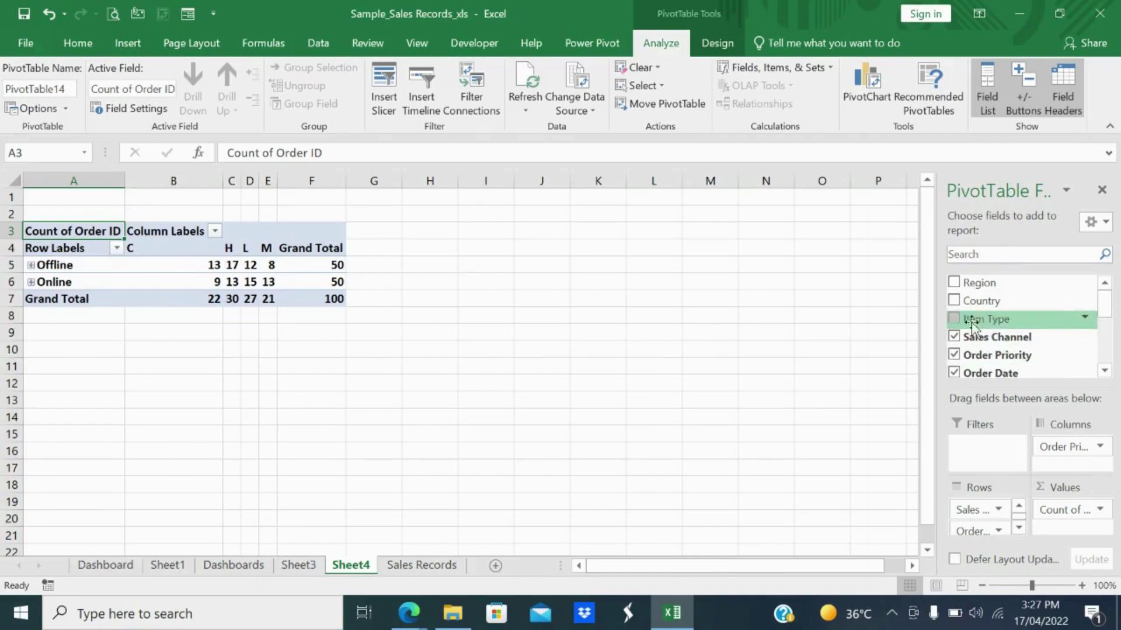
- Remove Order Date and Order ID from the new PivotTable
{"action": "scroll", "coordinate": [954, 337], "scroll_direction": "down", "scroll_amount": 2}
{"action": "scroll", "coordinate": [953, 312], "scroll_direction": "up", "scroll_amount": 2}
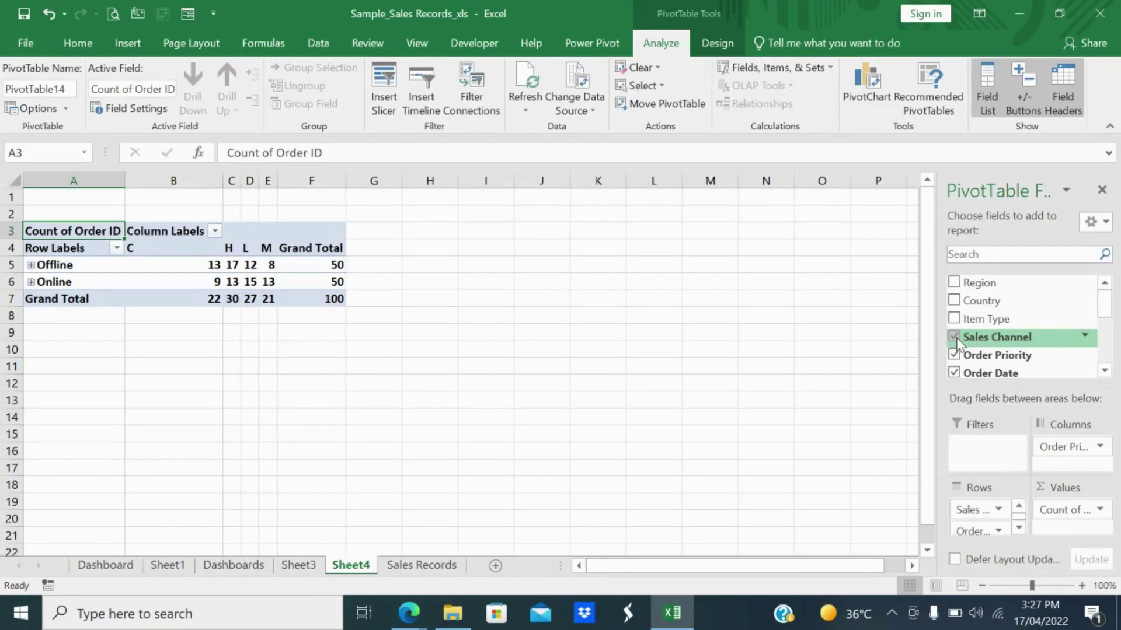
{"action": "scroll", "coordinate": [956, 338], "scroll_direction": "down", "scroll_amount": 2}
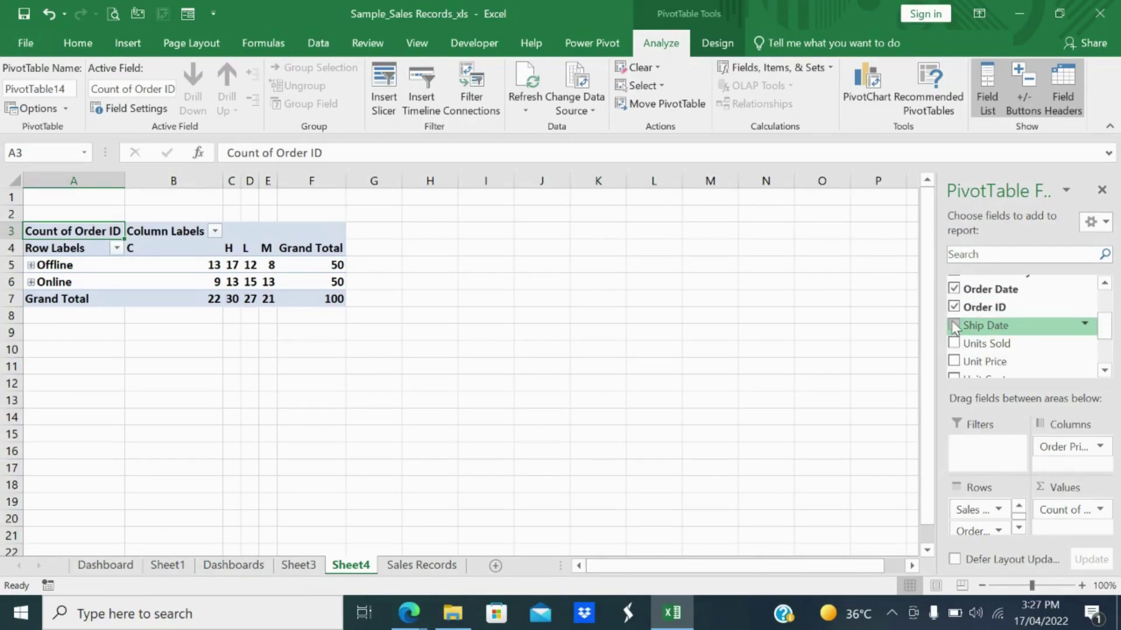
{"action": "left_click", "coordinate": [954, 288]}
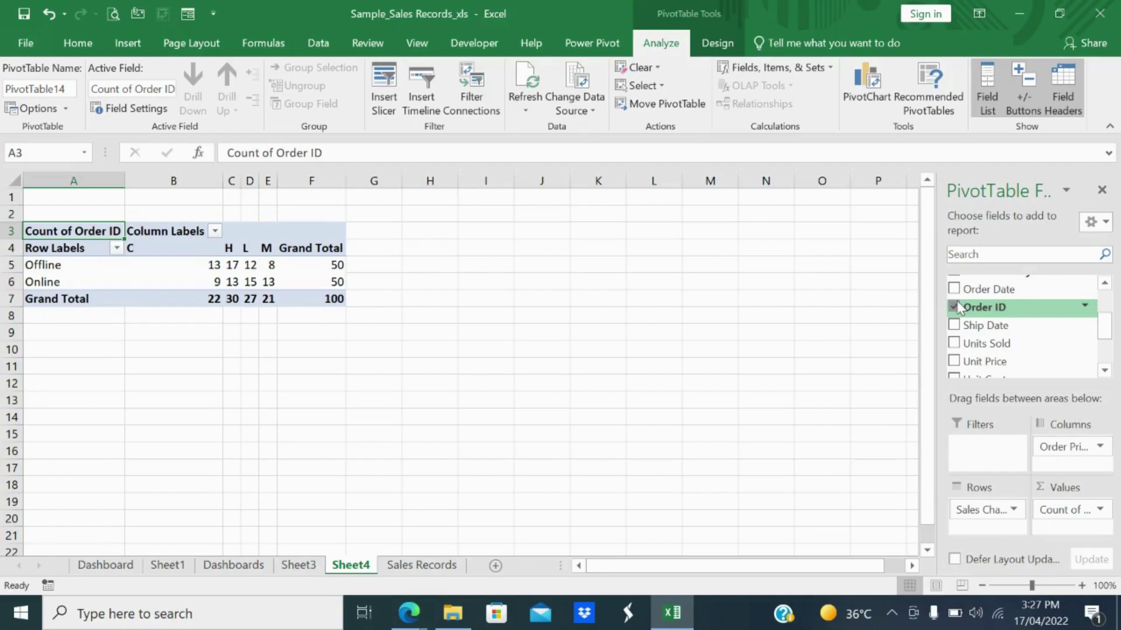
{"action": "left_click", "coordinate": [955, 306]}
- Add Total Profit to the PivotTable as the summed value and remove Order Priority
{"action": "scroll", "coordinate": [983, 350], "scroll_direction": "down", "scroll_amount": 1}
{"action": "scroll", "coordinate": [984, 350], "scroll_direction": "down", "scroll_amount": 1}
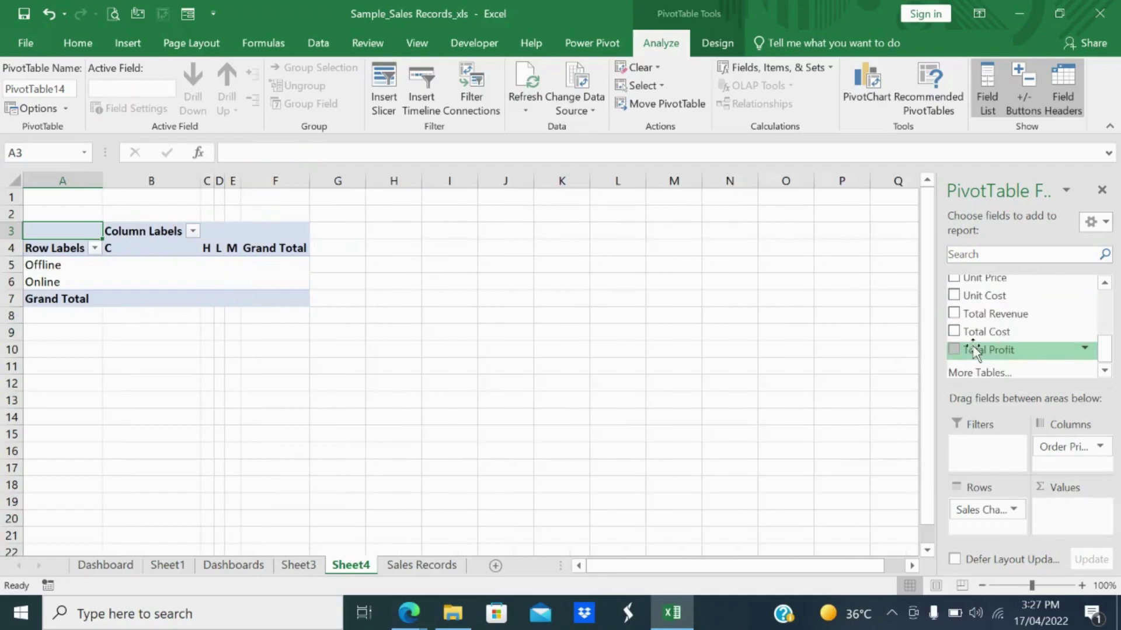
{"action": "left_click", "coordinate": [955, 350]}
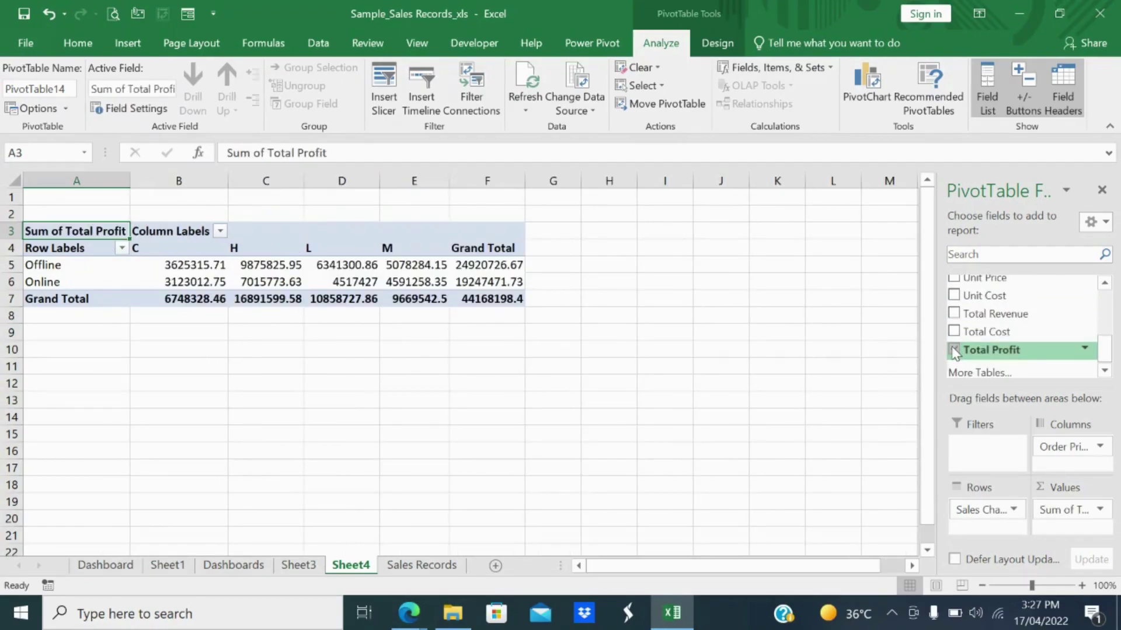
{"action": "scroll", "coordinate": [1053, 303], "scroll_direction": "up", "scroll_amount": 4}
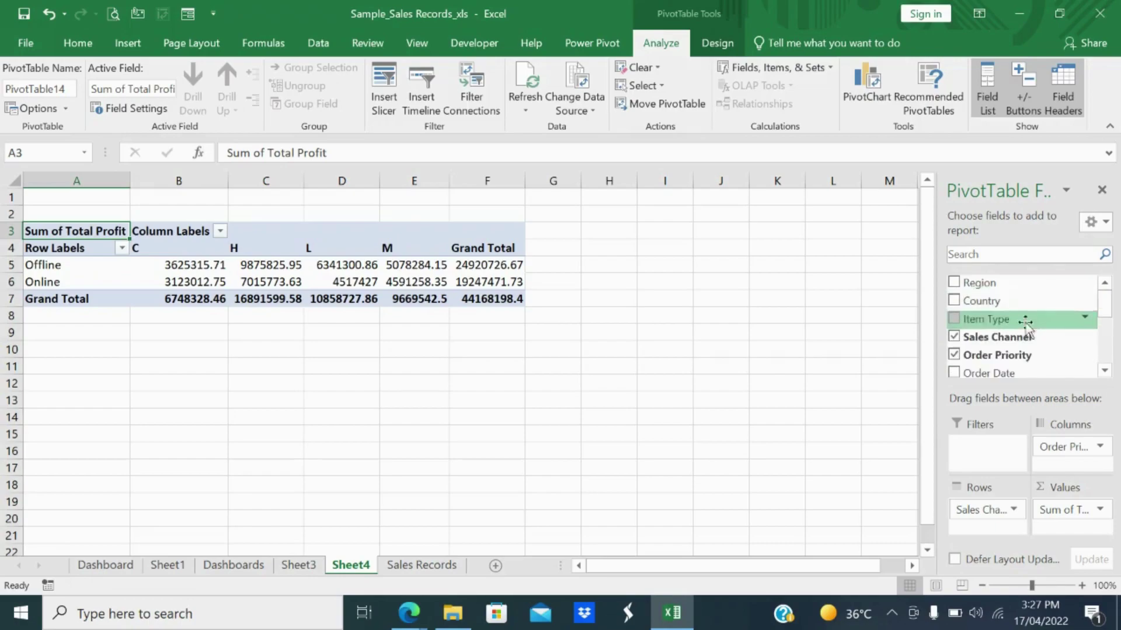
{"action": "left_click", "coordinate": [954, 355]}
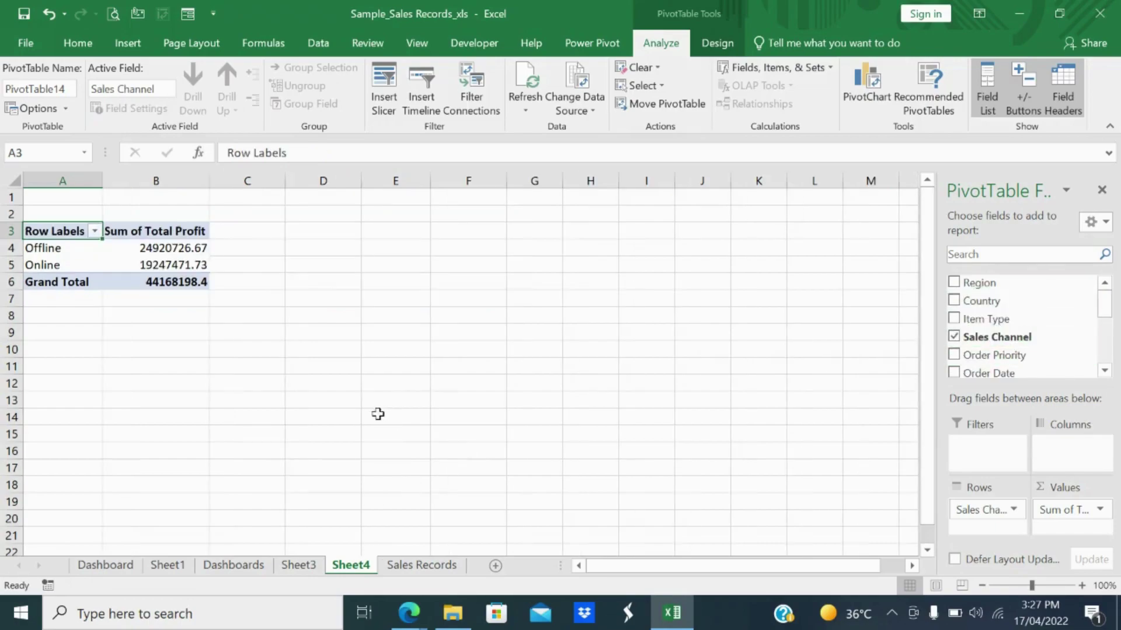
- Insert a Pie PivotChart of total profit by sales channel from the PivotTable
{"action": "left_click", "coordinate": [126, 231]}
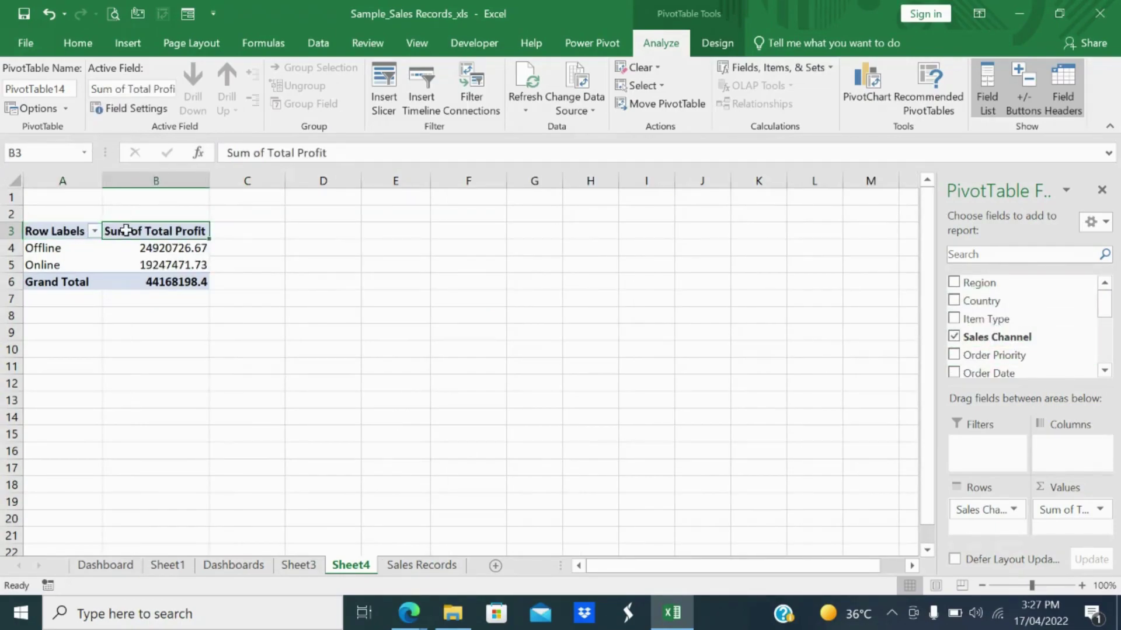
{"action": "right_click", "coordinate": [125, 230]}
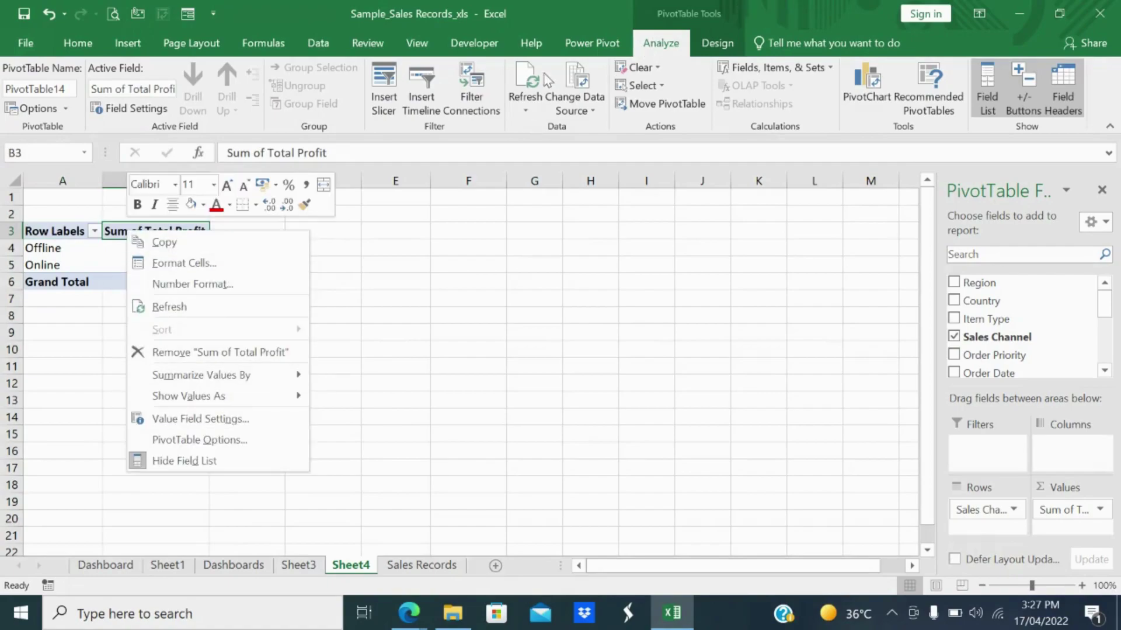
{"action": "left_click", "coordinate": [863, 88]}
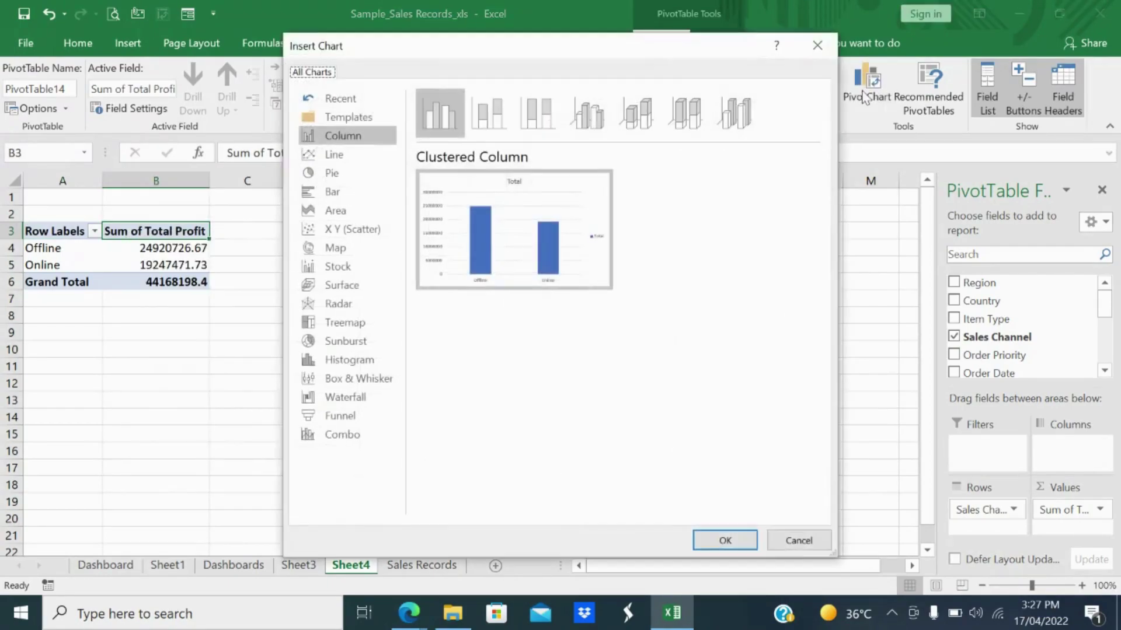
{"action": "left_click", "coordinate": [351, 173]}
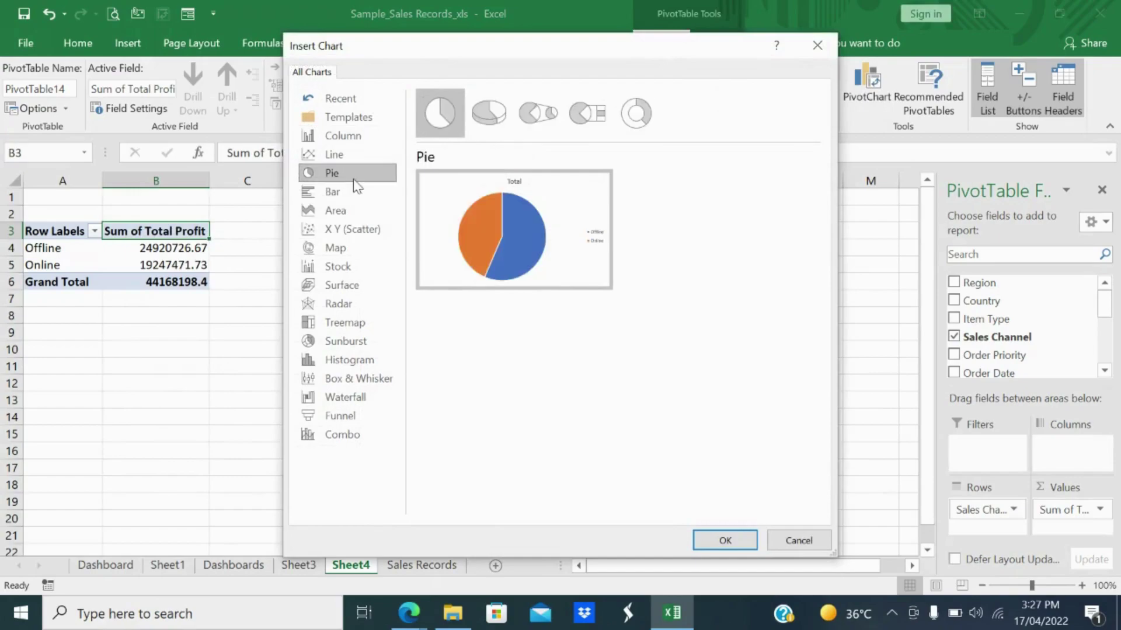
{"action": "mouse_move", "coordinate": [592, 219]}
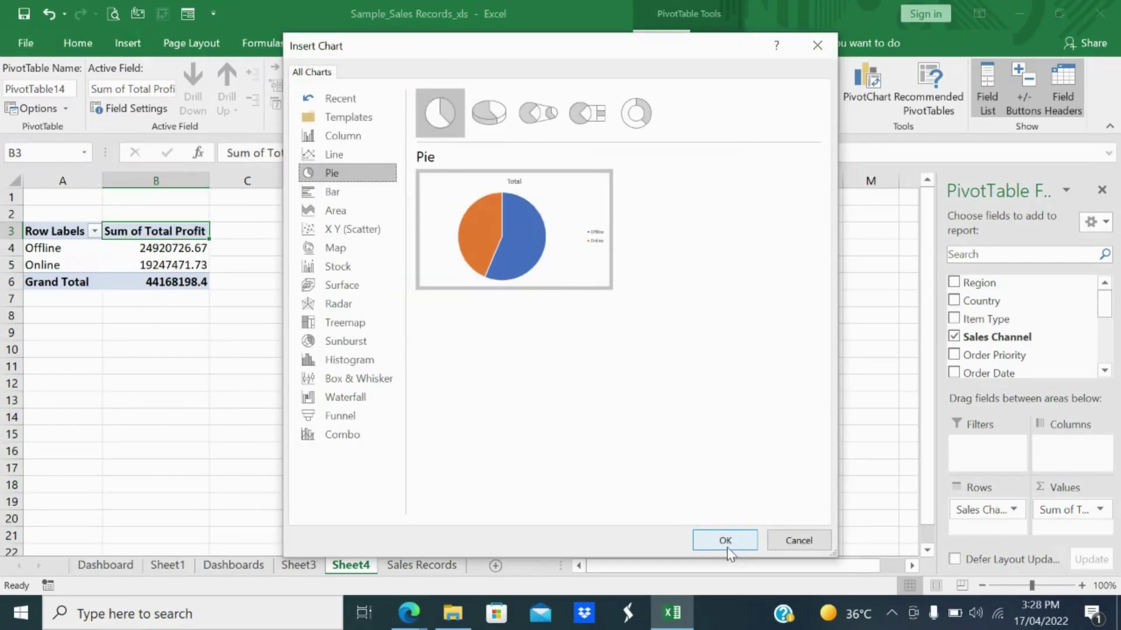
{"action": "left_click", "coordinate": [725, 541]}
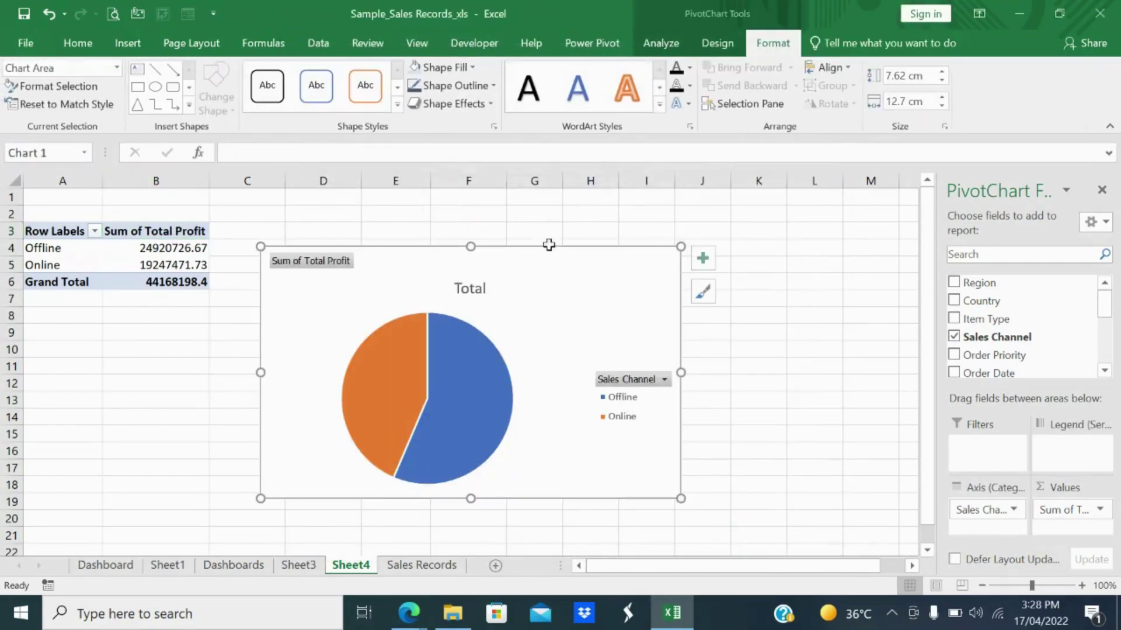
- Replace the pie chart's title with "Channelwise Profit"
{"action": "double_click", "coordinate": [479, 287]}
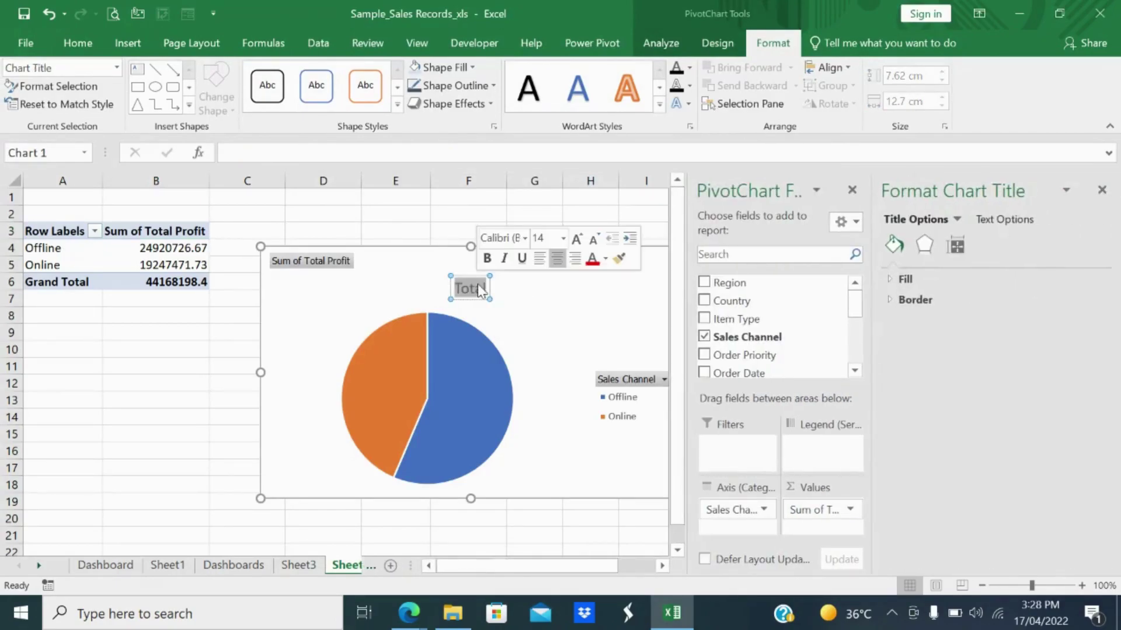
{"action": "type", "text": "C"}
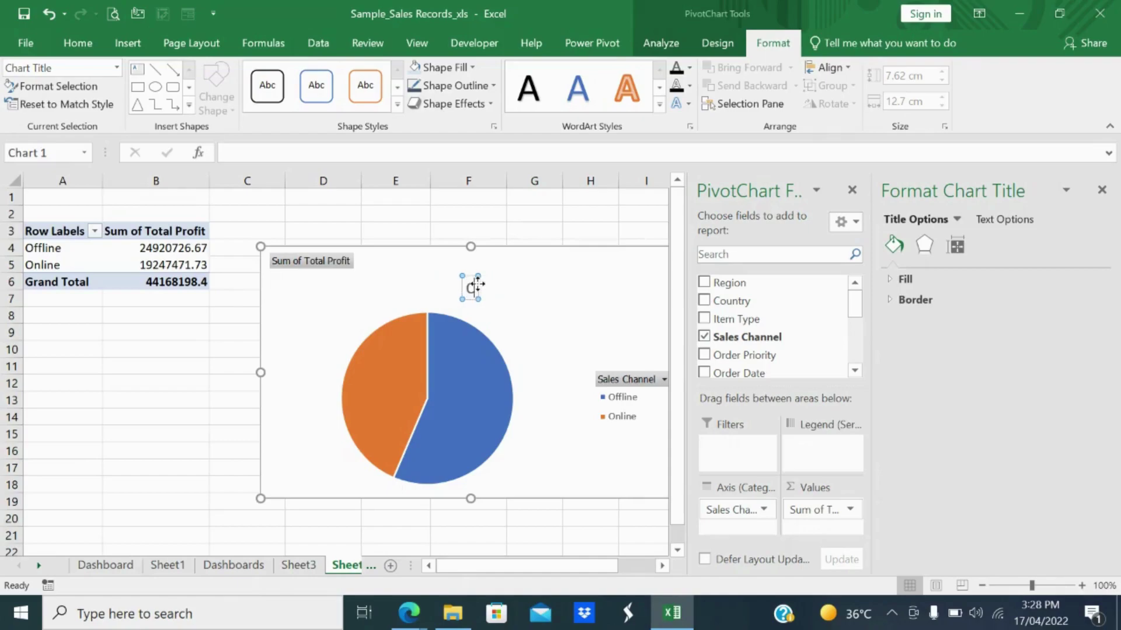
{"action": "type", "text": "ha"}
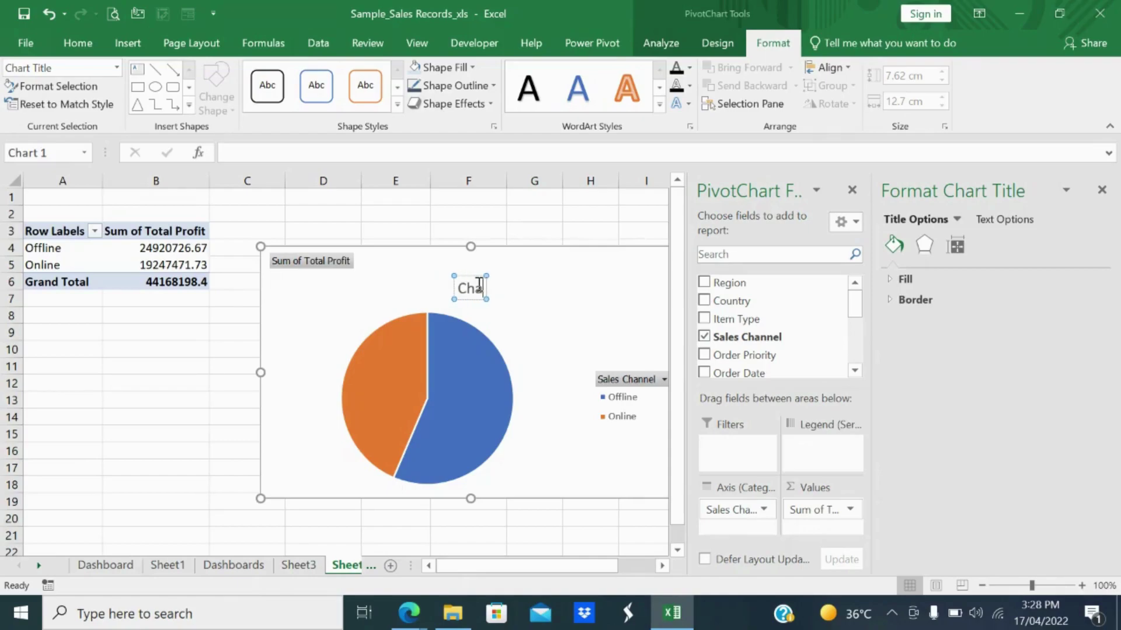
{"action": "type", "text": "nnel W"}
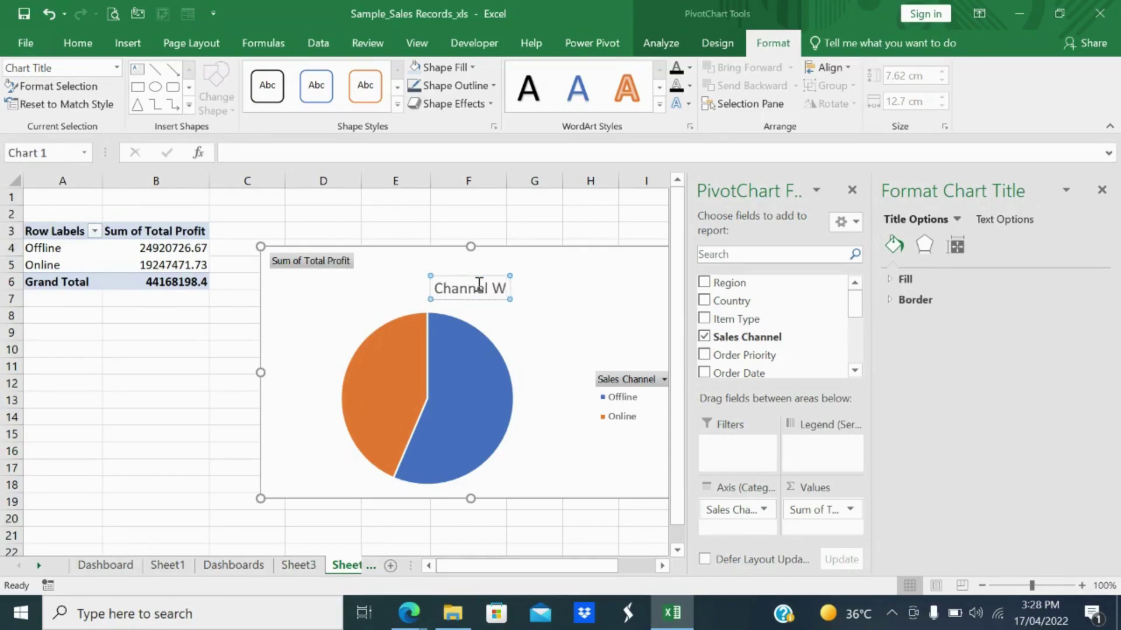
{"action": "key", "text": "BackSpace"}
{"action": "key", "text": "BackSpace"}
{"action": "type", "text": "wise Pro"}
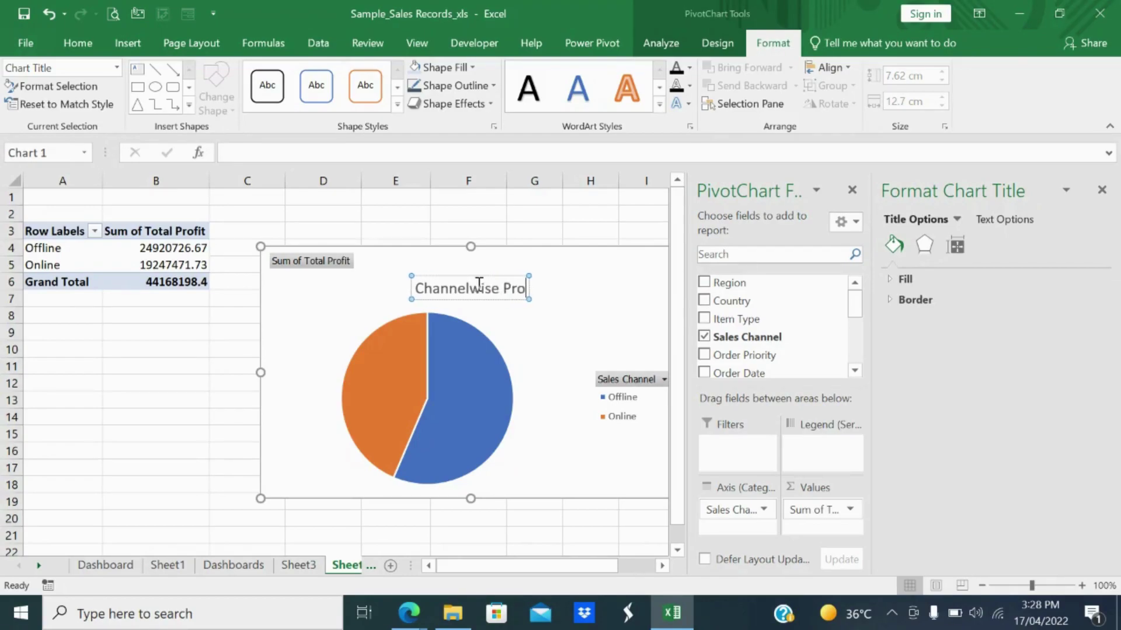
{"action": "type", "text": "fit"}
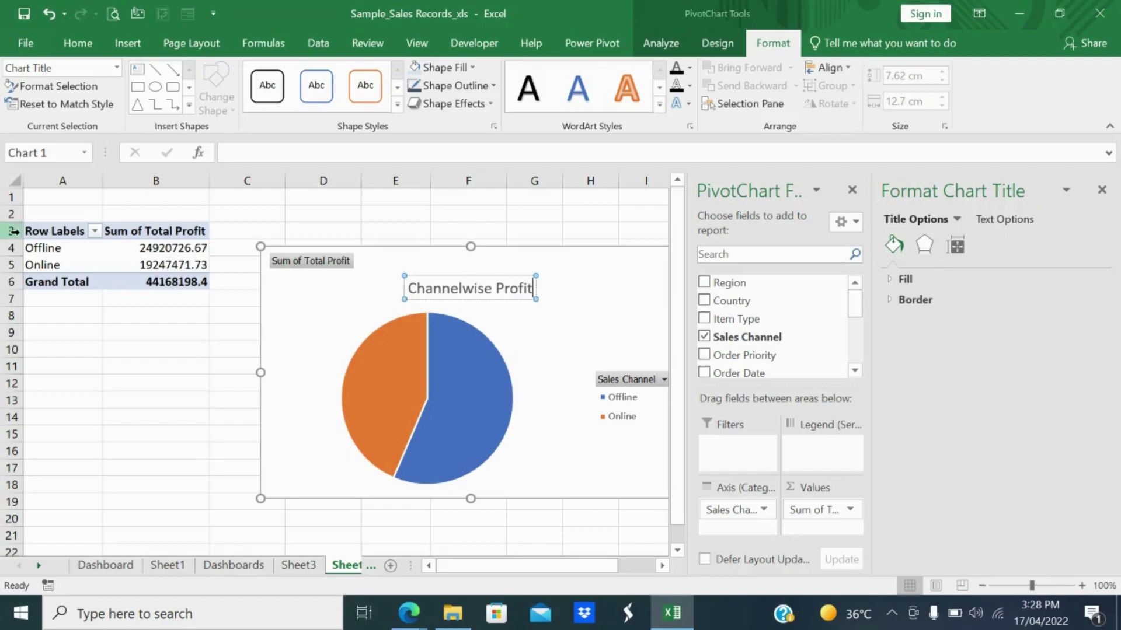
- Fill the pie chart's background with the standard purple colour
{"action": "left_click", "coordinate": [318, 368]}
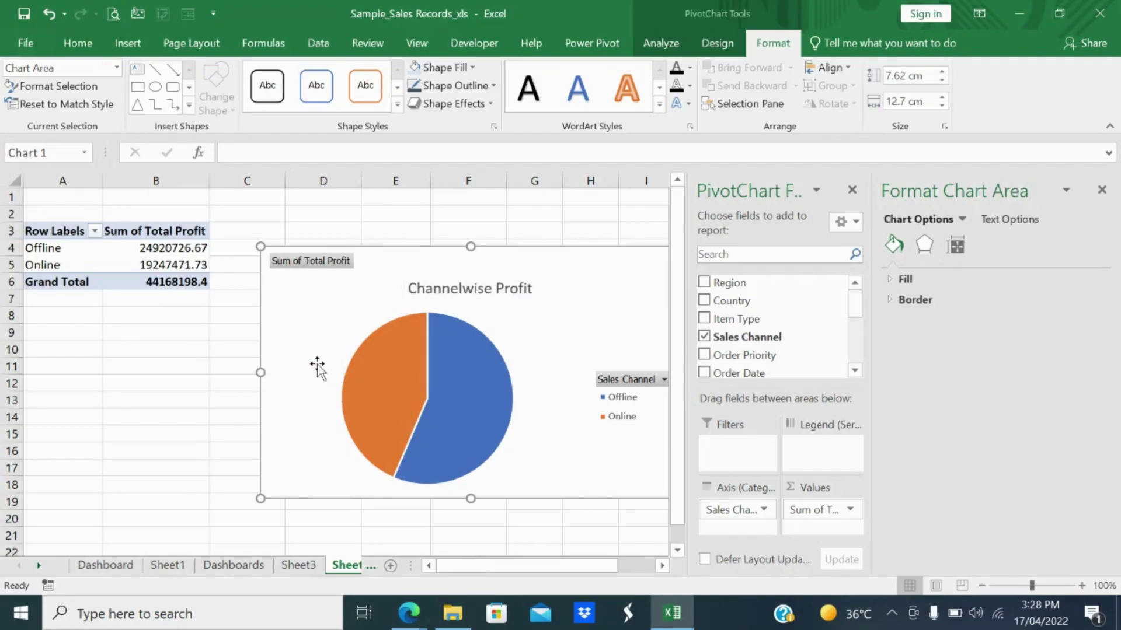
{"action": "left_click", "coordinate": [473, 67]}
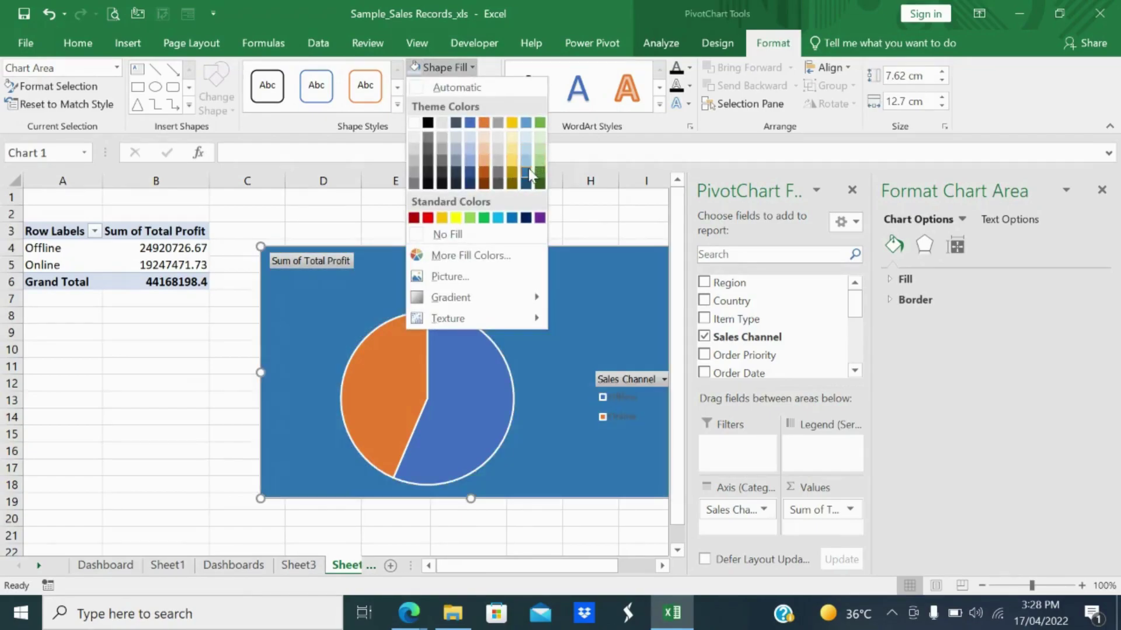
{"action": "left_click", "coordinate": [540, 219]}
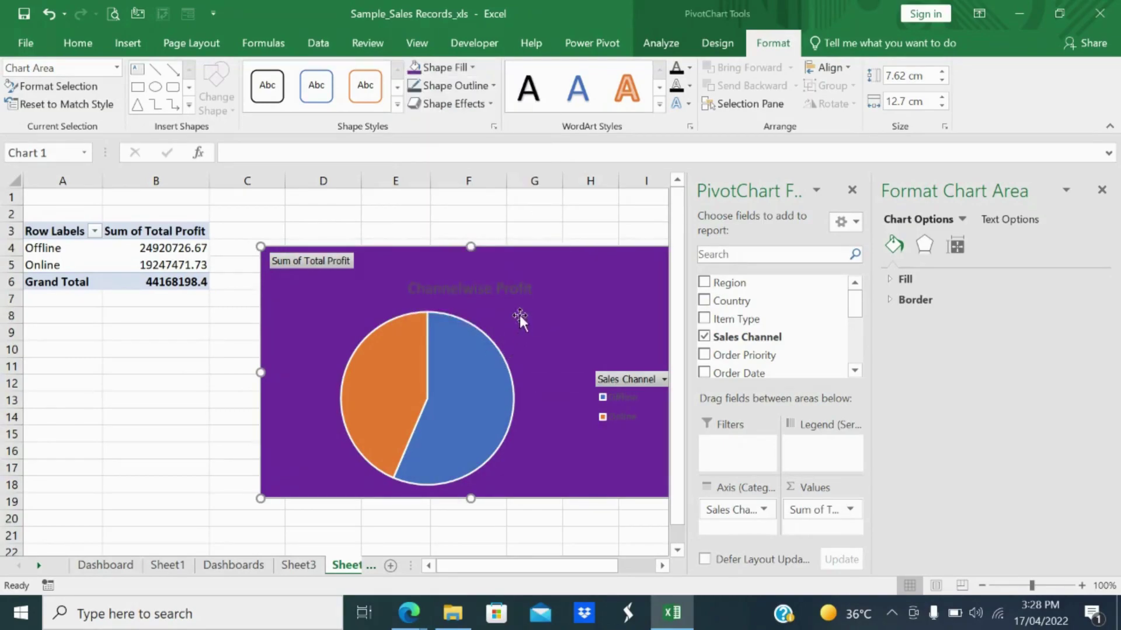
- Change the font colour of the Channelwise Profit chart title to white
{"action": "left_click", "coordinate": [513, 294]}
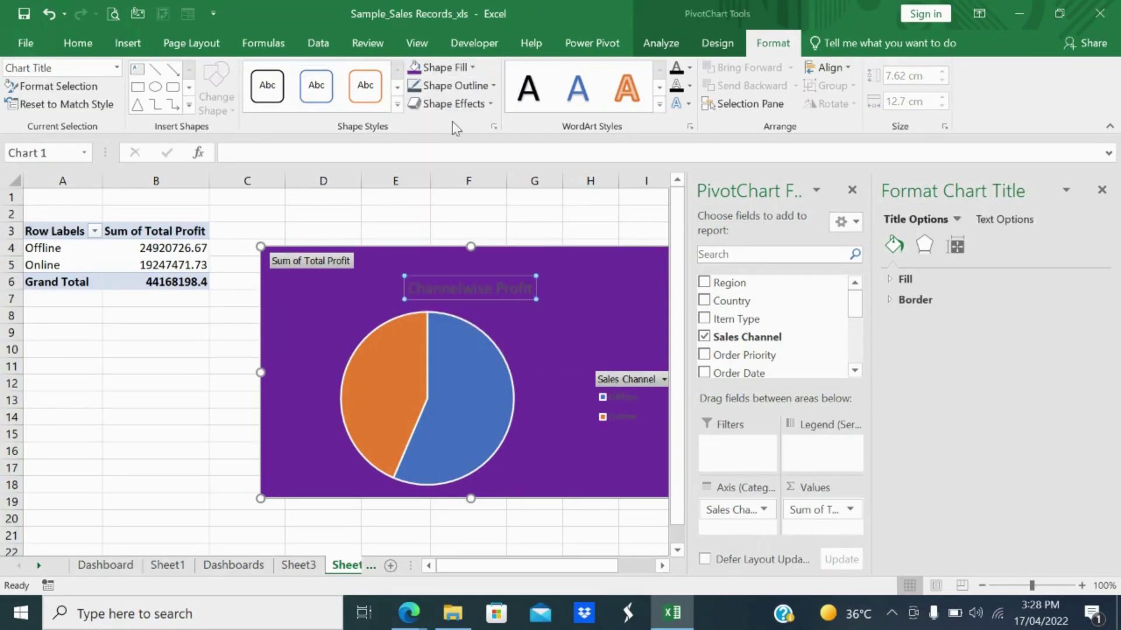
{"action": "left_click", "coordinate": [71, 44]}
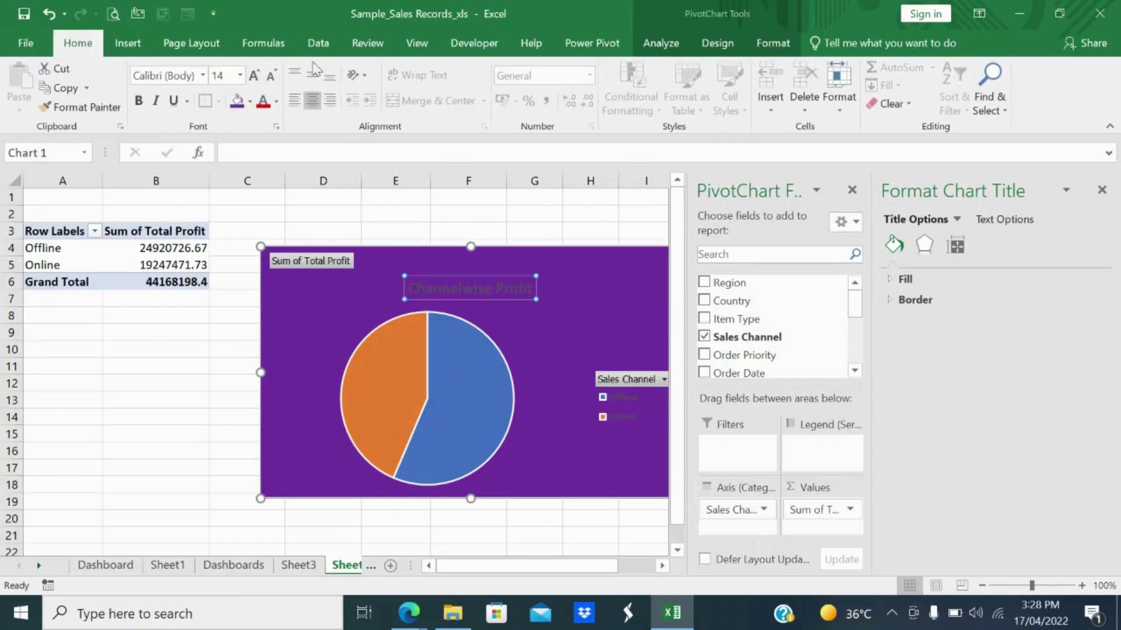
{"action": "left_click", "coordinate": [276, 101]}
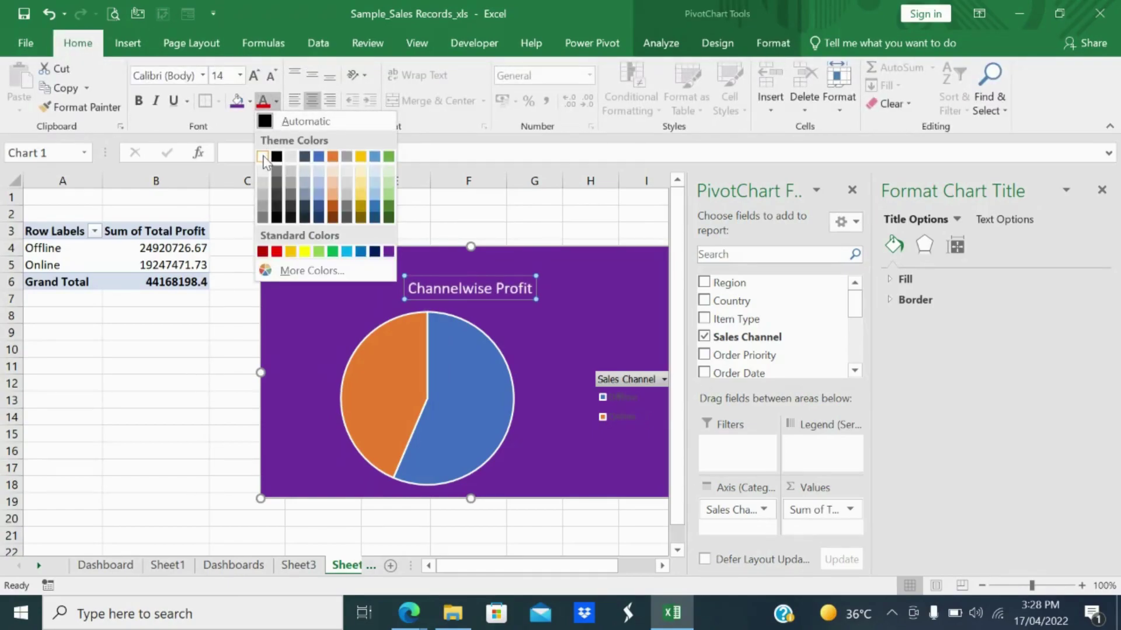
{"action": "key", "text": "Escape"}
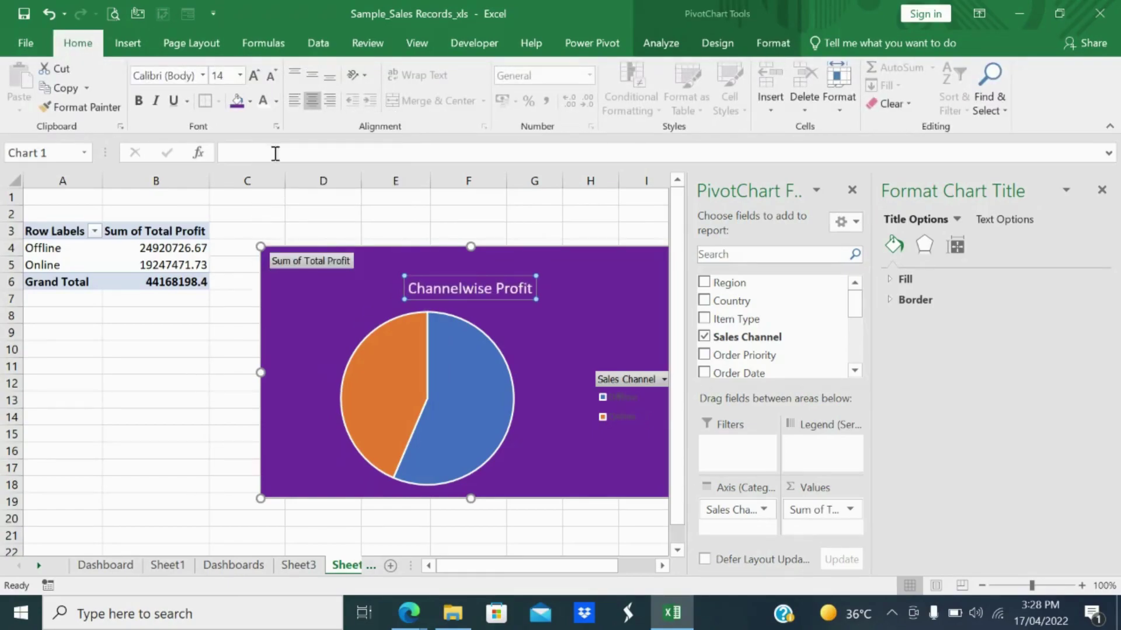
- Copy the Channelwise Profit chart and paste it at cell B18 of the Dashboards sheet, below the Sales by Region chart
{"action": "left_click", "coordinate": [533, 408]}
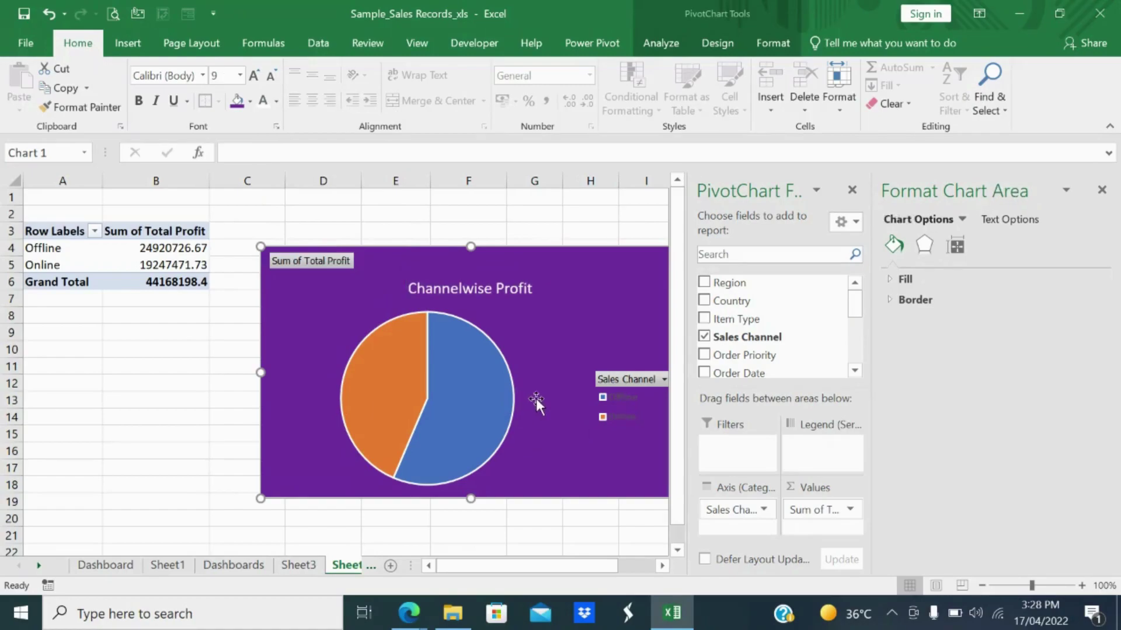
{"action": "right_click", "coordinate": [600, 284]}
{"action": "key", "text": "Escape"}
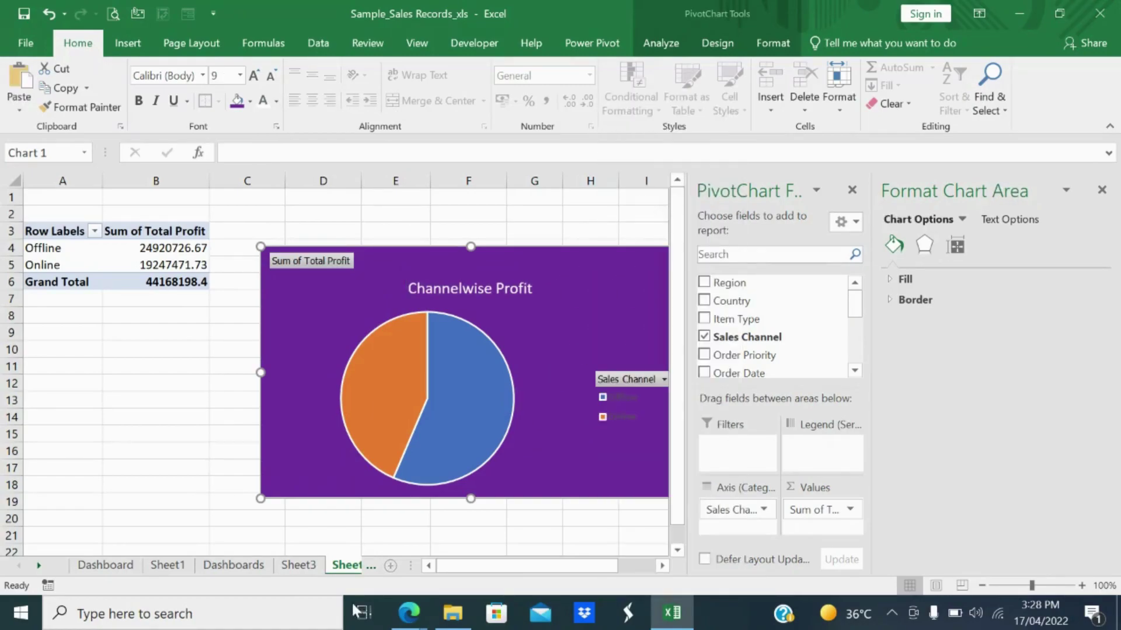
{"action": "left_click", "coordinate": [232, 565]}
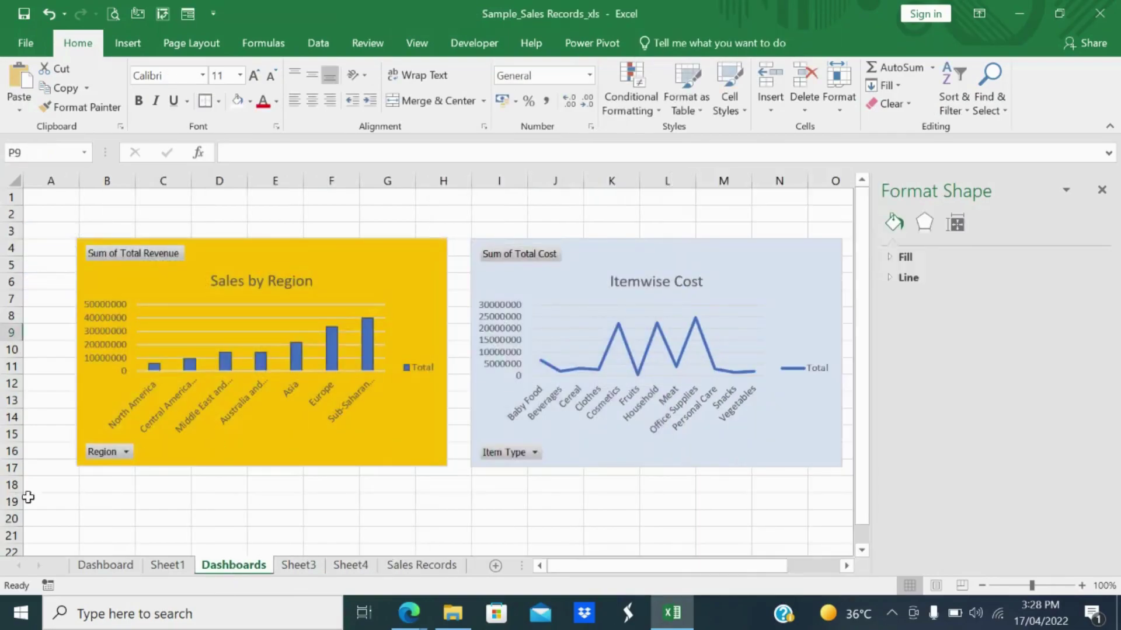
{"action": "left_click", "coordinate": [91, 489]}
{"action": "key", "text": "ctrl+v"}
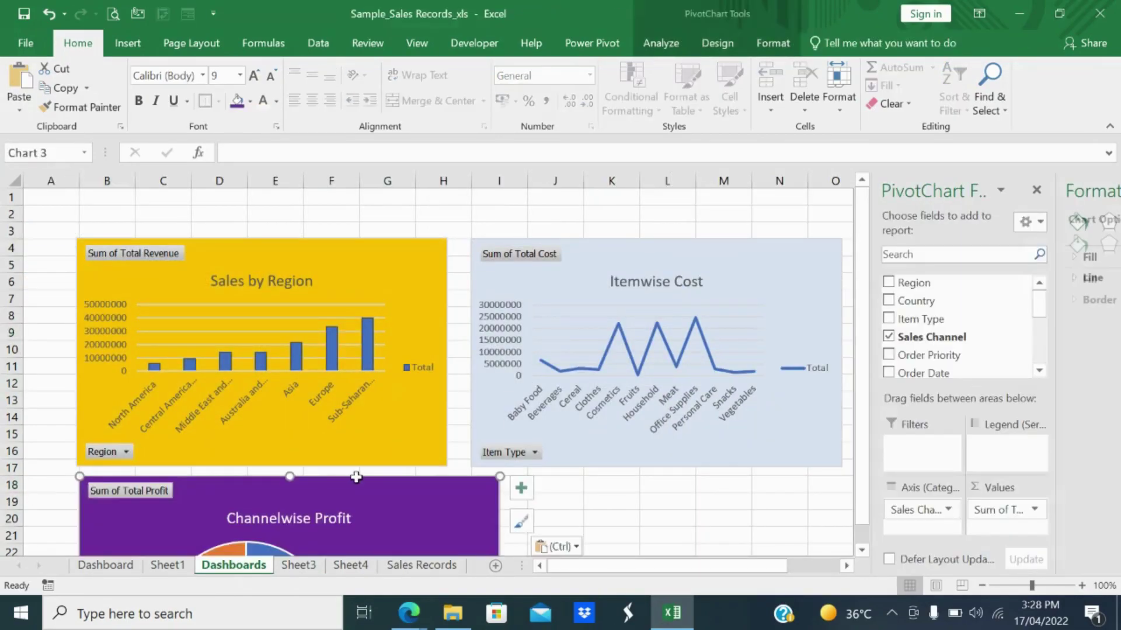
- Resize the pasted Channelwise Profit chart to 6.9 cm high and 11.2 cm wide
{"action": "left_click", "coordinate": [773, 43]}
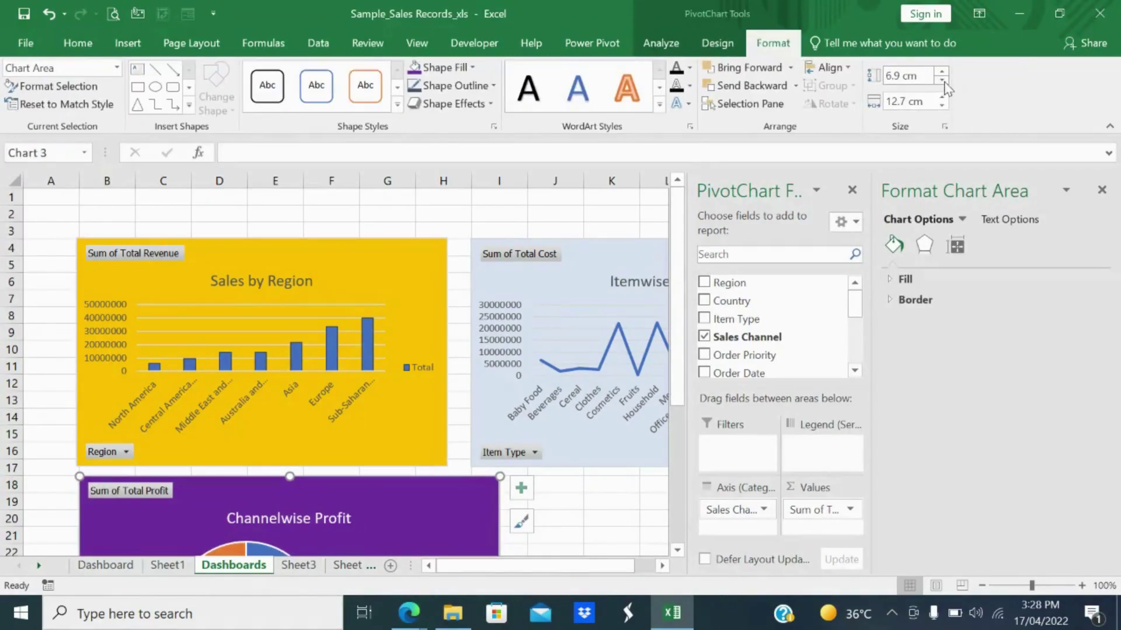
{"action": "left_click", "coordinate": [940, 105]}
{"action": "left_click", "coordinate": [941, 105]}
{"action": "left_click", "coordinate": [941, 105]}
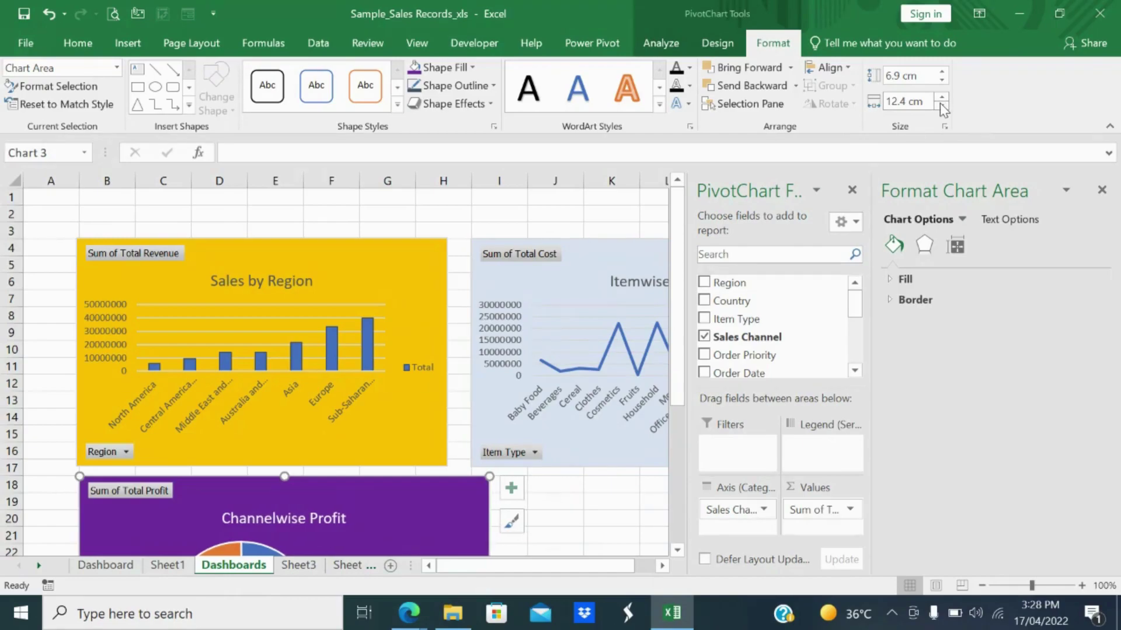
{"action": "left_click", "coordinate": [941, 106]}
{"action": "left_click", "coordinate": [940, 106]}
{"action": "left_click", "coordinate": [940, 105]}
{"action": "left_click", "coordinate": [940, 105]}
{"action": "left_click", "coordinate": [941, 106]}
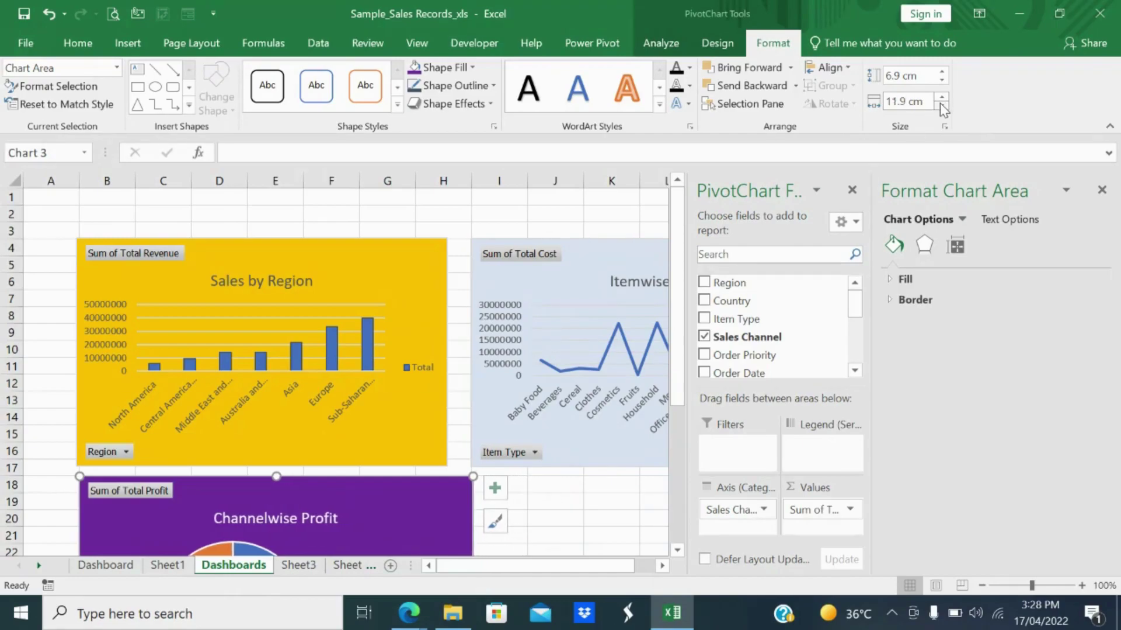
{"action": "left_click", "coordinate": [941, 106]}
{"action": "left_click", "coordinate": [941, 106]}
{"action": "left_click", "coordinate": [941, 105]}
{"action": "left_click", "coordinate": [940, 106]}
{"action": "left_click", "coordinate": [941, 106]}
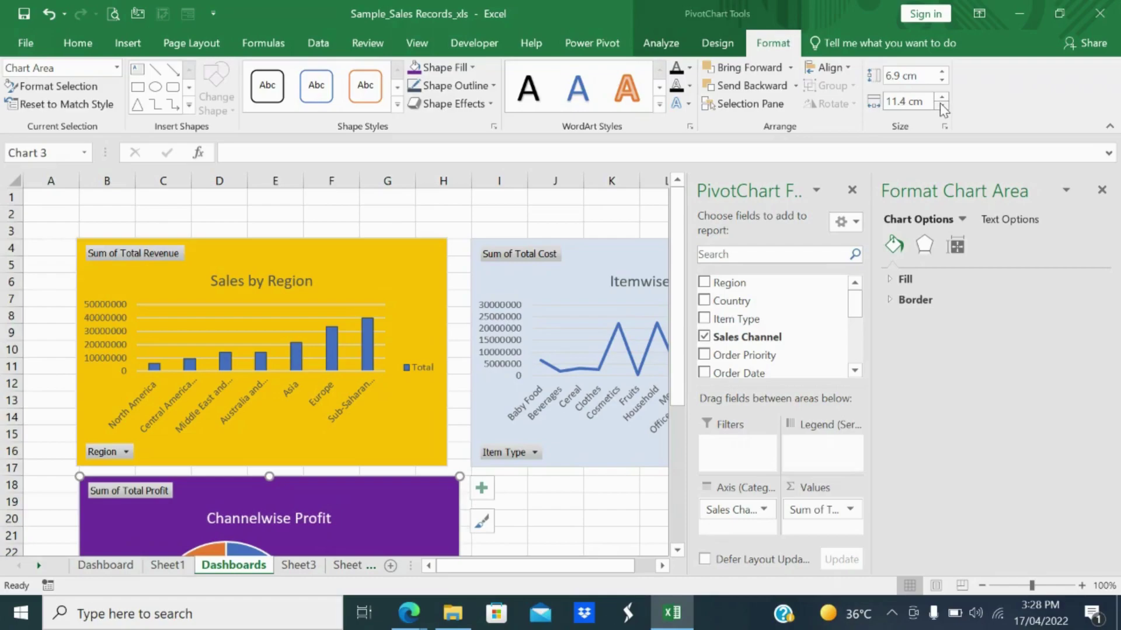
{"action": "left_click", "coordinate": [941, 106]}
{"action": "left_click", "coordinate": [940, 106]}
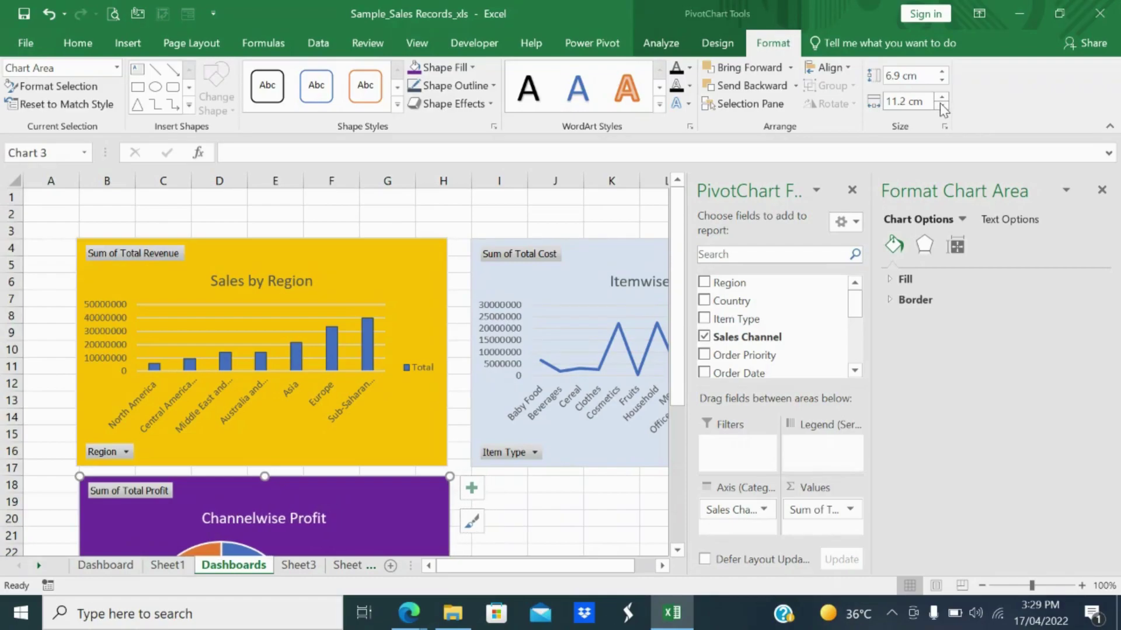
{"action": "left_click", "coordinate": [507, 479]}
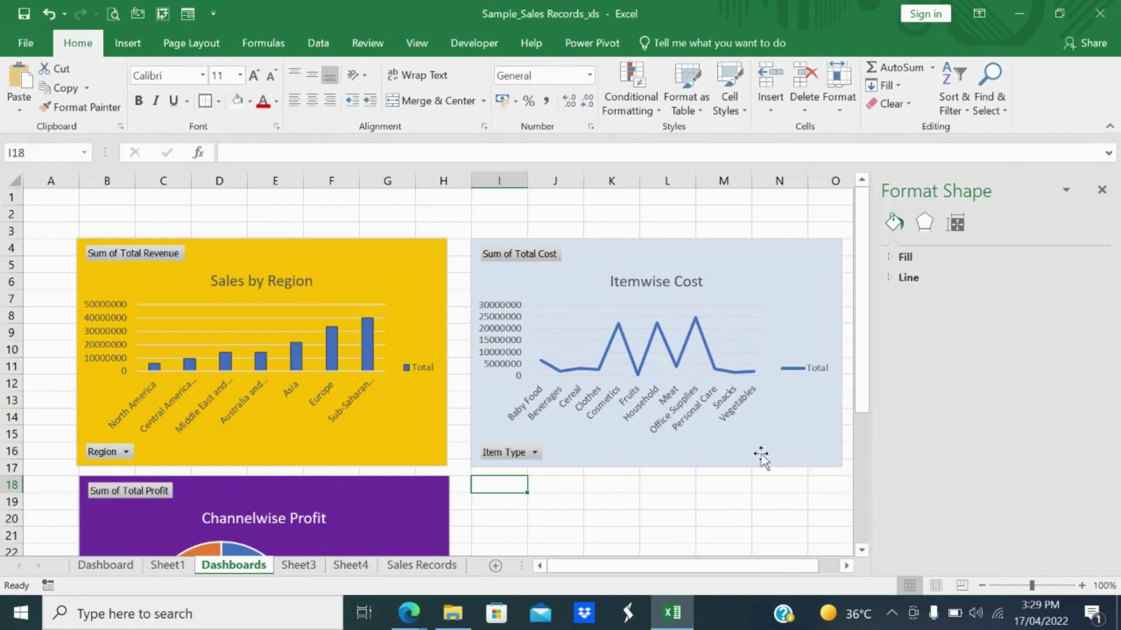
- Change the legend text of the Channelwise Profit chart to white
{"action": "scroll", "coordinate": [761, 457], "scroll_direction": "down", "scroll_amount": 3}
{"action": "scroll", "coordinate": [761, 457], "scroll_direction": "up", "scroll_amount": 3}
{"action": "scroll", "coordinate": [761, 457], "scroll_direction": "down", "scroll_amount": 5}
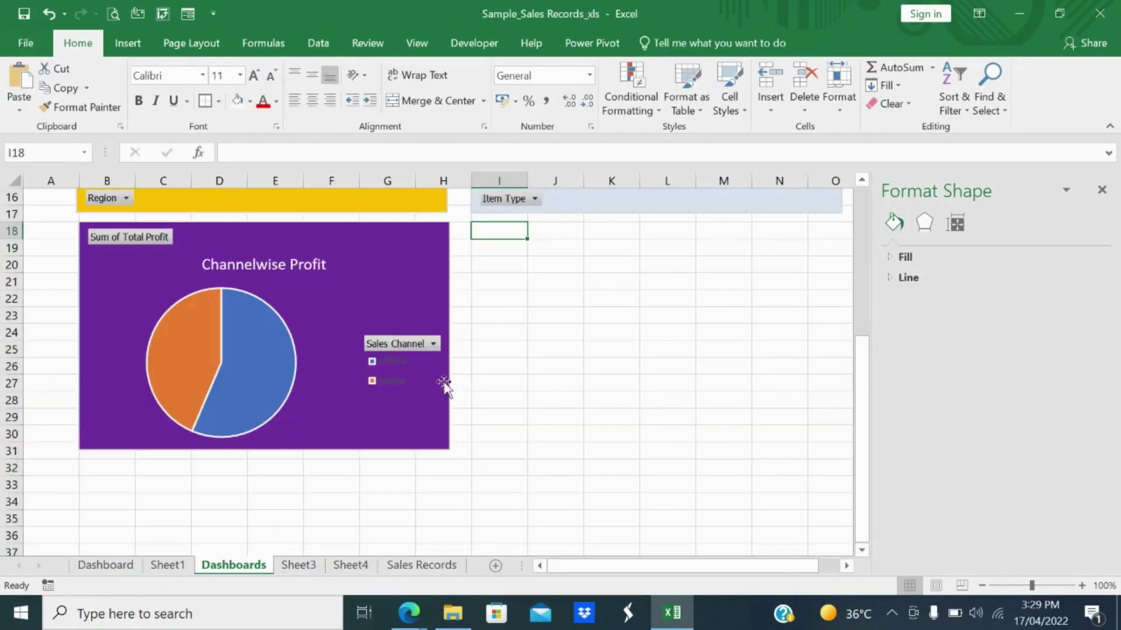
{"action": "left_click", "coordinate": [368, 366]}
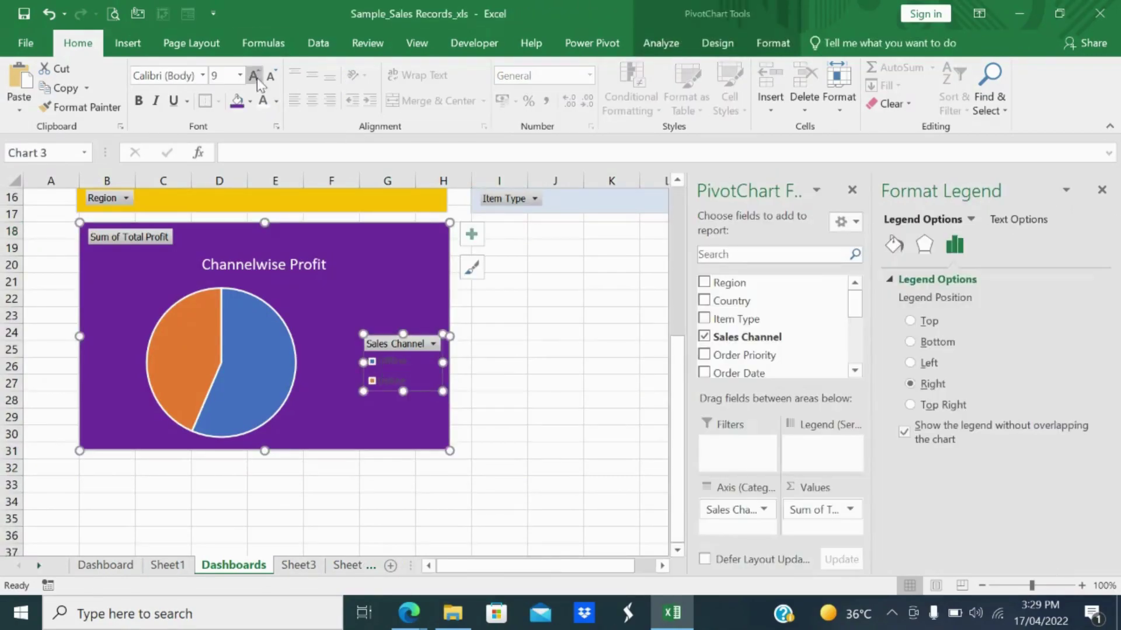
{"action": "left_click", "coordinate": [264, 103]}
{"action": "left_click", "coordinate": [578, 434]}
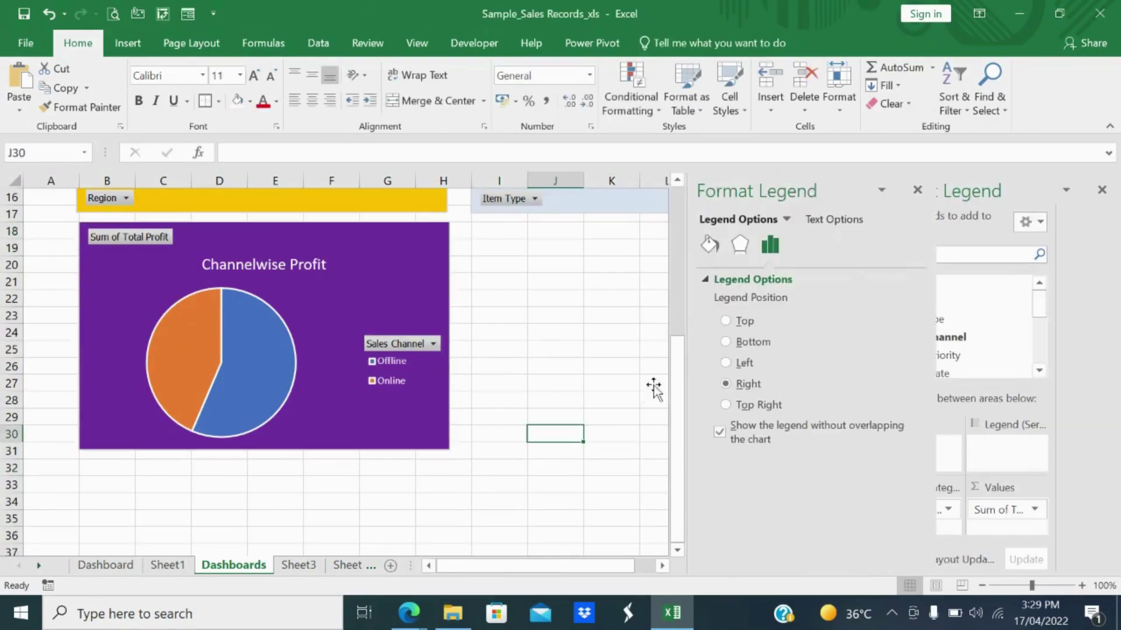
- Create the recommended PivotTable "Sum of Unit Price by Order Priority" from the Sales Records data
{"action": "scroll", "coordinate": [486, 369], "scroll_direction": "up", "scroll_amount": 5}
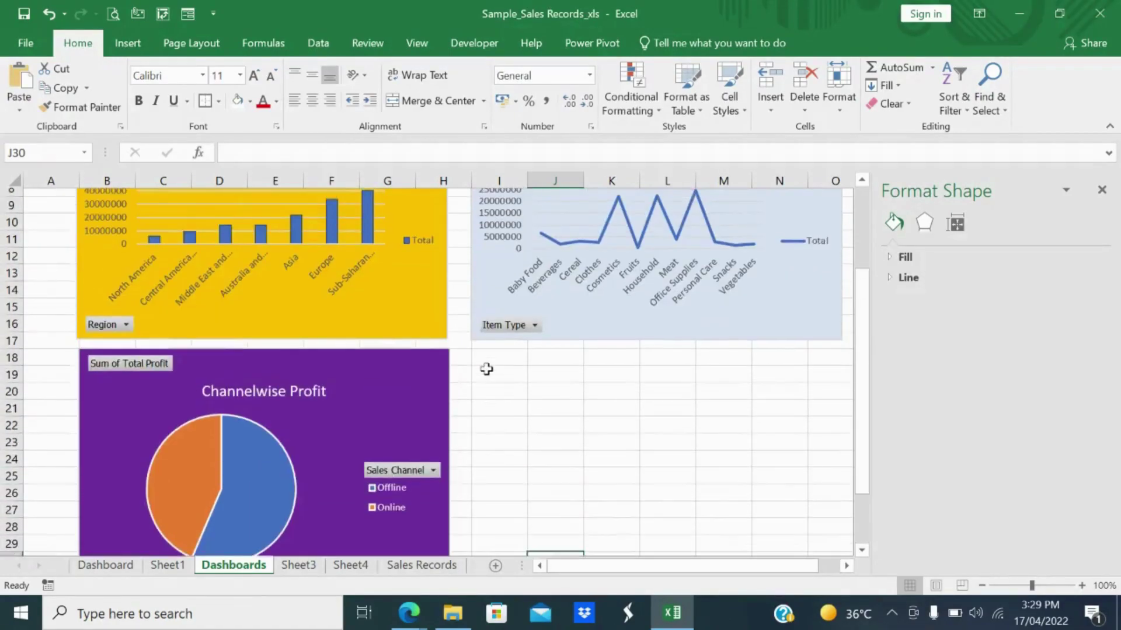
{"action": "scroll", "coordinate": [551, 374], "scroll_direction": "down", "scroll_amount": 3}
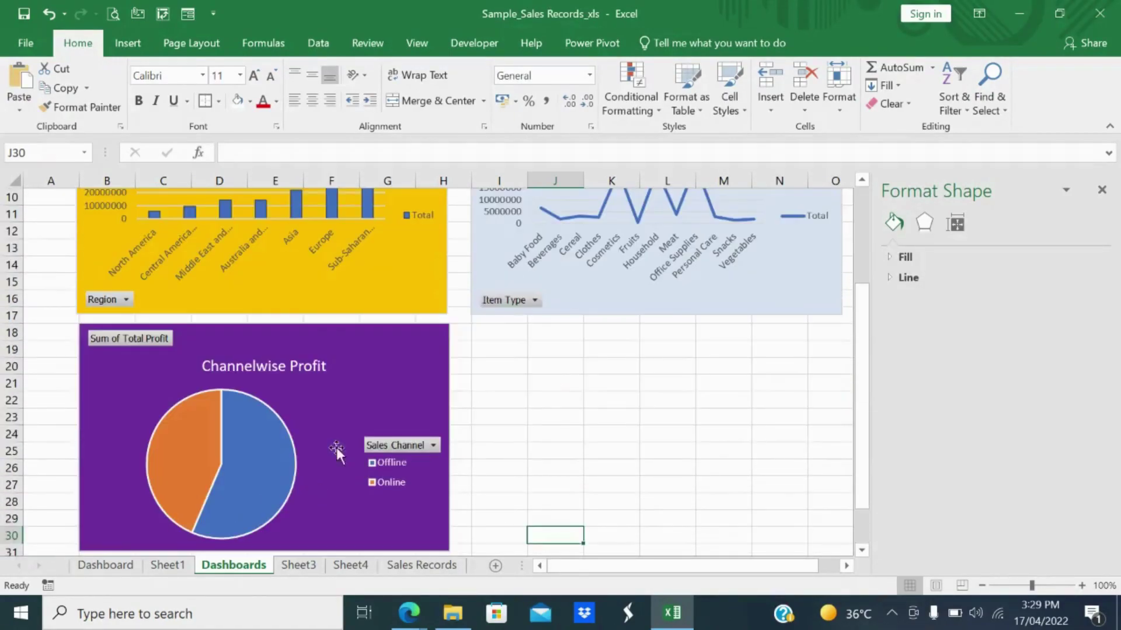
{"action": "left_click", "coordinate": [421, 565]}
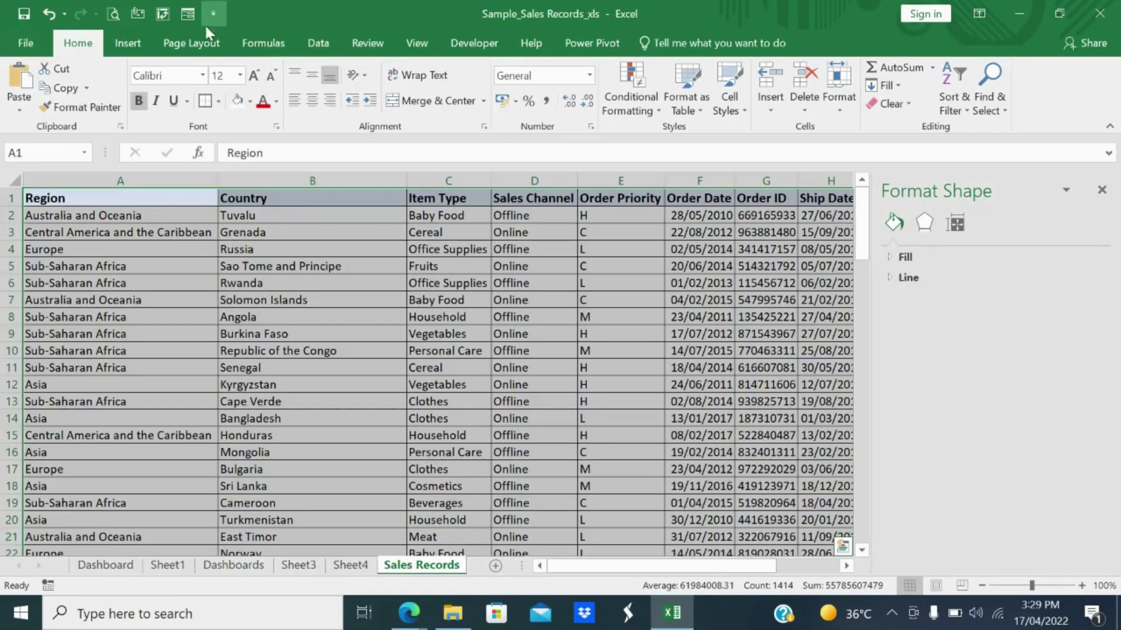
{"action": "left_click", "coordinate": [127, 43]}
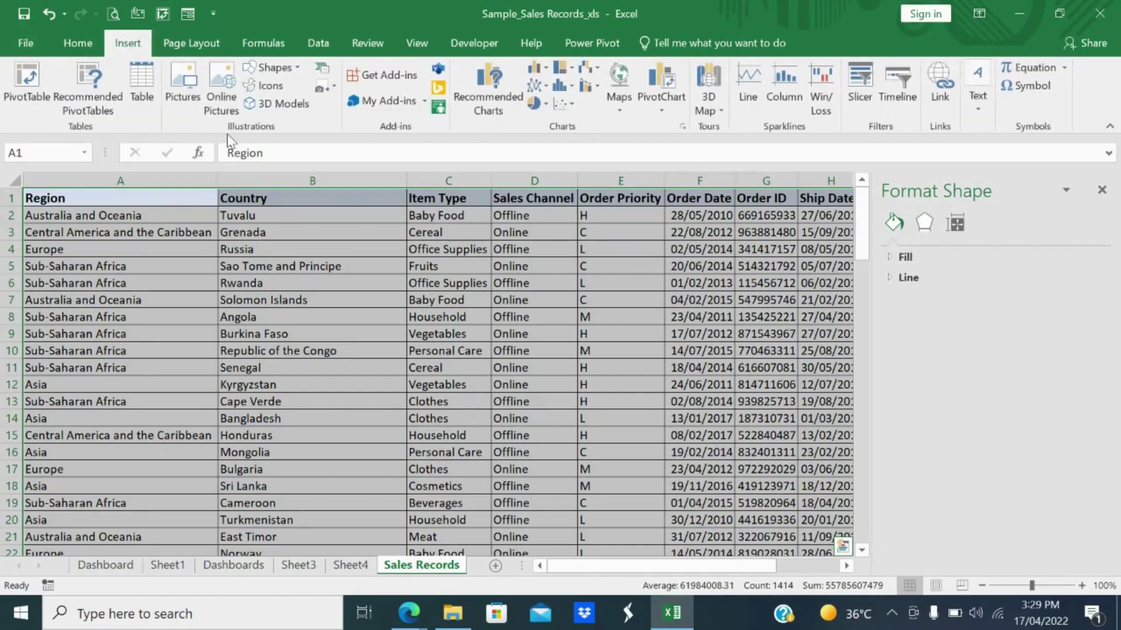
{"action": "left_click", "coordinate": [87, 93]}
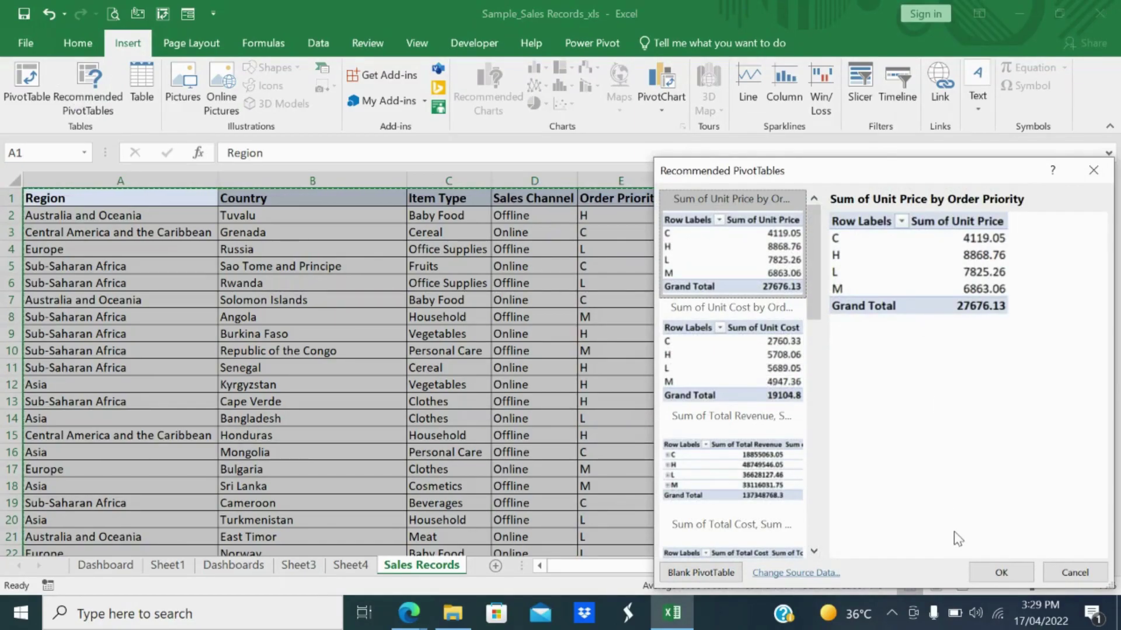
{"action": "left_click", "coordinate": [980, 574]}
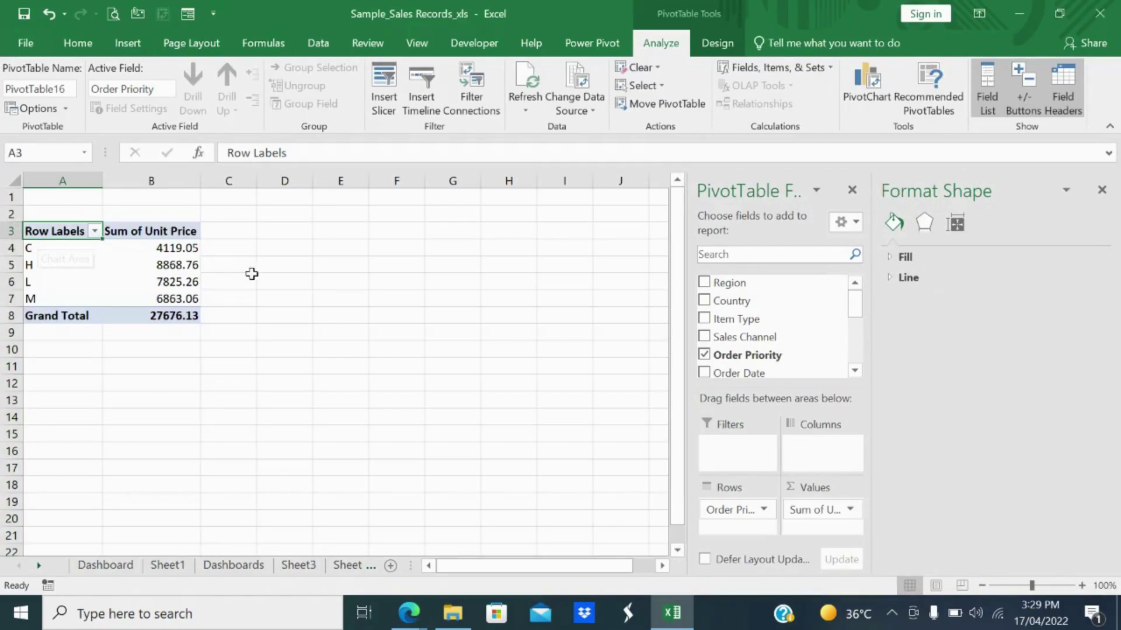
- Replace Unit Price with Units Sold as the summed value in the Order Priority PivotTable
{"action": "left_click", "coordinate": [158, 232]}
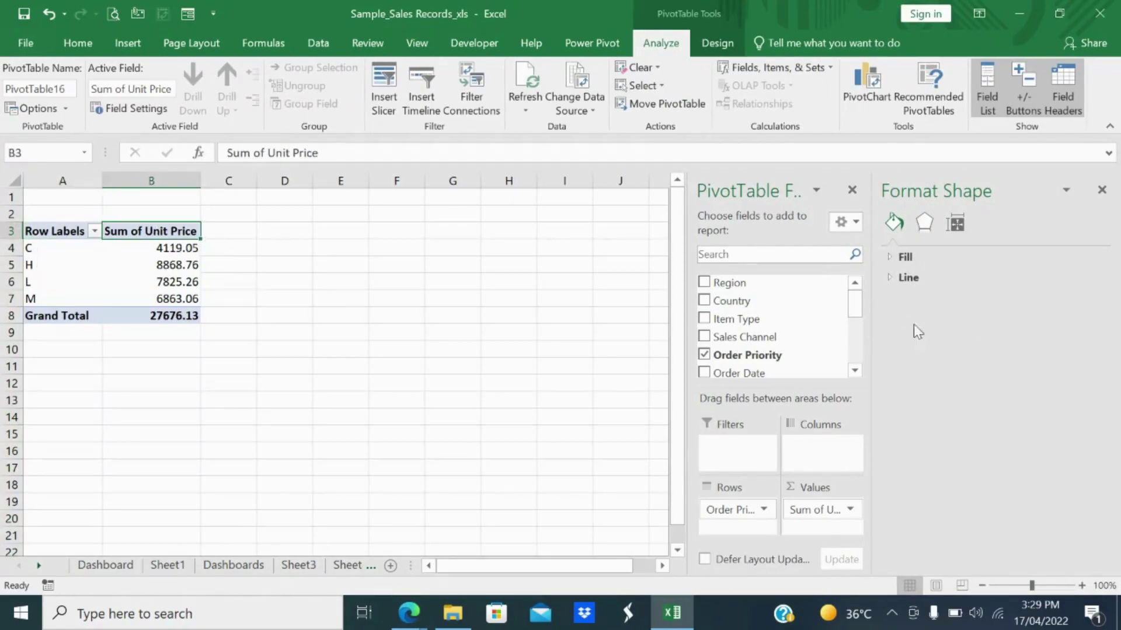
{"action": "scroll", "coordinate": [846, 326], "scroll_direction": "down", "scroll_amount": 2}
{"action": "scroll", "coordinate": [848, 334], "scroll_direction": "down", "scroll_amount": 1}
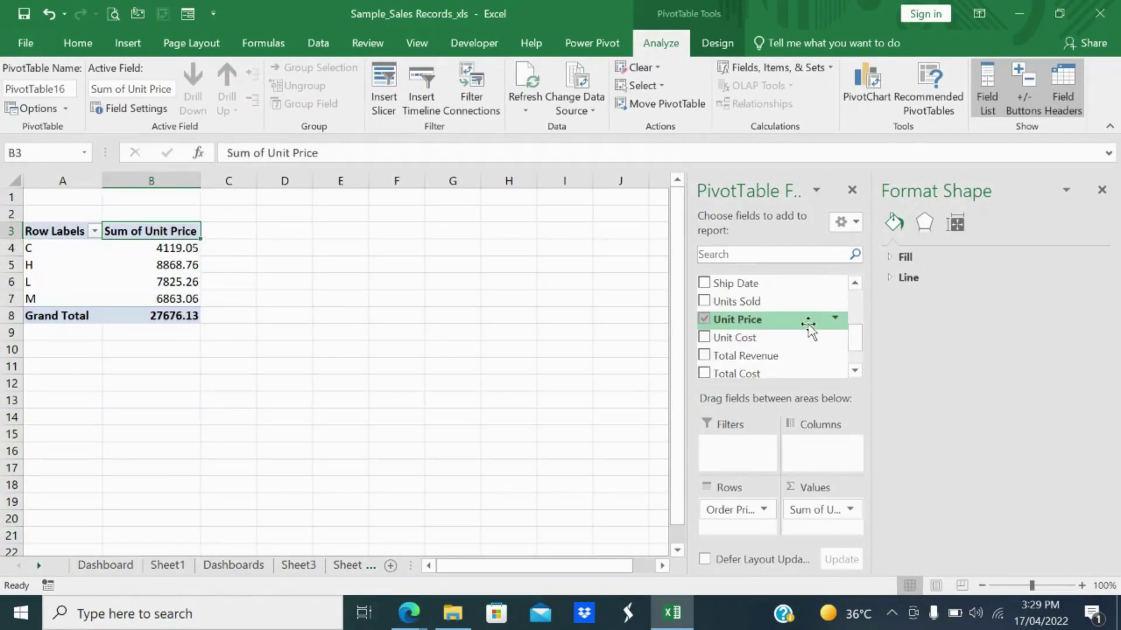
{"action": "scroll", "coordinate": [782, 327], "scroll_direction": "down", "scroll_amount": 1}
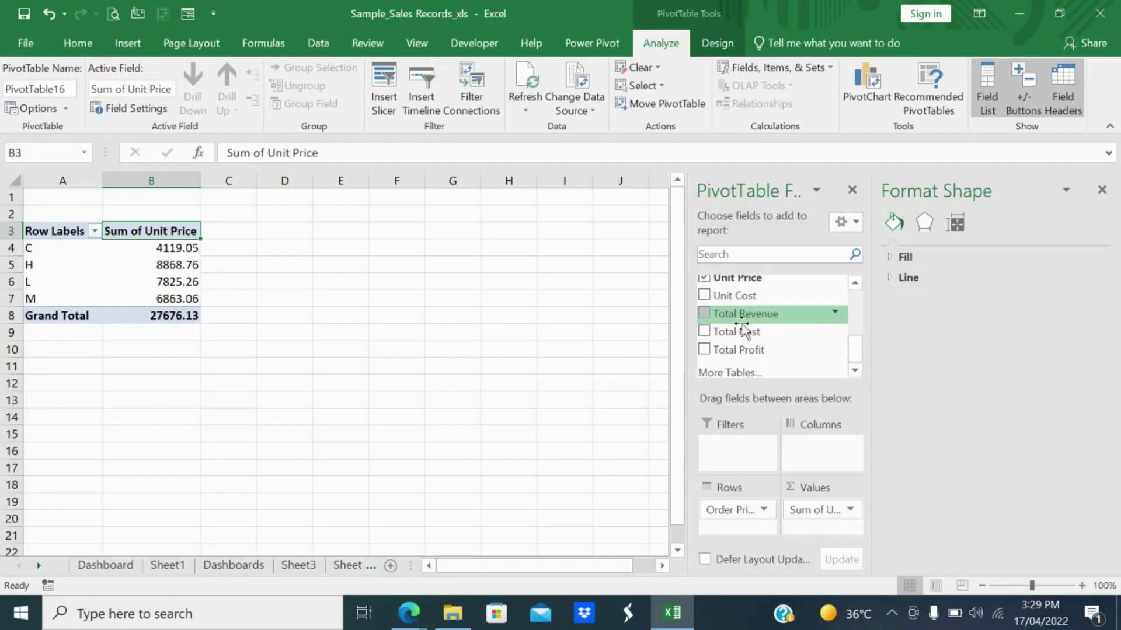
{"action": "scroll", "coordinate": [743, 330], "scroll_direction": "up", "scroll_amount": 1}
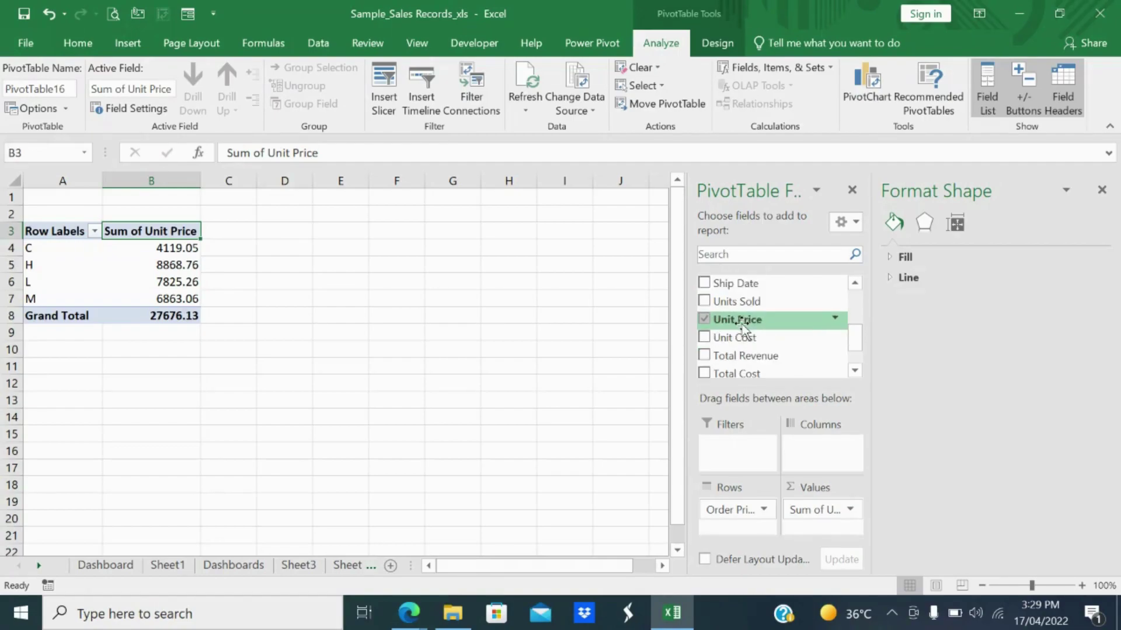
{"action": "left_click", "coordinate": [703, 301]}
{"action": "left_click", "coordinate": [703, 315]}
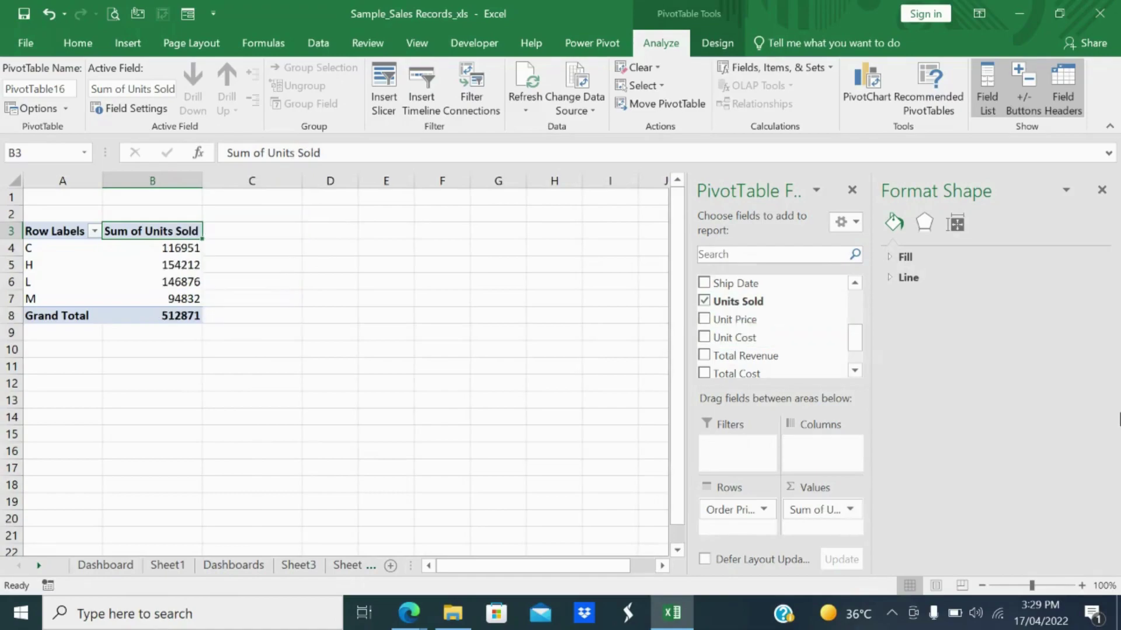
- Insert a Clustered Bar PivotChart from the units sold by order priority PivotTable
{"action": "left_click", "coordinate": [131, 265]}
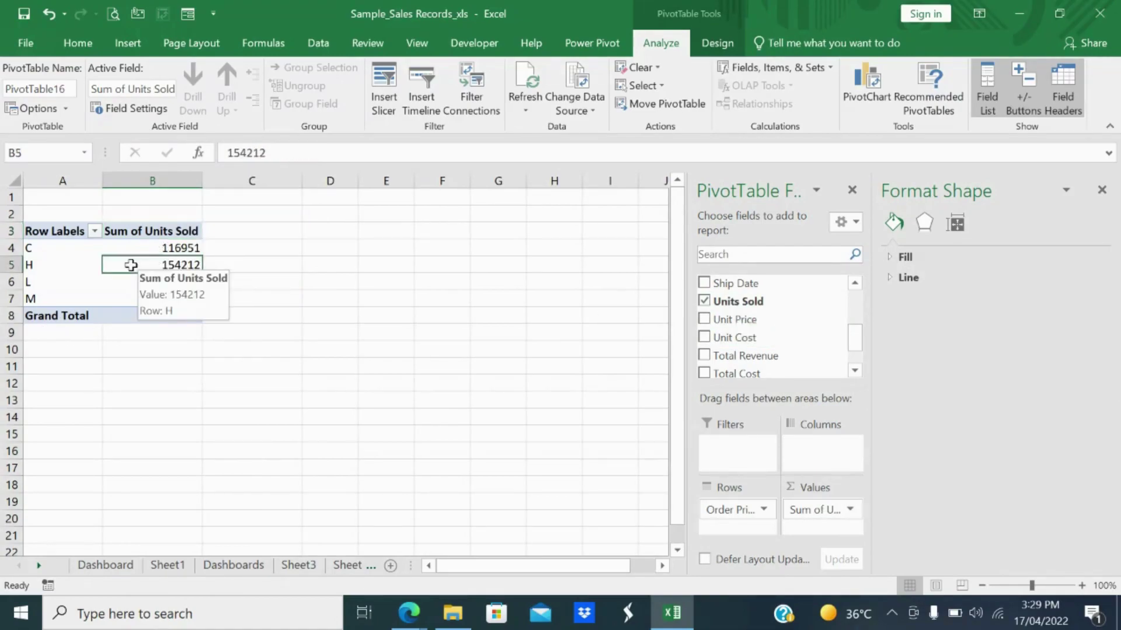
{"action": "left_click", "coordinate": [161, 285]}
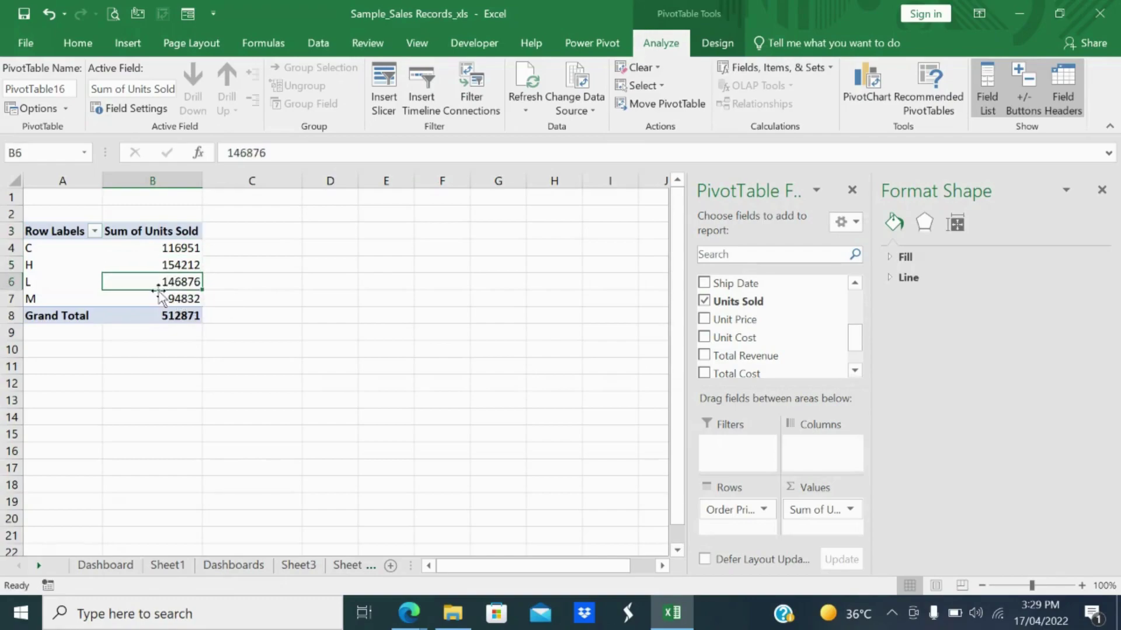
{"action": "left_click", "coordinate": [158, 297]}
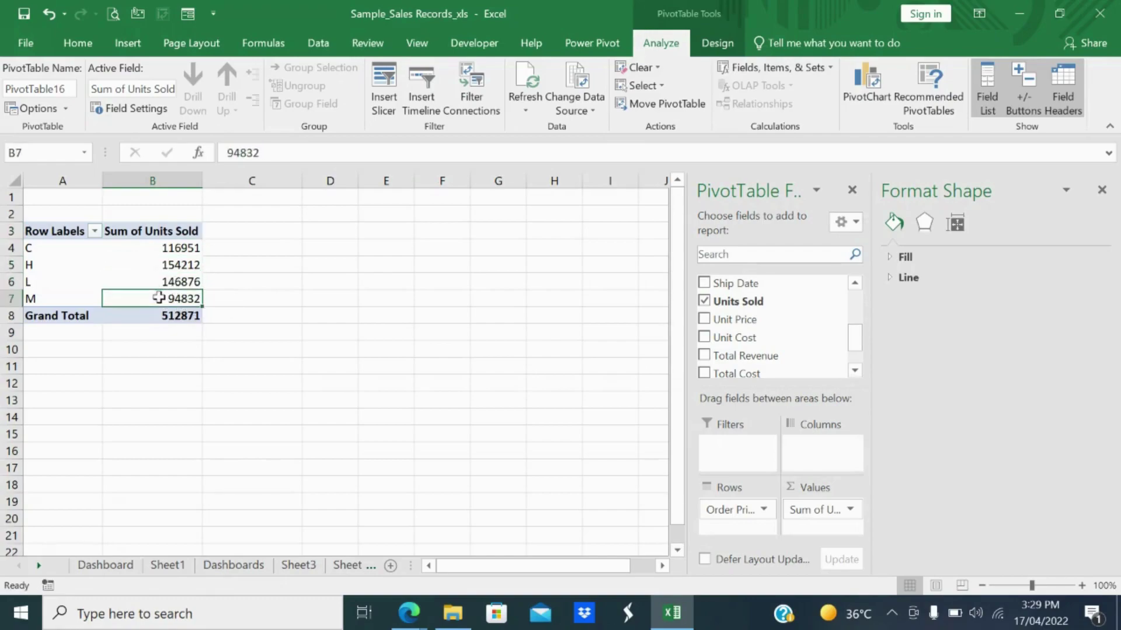
{"action": "left_click", "coordinate": [194, 234]}
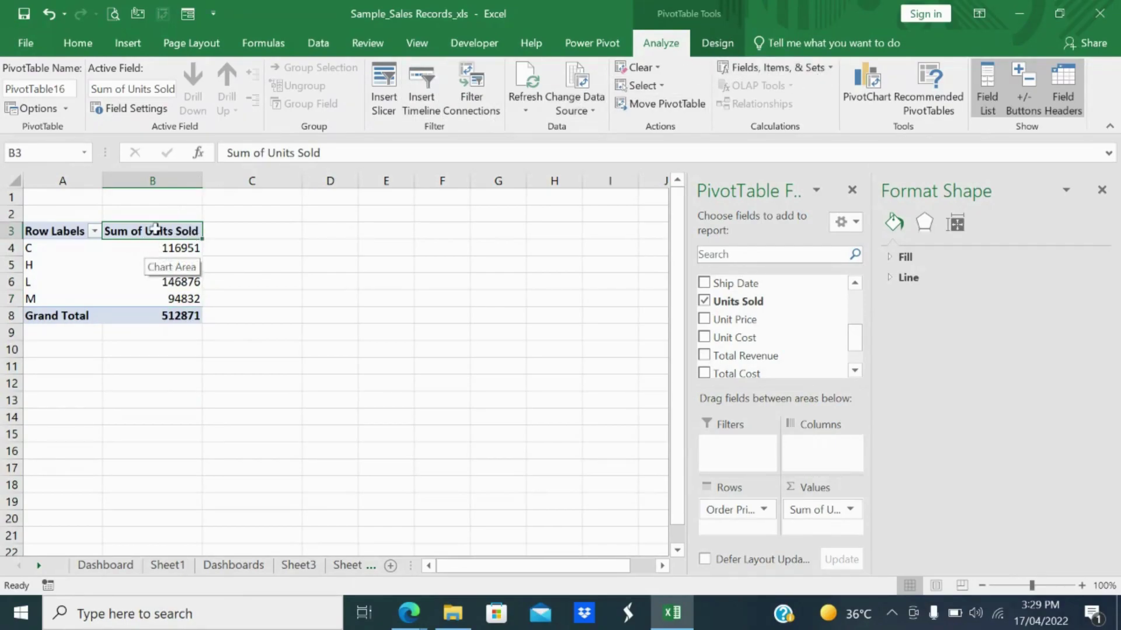
{"action": "left_click", "coordinate": [844, 100]}
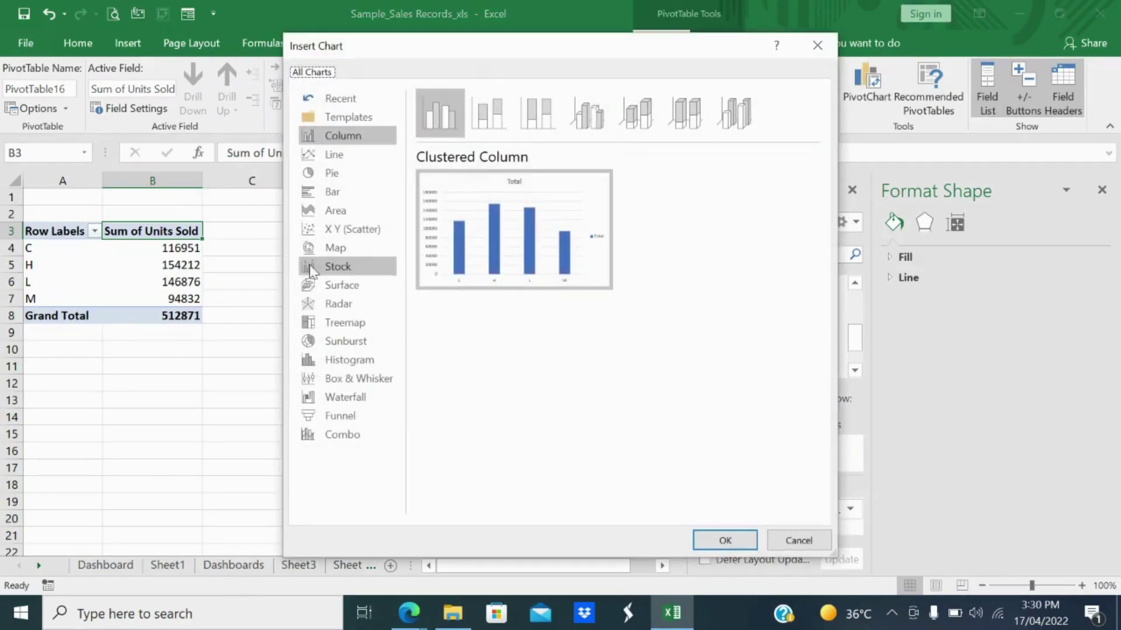
{"action": "left_click", "coordinate": [343, 196]}
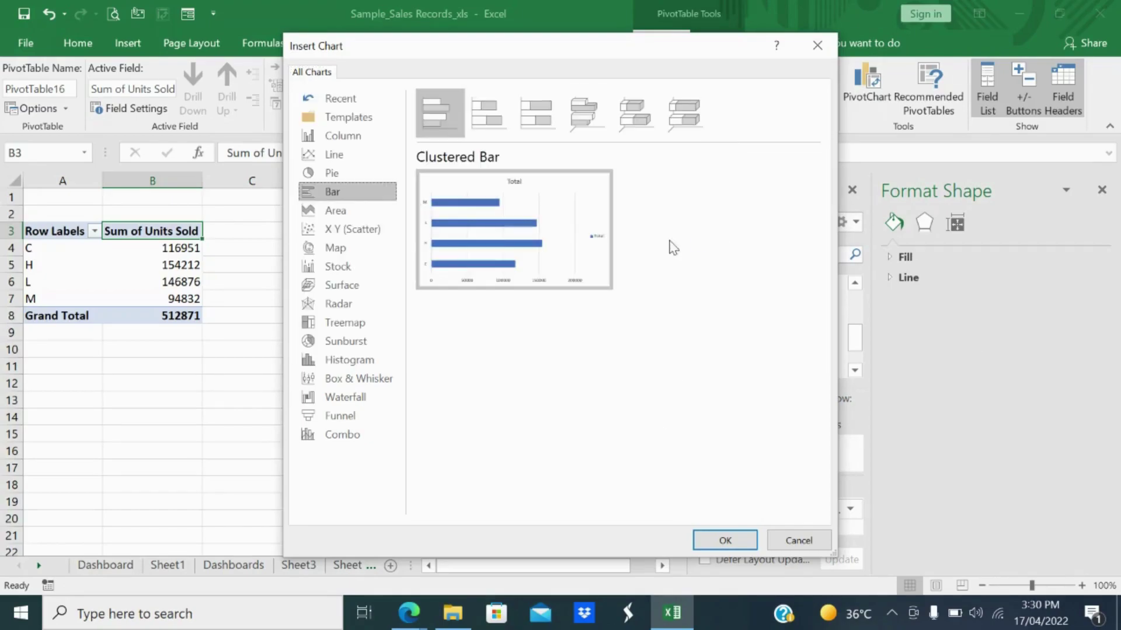
{"action": "left_click", "coordinate": [715, 534]}
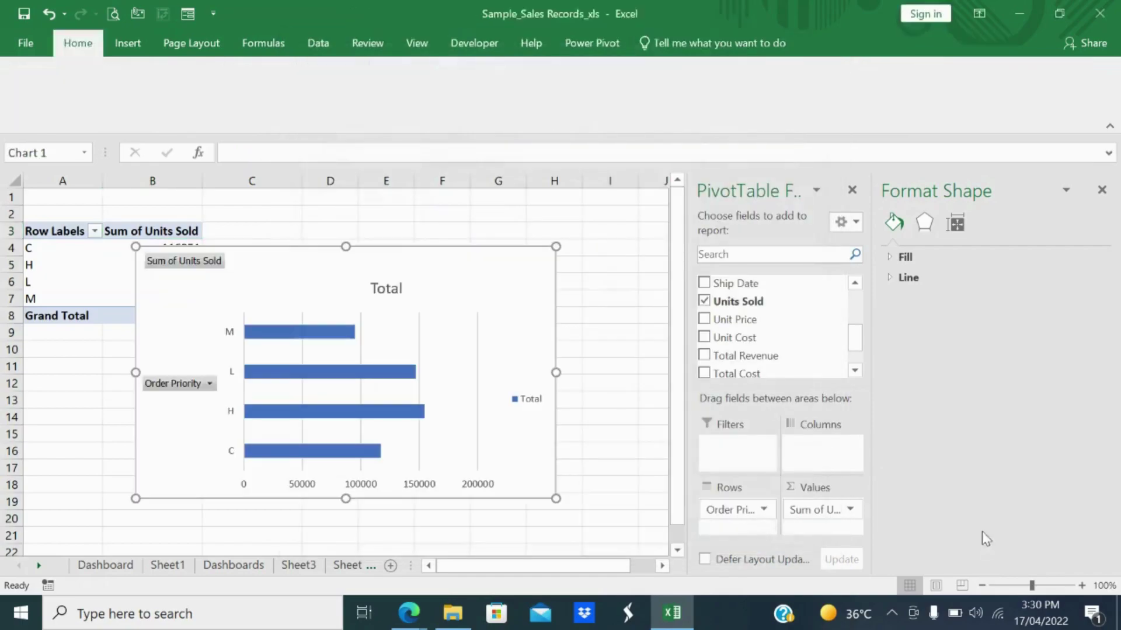
- Copy the new bar chart and paste it at cell I18 of the Dashboards sheet, beside the Channelwise Profit chart
{"action": "right_click", "coordinate": [493, 269]}
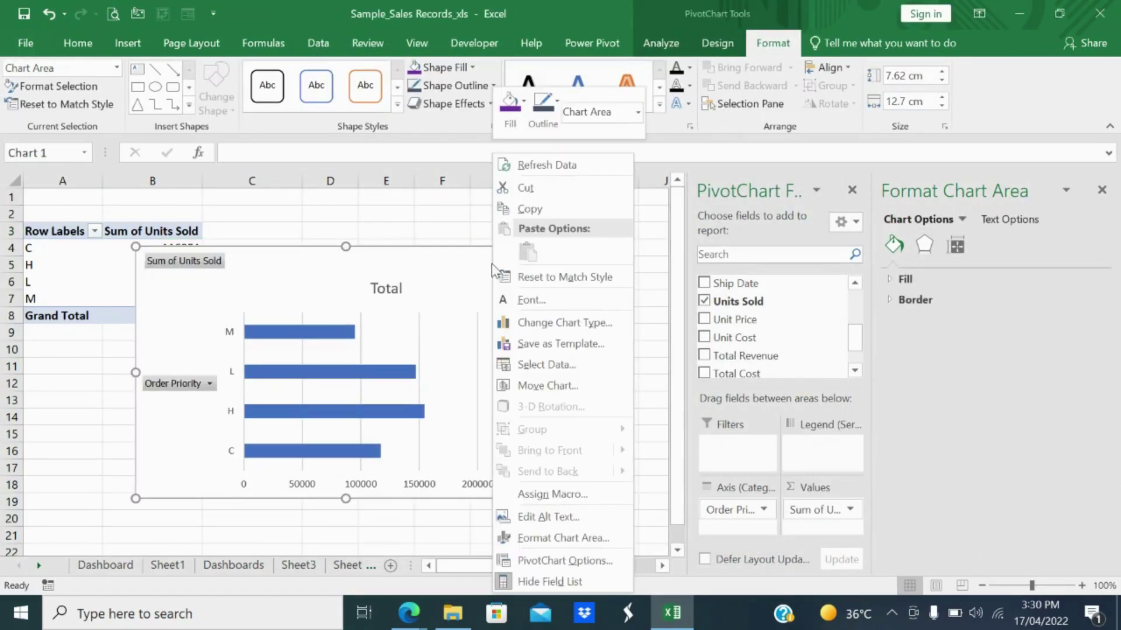
{"action": "left_click", "coordinate": [532, 209]}
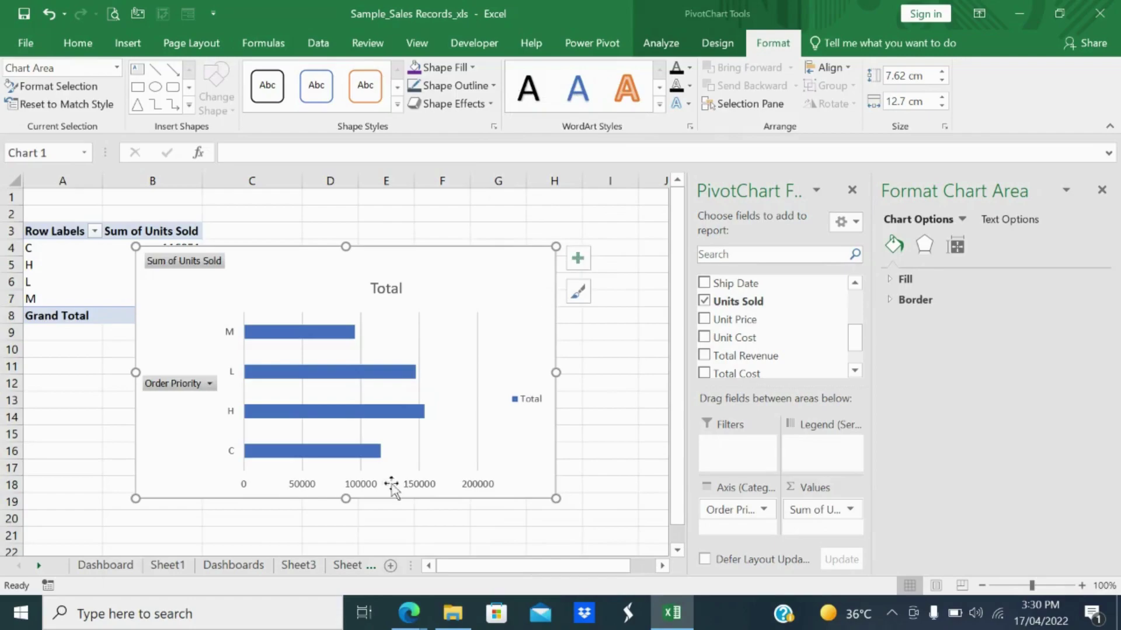
{"action": "left_click", "coordinate": [232, 565]}
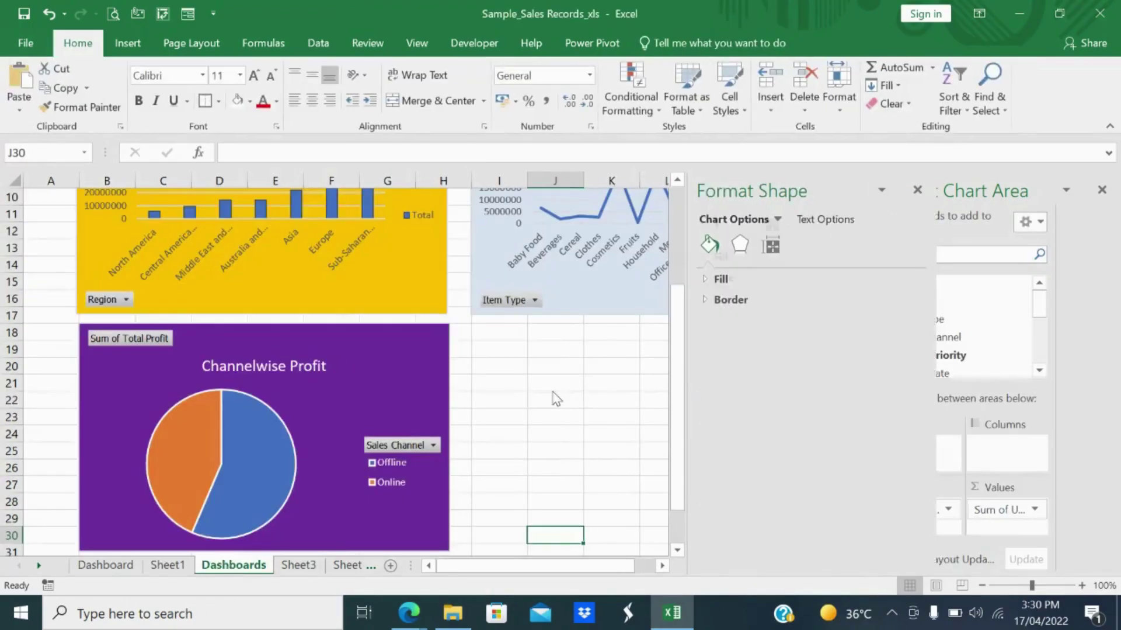
{"action": "left_click", "coordinate": [494, 333]}
{"action": "key", "text": "ctrl+v"}
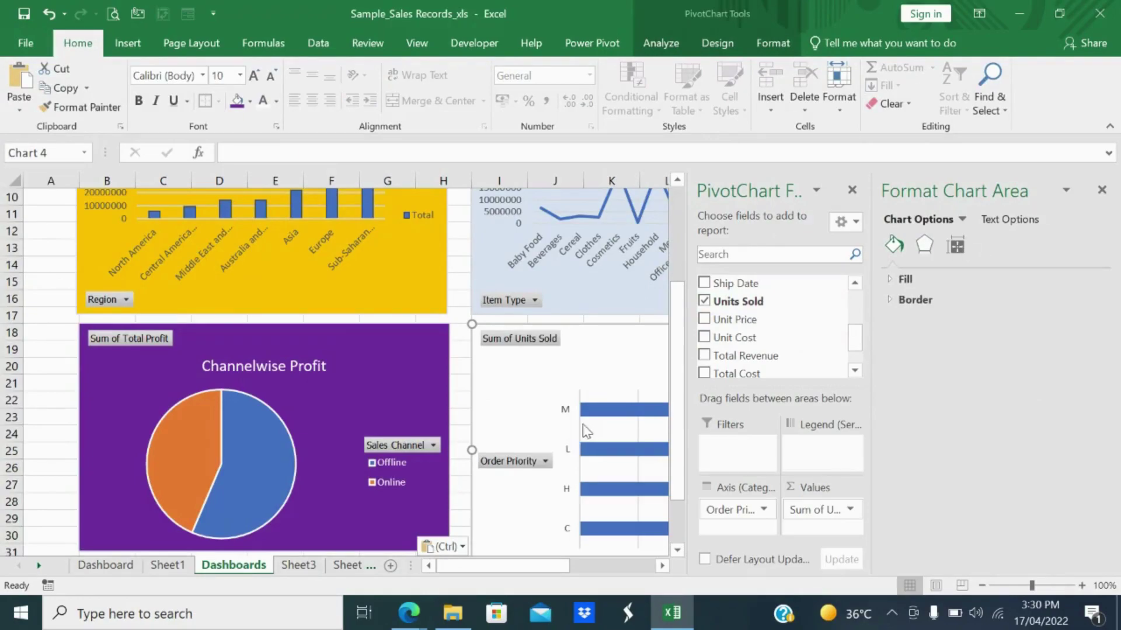
- Hide the PivotChart field list and change the pasted bar chart's title to "No of Units Sold"
{"action": "right_click", "coordinate": [617, 345]}
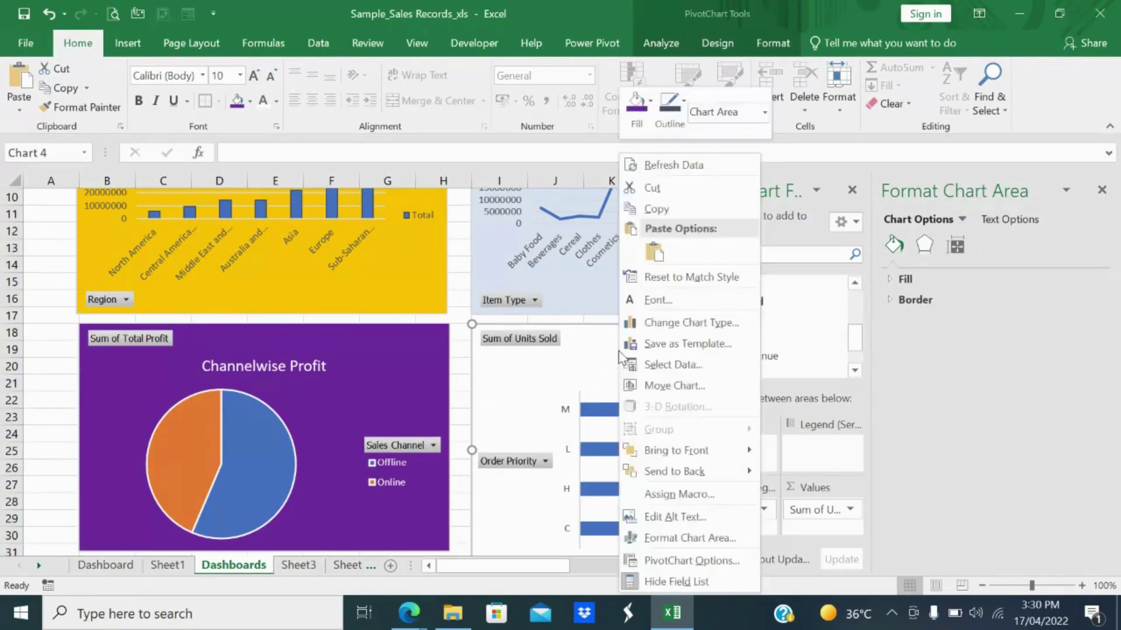
{"action": "left_click", "coordinate": [663, 584]}
{"action": "left_click", "coordinate": [723, 368]}
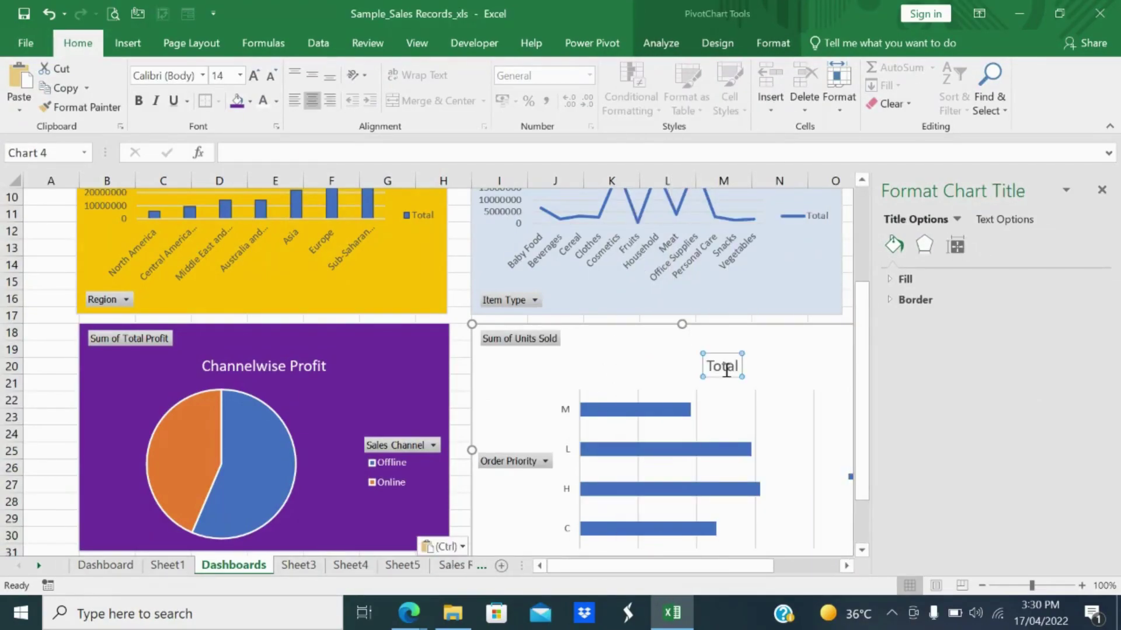
{"action": "double_click", "coordinate": [723, 368]}
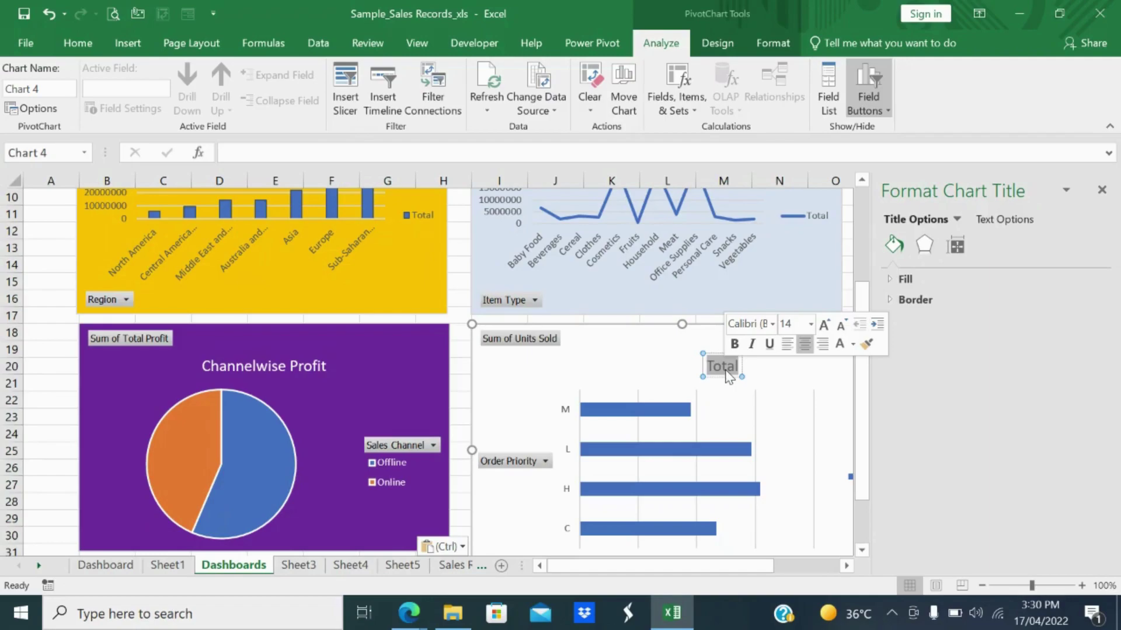
{"action": "type", "text": "N"}
{"action": "type", "text": "o"}
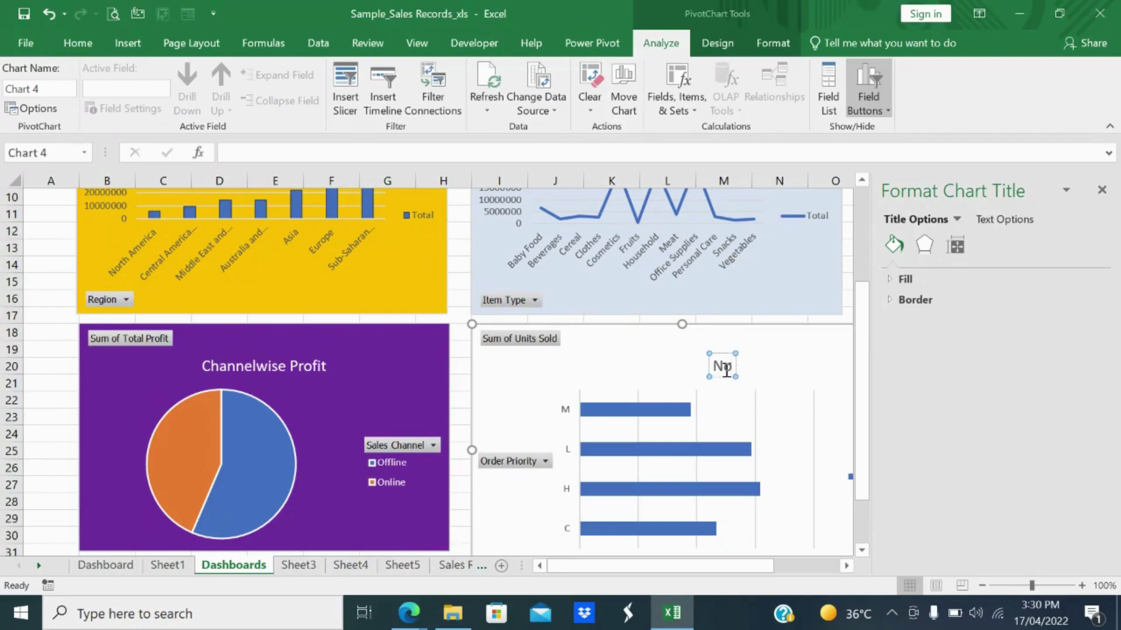
{"action": "type", "text": " of"}
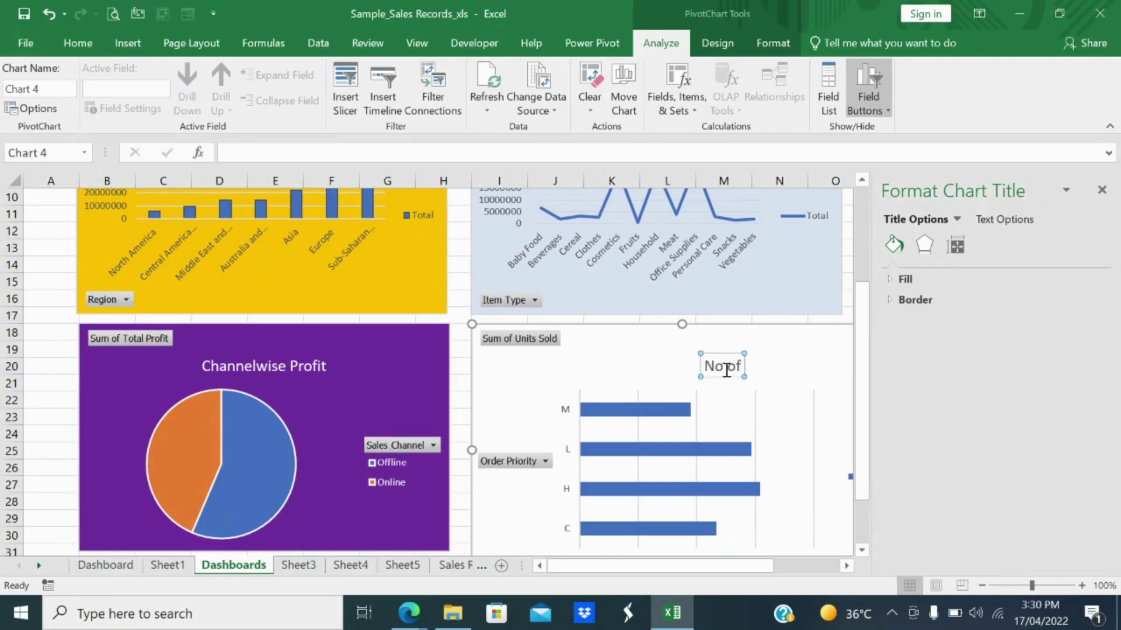
{"action": "type", "text": " Units S"}
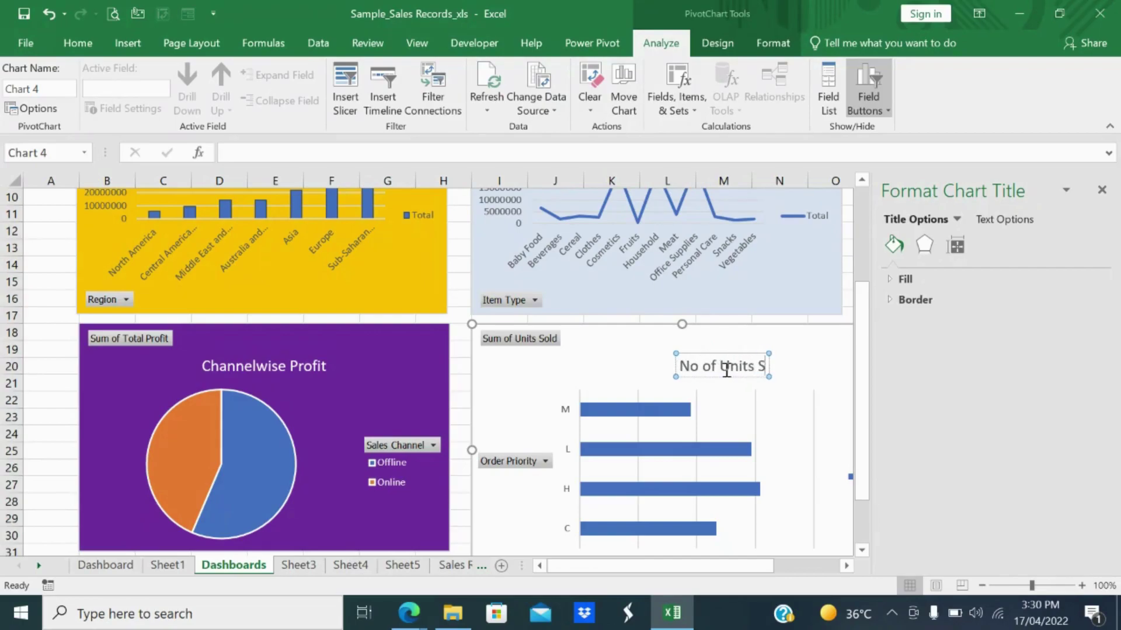
{"action": "type", "text": "OLD"}
{"action": "key", "text": "BackSpace"}
{"action": "key", "text": "BackSpace"}
{"action": "key", "text": "BackSpace"}
{"action": "type", "text": "old"}
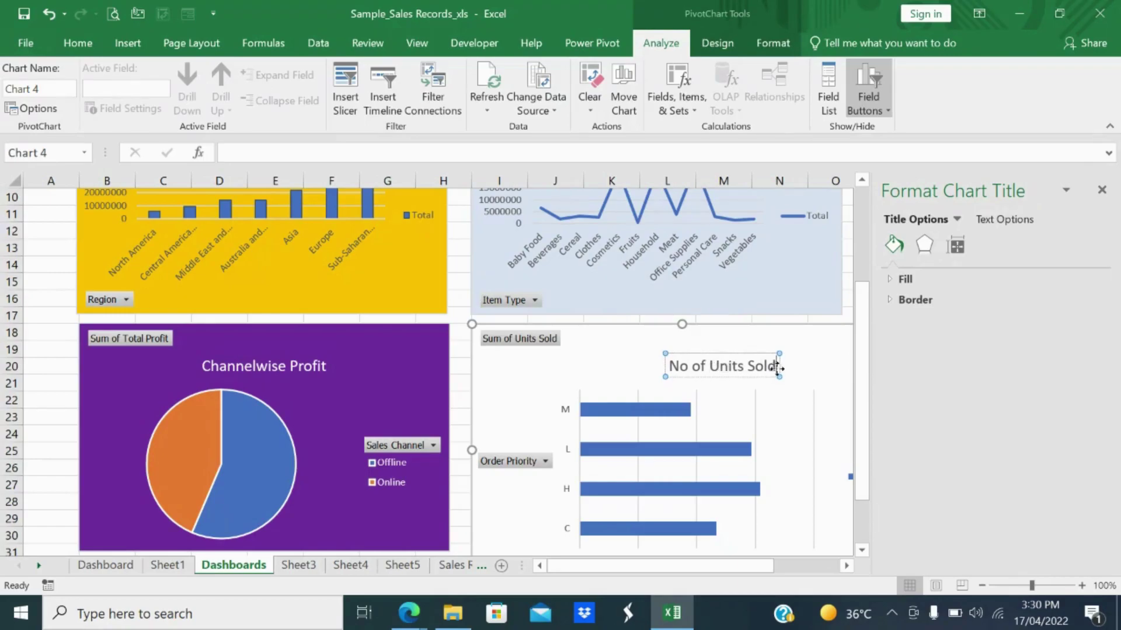
- Fill the chart area of the No of Units Sold chart with a darker blue theme colour
{"action": "left_click", "coordinate": [582, 344]}
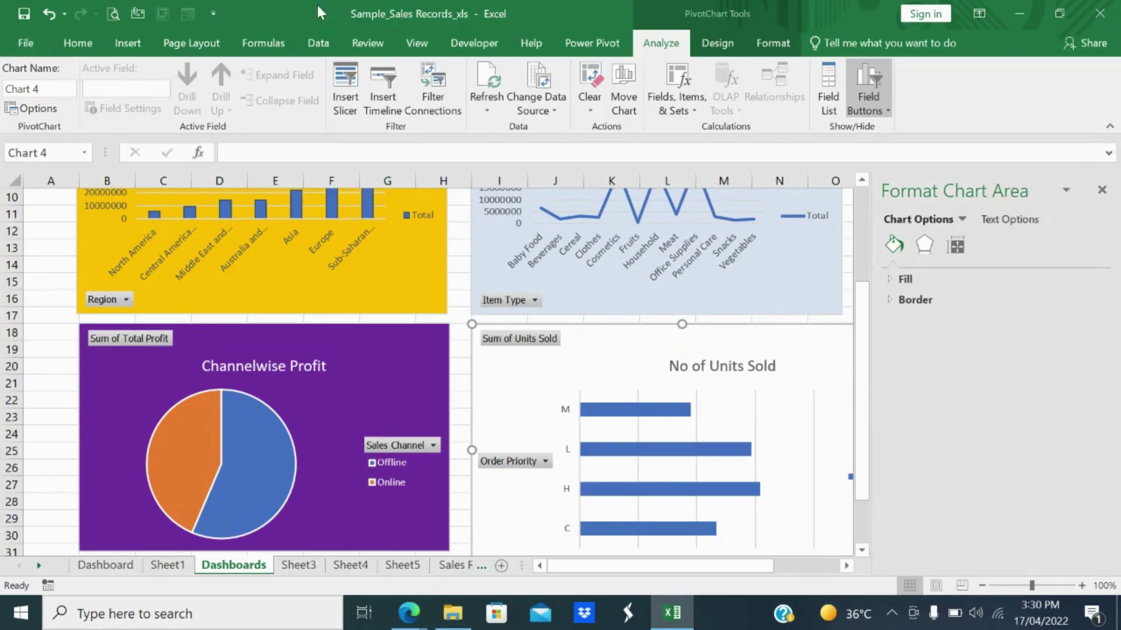
{"action": "left_click", "coordinate": [77, 43]}
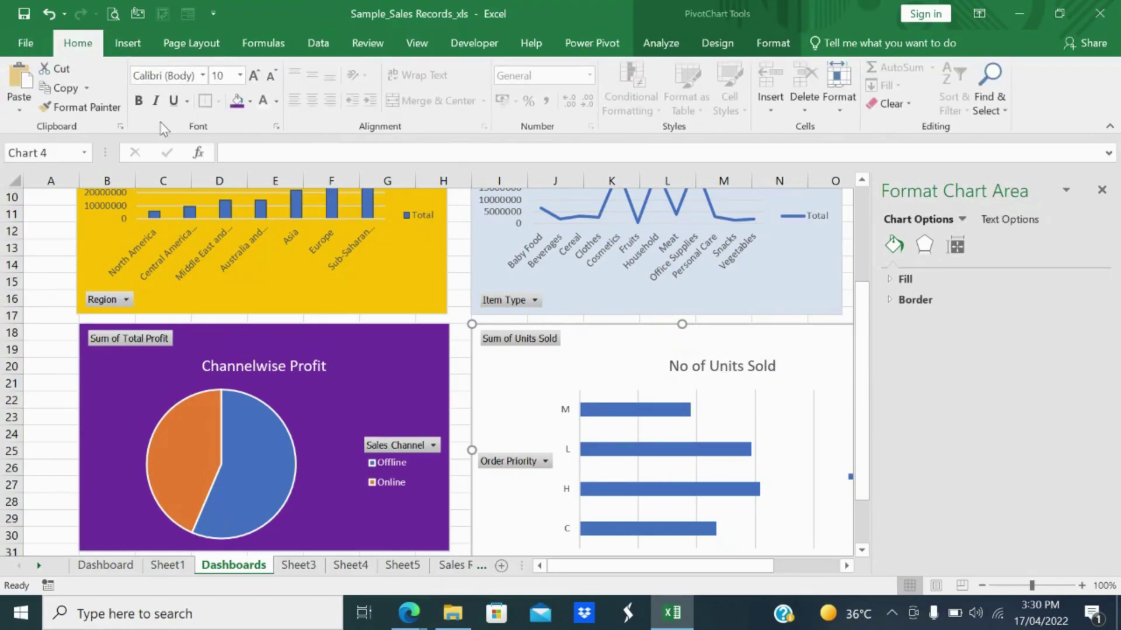
{"action": "left_click", "coordinate": [249, 102]}
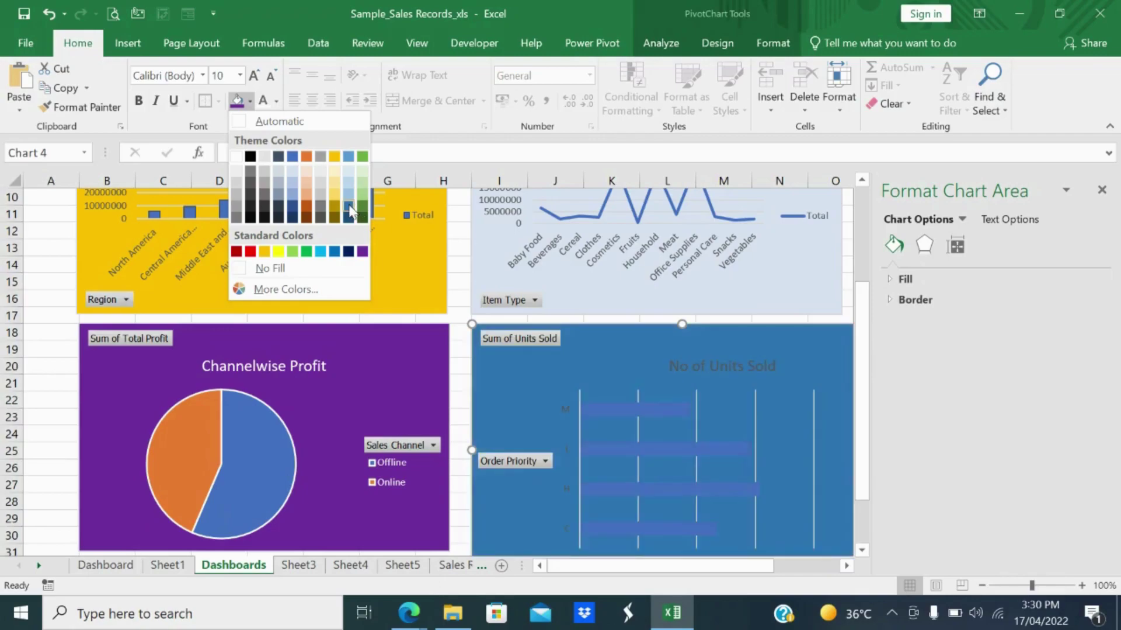
{"action": "left_click", "coordinate": [349, 207]}
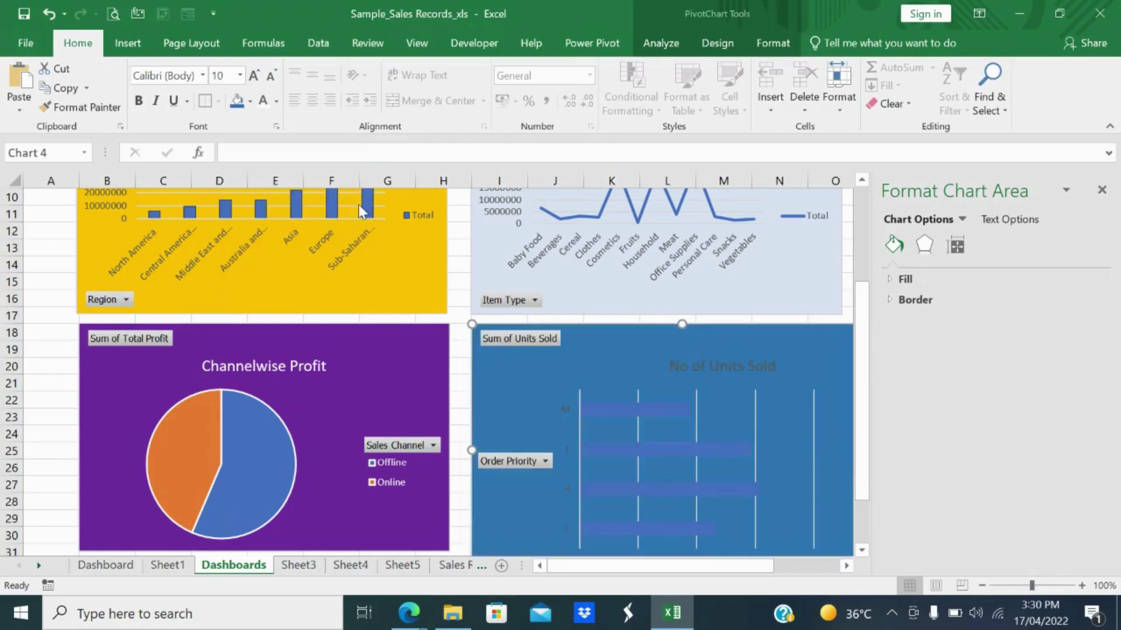
- Fill the bars of the No of Units Sold chart with white, after trying the dark blue standard colour
{"action": "left_click", "coordinate": [634, 410]}
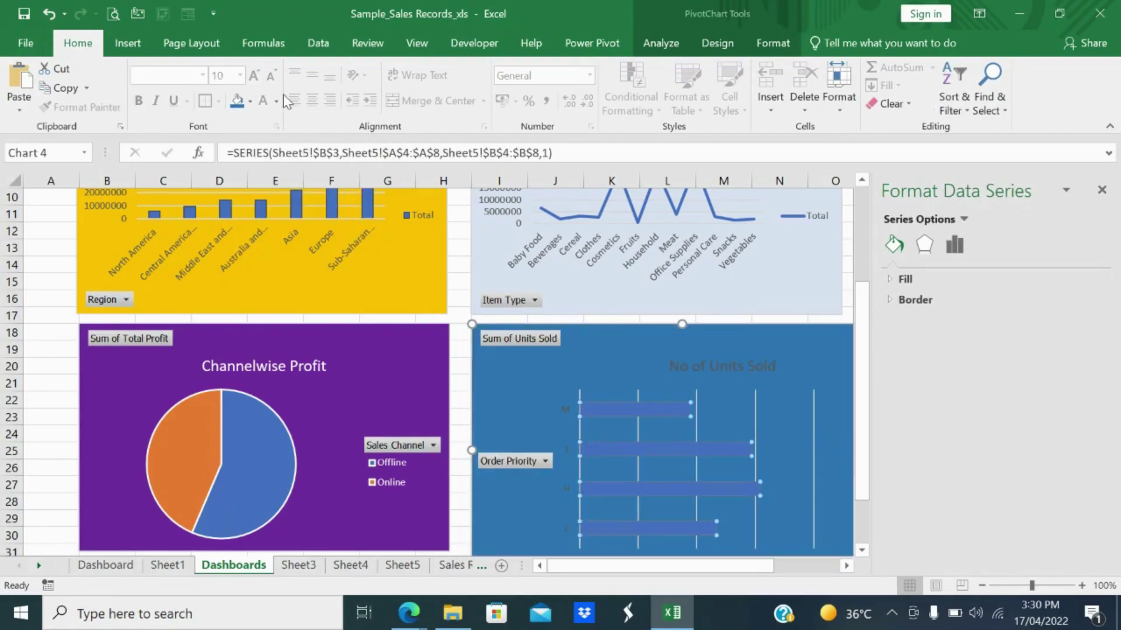
{"action": "left_click", "coordinate": [249, 102]}
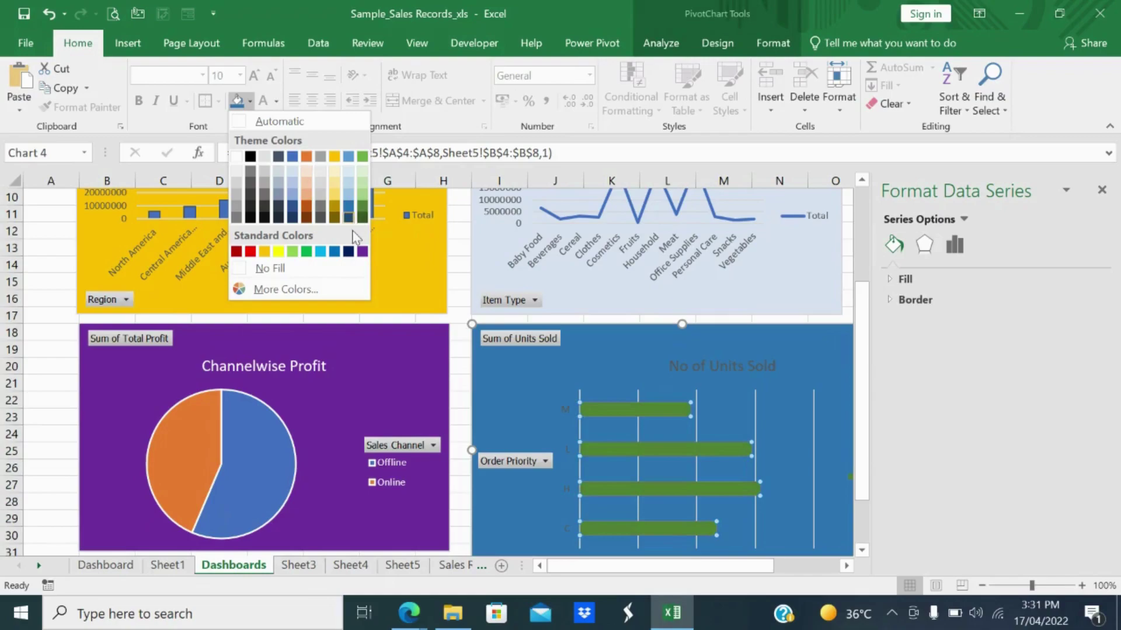
{"action": "left_click", "coordinate": [349, 251]}
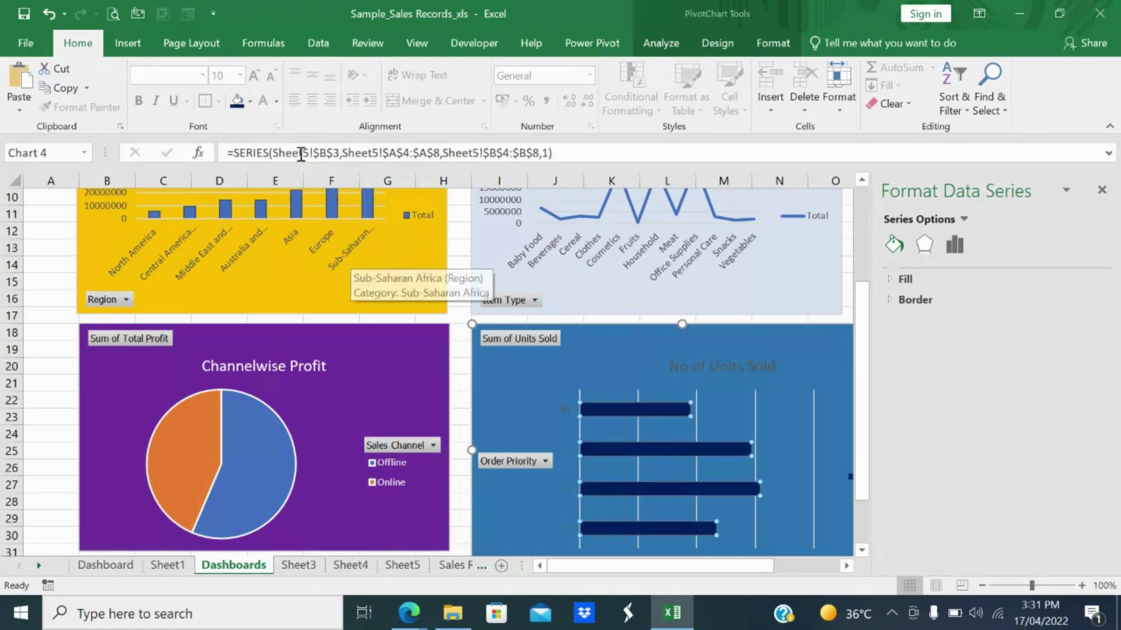
{"action": "left_click", "coordinate": [250, 101]}
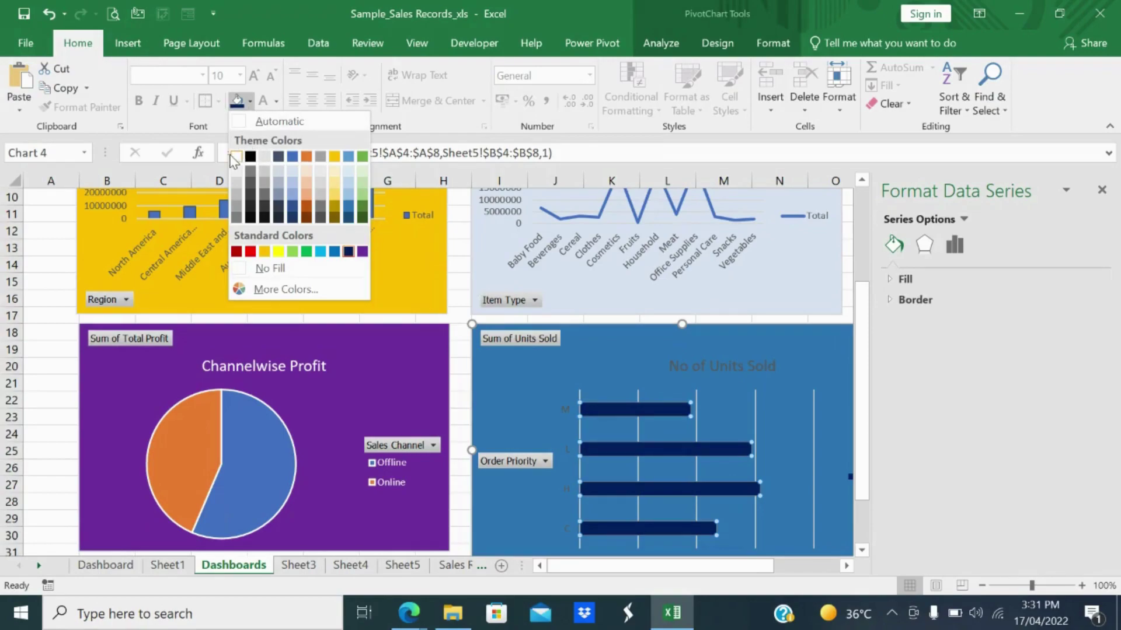
{"action": "left_click", "coordinate": [236, 157]}
- Reduce the height of the No of Units Sold chart to 6.9 cm
{"action": "scroll", "coordinate": [686, 365], "scroll_direction": "down", "scroll_amount": 2}
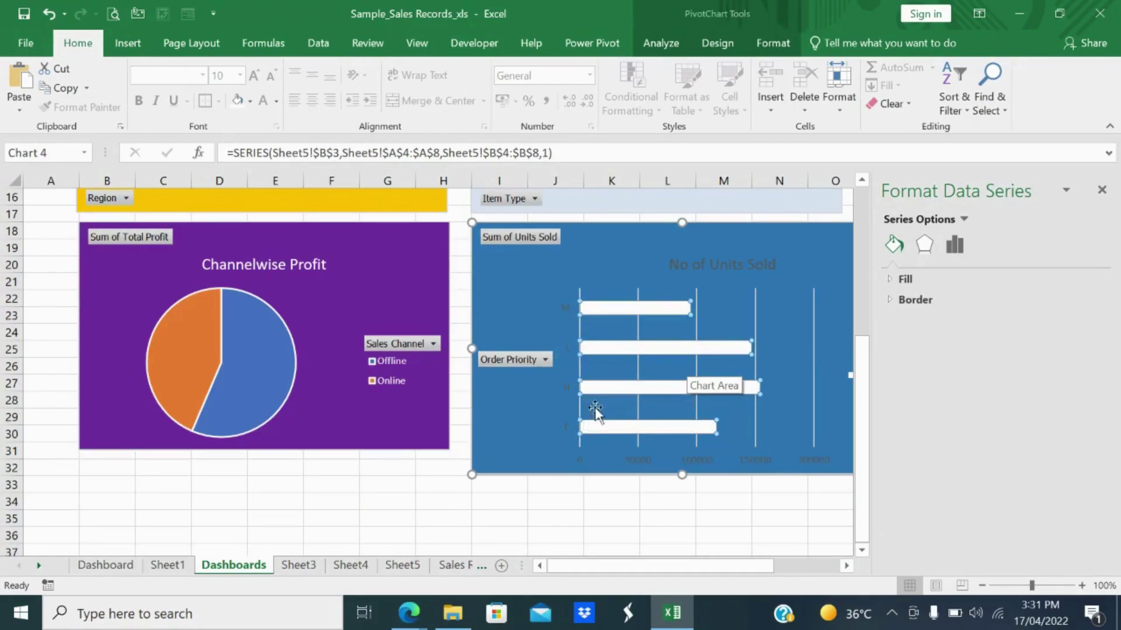
{"action": "left_click", "coordinate": [561, 431]}
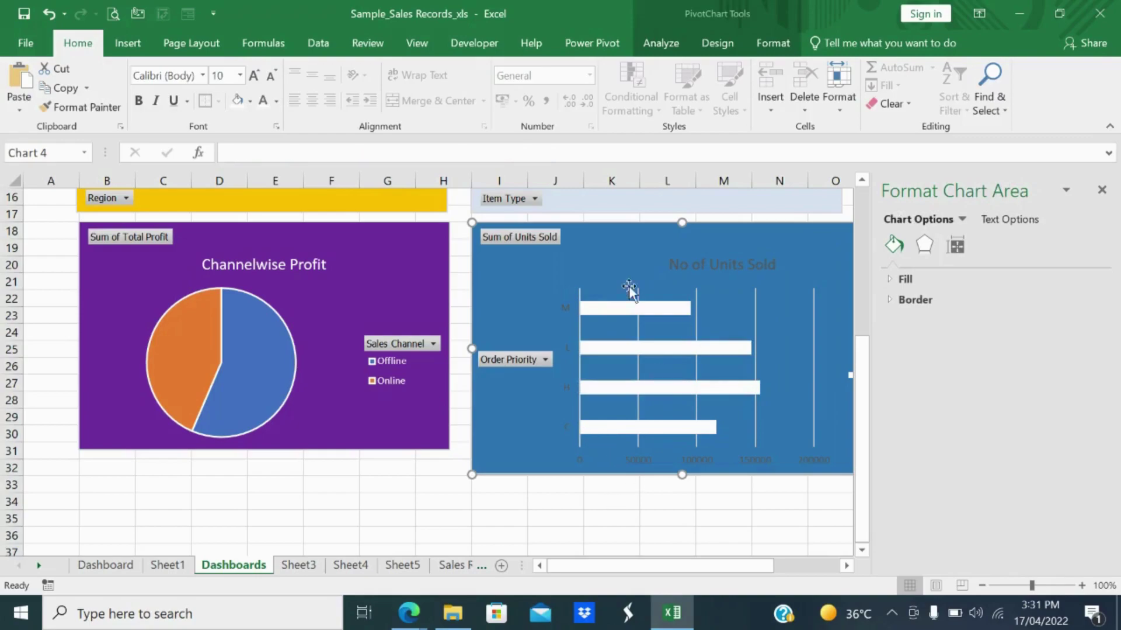
{"action": "left_click", "coordinate": [791, 52]}
{"action": "left_click", "coordinate": [943, 81]}
{"action": "left_click", "coordinate": [943, 81]}
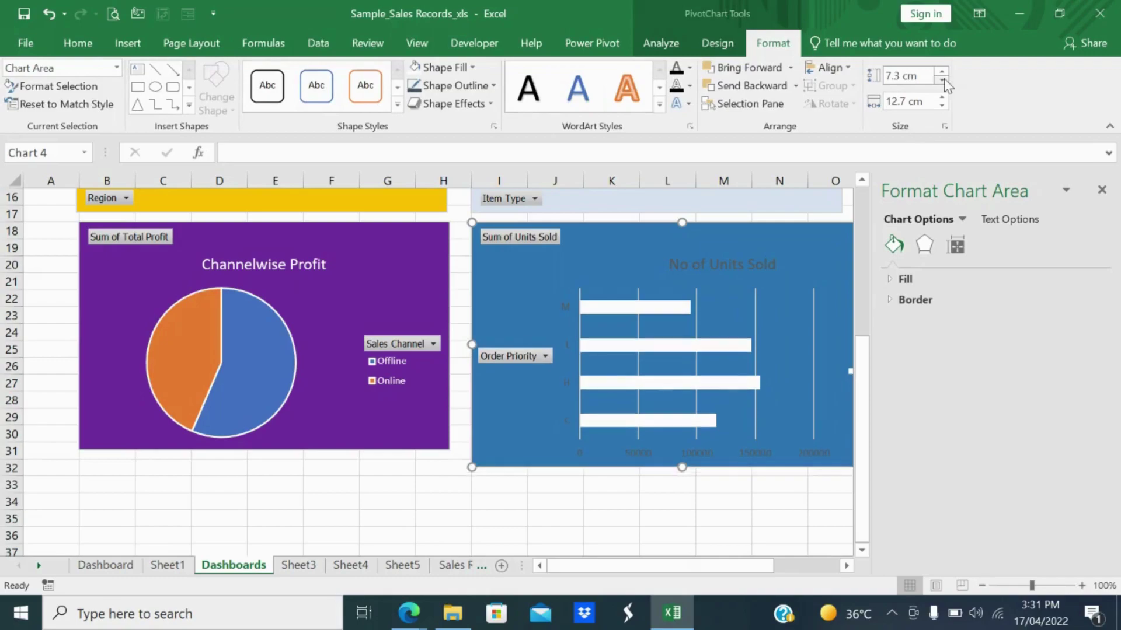
{"action": "left_click", "coordinate": [942, 81]}
{"action": "left_click", "coordinate": [943, 81]}
{"action": "left_click", "coordinate": [943, 81]}
{"action": "left_click", "coordinate": [943, 81]}
{"action": "left_click", "coordinate": [943, 81]}
- Reduce the width of the No of Units Sold chart to 11.2 cm
{"action": "left_click", "coordinate": [942, 105]}
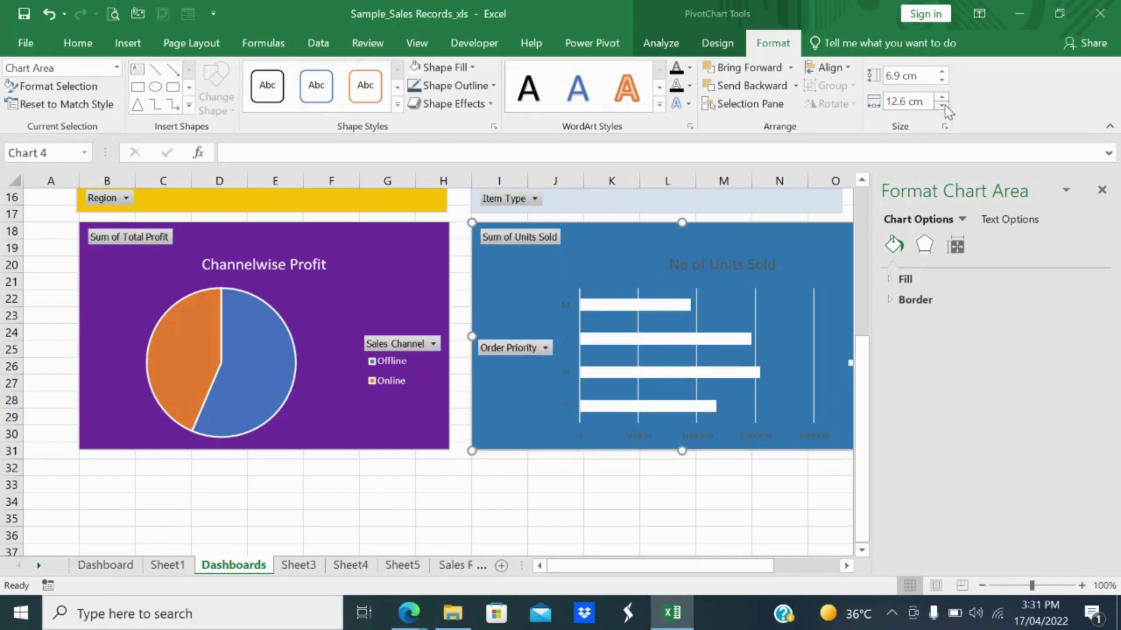
{"action": "left_click", "coordinate": [942, 105]}
{"action": "left_click", "coordinate": [942, 106]}
{"action": "left_click", "coordinate": [942, 106]}
{"action": "left_click", "coordinate": [942, 106]}
{"action": "left_click", "coordinate": [942, 106]}
{"action": "left_click", "coordinate": [942, 106]}
{"action": "left_click", "coordinate": [942, 105]}
{"action": "left_click", "coordinate": [942, 106]}
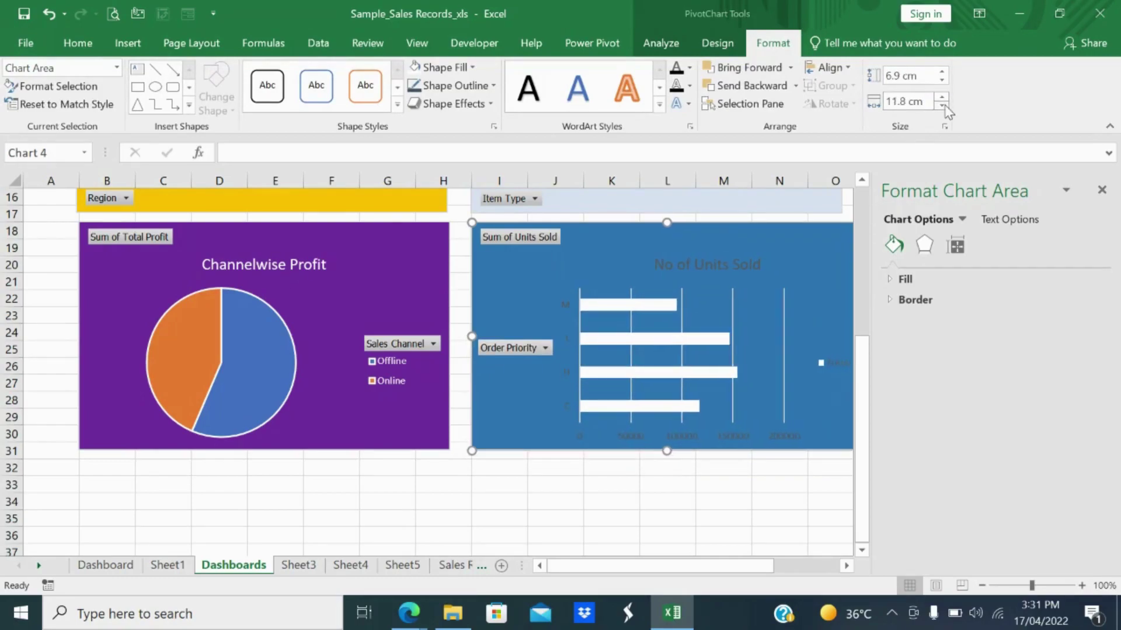
{"action": "left_click", "coordinate": [942, 106]}
{"action": "left_click", "coordinate": [942, 105]}
{"action": "left_click", "coordinate": [942, 106]}
{"action": "left_click", "coordinate": [942, 106]}
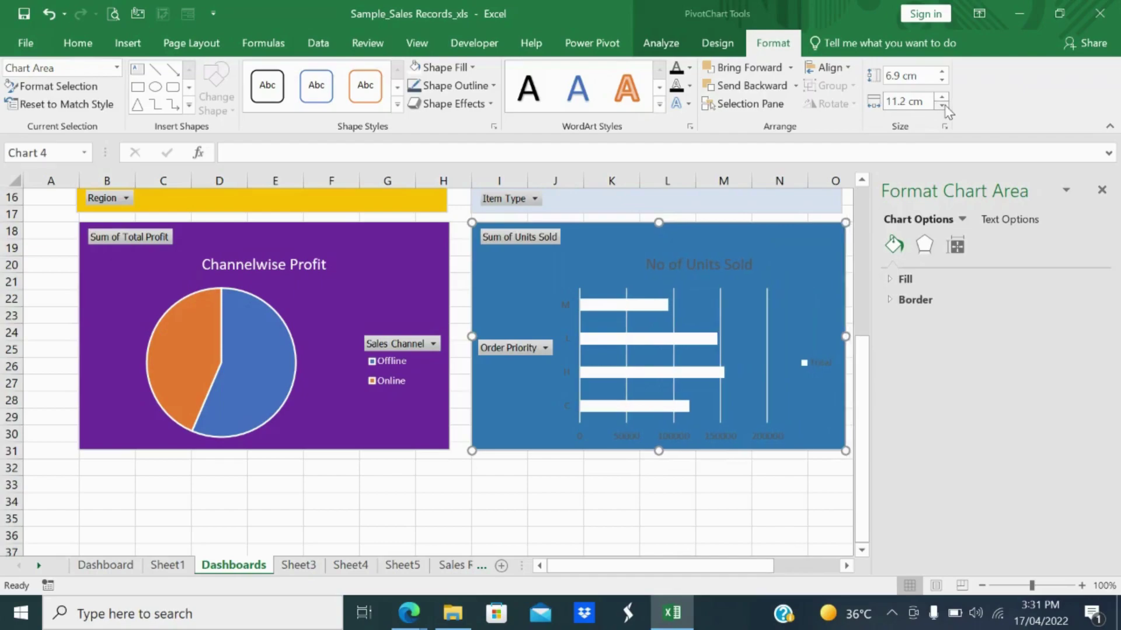
{"action": "left_click", "coordinate": [942, 106]}
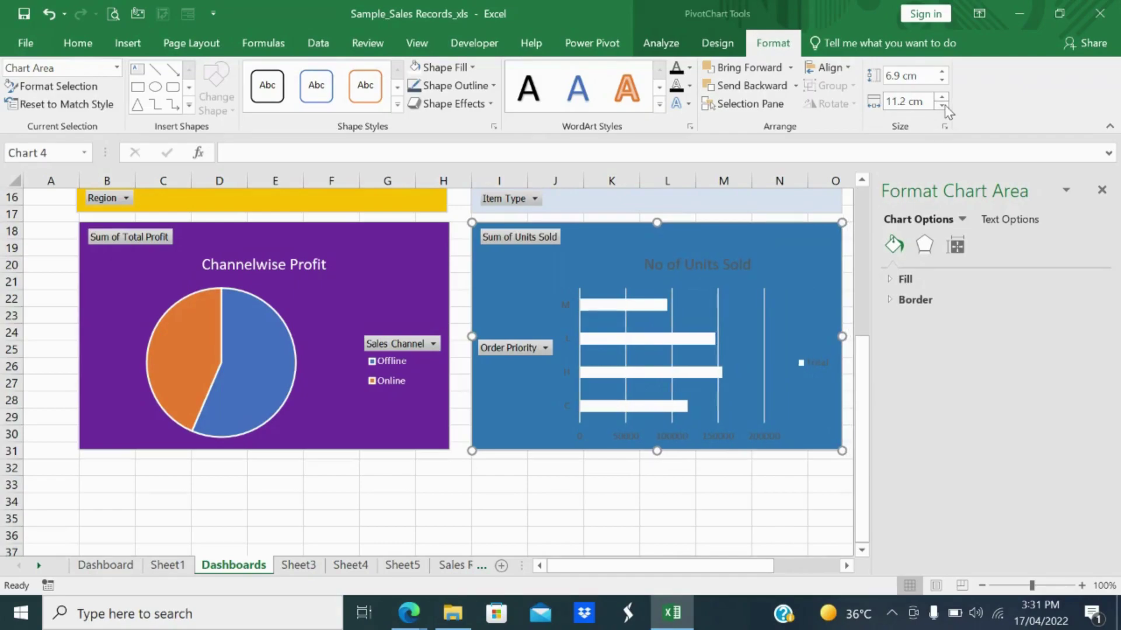
- Close the chart formatting pane and review the layout of the four charts on the Dashboards sheet
{"action": "left_click", "coordinate": [1101, 191]}
{"action": "left_click", "coordinate": [633, 534]}
{"action": "scroll", "coordinate": [635, 537], "scroll_direction": "up", "scroll_amount": 3}
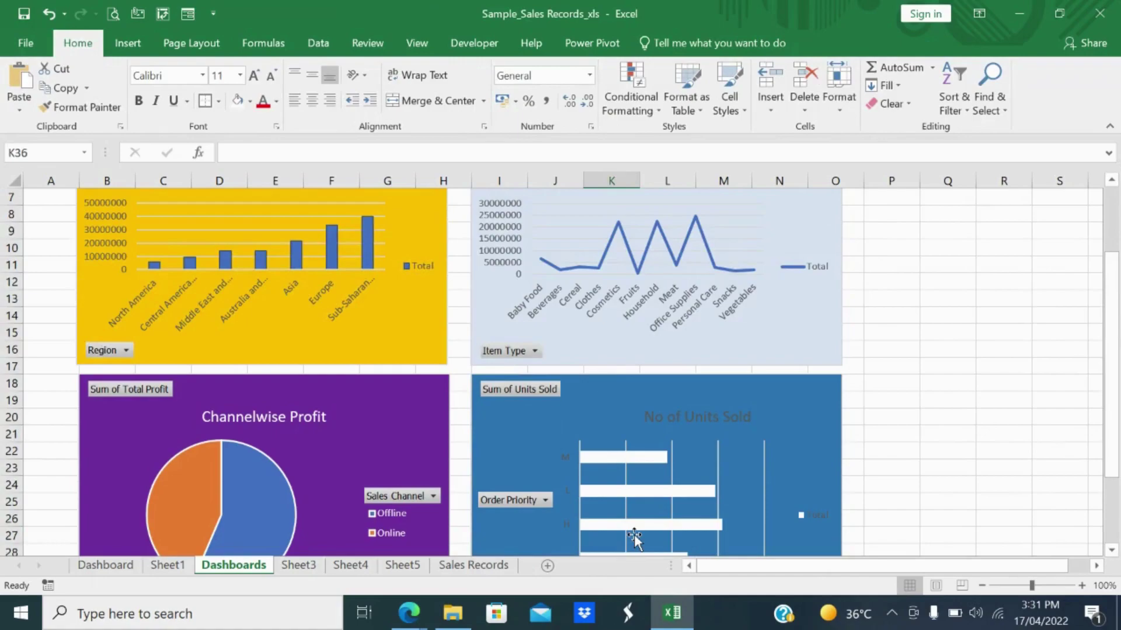
{"action": "scroll", "coordinate": [635, 537], "scroll_direction": "up", "scroll_amount": 2}
{"action": "scroll", "coordinate": [728, 443], "scroll_direction": "down", "scroll_amount": 1}
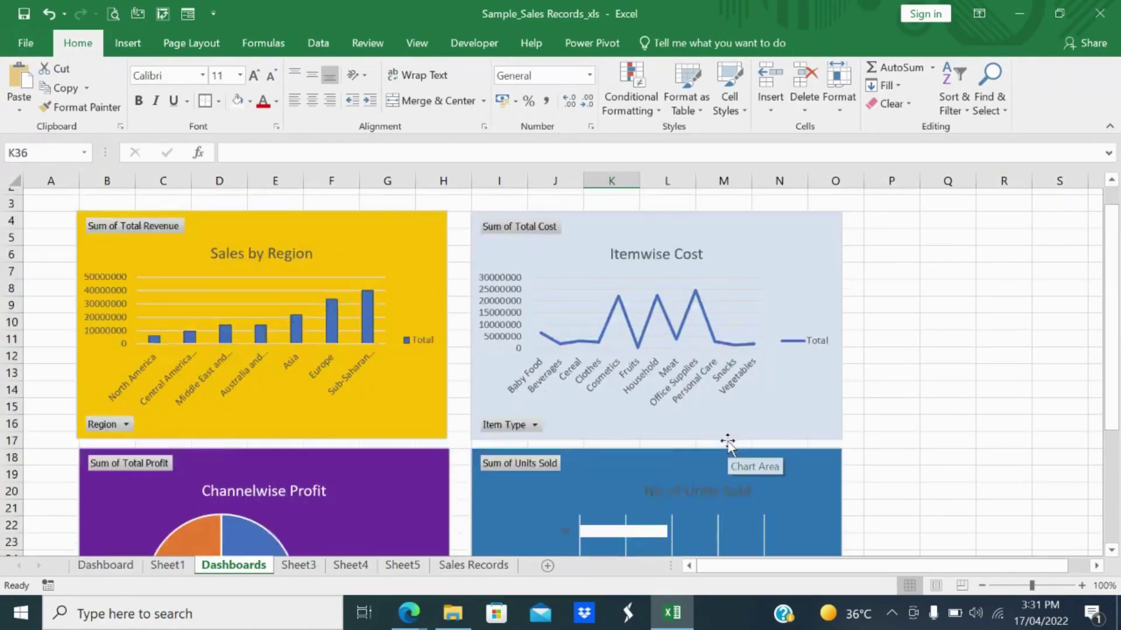
{"action": "scroll", "coordinate": [728, 444], "scroll_direction": "down", "scroll_amount": 3}
{"action": "scroll", "coordinate": [727, 444], "scroll_direction": "up", "scroll_amount": 2}
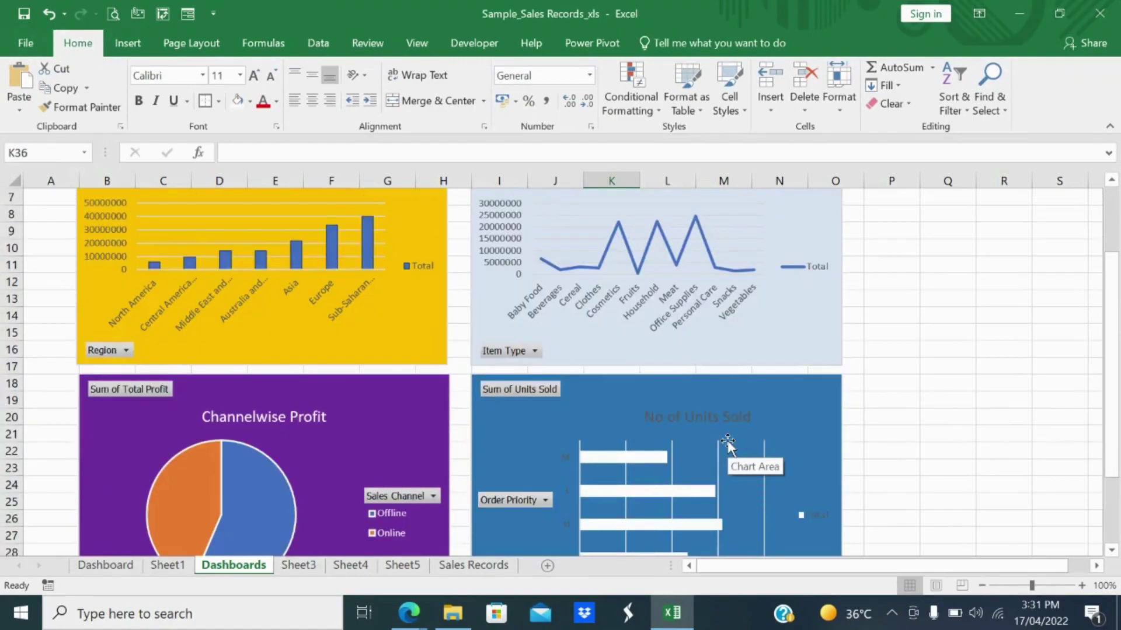
{"action": "scroll", "coordinate": [728, 445], "scroll_direction": "up", "scroll_amount": 2}
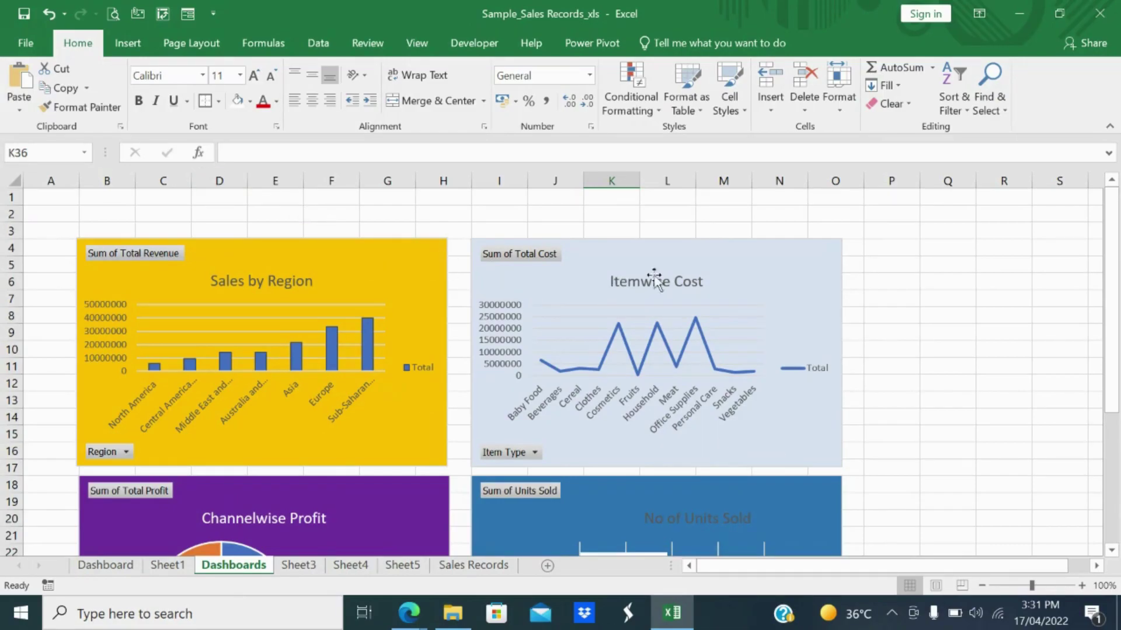
- Insert a Region slicer for the Itemwise Cost chart
{"action": "left_click", "coordinate": [734, 270]}
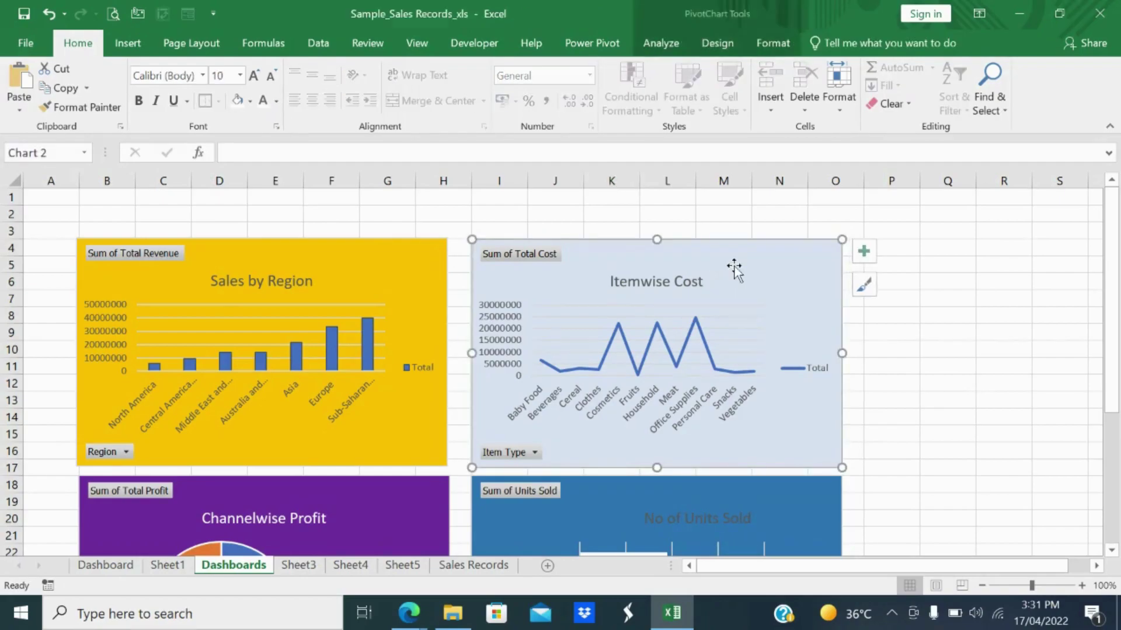
{"action": "left_click", "coordinate": [660, 42]}
{"action": "left_click", "coordinate": [355, 93]}
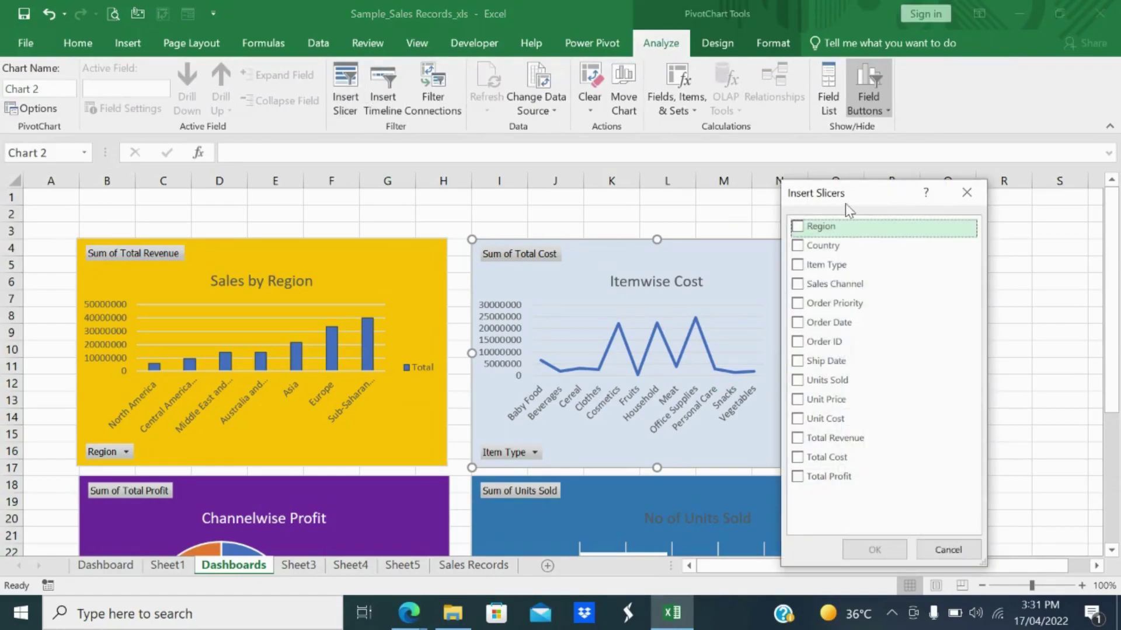
{"action": "left_click_drag", "start_coordinate": [867, 194], "coordinate": [976, 193]}
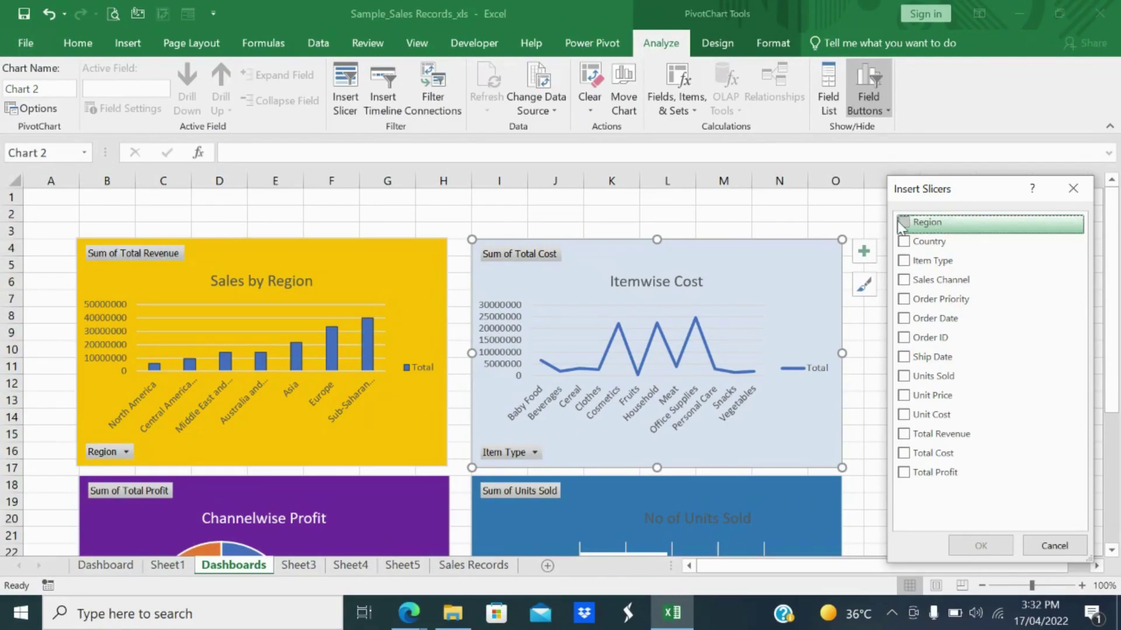
{"action": "left_click", "coordinate": [951, 222]}
{"action": "left_click", "coordinate": [974, 547]}
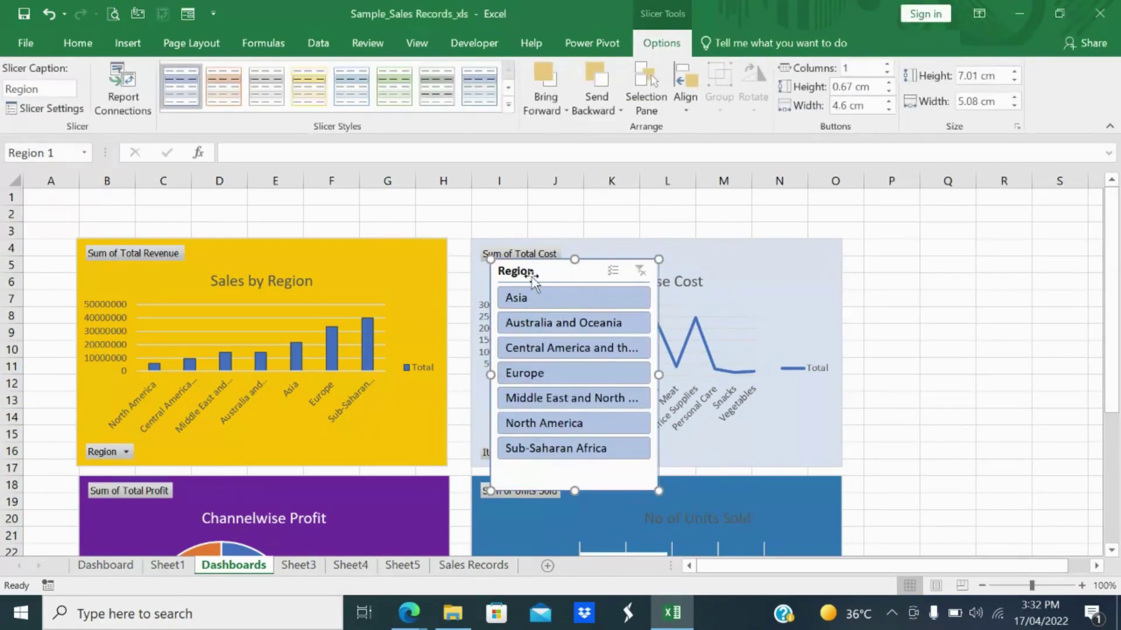
- Move the Region slicer beside the Itemwise Cost chart, starting at column P, and shorten it to about 6.2 cm high
{"action": "left_click_drag", "start_coordinate": [559, 267], "coordinate": [905, 256]}
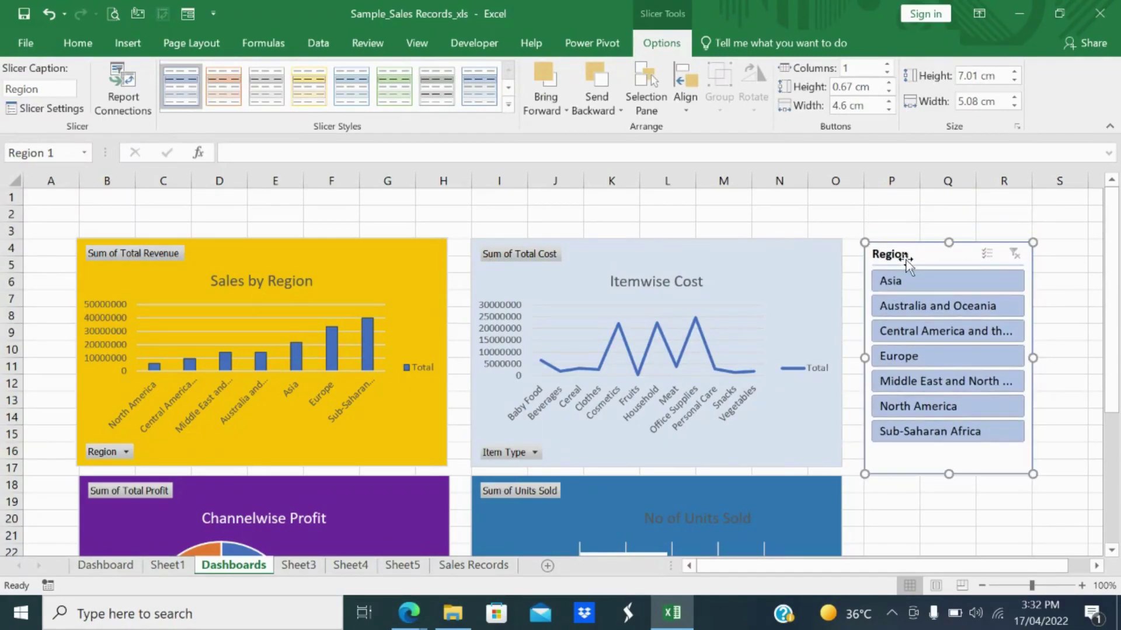
{"action": "left_click_drag", "start_coordinate": [951, 470], "coordinate": [949, 445]}
{"action": "left_click", "coordinate": [918, 482]}
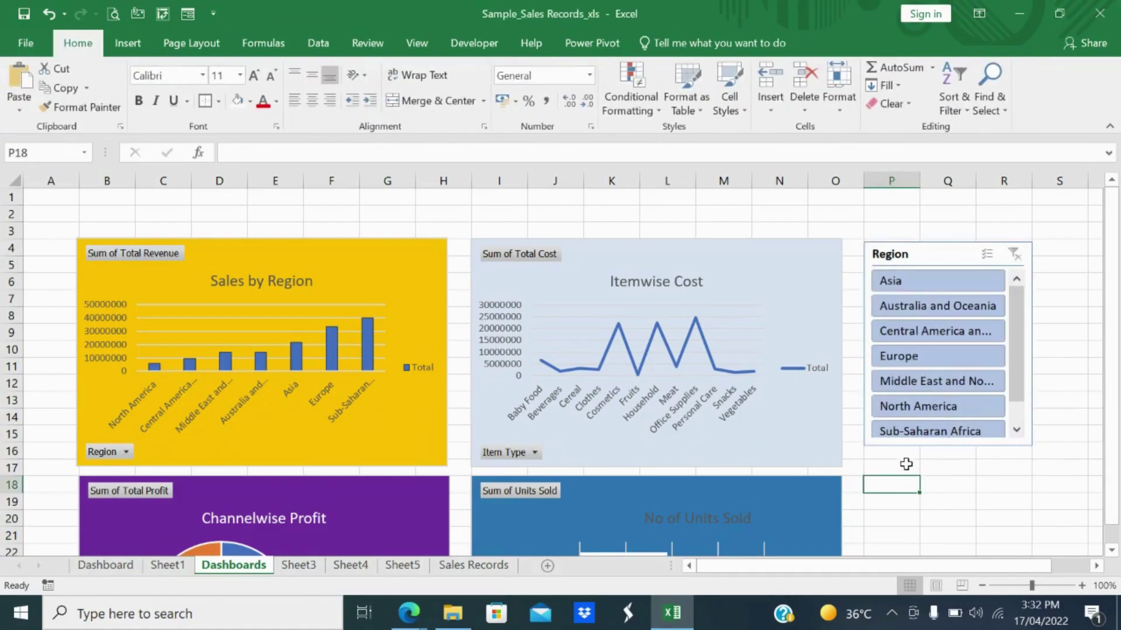
{"action": "left_click", "coordinate": [906, 464]}
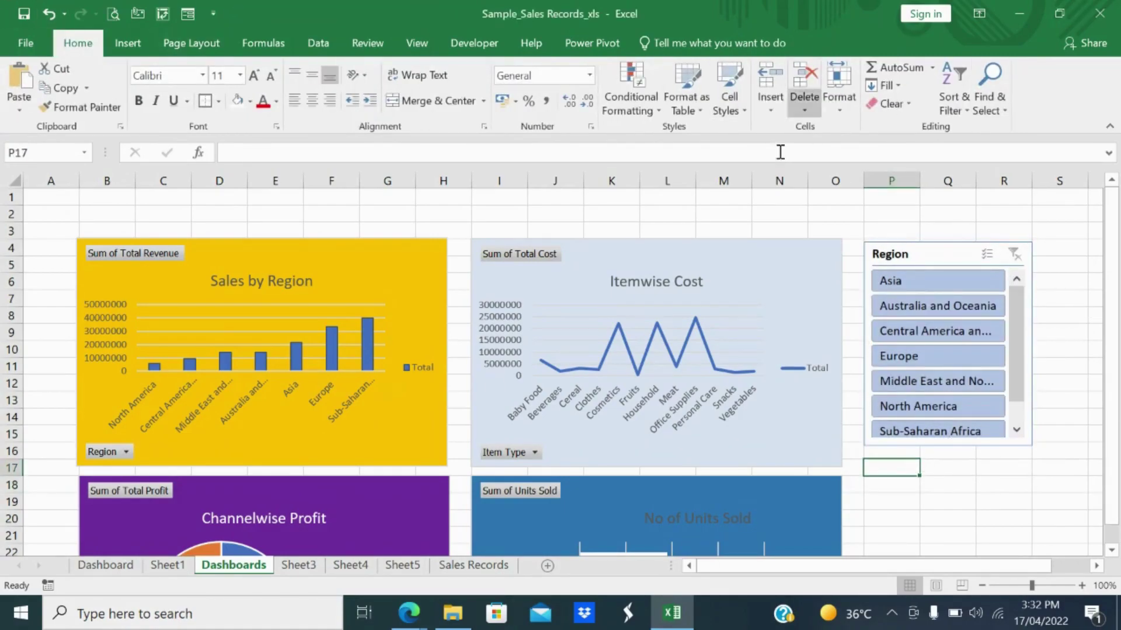
- Insert a Country slicer for the Itemwise Cost chart and place it directly below the Region slicer
{"action": "left_click", "coordinate": [786, 435]}
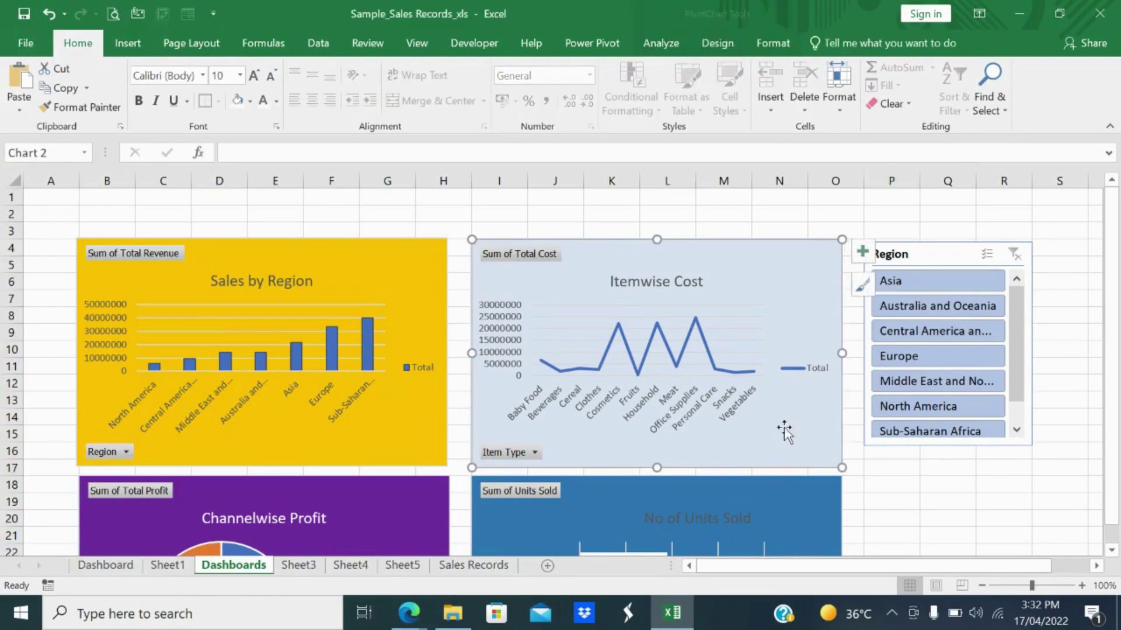
{"action": "left_click", "coordinate": [677, 51]}
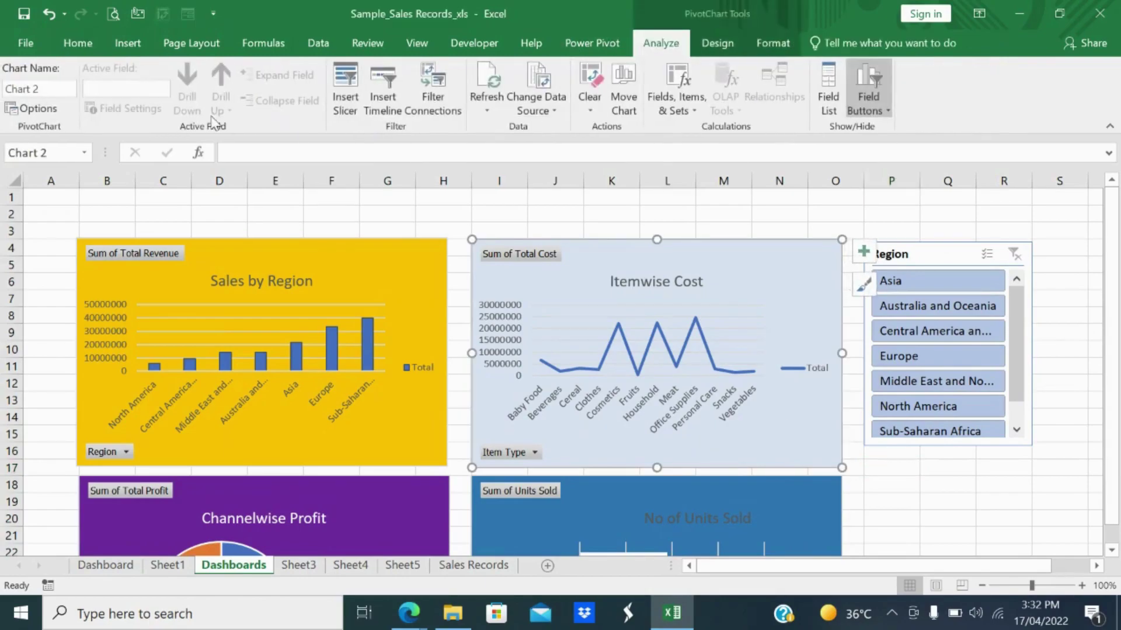
{"action": "left_click", "coordinate": [356, 74]}
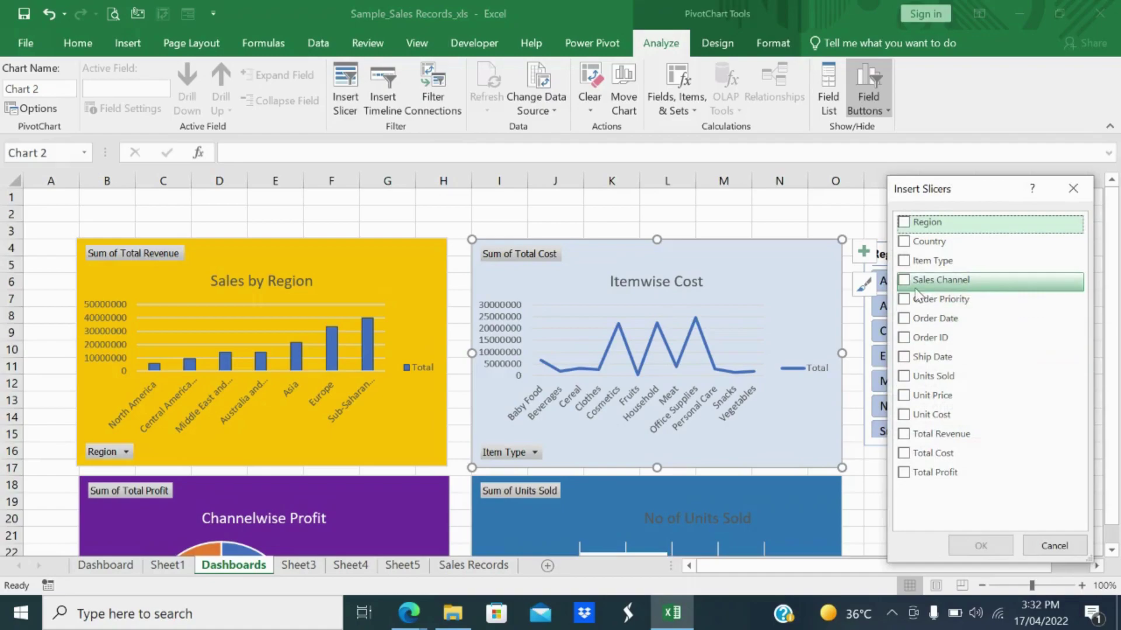
{"action": "left_click", "coordinate": [915, 248]}
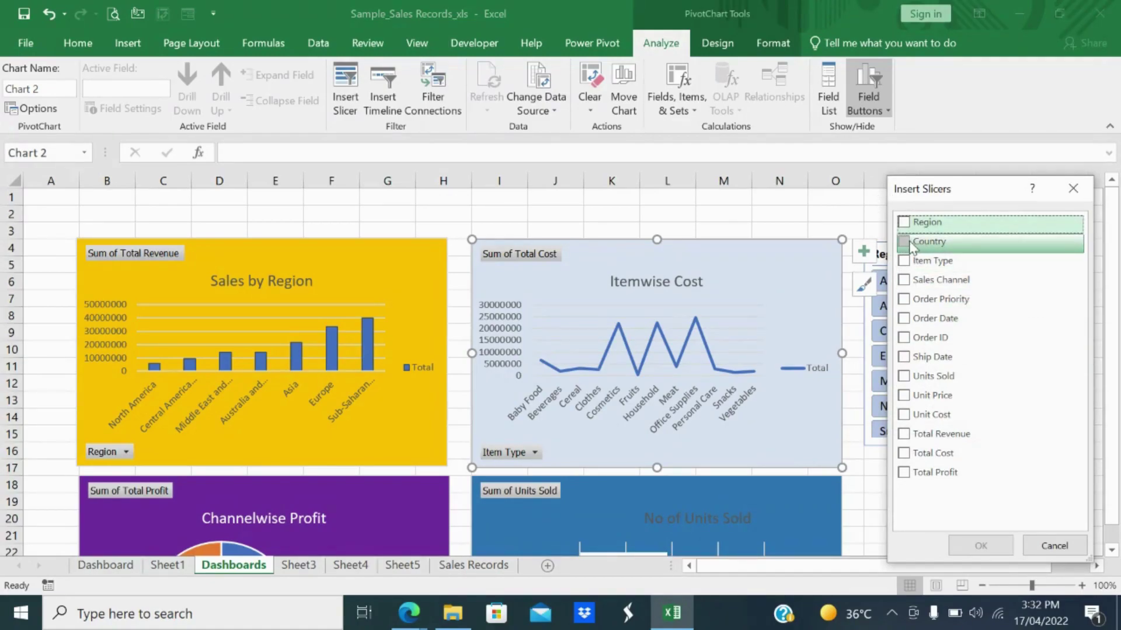
{"action": "left_click", "coordinate": [904, 358]}
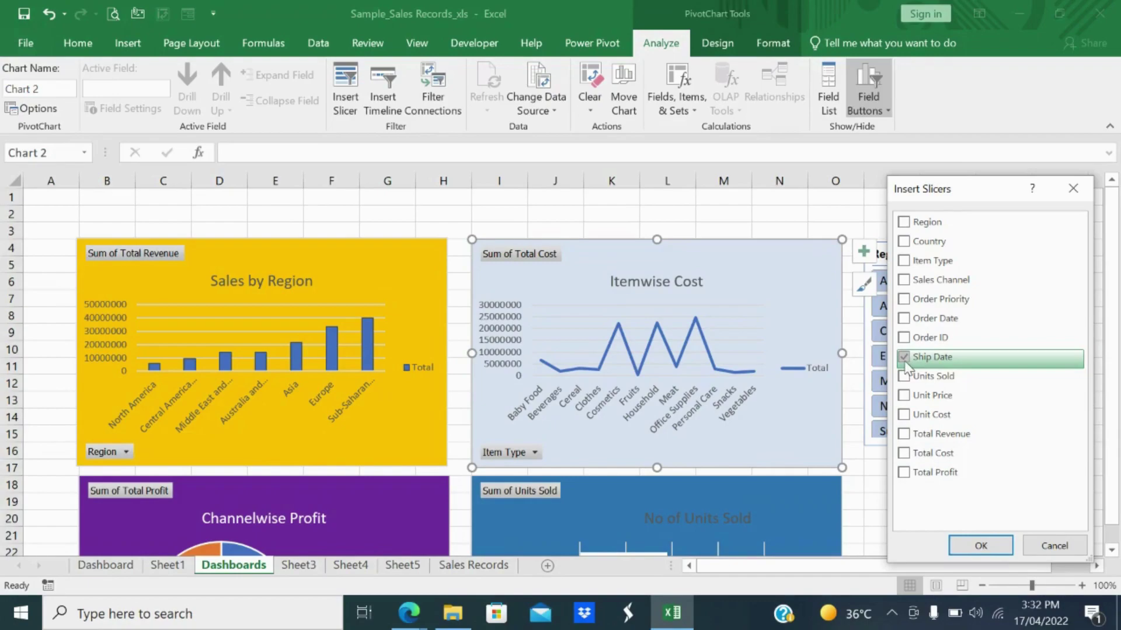
{"action": "left_click", "coordinate": [904, 359]}
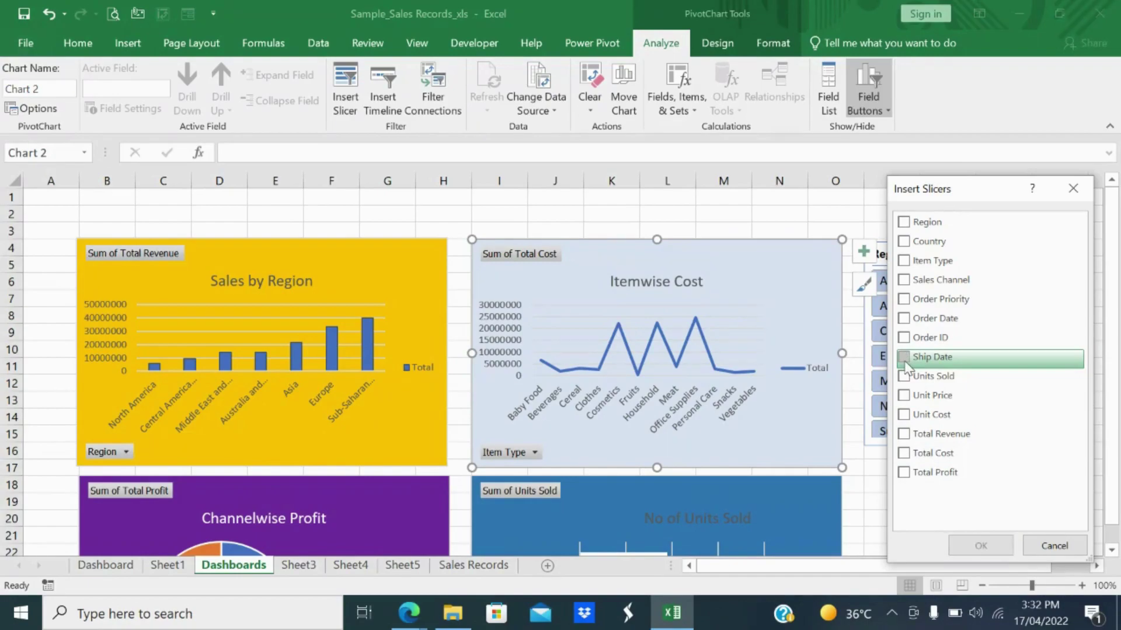
{"action": "left_click", "coordinate": [905, 243]}
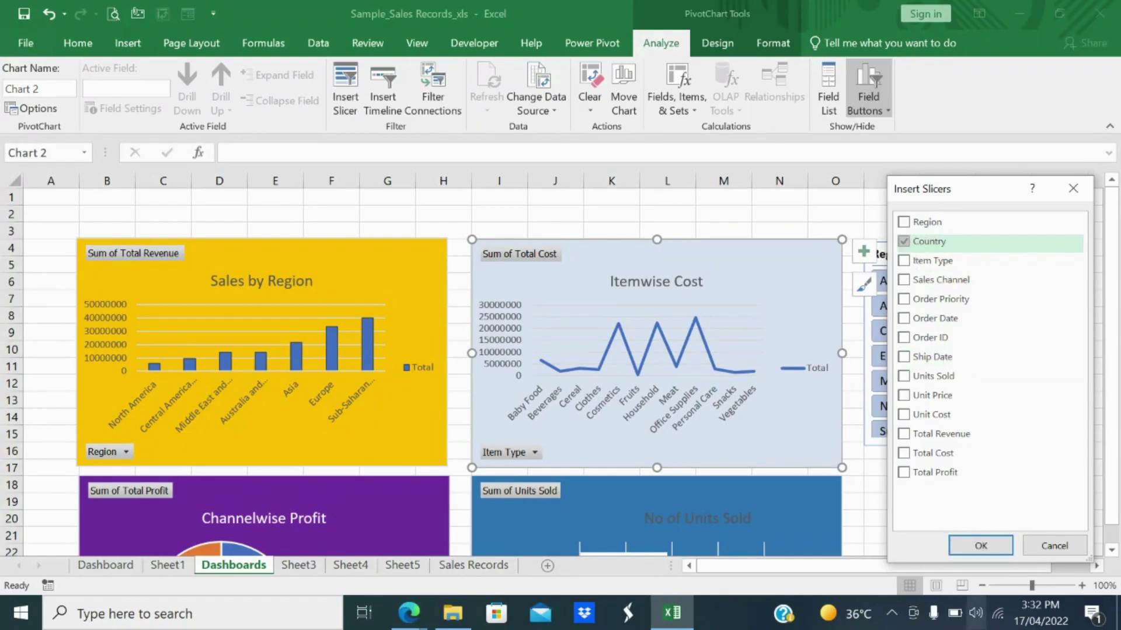
{"action": "left_click", "coordinate": [980, 546]}
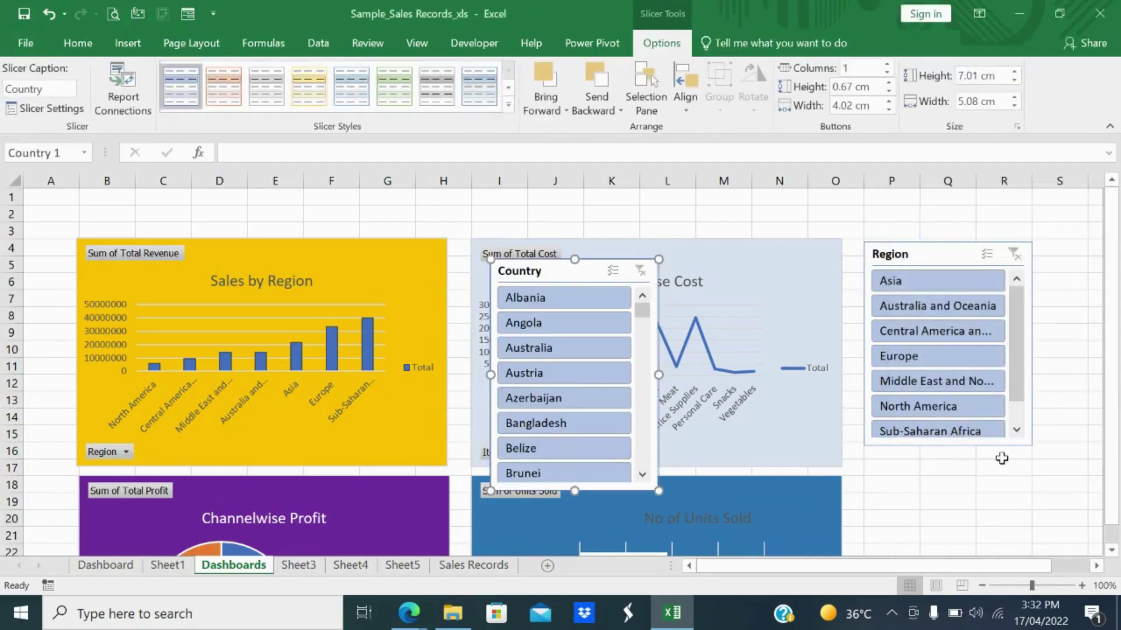
{"action": "left_click_drag", "start_coordinate": [549, 266], "coordinate": [926, 467]}
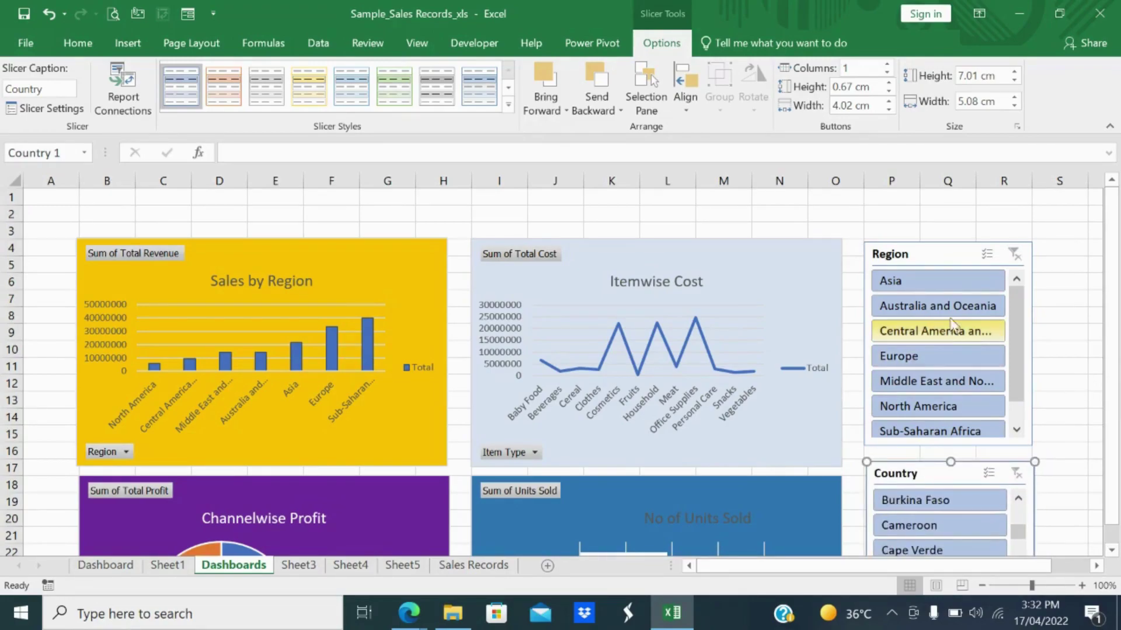
- Check which pivot tables the Region slicer is connected to in its report connections
{"action": "left_click", "coordinate": [945, 244]}
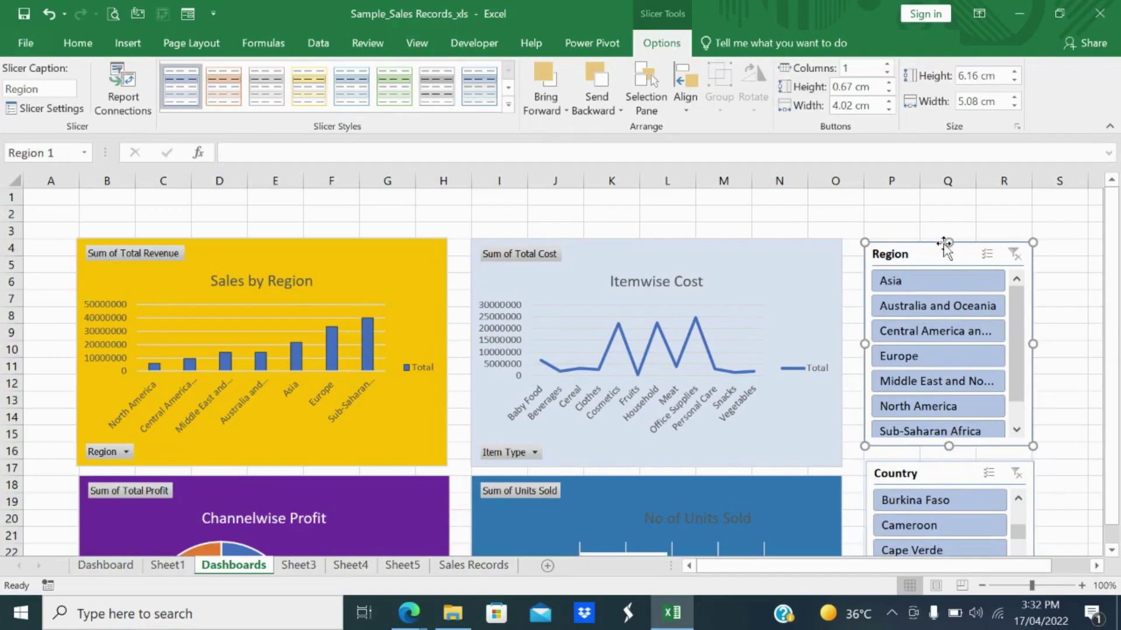
{"action": "right_click", "coordinate": [946, 245]}
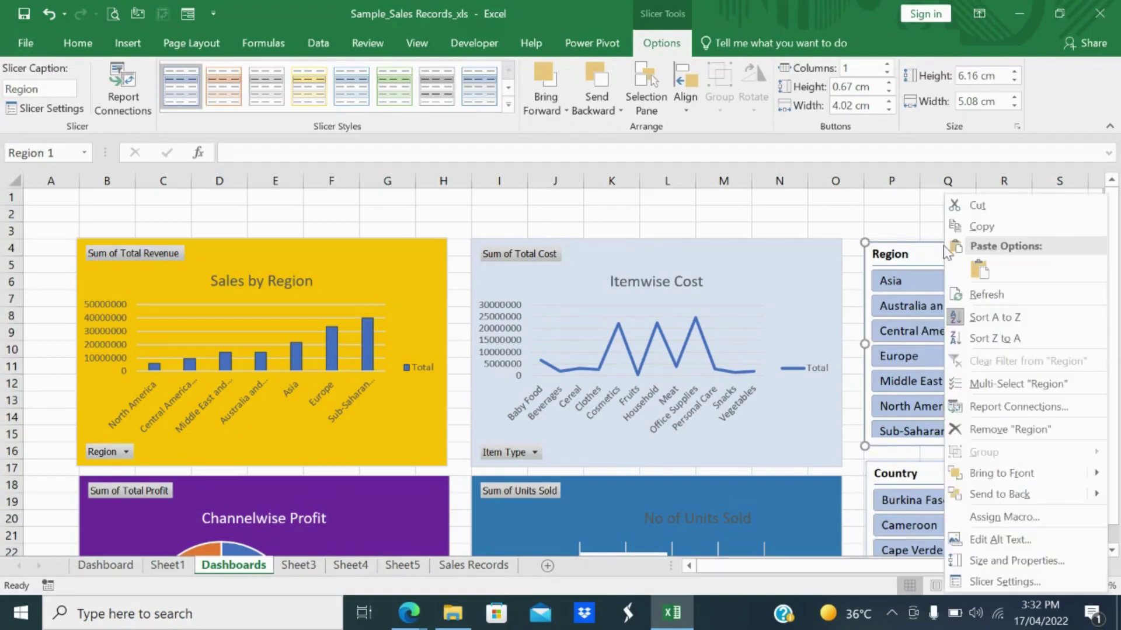
{"action": "left_click", "coordinate": [907, 255]}
{"action": "right_click", "coordinate": [907, 256]}
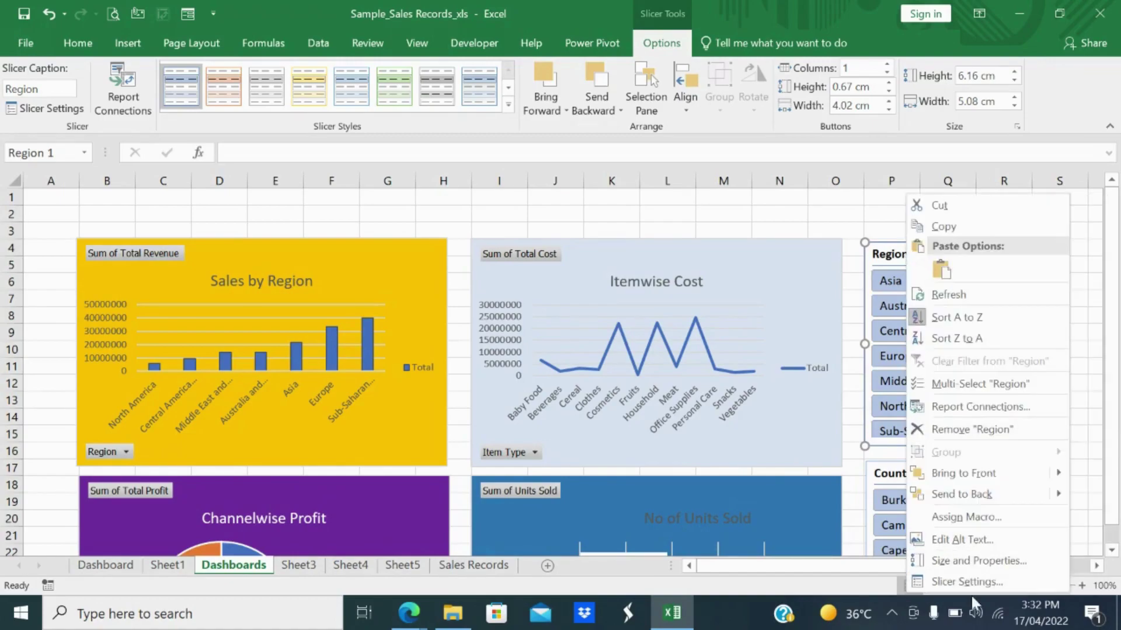
{"action": "left_click", "coordinate": [981, 412]}
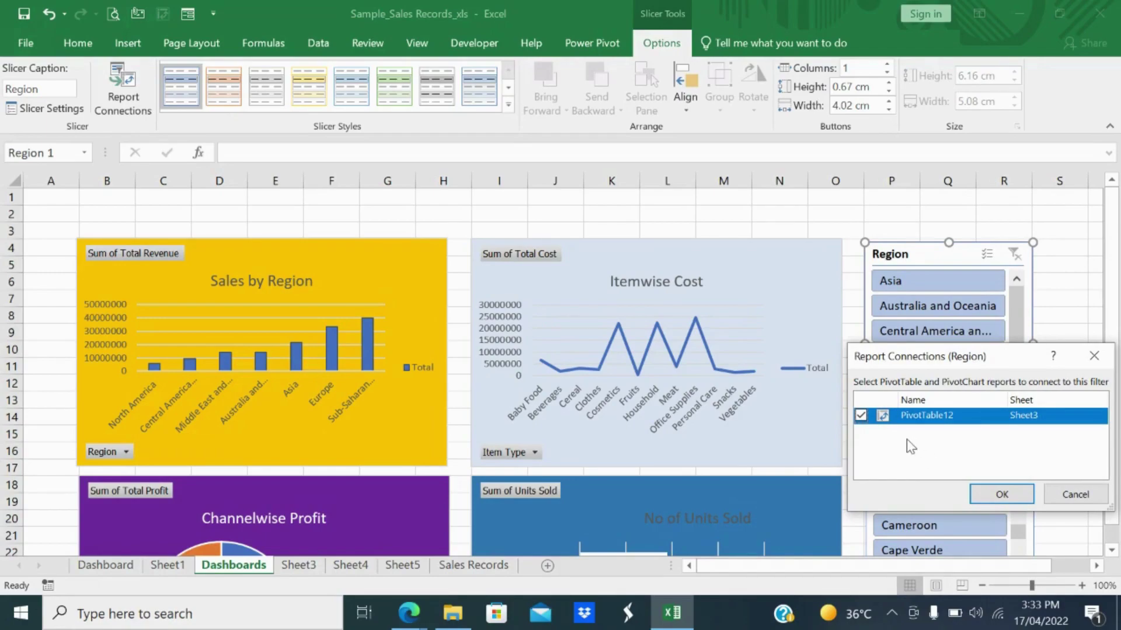
{"action": "left_click", "coordinate": [1001, 494]}
{"action": "left_click", "coordinate": [402, 290]}
{"action": "scroll", "coordinate": [410, 295], "scroll_direction": "down", "scroll_amount": 4}
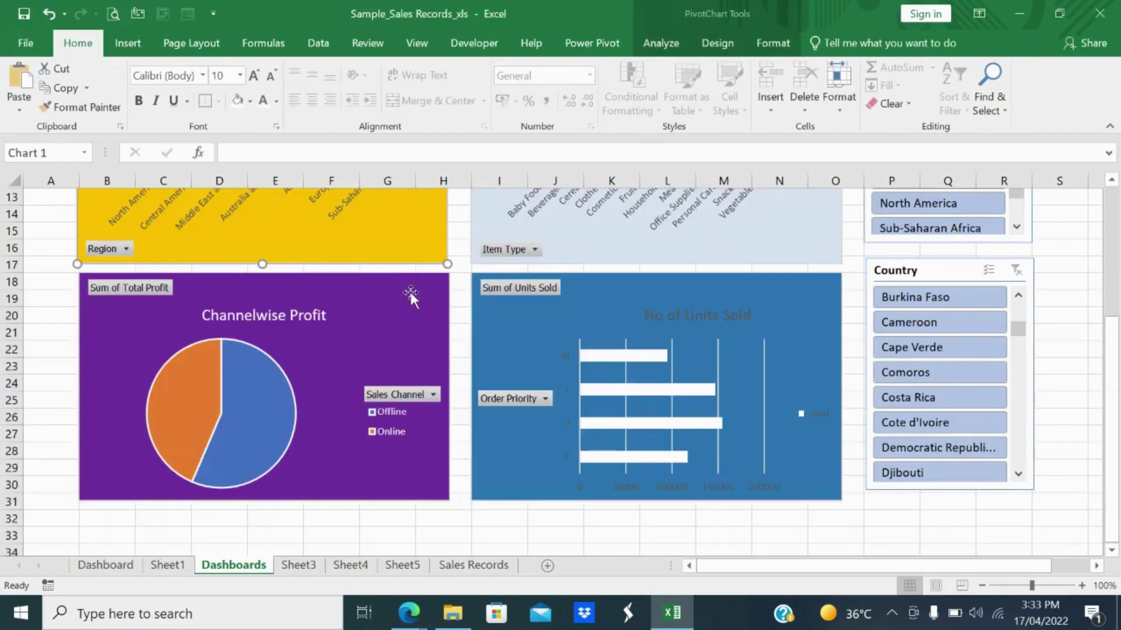
{"action": "left_click", "coordinate": [408, 343], "text": "ctrl"}
{"action": "left_click", "coordinate": [738, 328], "text": "ctrl"}
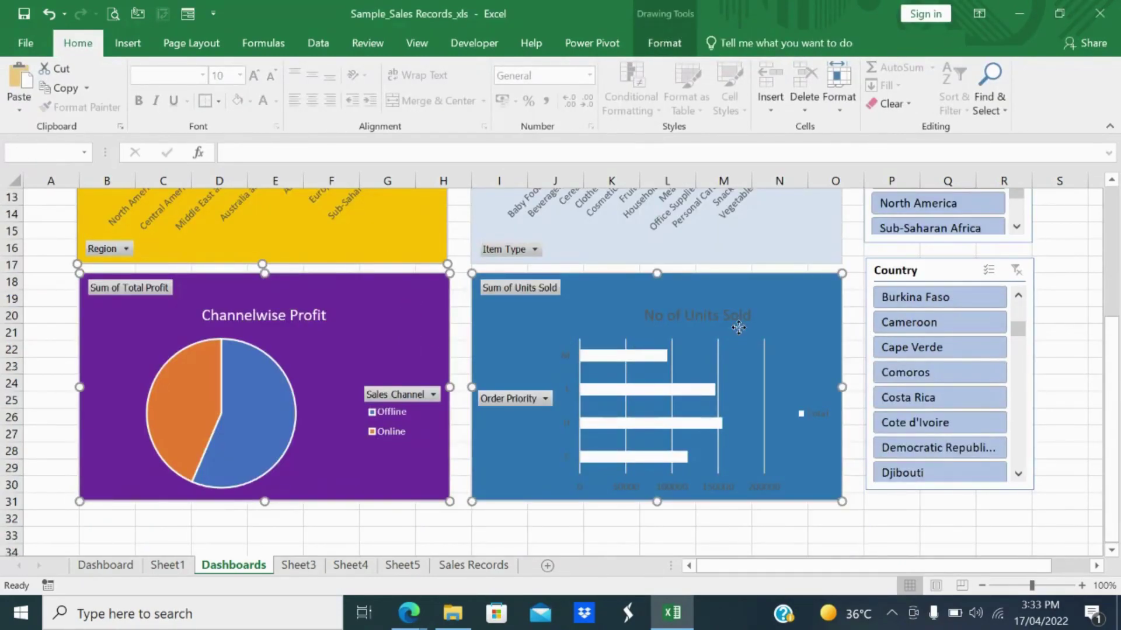
{"action": "scroll", "coordinate": [739, 328], "scroll_direction": "up", "scroll_amount": 4}
- Recheck the Region slicer's report connections without changing them, and look for a similar connection option on the Sales by Region chart
{"action": "left_click", "coordinate": [912, 255]}
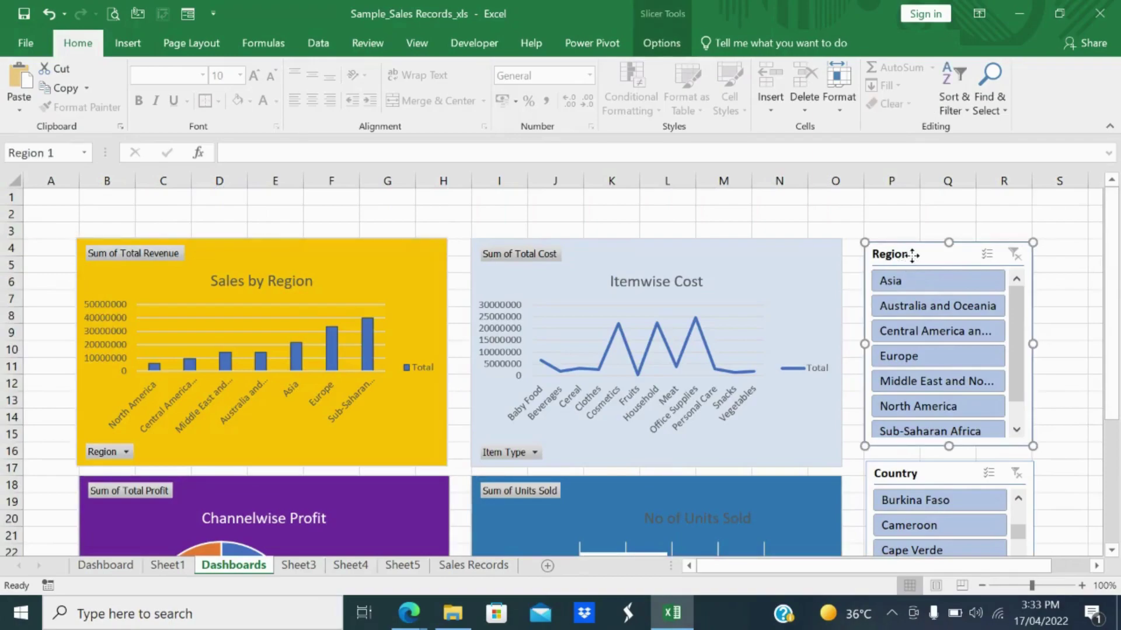
{"action": "right_click", "coordinate": [912, 255]}
{"action": "left_click", "coordinate": [966, 407]}
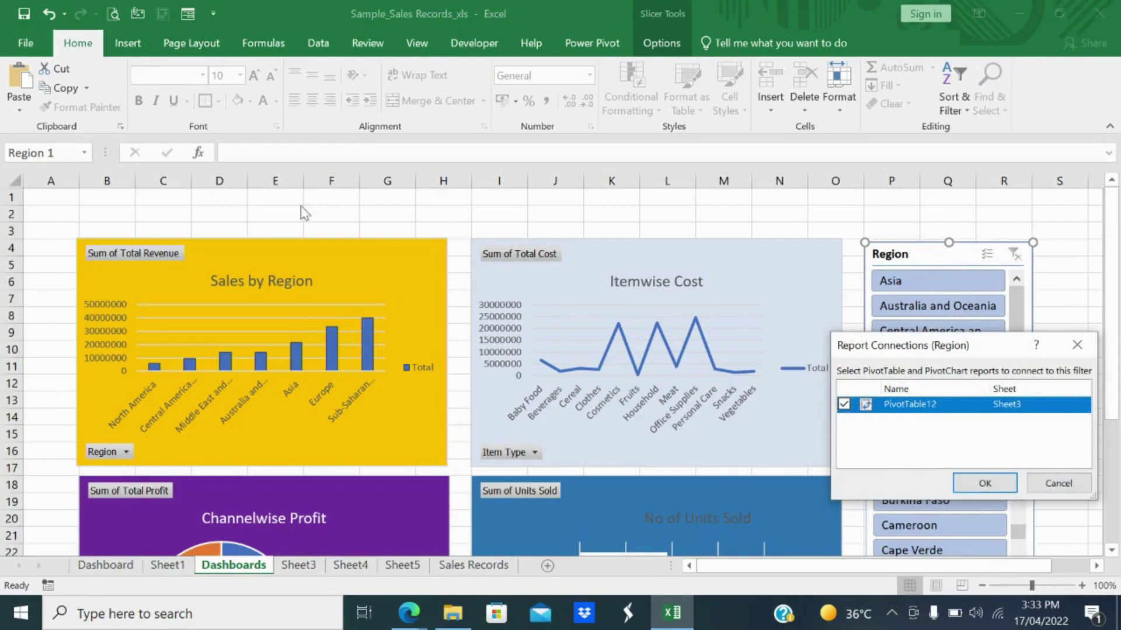
{"action": "left_click", "coordinate": [1058, 483]}
{"action": "left_click", "coordinate": [266, 264]}
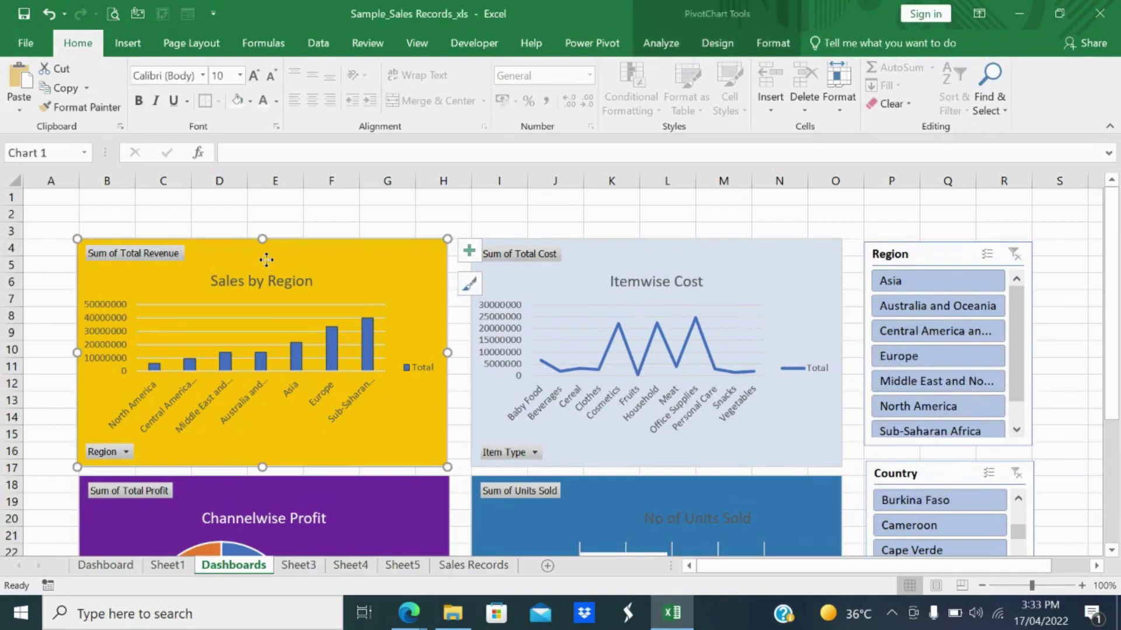
{"action": "right_click", "coordinate": [266, 262]}
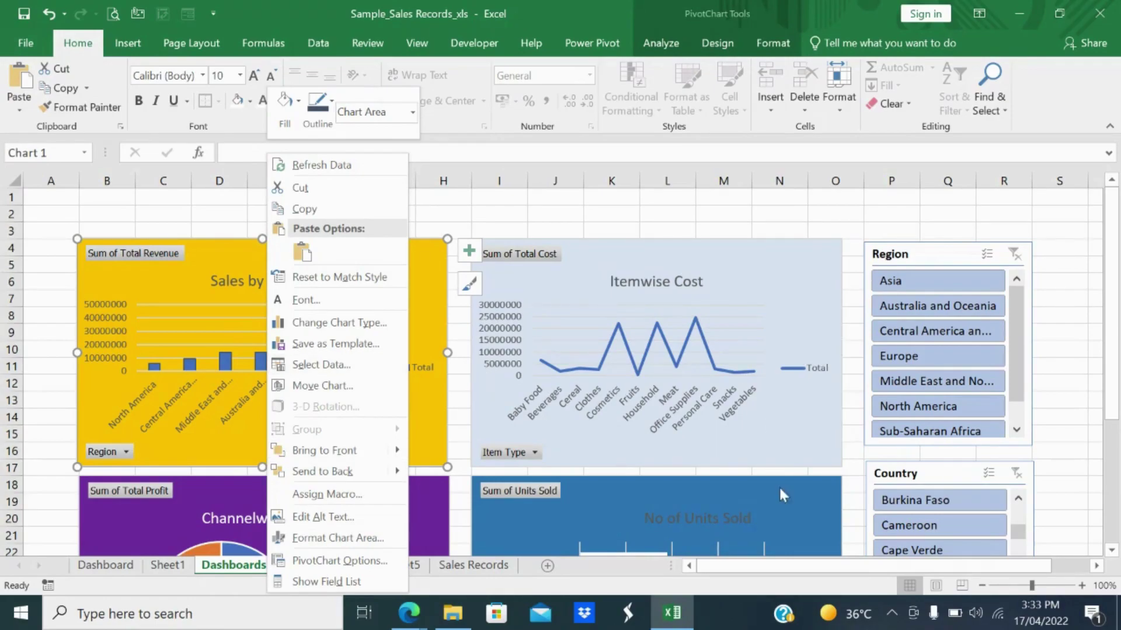
- Inspect the Country slicer's report connections without changing them, and view the Itemwise Cost pivot table on Sheet3 before returning to the Dashboards sheet
{"action": "left_click", "coordinate": [913, 481]}
{"action": "right_click", "coordinate": [912, 481]}
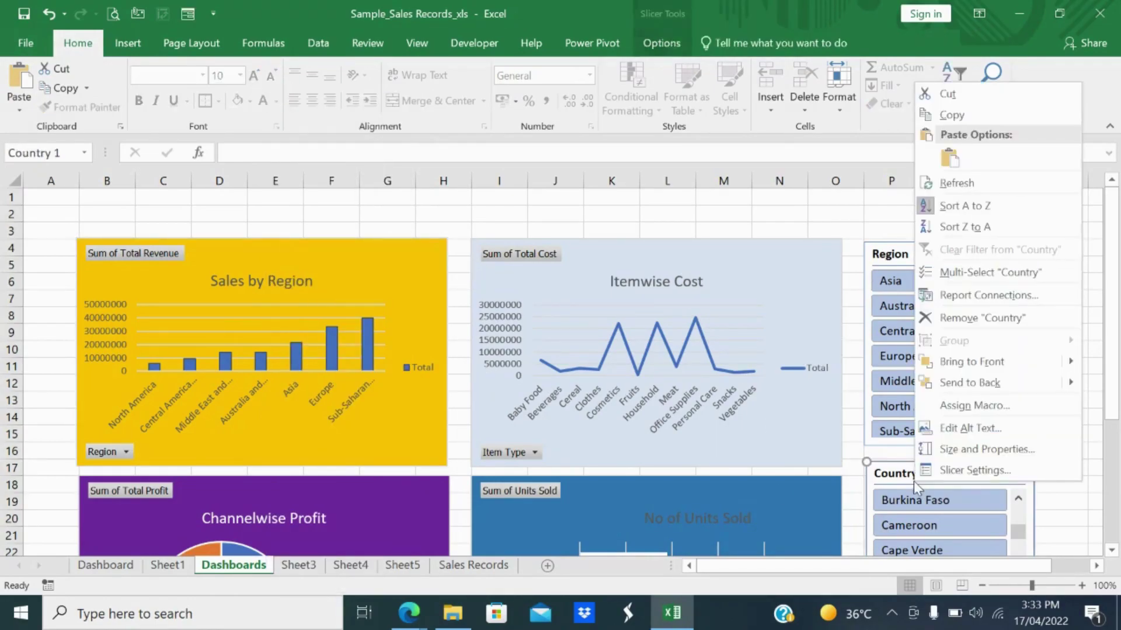
{"action": "left_click", "coordinate": [953, 298]}
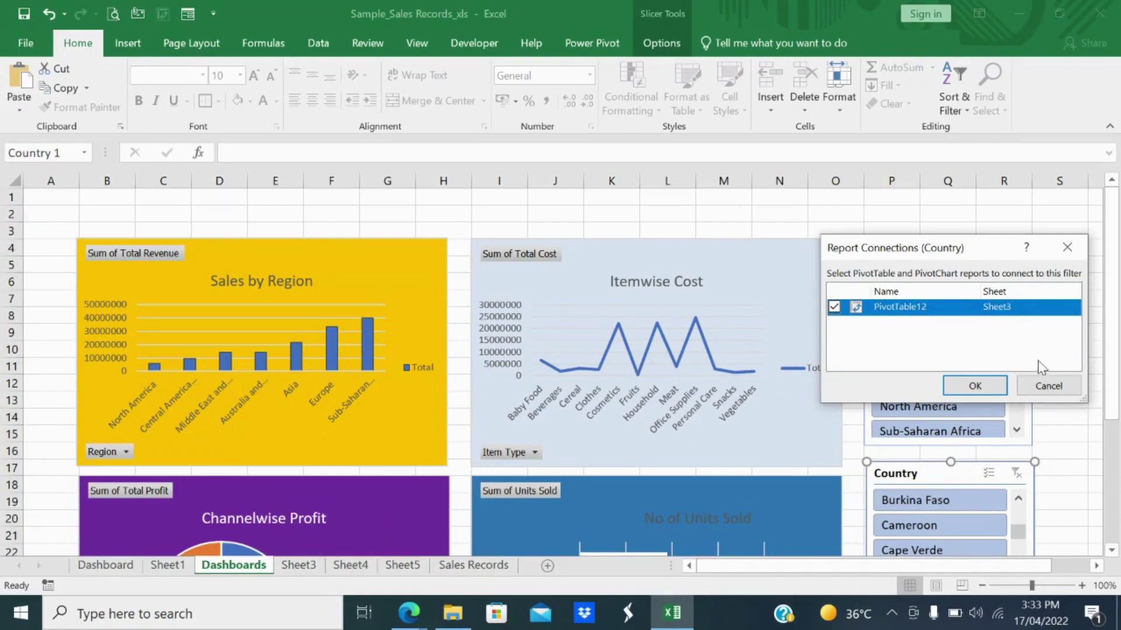
{"action": "left_click", "coordinate": [1047, 385]}
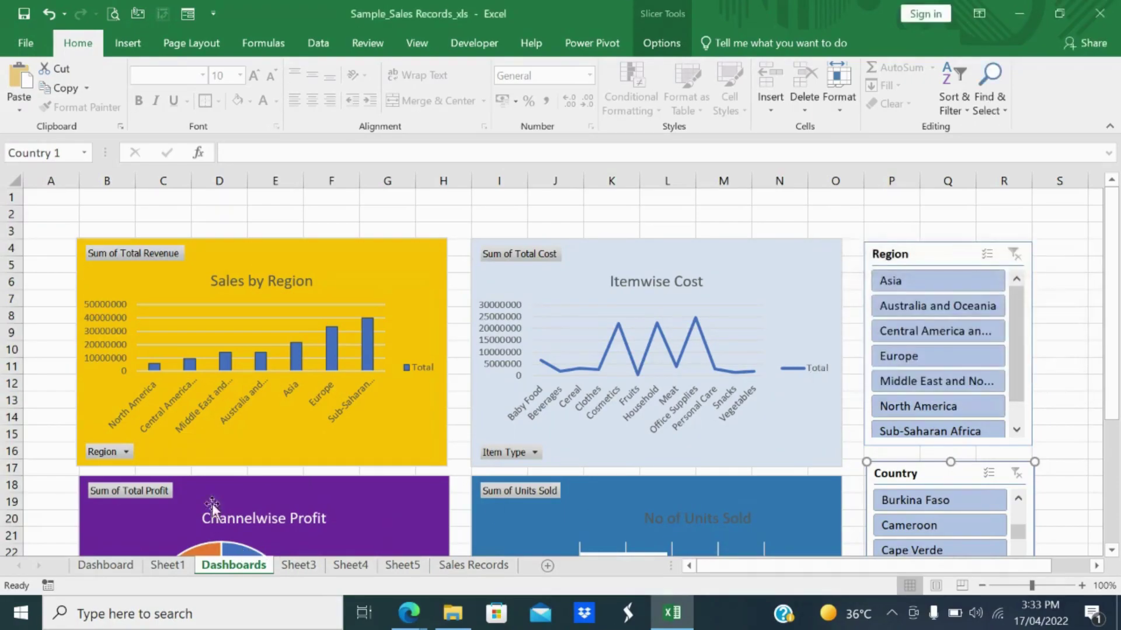
{"action": "left_click", "coordinate": [286, 565]}
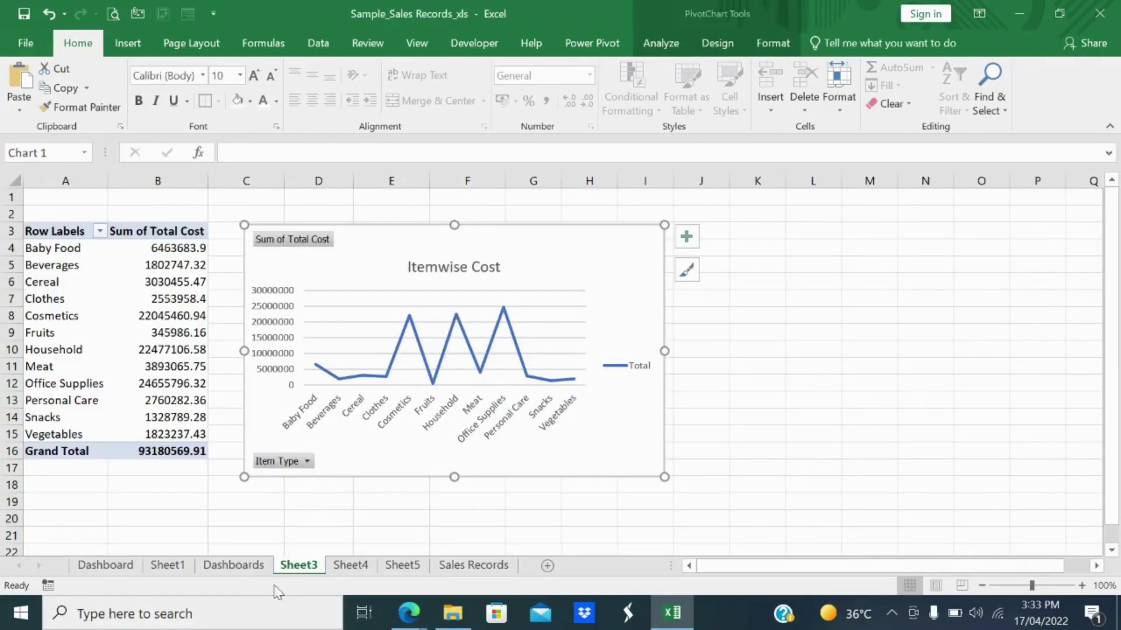
{"action": "left_click", "coordinate": [261, 568]}
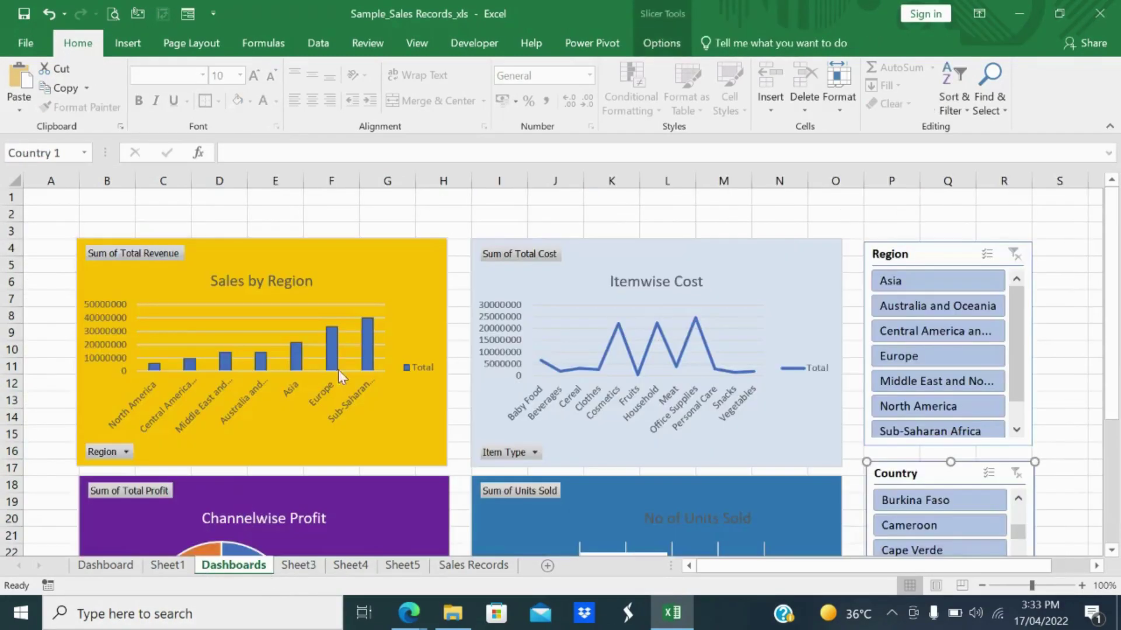
- Keep PivotTable12 connected to the Region slicer and turn on multi-select for that slicer
{"action": "left_click", "coordinate": [923, 252]}
{"action": "right_click", "coordinate": [923, 253]}
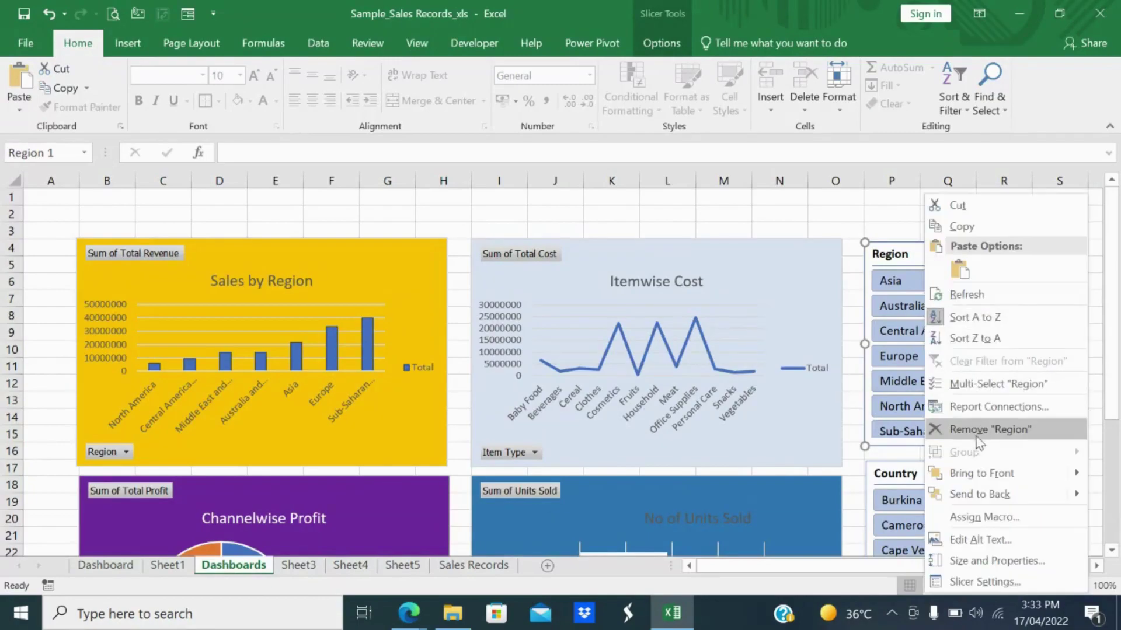
{"action": "left_click", "coordinate": [993, 402]}
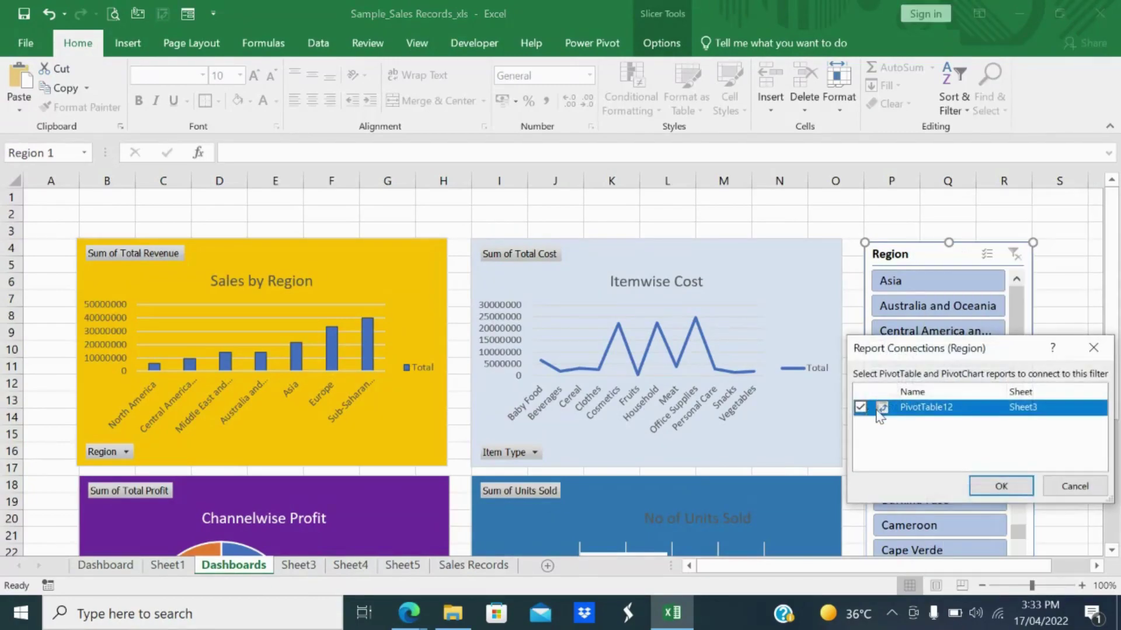
{"action": "left_click", "coordinate": [1000, 486]}
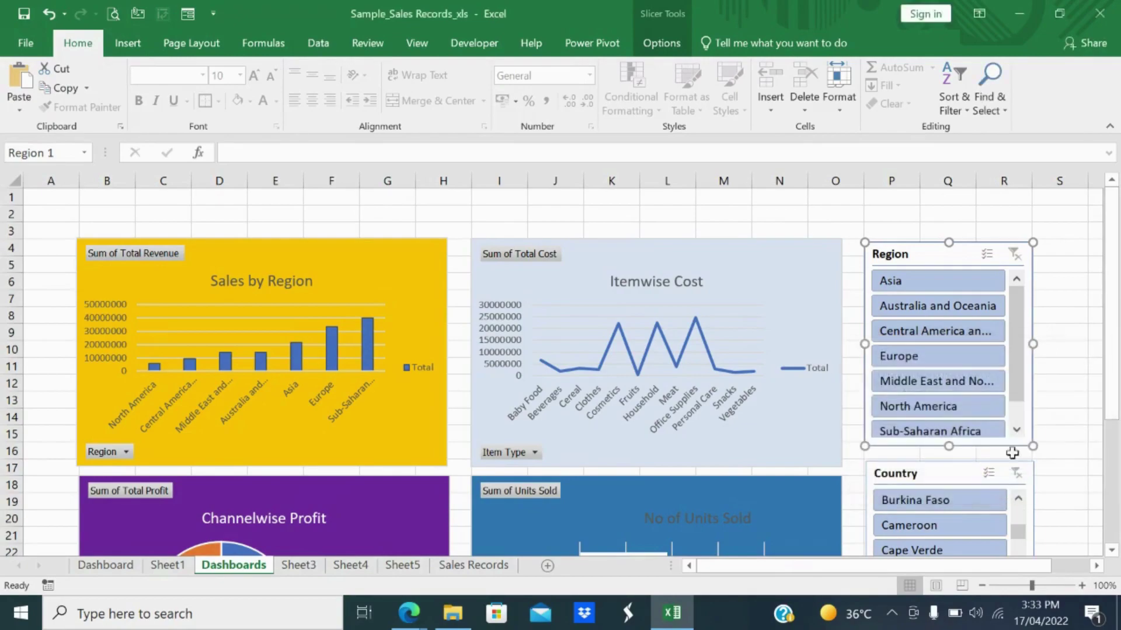
{"action": "right_click", "coordinate": [950, 261]}
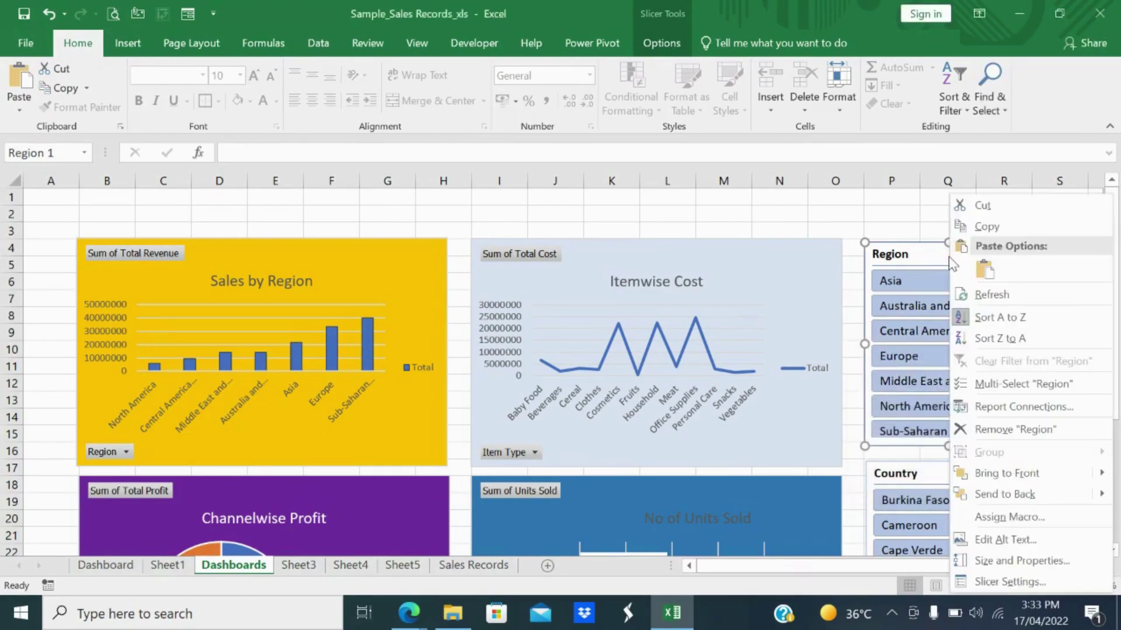
{"action": "left_click", "coordinate": [1050, 387]}
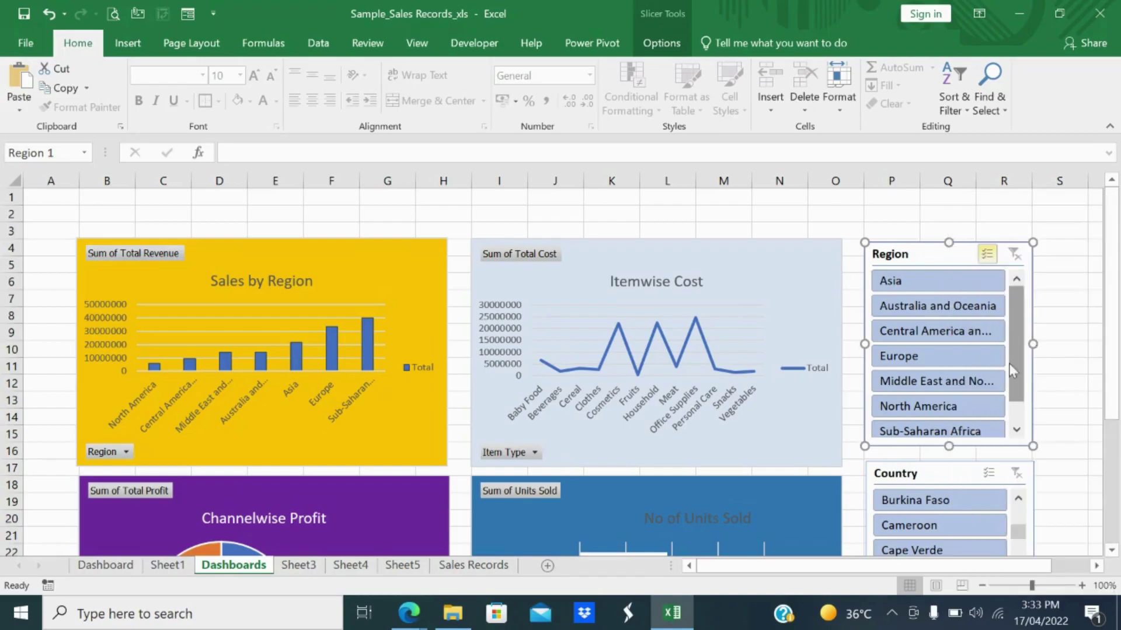
- Review the Country slicer's report connections and keep PivotTable12 on Sheet3 connected
{"action": "right_click", "coordinate": [953, 474]}
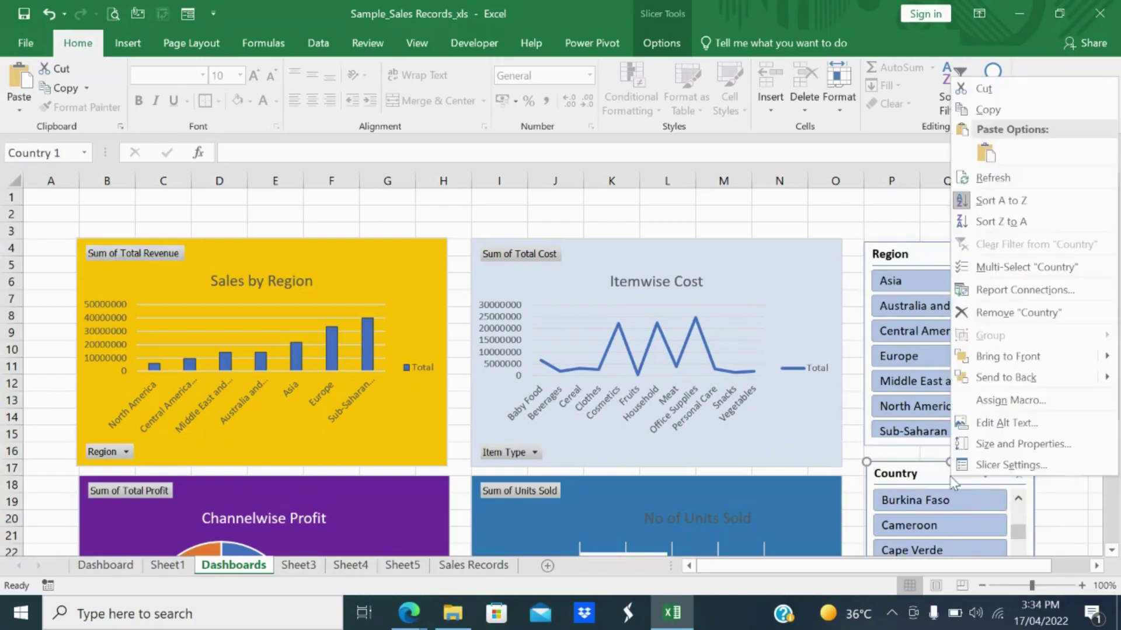
{"action": "left_click", "coordinate": [1000, 290]}
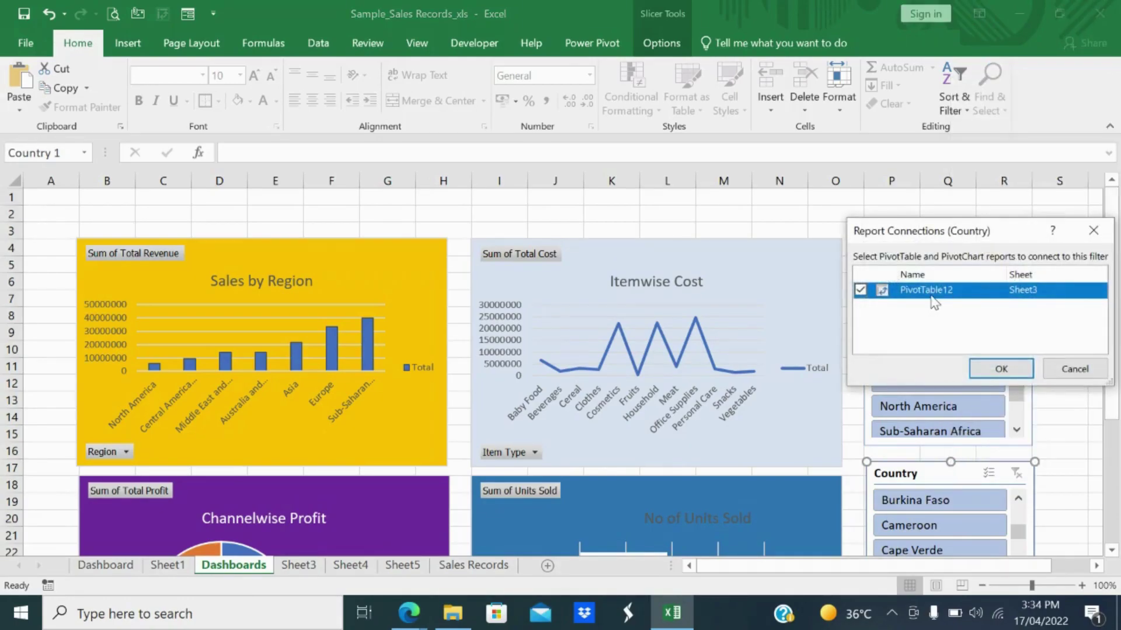
{"action": "left_click", "coordinate": [999, 369]}
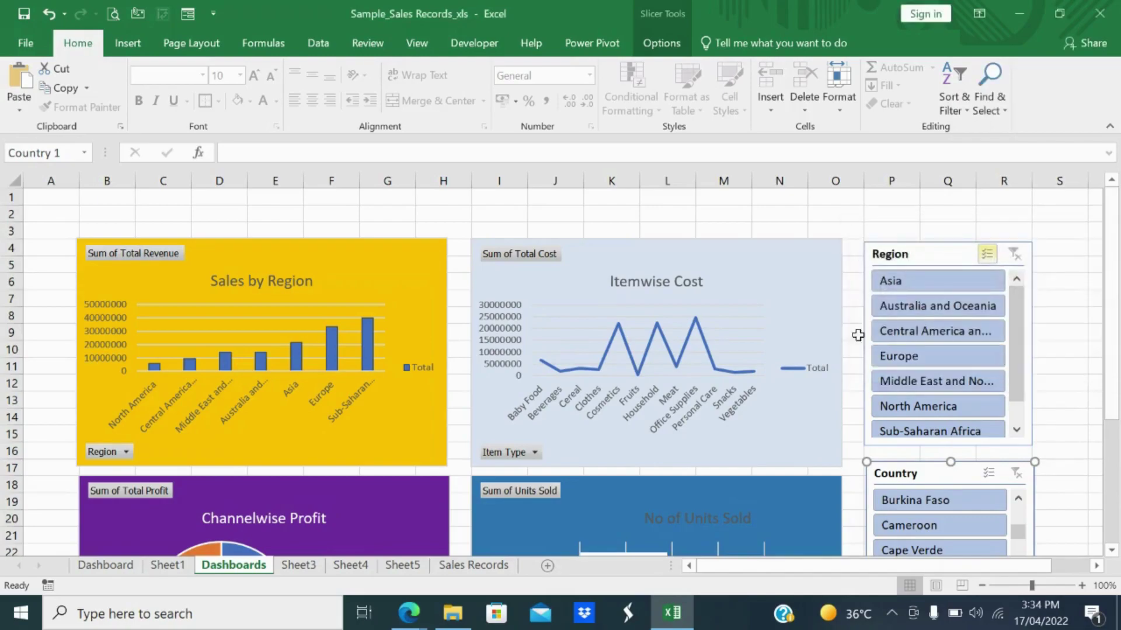
- Exclude Asia in the Region slicer on the Dashboards sheet, and check the Sales by Region chart's options
{"action": "left_click", "coordinate": [915, 280]}
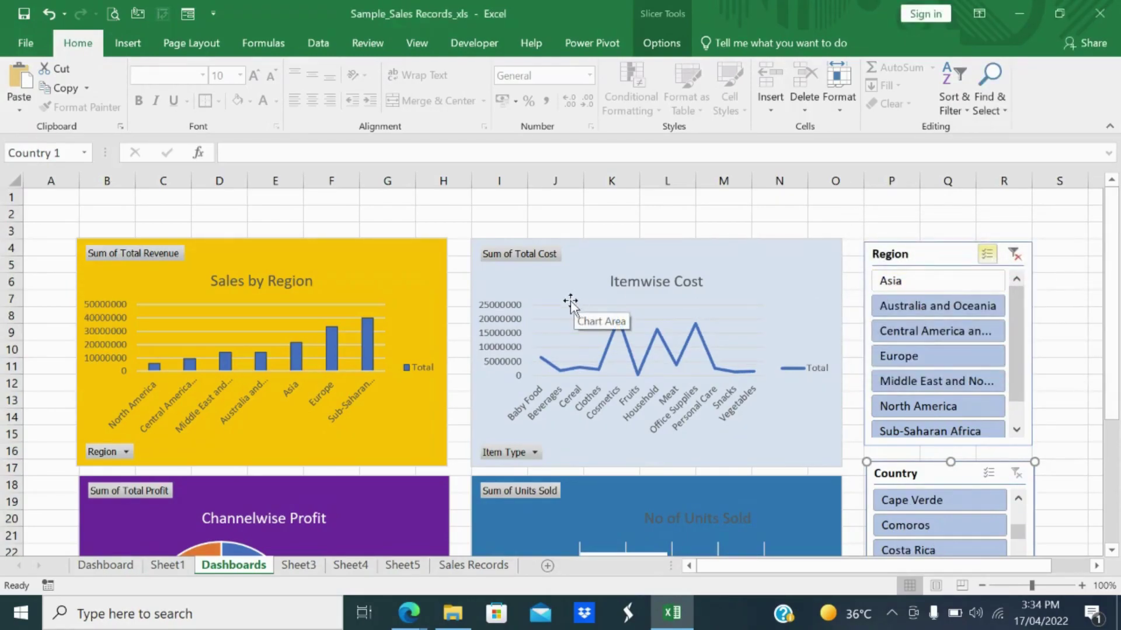
{"action": "left_click", "coordinate": [161, 288]}
{"action": "right_click", "coordinate": [161, 285]}
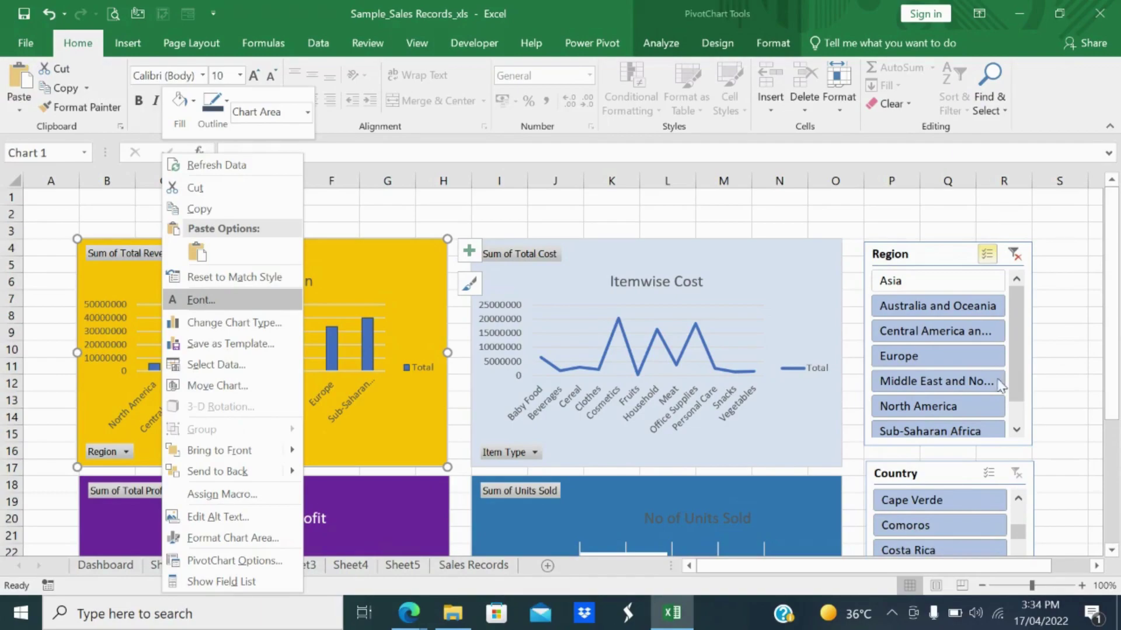
{"action": "key", "text": "Escape"}
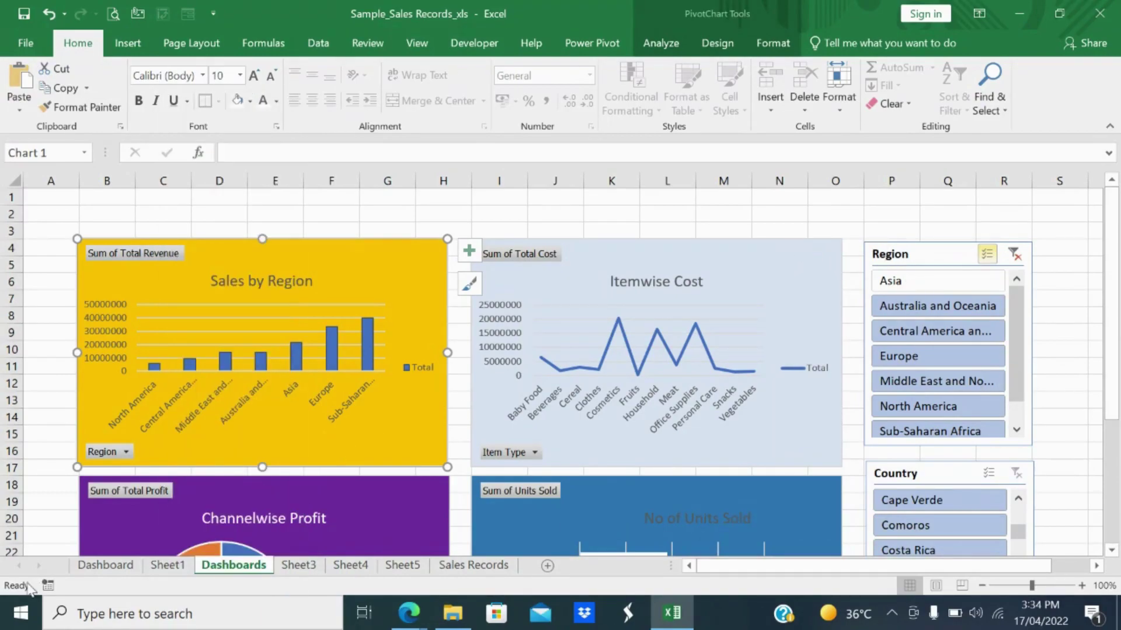
- On the Dashboard sheet, test the Region slicer by filtering alternately on Asia and Central America and the Caribbean while watching the charts
{"action": "left_click", "coordinate": [100, 565]}
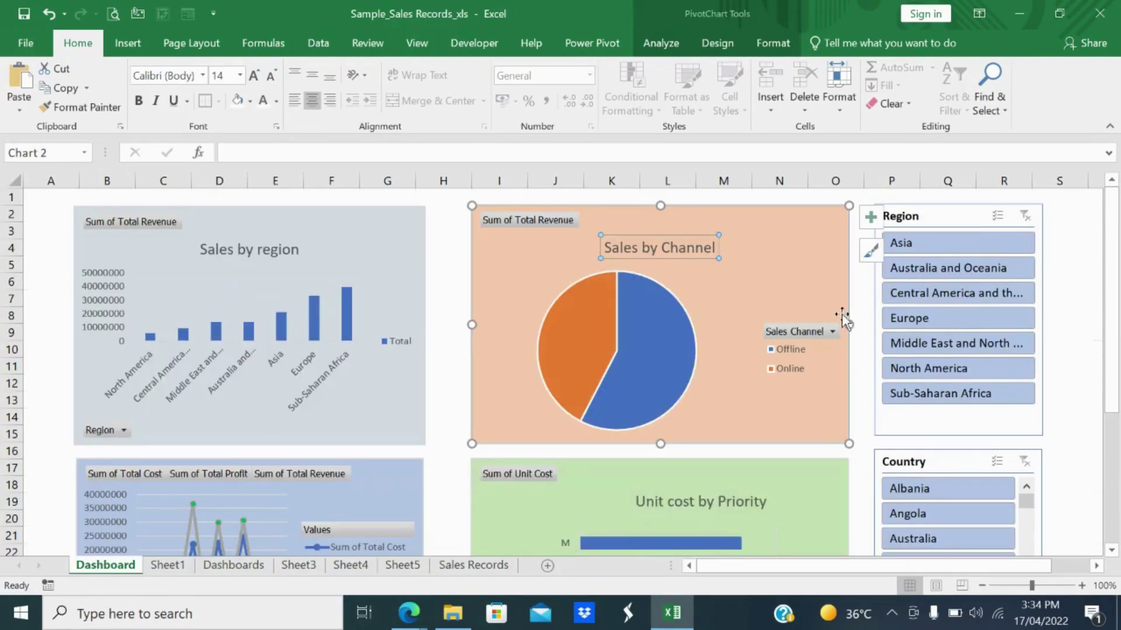
{"action": "left_click", "coordinate": [974, 251]}
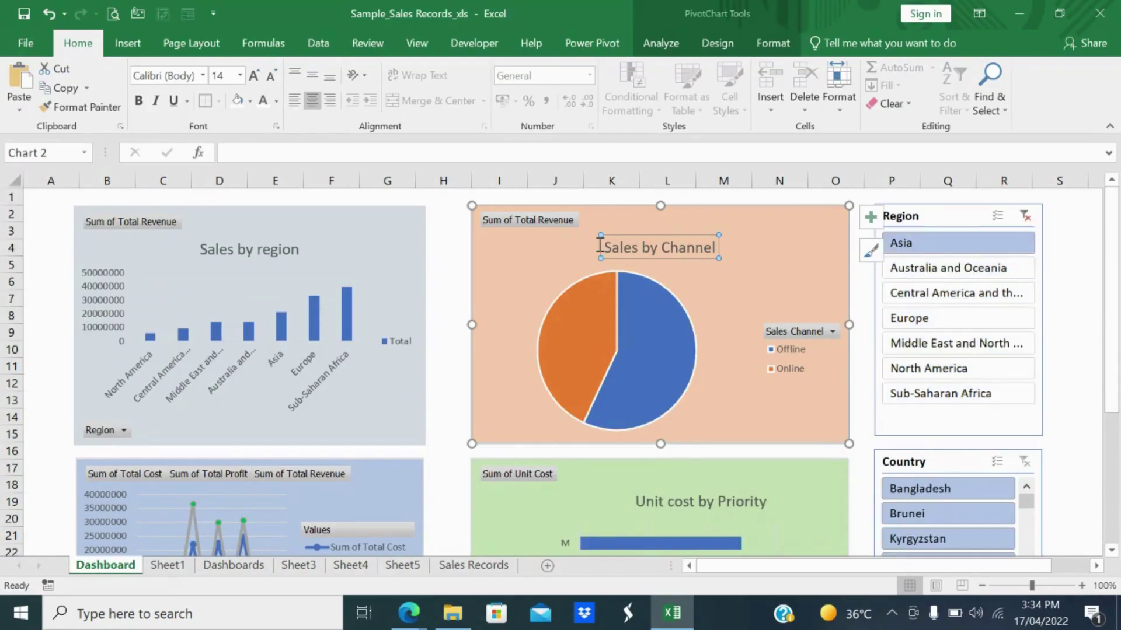
{"action": "left_click", "coordinate": [1011, 299]}
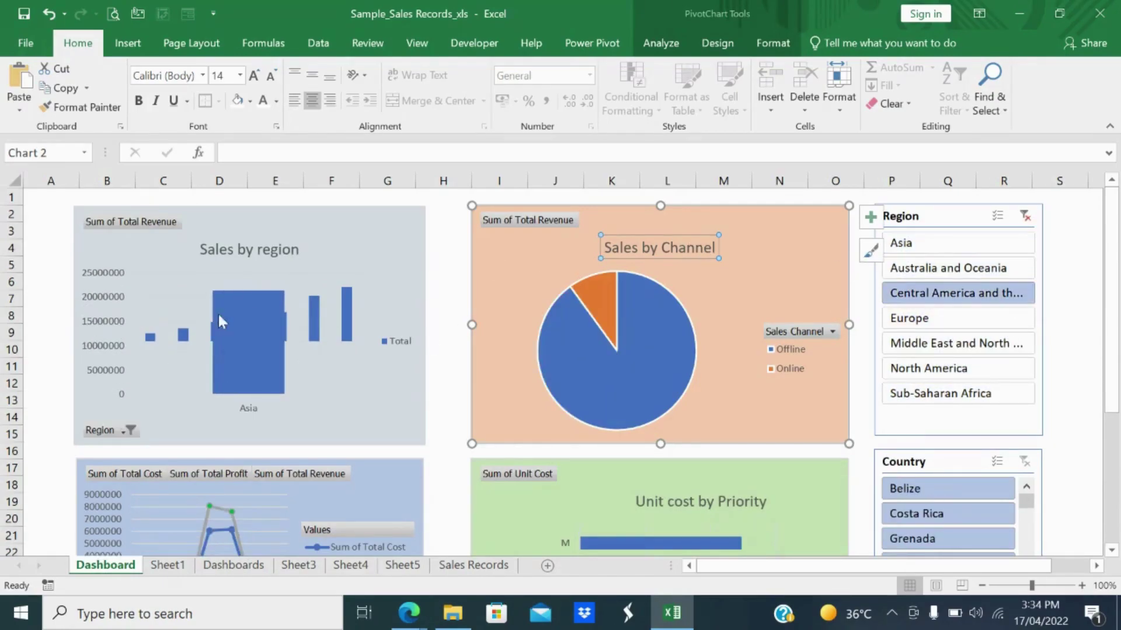
{"action": "mouse_move", "coordinate": [215, 380]}
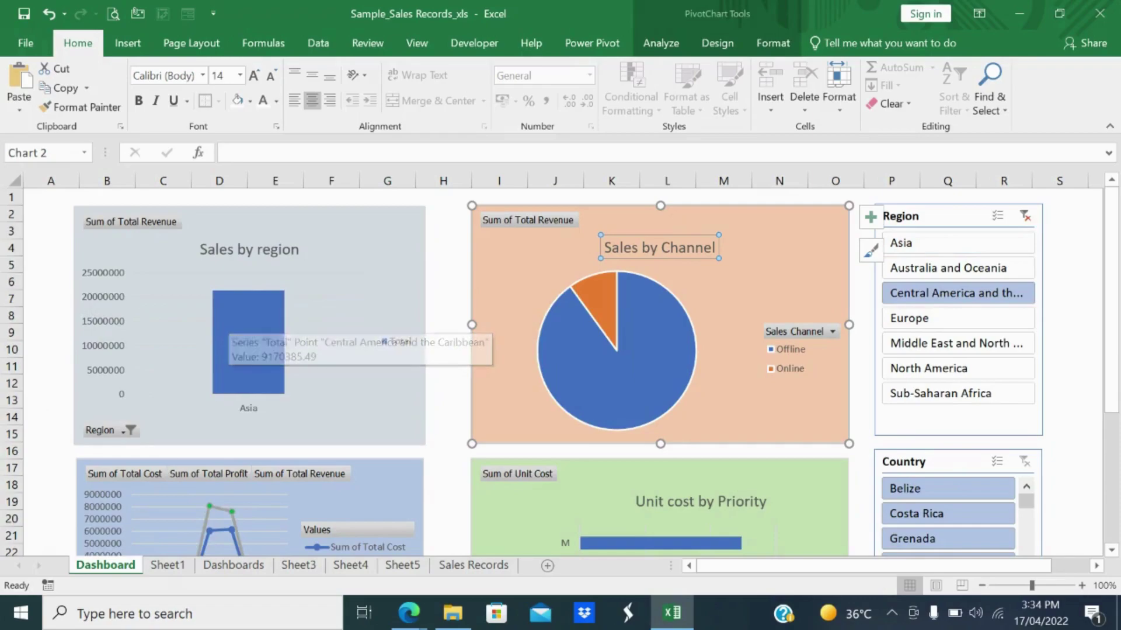
{"action": "left_click", "coordinate": [955, 251]}
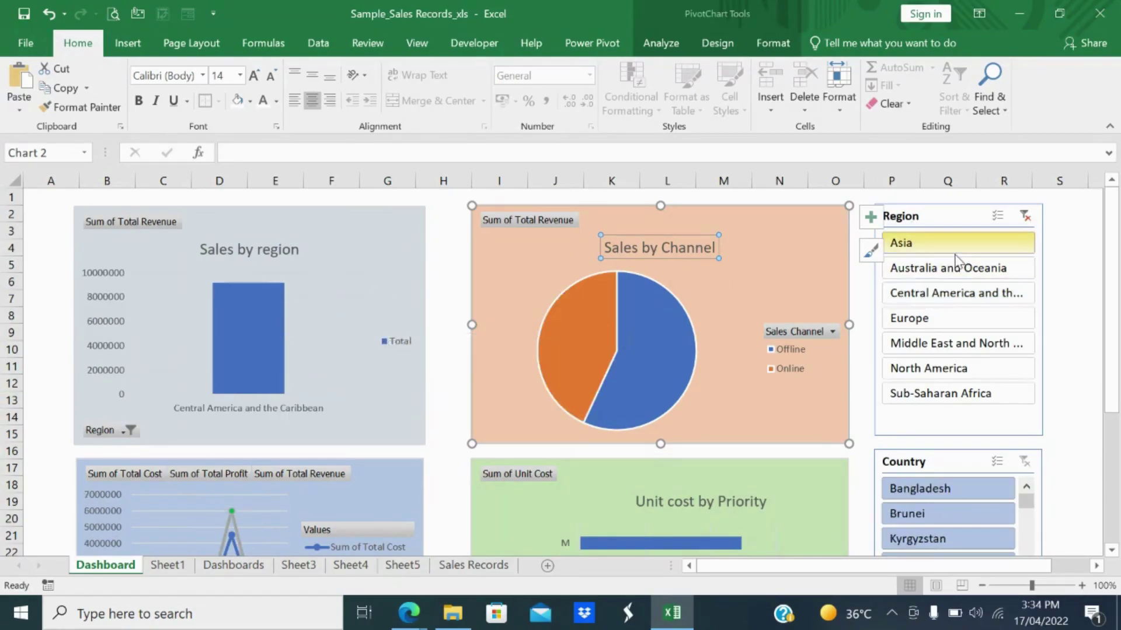
{"action": "left_click", "coordinate": [958, 293]}
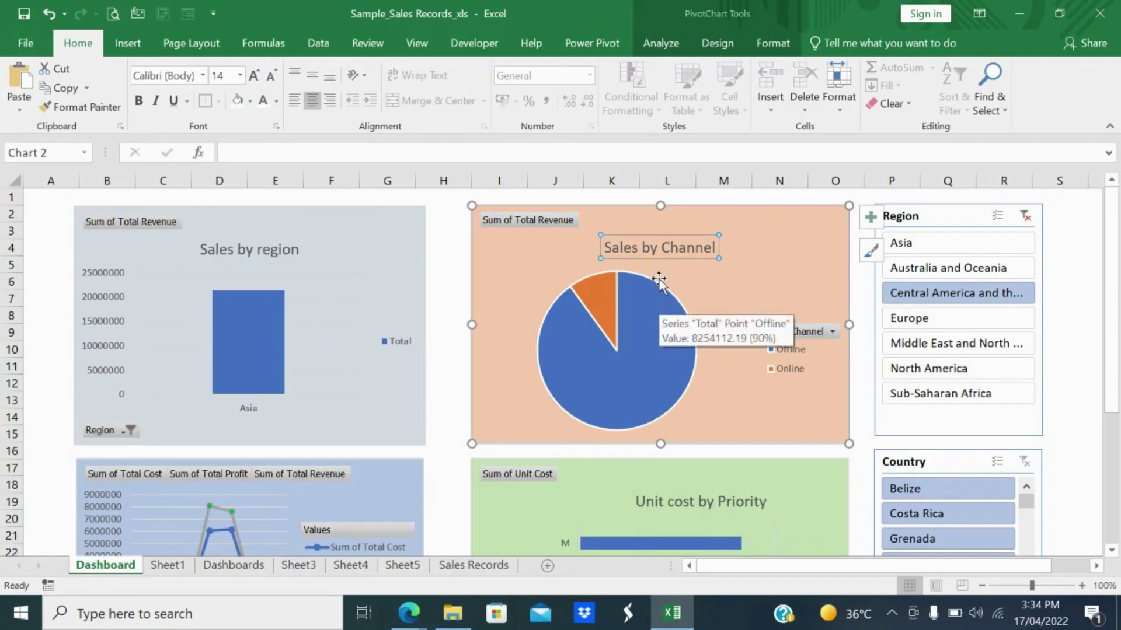
{"action": "mouse_move", "coordinate": [650, 376]}
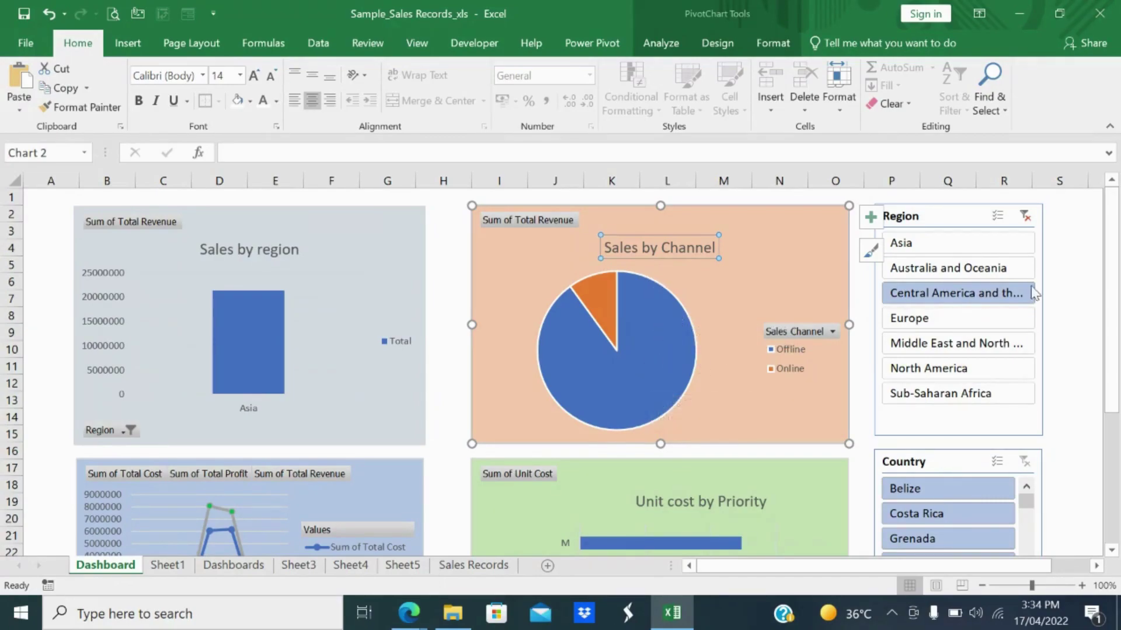
{"action": "left_click", "coordinate": [958, 293]}
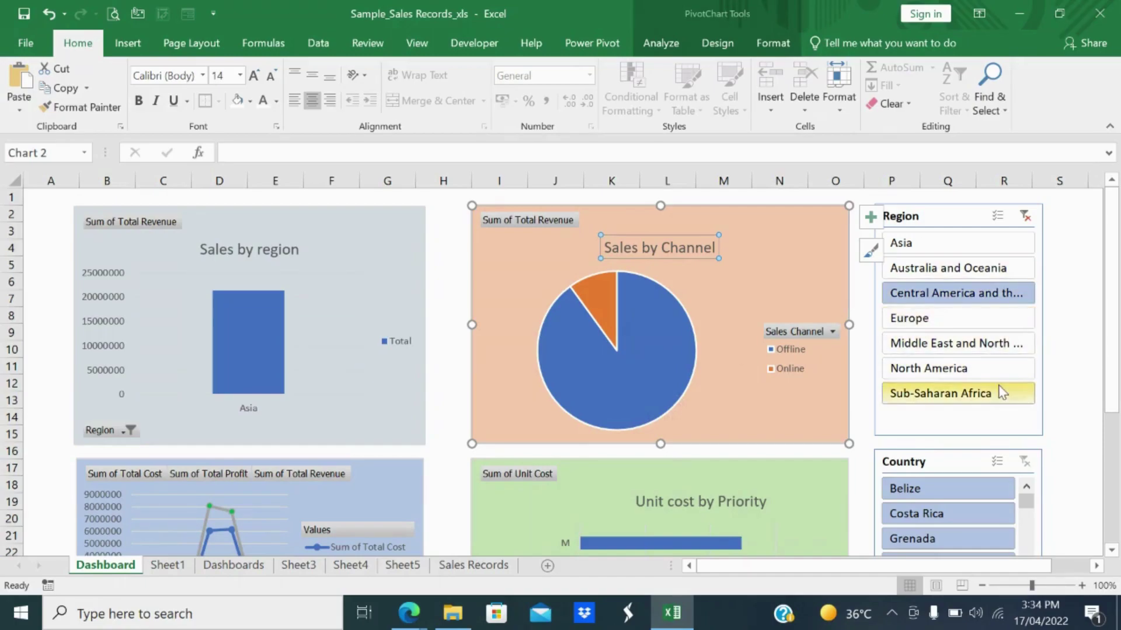
- Filter the Dashboard charts by North America, Middle East and North Africa, and Sub-Saharan Africa in turn to compare their response
{"action": "scroll", "coordinate": [557, 350], "scroll_direction": "down", "scroll_amount": 1}
{"action": "scroll", "coordinate": [558, 350], "scroll_direction": "down", "scroll_amount": 1}
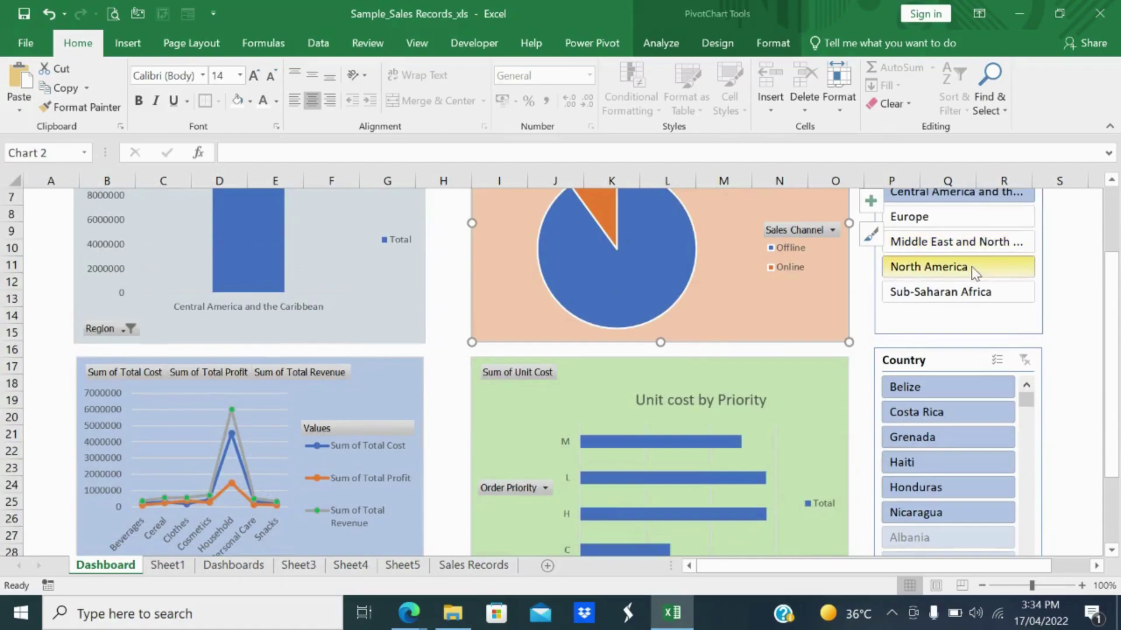
{"action": "left_click", "coordinate": [934, 267]}
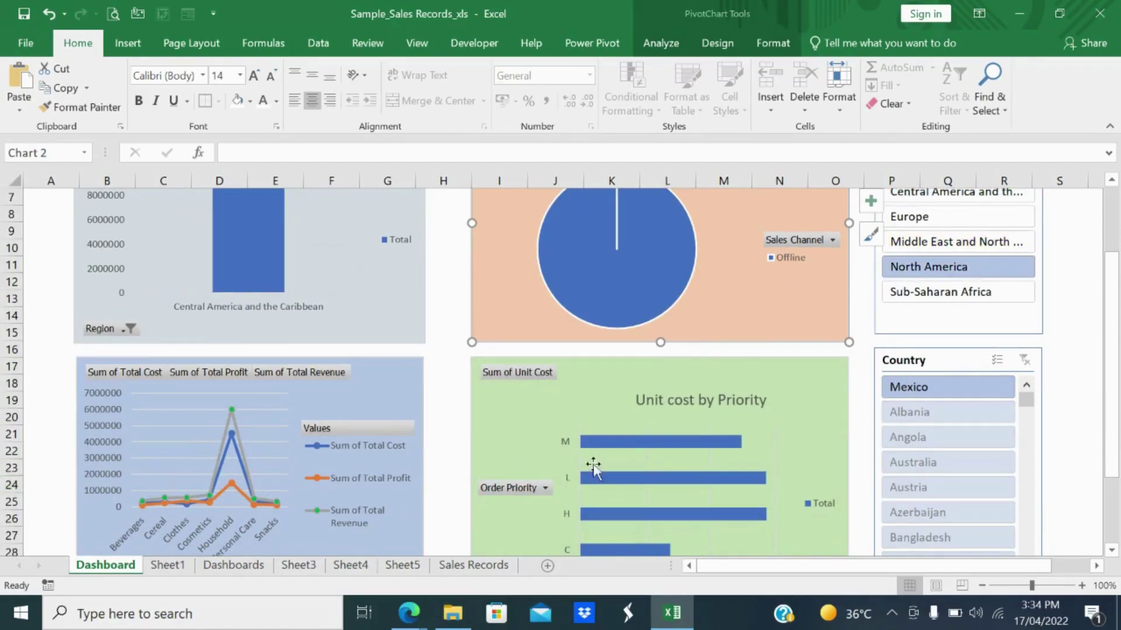
{"action": "left_click", "coordinate": [969, 241]}
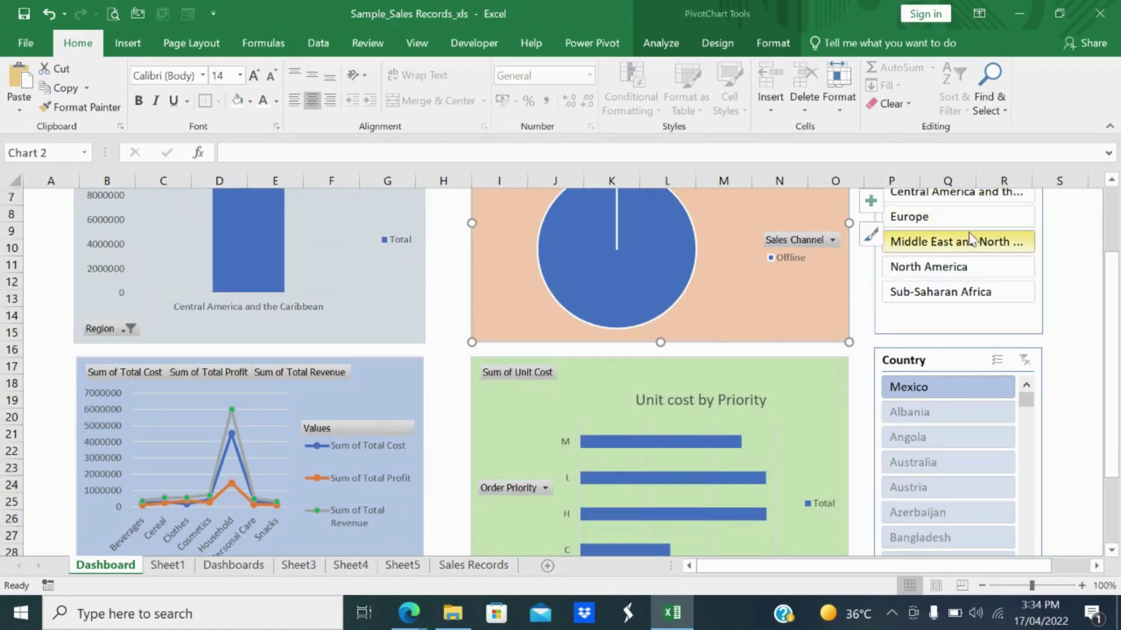
{"action": "left_click", "coordinate": [928, 298]}
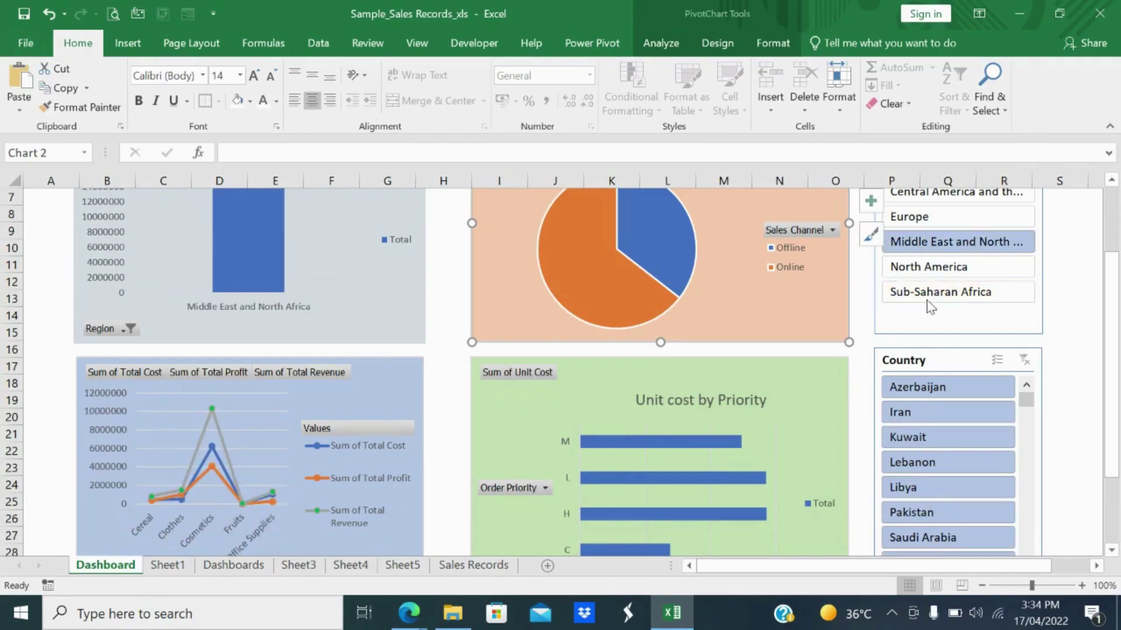
{"action": "scroll", "coordinate": [817, 342], "scroll_direction": "up", "scroll_amount": 2}
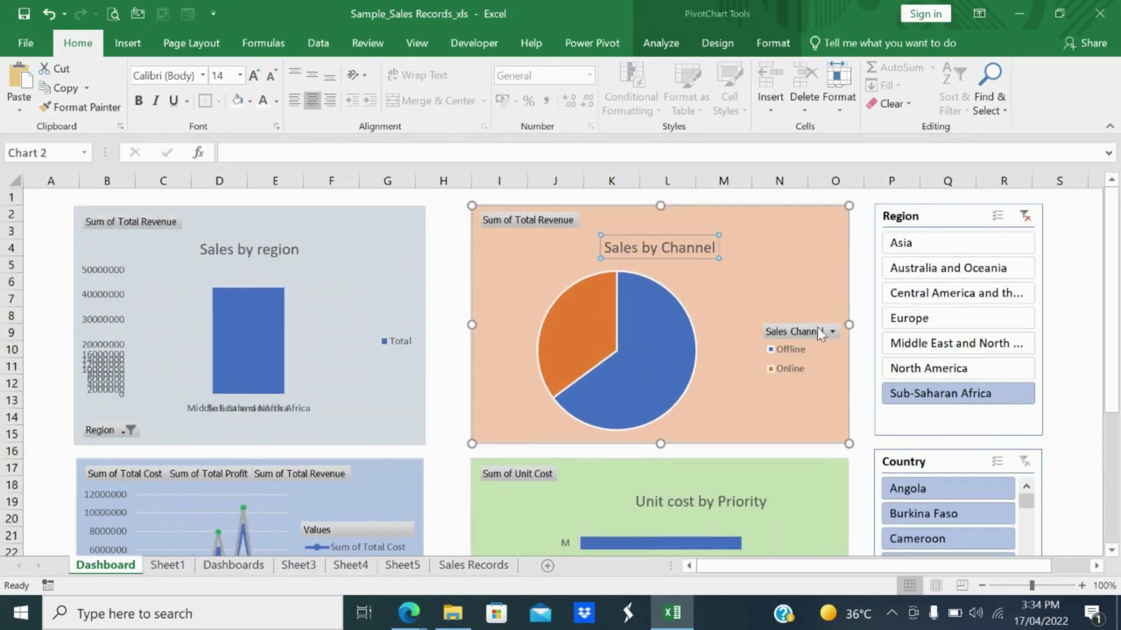
- Filter the Dashboard charts by Central America and the Caribbean, Australia and Oceania, Europe and North America in turn
{"action": "left_click", "coordinate": [902, 295]}
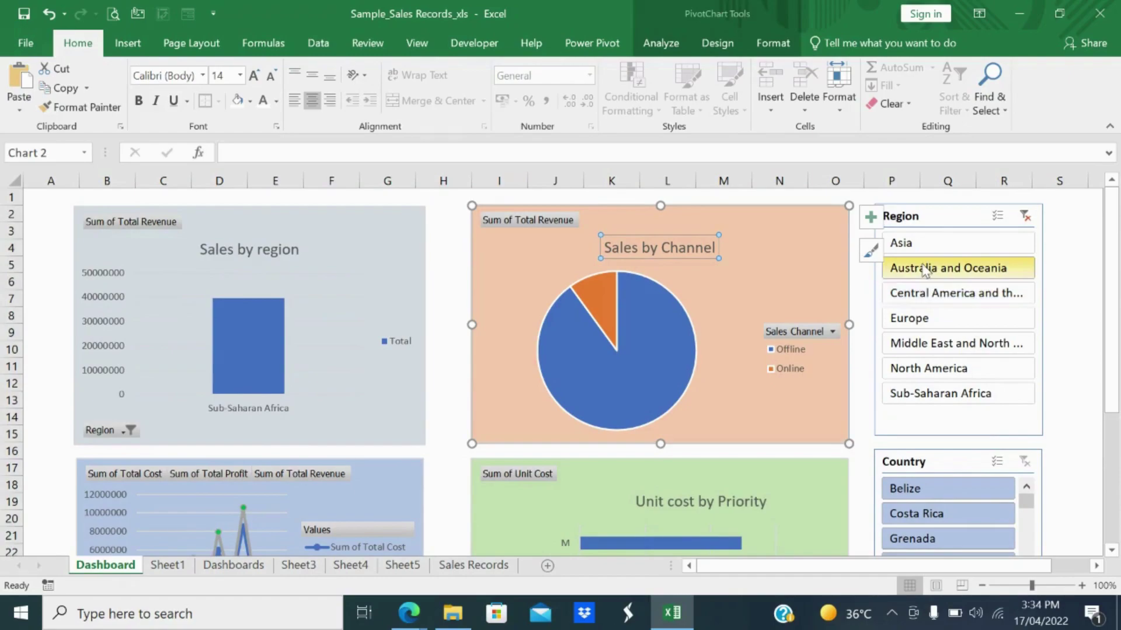
{"action": "left_click", "coordinate": [926, 268]}
{"action": "left_click", "coordinate": [916, 320]}
{"action": "left_click", "coordinate": [919, 372]}
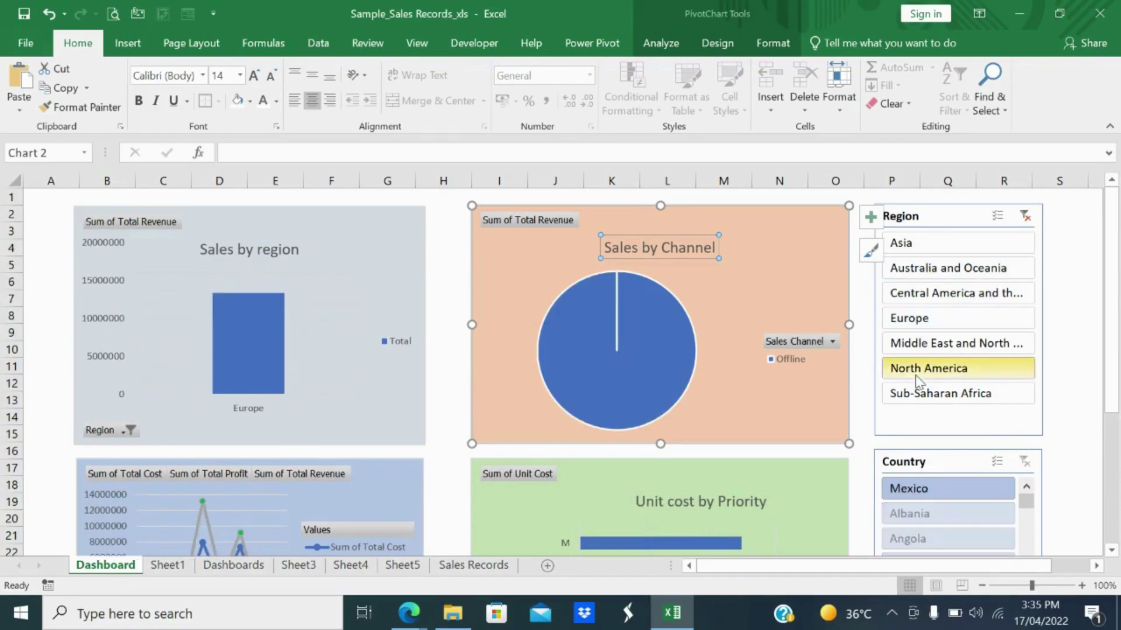
- On the Dashboards sheet, exclude Australia and Oceania, Central America and the Caribbean, and Europe in the Region slicer
{"action": "left_click", "coordinate": [475, 569]}
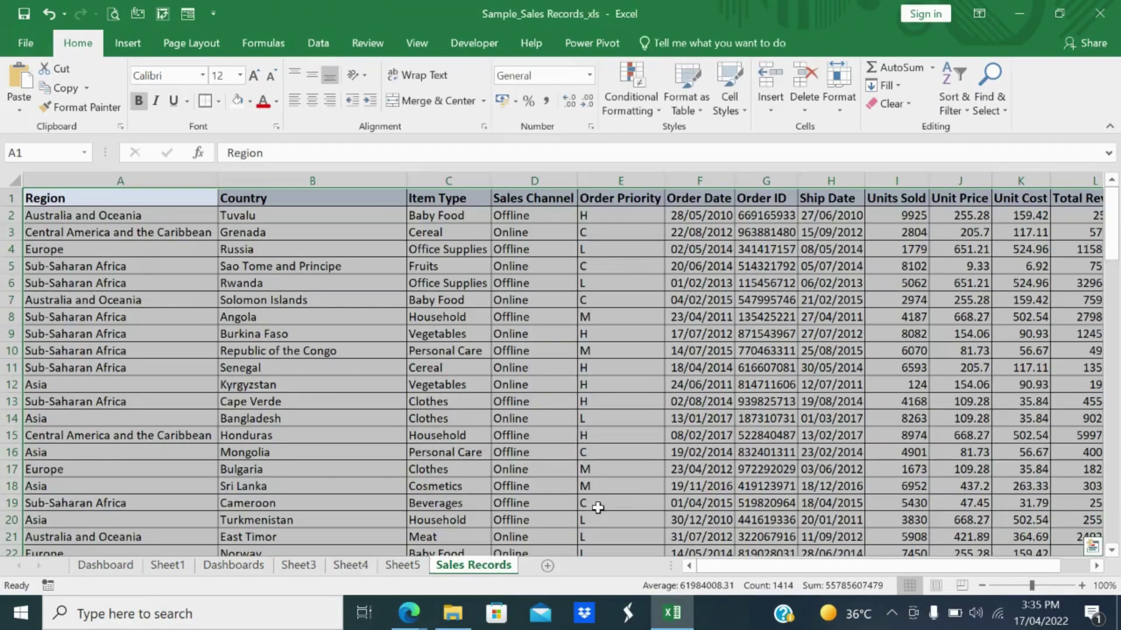
{"action": "left_click", "coordinate": [250, 566]}
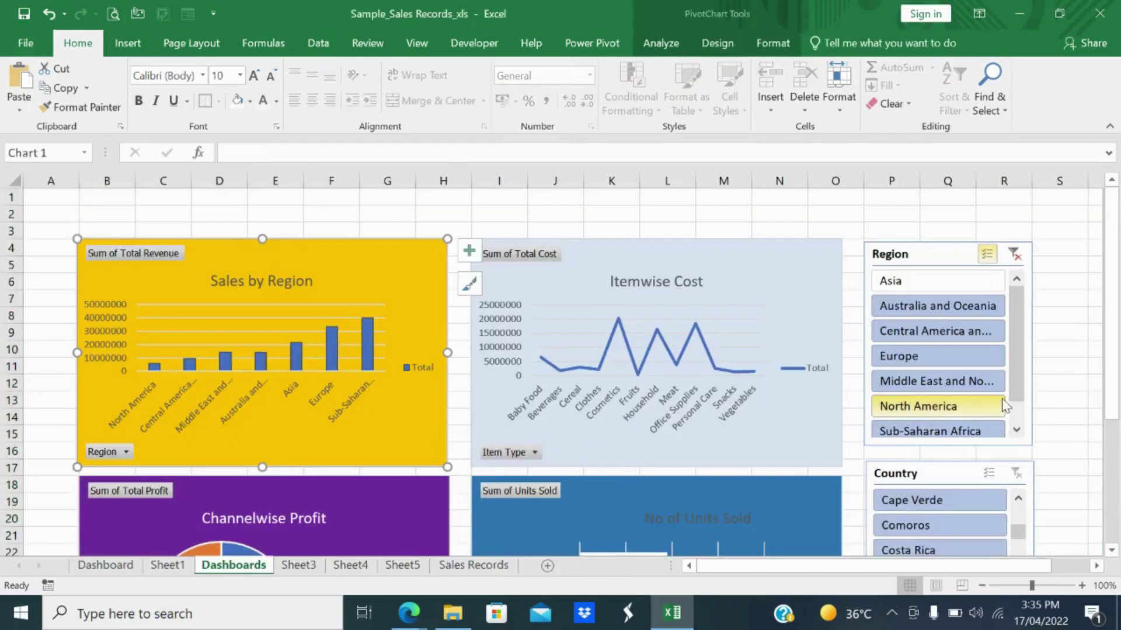
{"action": "left_click", "coordinate": [988, 308]}
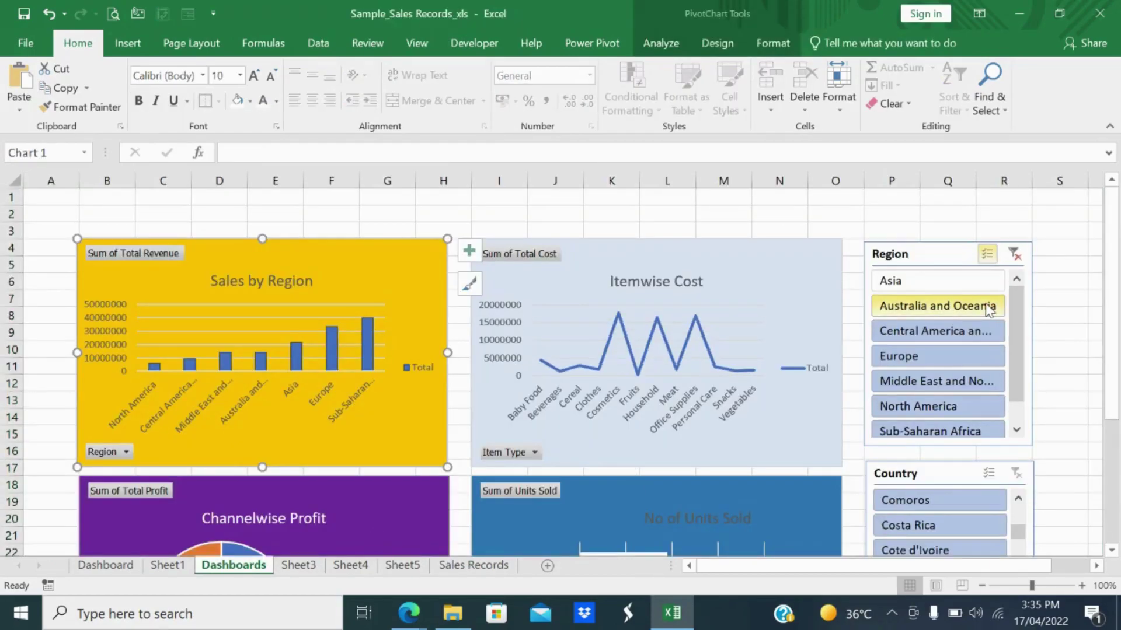
{"action": "left_click", "coordinate": [967, 331]}
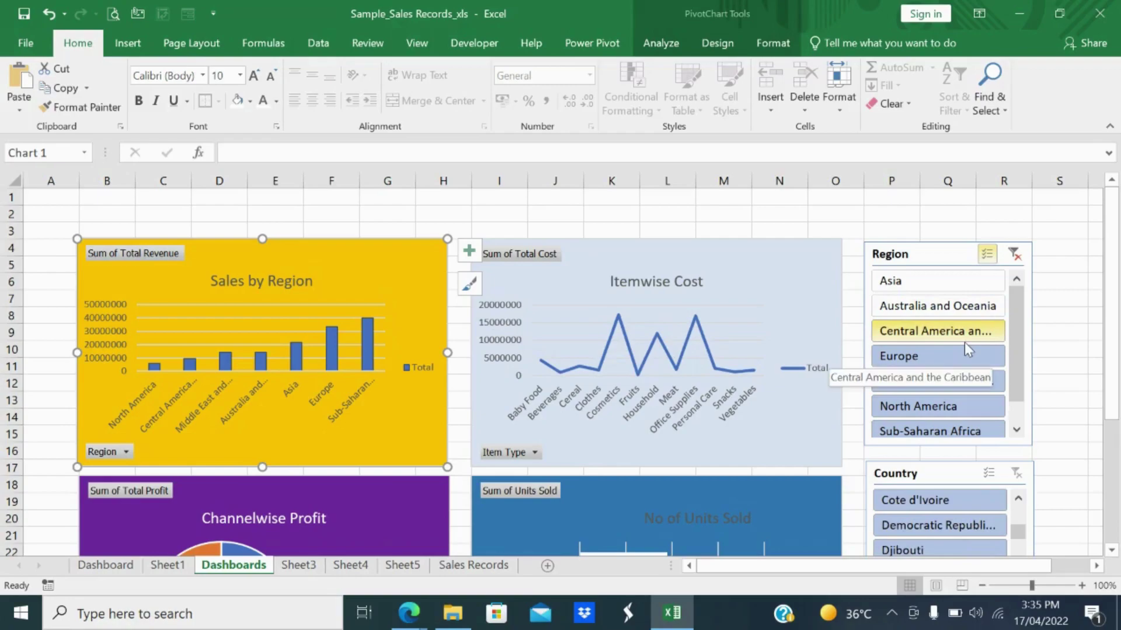
{"action": "left_click", "coordinate": [942, 357]}
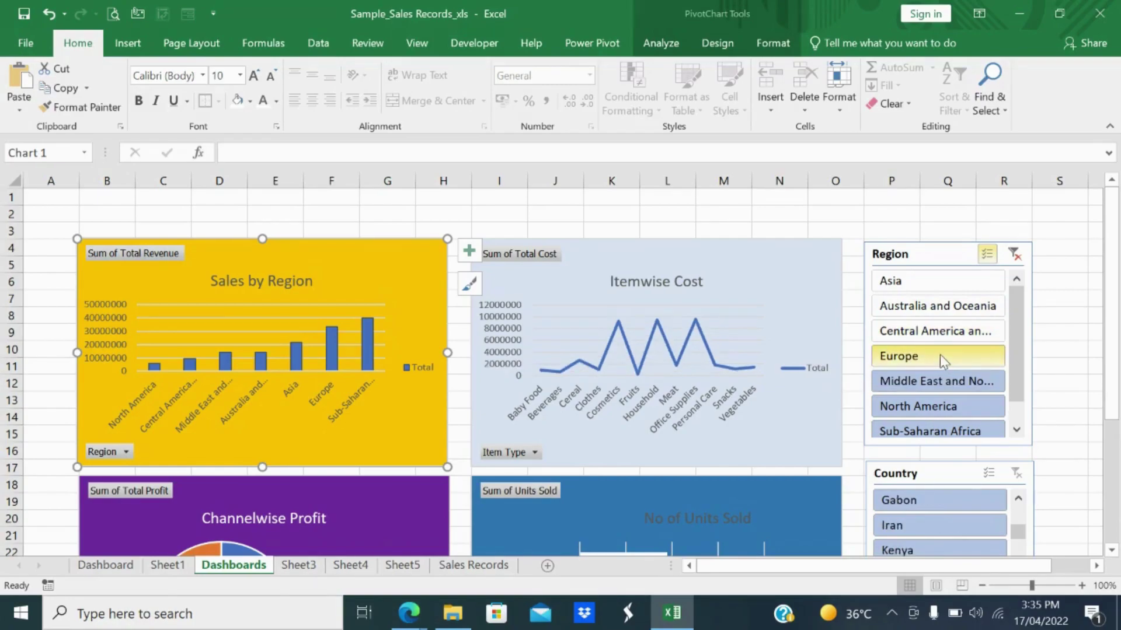
- Test the Country slicer on the Dashboards sheet by filtering on Kenya and Lesotho while watching the charts
{"action": "scroll", "coordinate": [928, 411], "scroll_direction": "down", "scroll_amount": 3}
{"action": "left_click", "coordinate": [925, 402]}
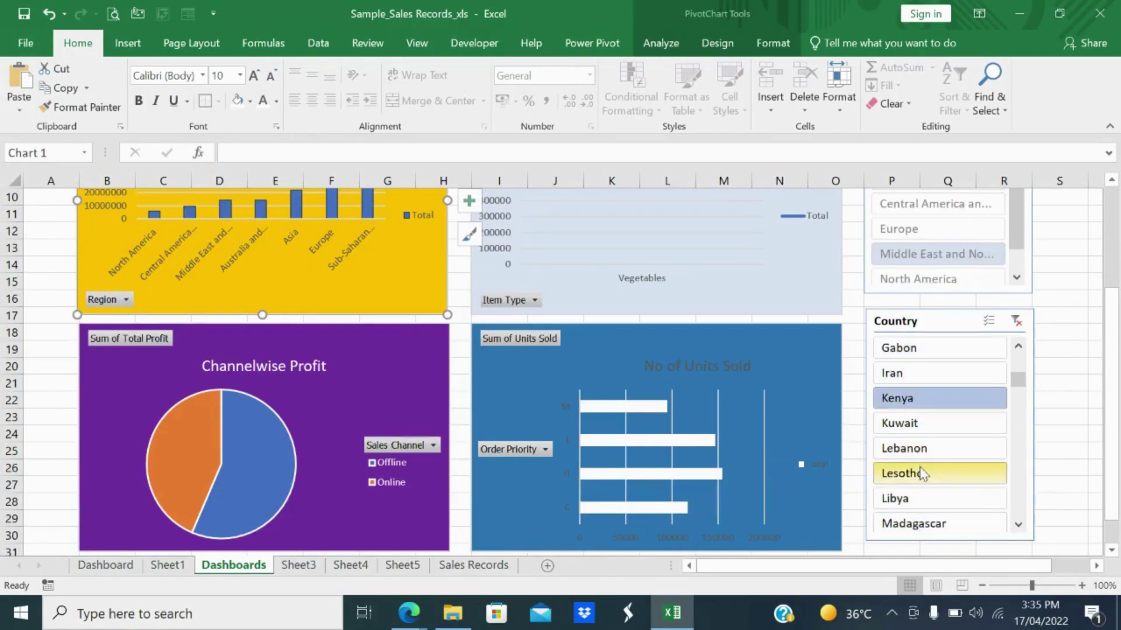
{"action": "left_click", "coordinate": [921, 474]}
{"action": "left_click", "coordinate": [925, 399]}
{"action": "scroll", "coordinate": [934, 402], "scroll_direction": "down", "scroll_amount": 2}
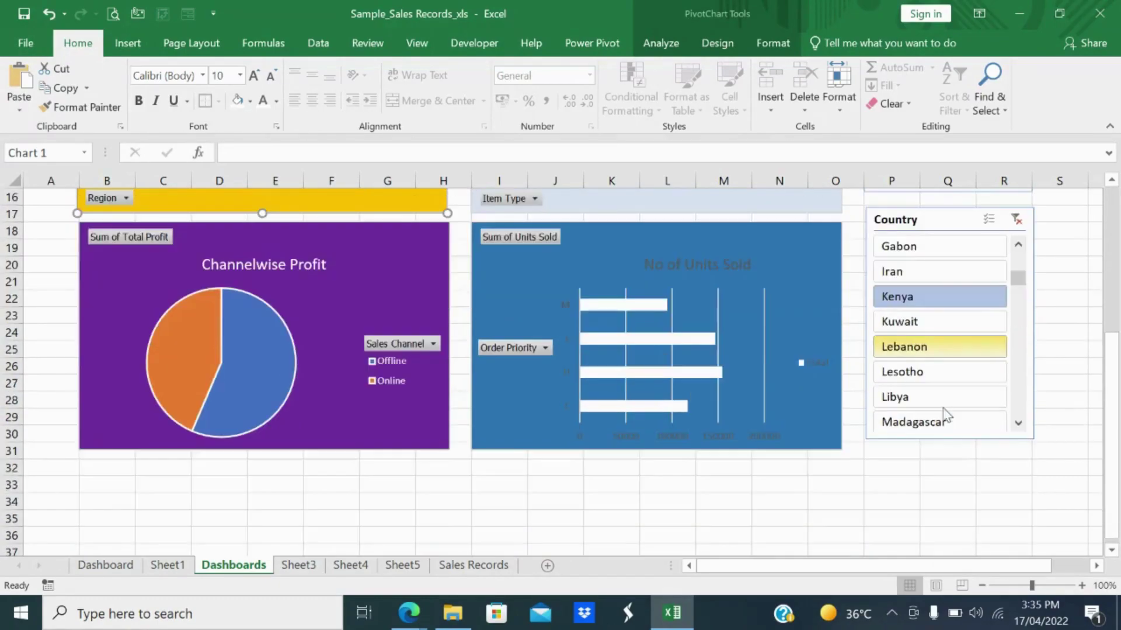
{"action": "scroll", "coordinate": [945, 404], "scroll_direction": "up", "scroll_amount": 5}
- Re-include Central America and the Caribbean, then clear the Region filter and exclude Middle East and North Africa and Sub-Saharan Africa
{"action": "left_click", "coordinate": [936, 358]}
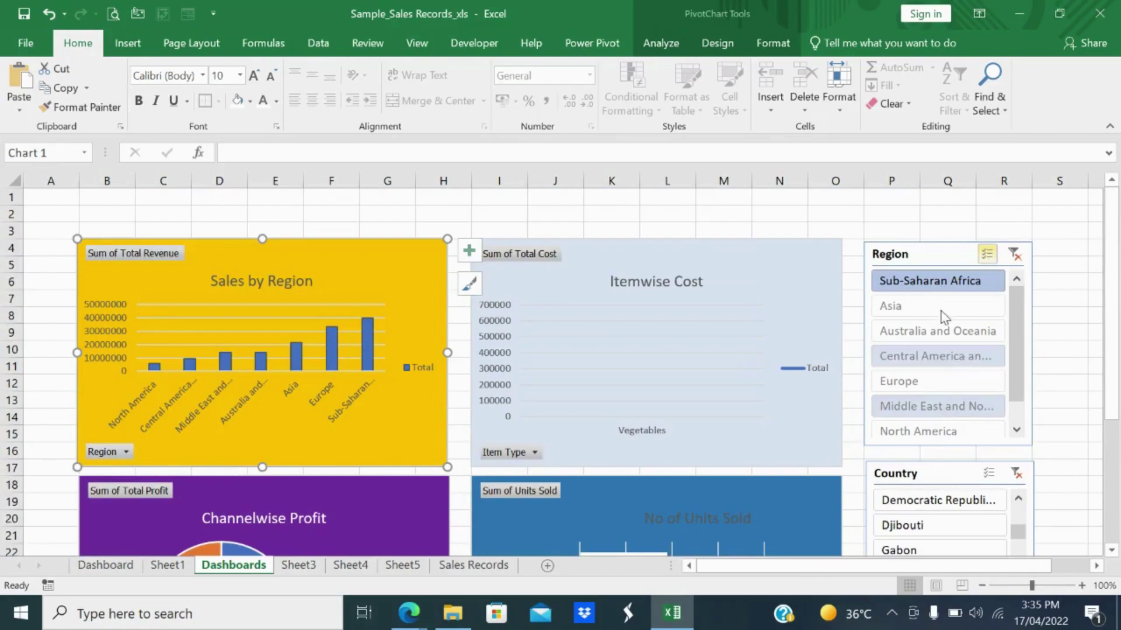
{"action": "left_click", "coordinate": [1014, 254]}
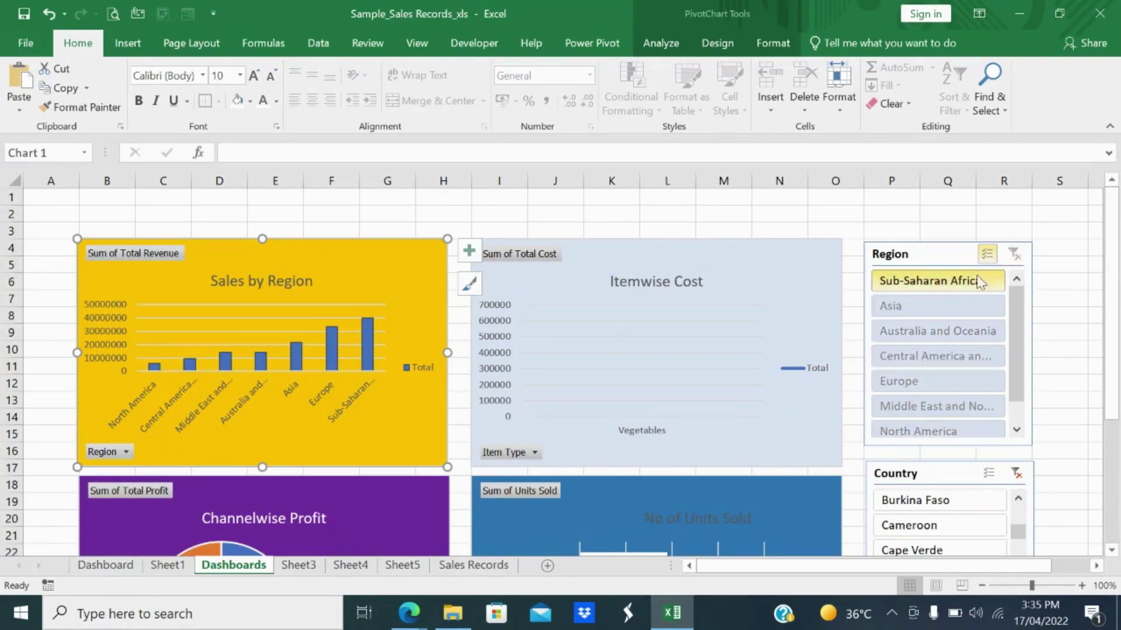
{"action": "left_click", "coordinate": [933, 405]}
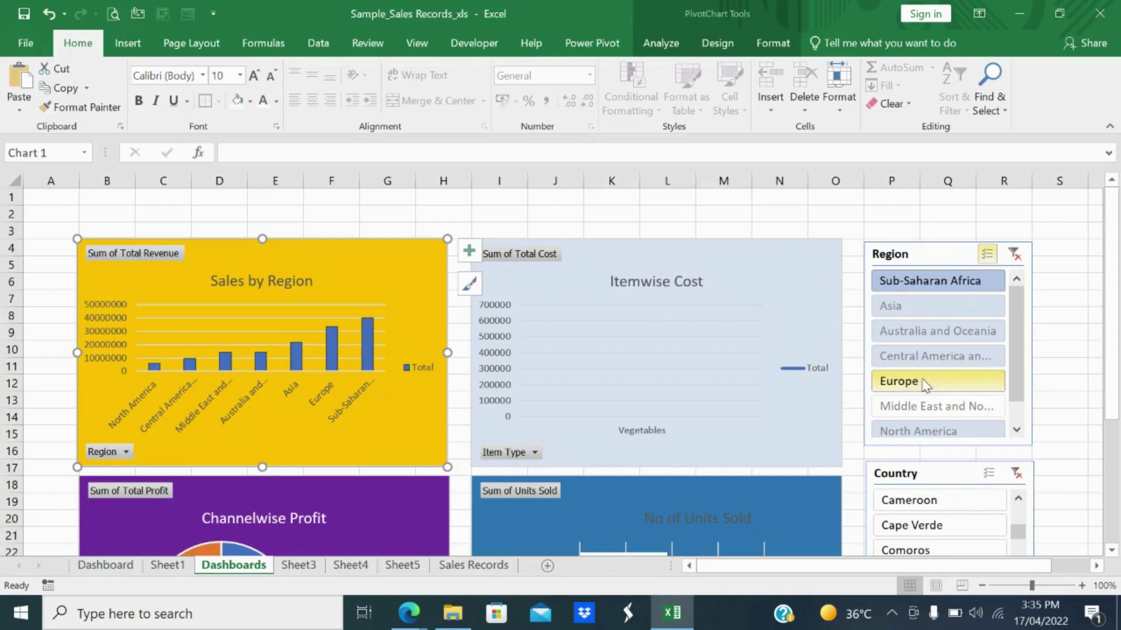
{"action": "left_click", "coordinate": [922, 282]}
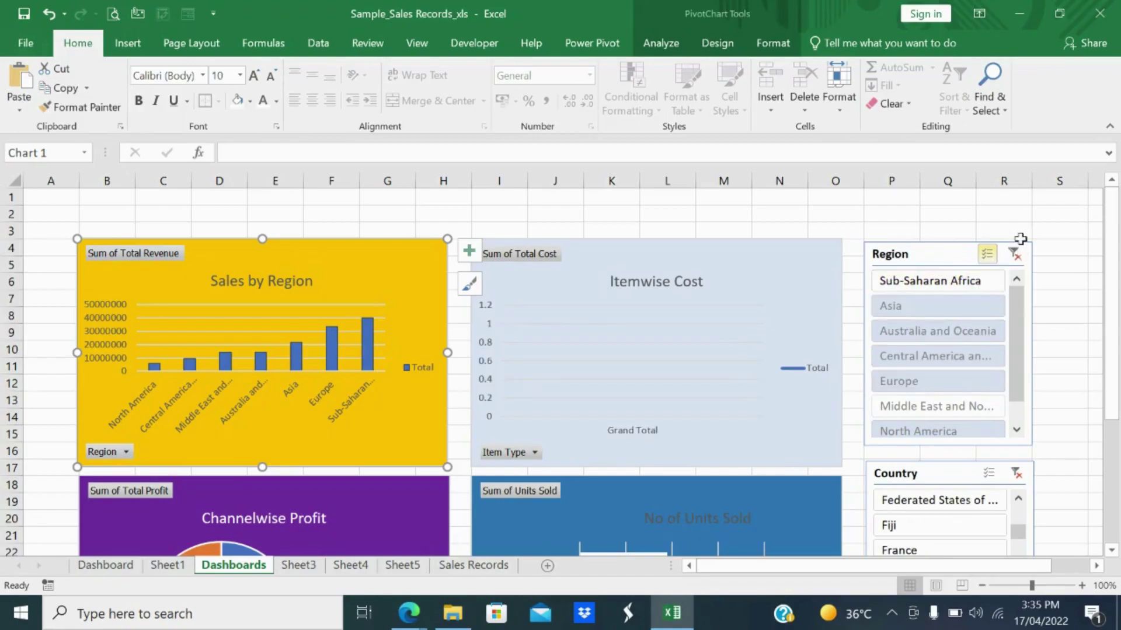
- Clear the filters of both the Region and Country slicers on the Dashboards sheet
{"action": "left_click", "coordinate": [1014, 255]}
{"action": "scroll", "coordinate": [893, 450], "scroll_direction": "down", "scroll_amount": 3}
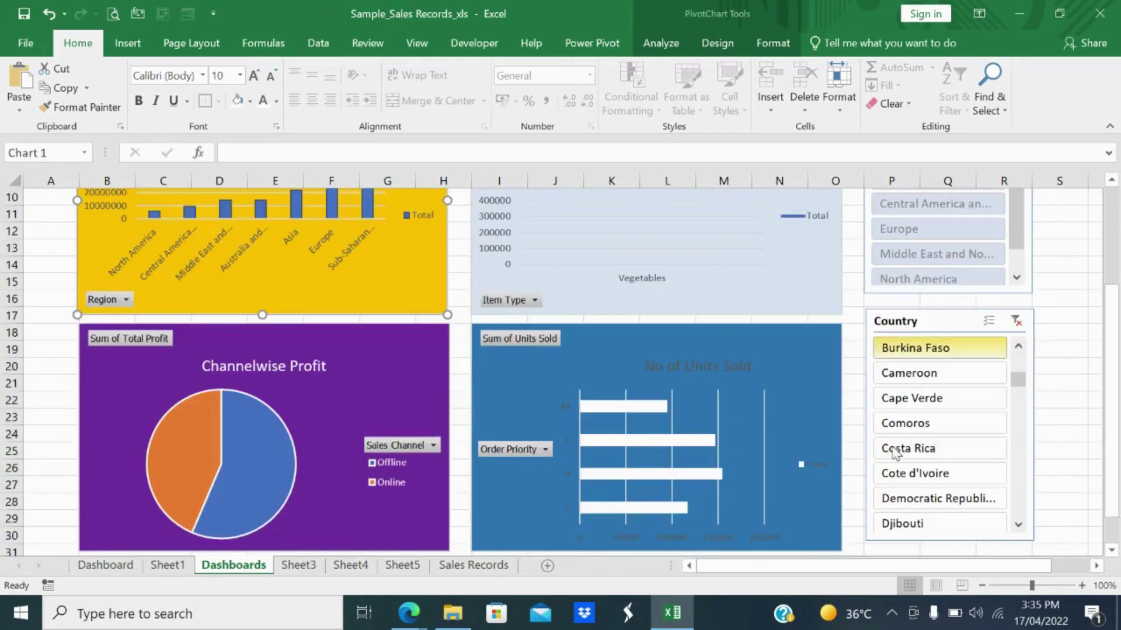
{"action": "left_click", "coordinate": [1017, 322]}
{"action": "scroll", "coordinate": [930, 435], "scroll_direction": "up", "scroll_amount": 3}
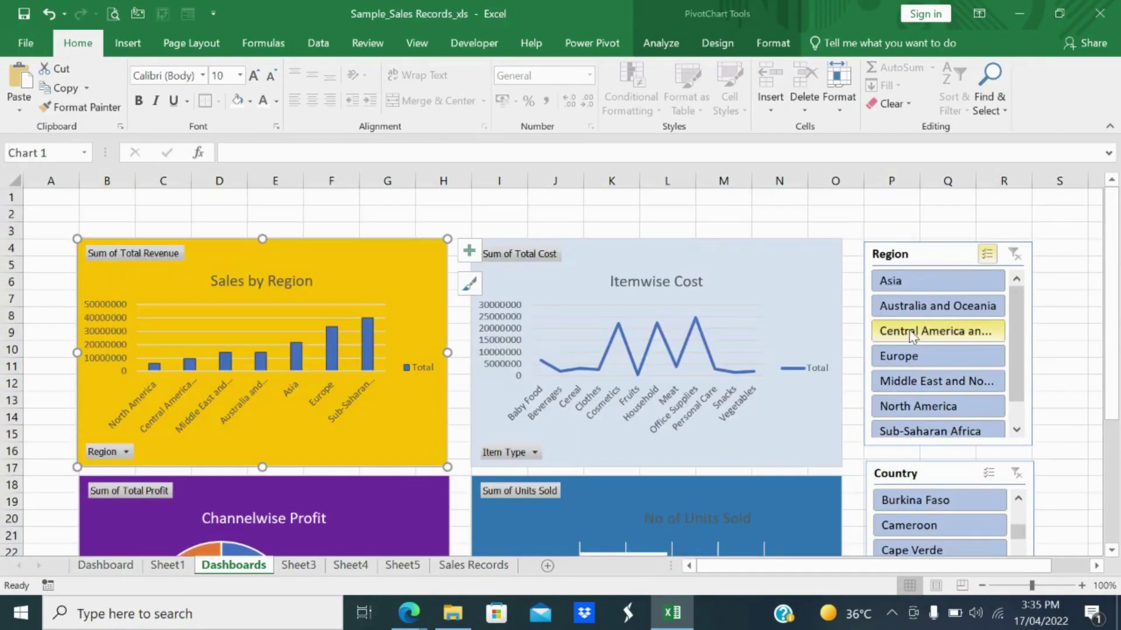
- Exclude Australia and Oceania, Central America and the Caribbean, and Europe in the cleared Region slicer
{"action": "left_click", "coordinate": [908, 306]}
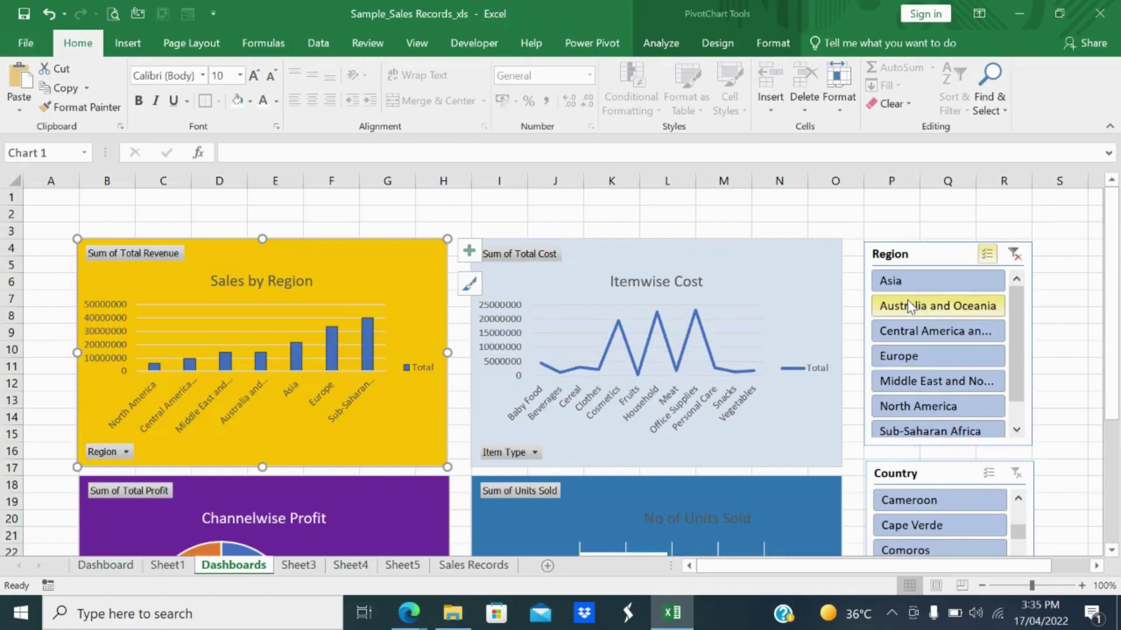
{"action": "left_click", "coordinate": [890, 330]}
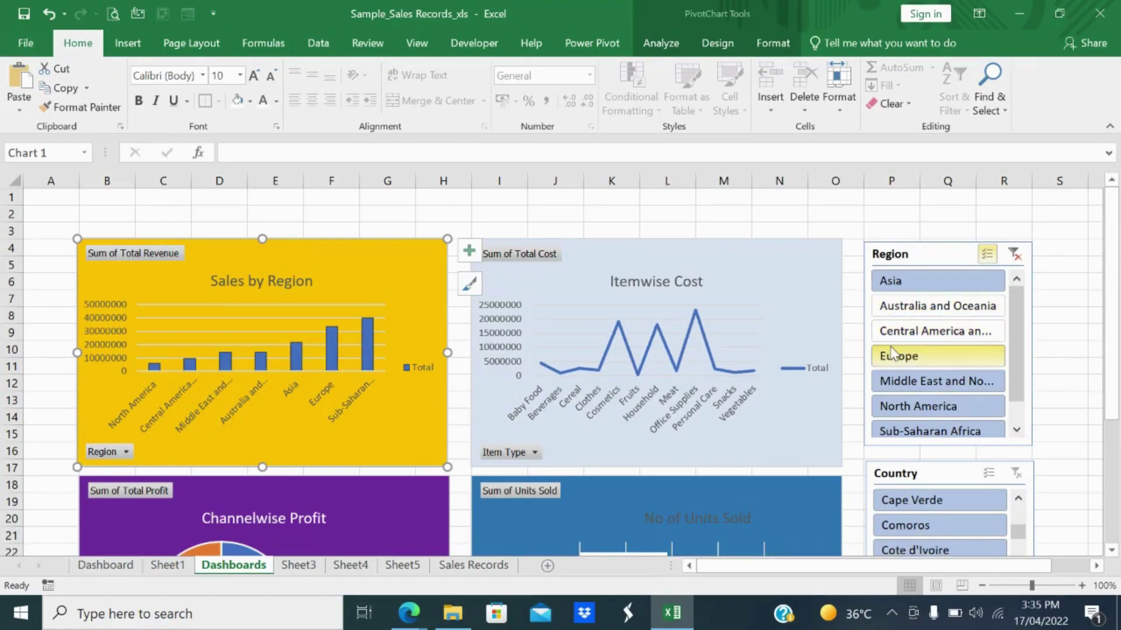
{"action": "left_click", "coordinate": [891, 352]}
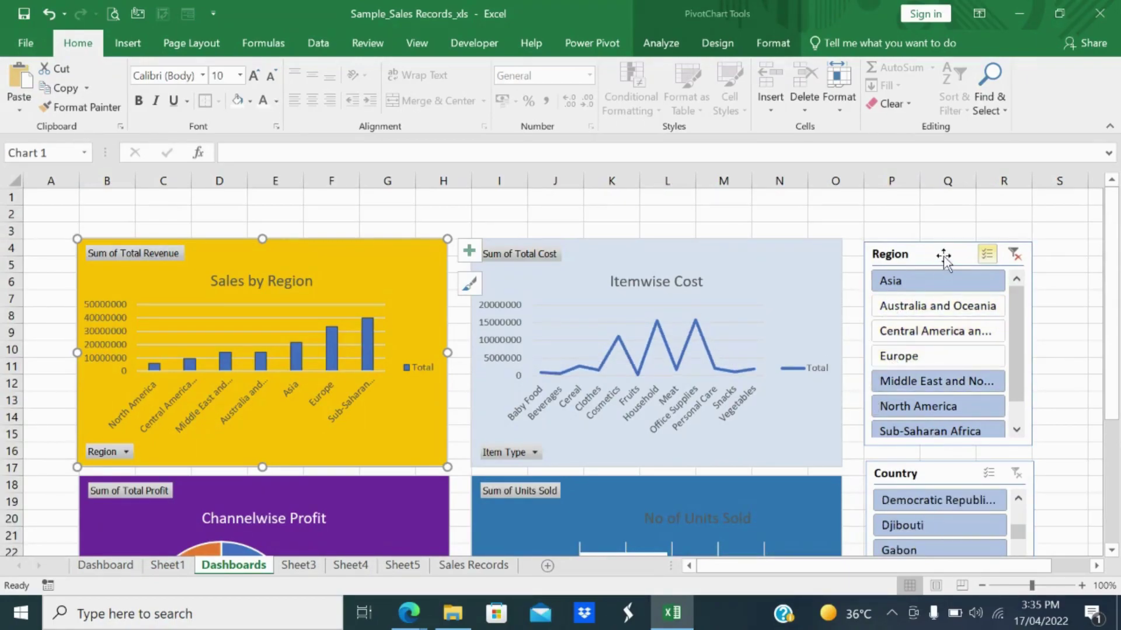
- Filter the Dashboards charts by Gabon and Kenya in turn, and compare how each chart responds
{"action": "scroll", "coordinate": [945, 499], "scroll_direction": "down", "scroll_amount": 1}
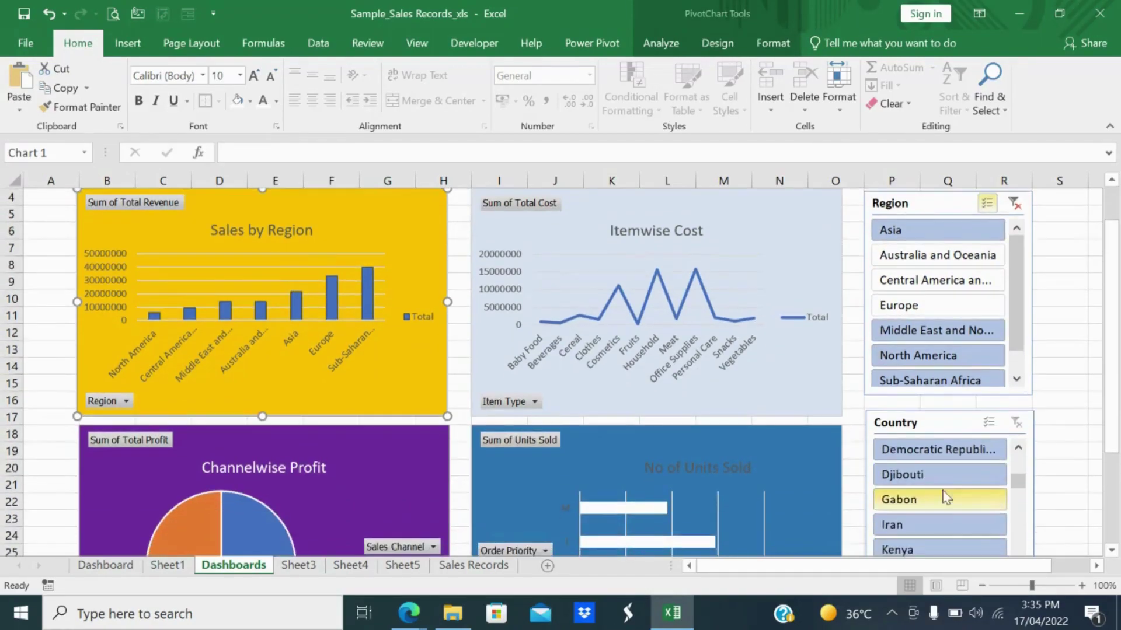
{"action": "left_click", "coordinate": [934, 499]}
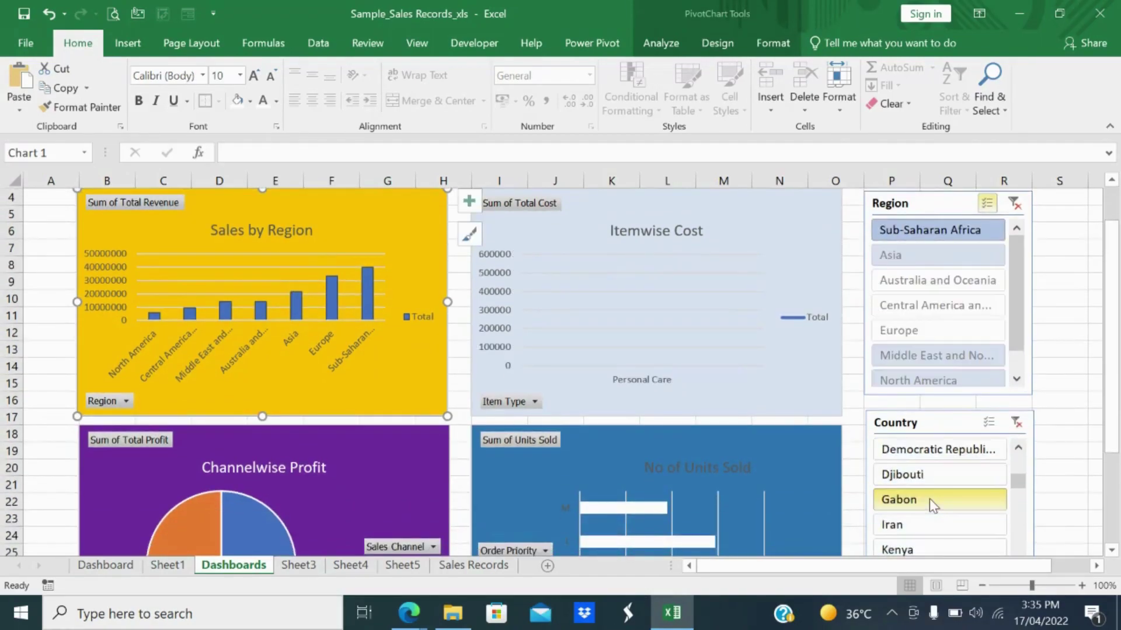
{"action": "scroll", "coordinate": [671, 351], "scroll_direction": "up", "scroll_amount": 1}
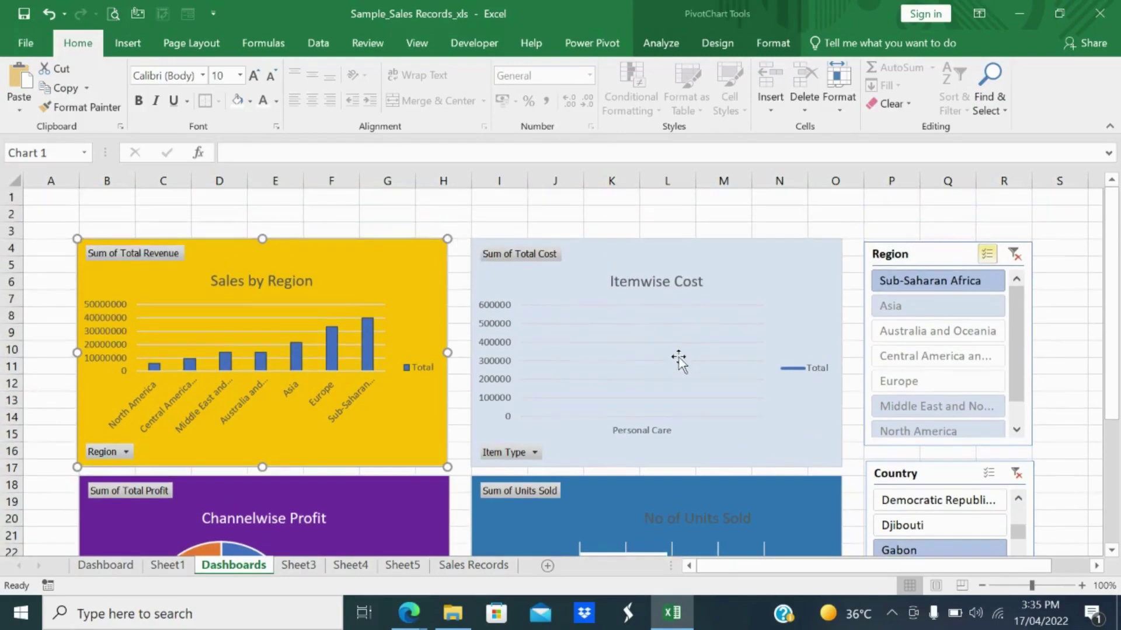
{"action": "scroll", "coordinate": [1000, 467], "scroll_direction": "down", "scroll_amount": 2}
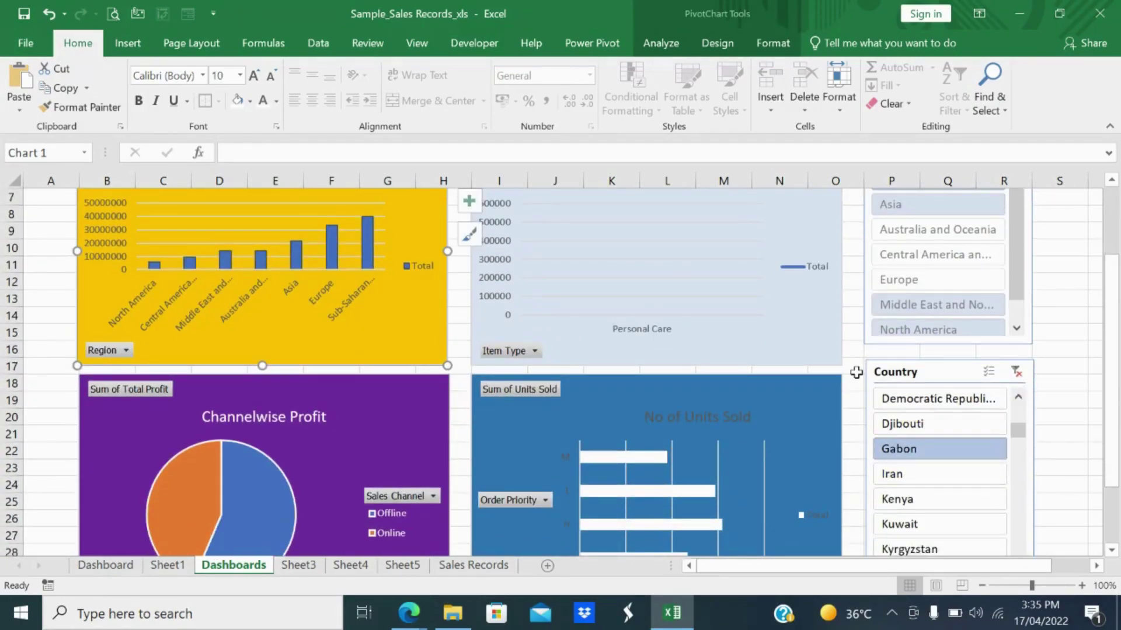
{"action": "scroll", "coordinate": [855, 367], "scroll_direction": "up", "scroll_amount": 2}
{"action": "scroll", "coordinate": [668, 370], "scroll_direction": "down", "scroll_amount": 2}
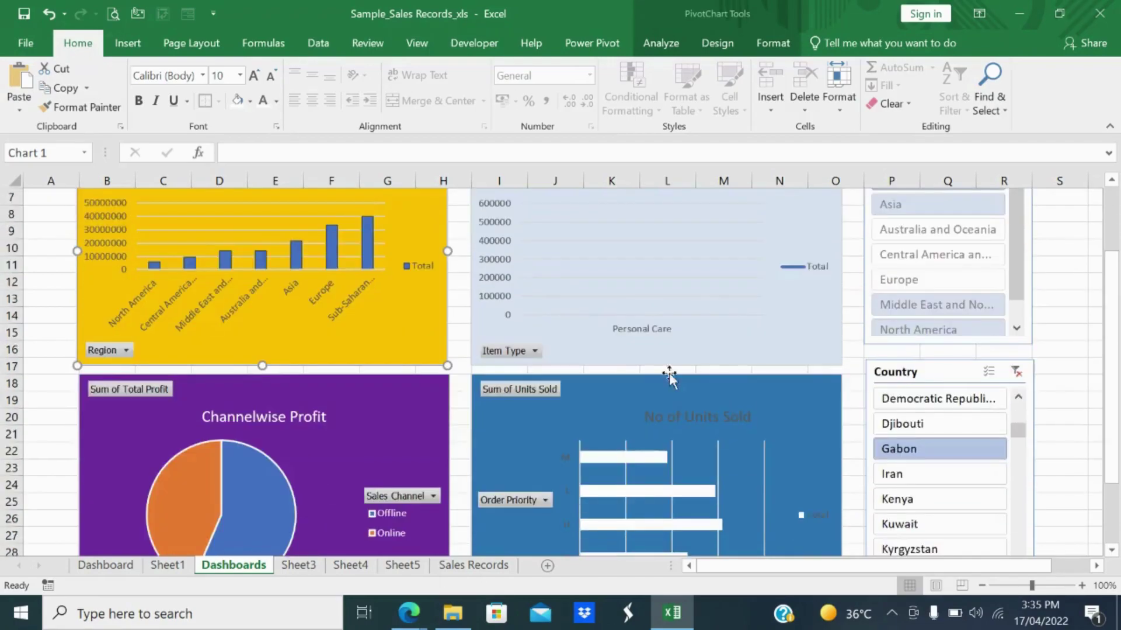
{"action": "left_click", "coordinate": [915, 503]}
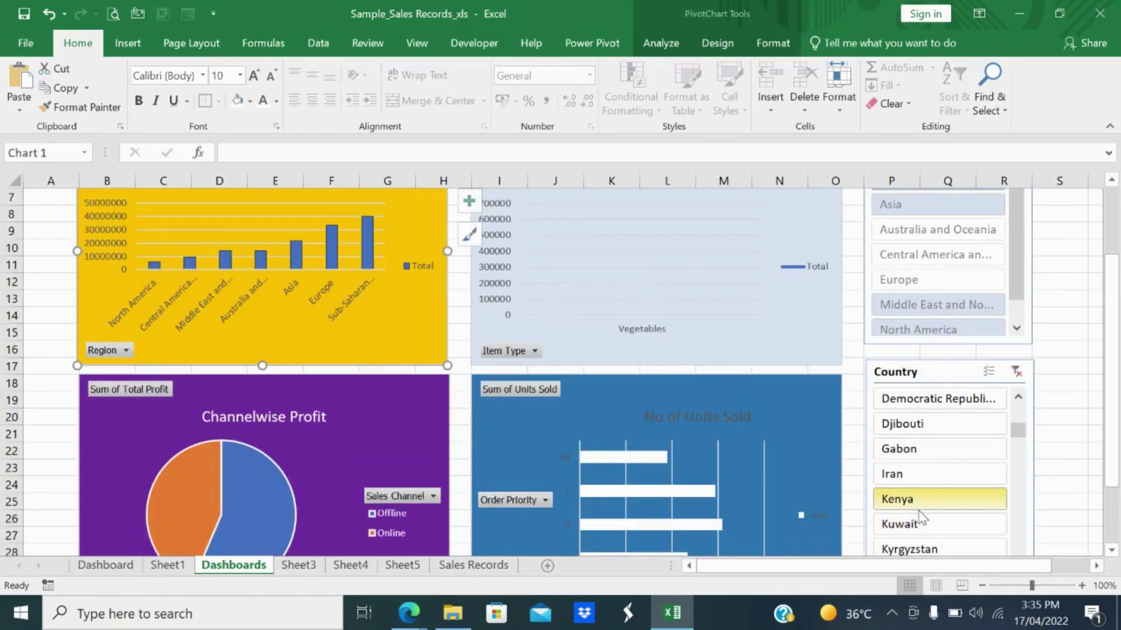
{"action": "scroll", "coordinate": [920, 517], "scroll_direction": "up", "scroll_amount": 2}
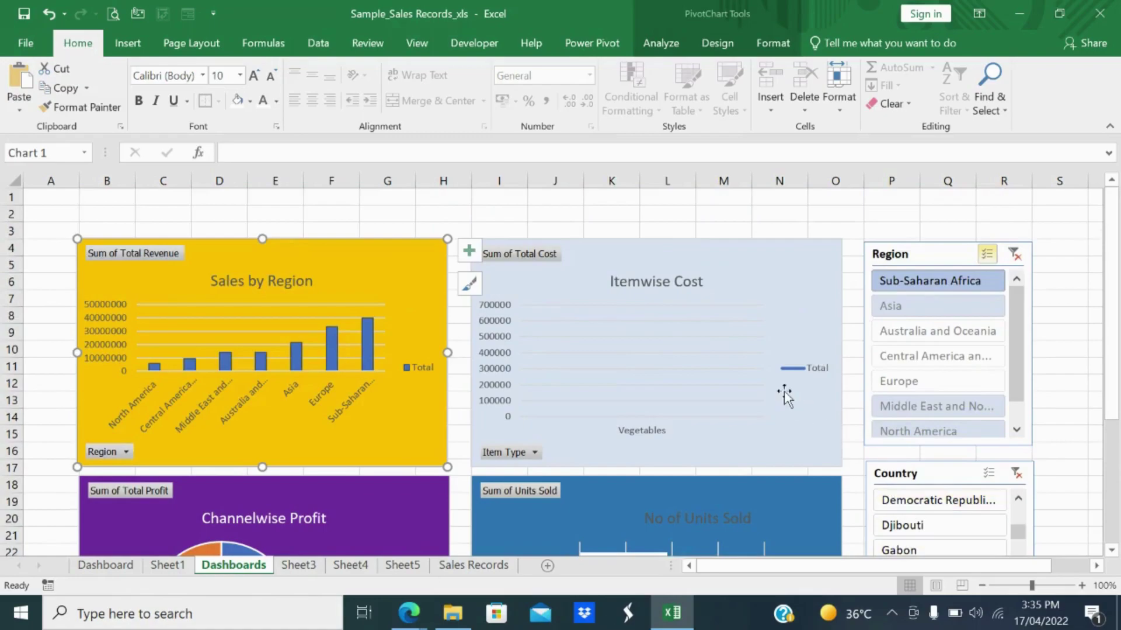
- Clear the Country slicer's filter and, with multi-select turned on, exclude Laos
{"action": "left_click", "coordinate": [995, 480]}
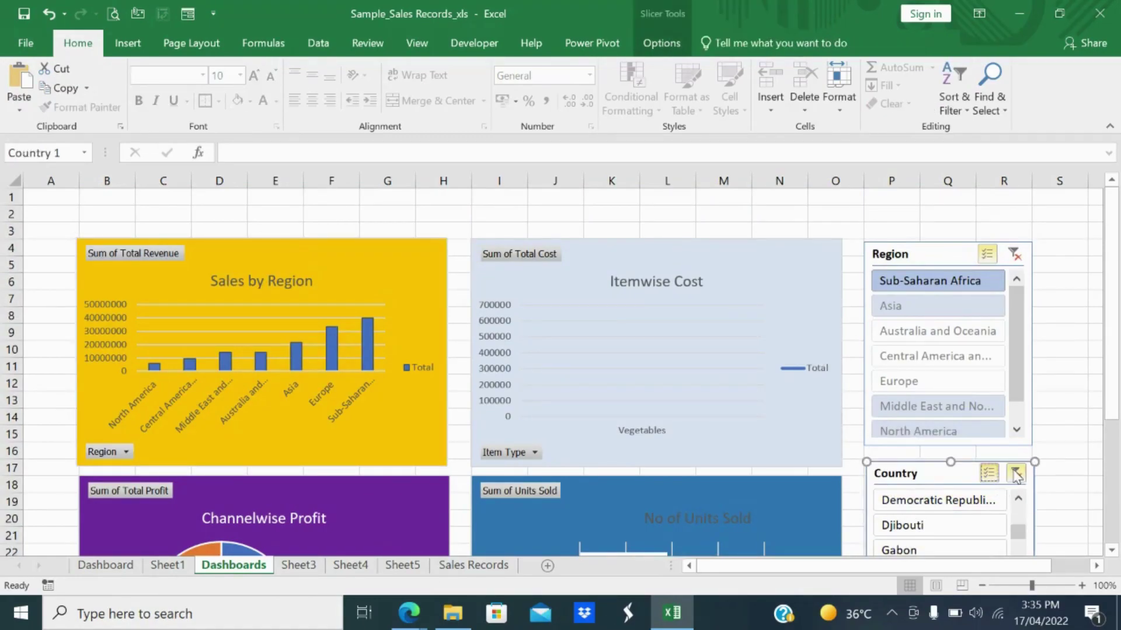
{"action": "left_click", "coordinate": [1016, 473]}
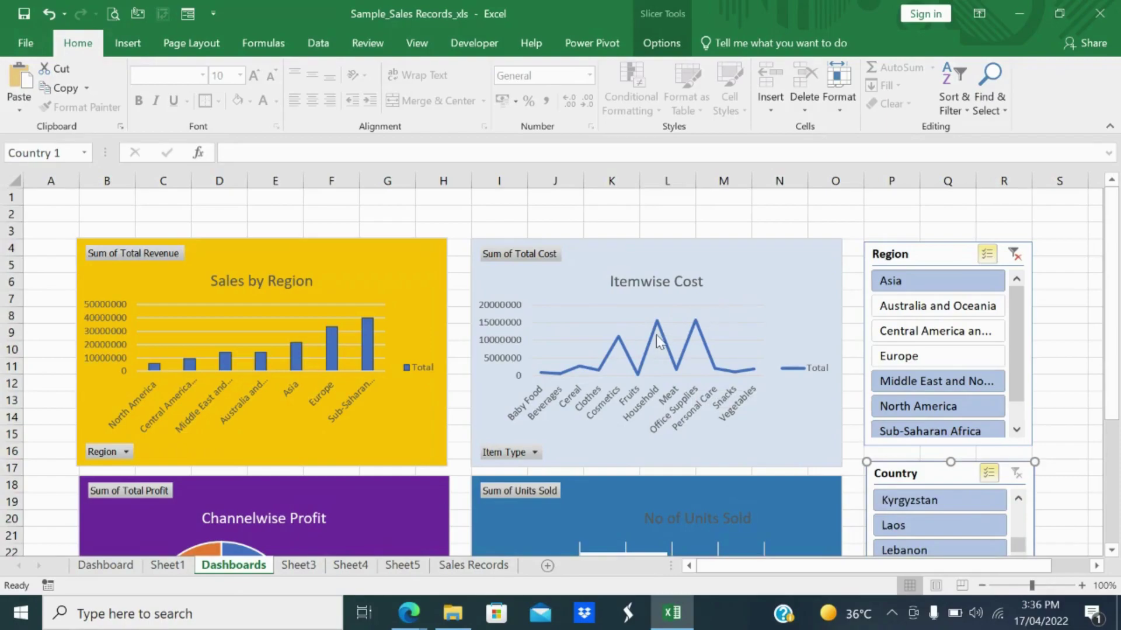
{"action": "left_click", "coordinate": [925, 523]}
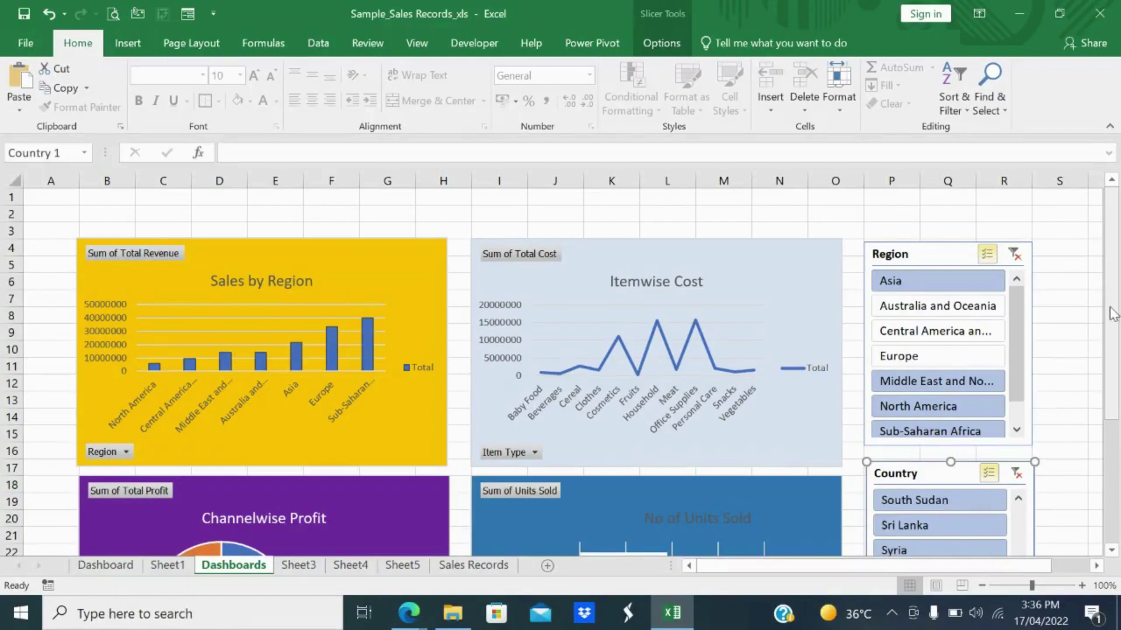
- Hide the gridlines across the whole Dashboards sheet
{"action": "left_click", "coordinate": [1073, 271]}
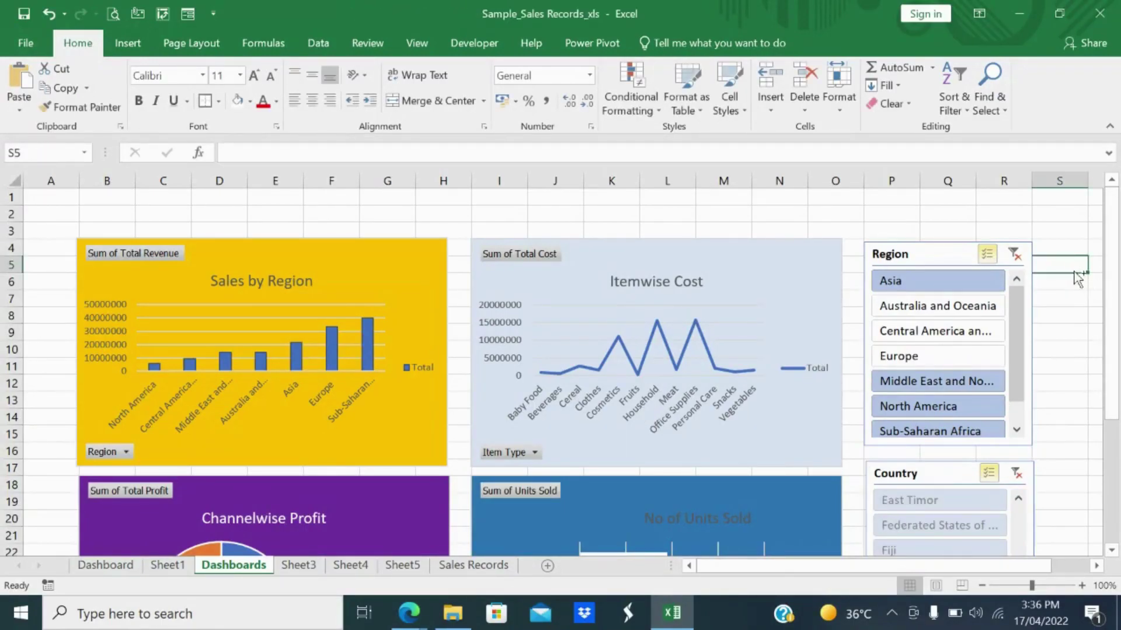
{"action": "scroll", "coordinate": [1072, 271], "scroll_direction": "down", "scroll_amount": 4, "text": "ctrl"}
{"action": "scroll", "coordinate": [1013, 310], "scroll_direction": "up", "scroll_amount": 3, "text": "ctrl"}
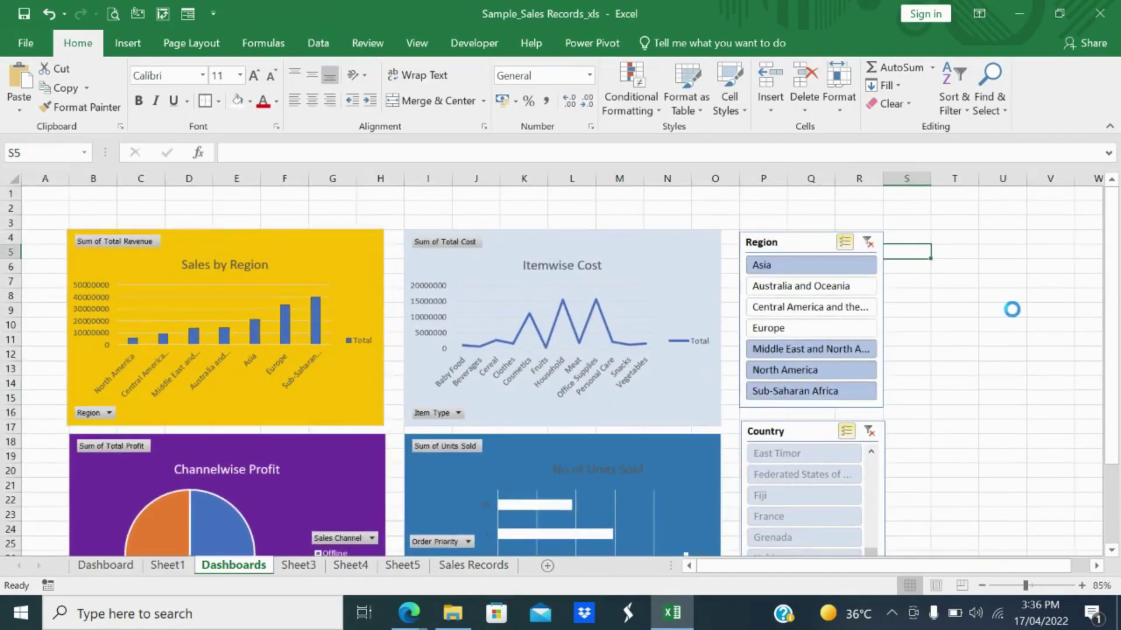
{"action": "scroll", "coordinate": [1012, 309], "scroll_direction": "down", "scroll_amount": 1, "text": "ctrl"}
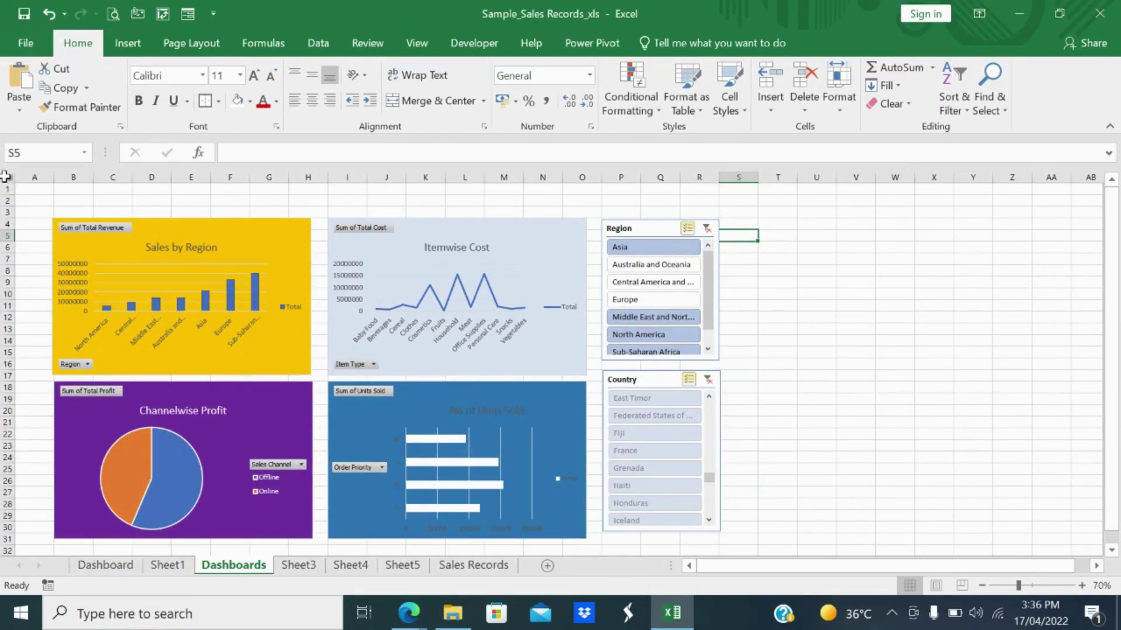
{"action": "left_click", "coordinate": [9, 176]}
{"action": "left_click", "coordinate": [429, 47]}
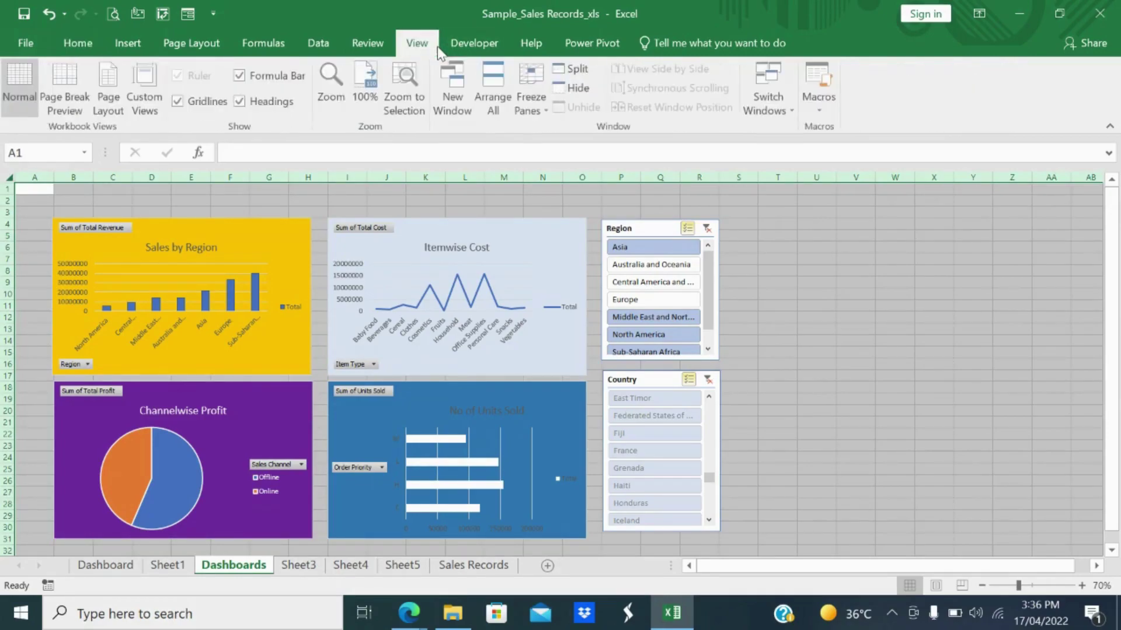
{"action": "left_click", "coordinate": [196, 105]}
{"action": "left_click", "coordinate": [829, 247]}
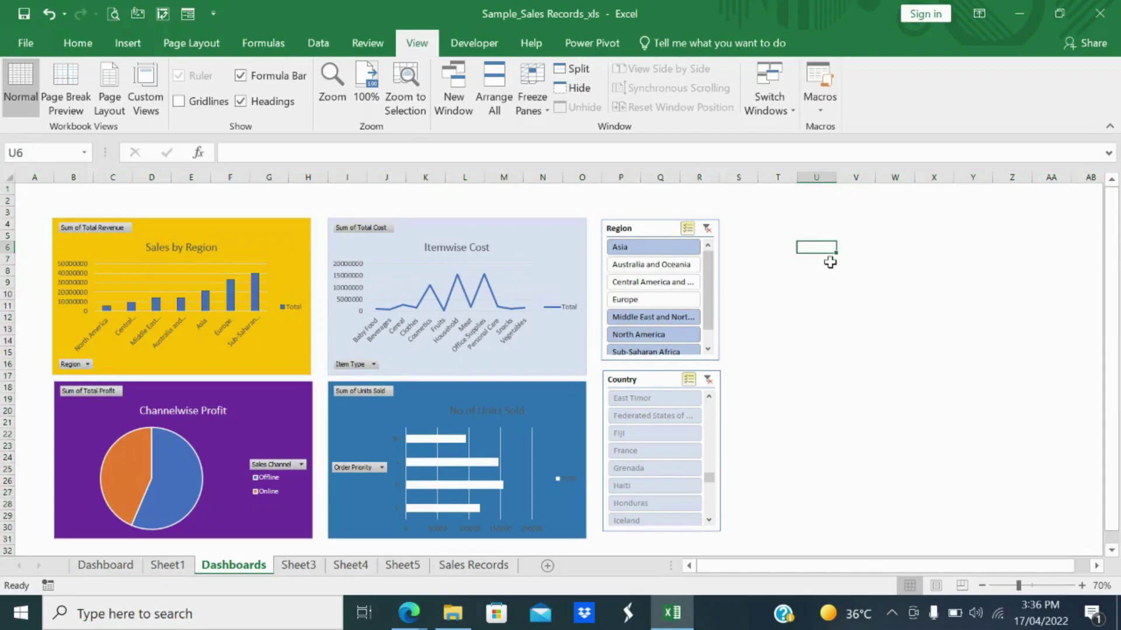